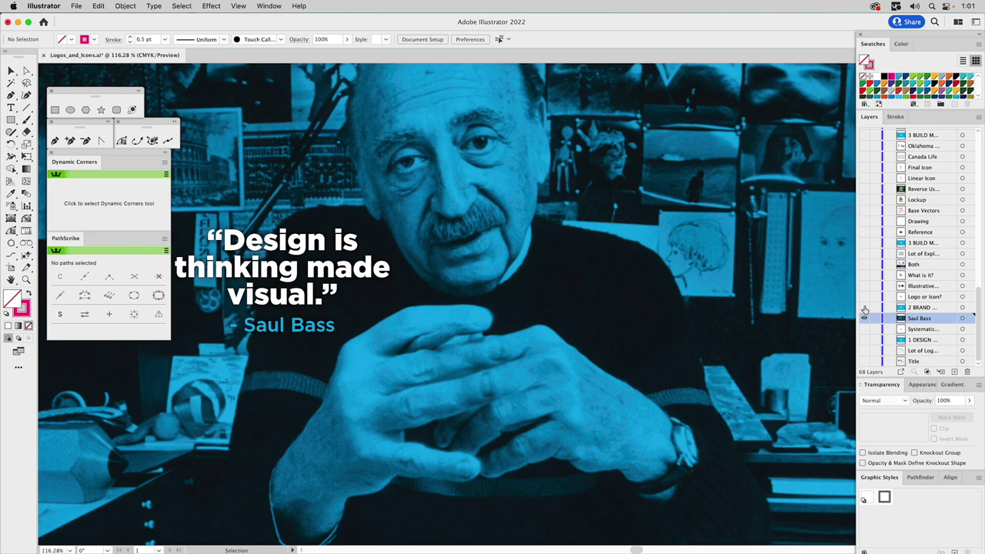
# - Show the 2 BRAND title, hide the Saul Bass quote, then reveal the six Logo or Icon? examples
pyautogui.click(864, 308)
pyautogui.click(864, 317)
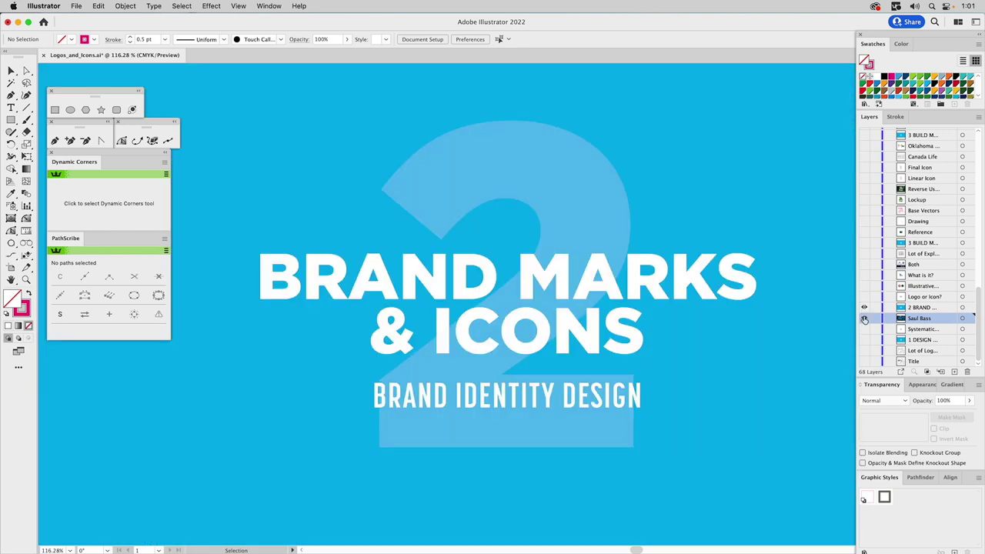
pyautogui.click(913, 307)
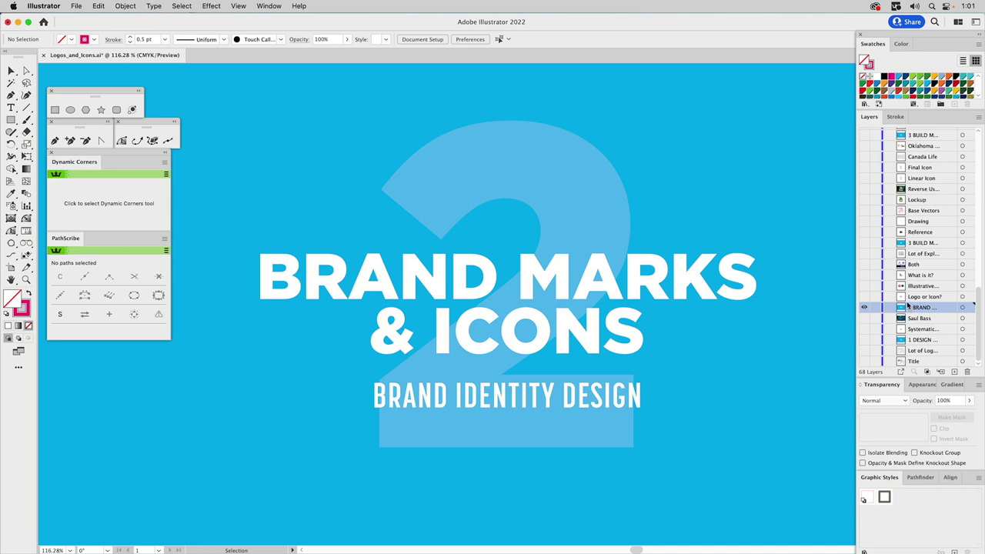
pyautogui.keyDown('alt'); pyautogui.click(864, 297); pyautogui.keyUp('alt')
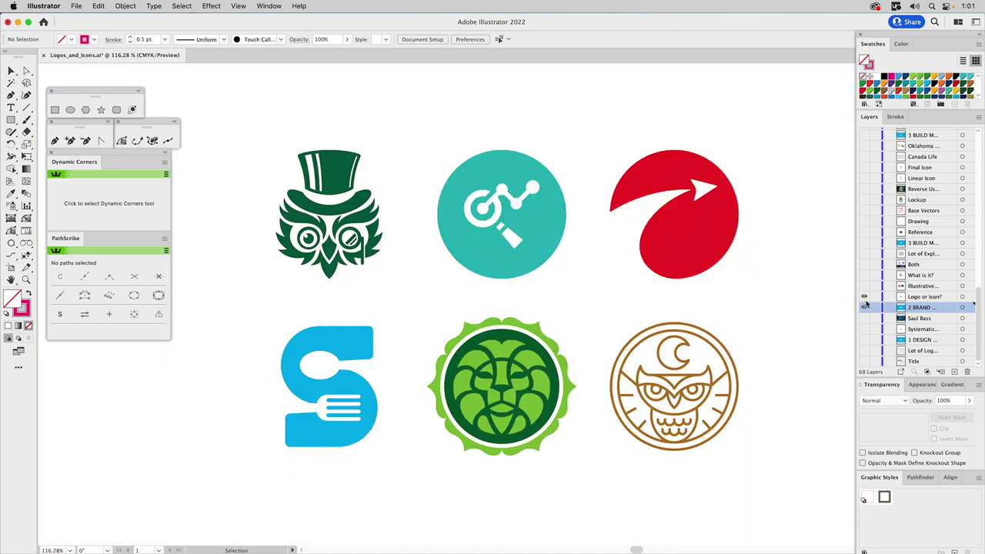
# - Make Logo or Icon? the active layer and show the Illustrative layer's Target and Starbucks logos
pyautogui.click(916, 298)
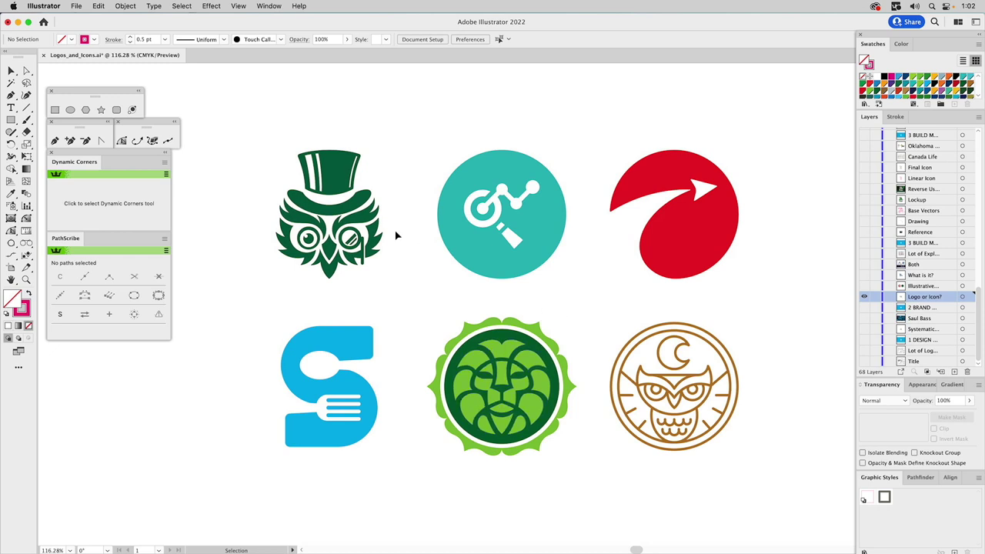
pyautogui.click(864, 289)
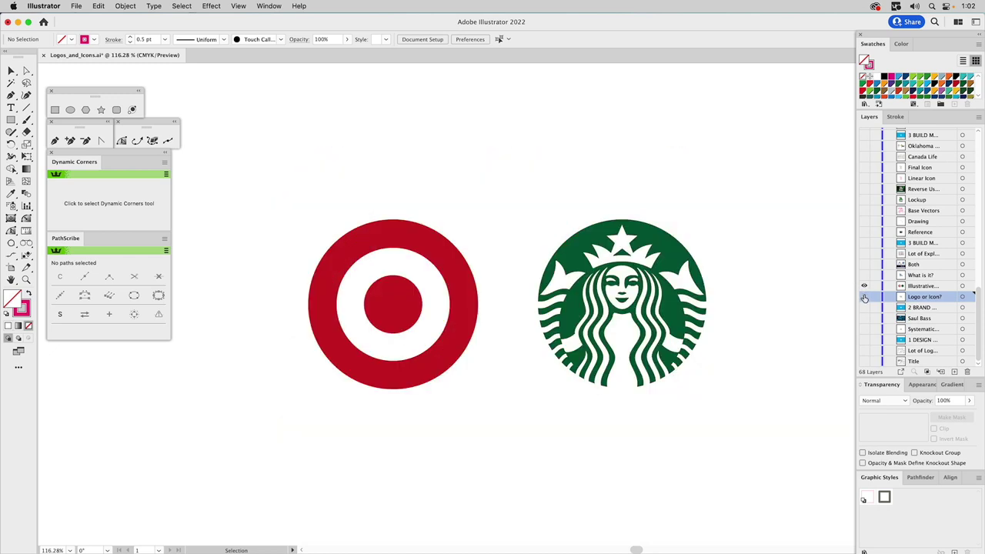
# - Activate the Illustrative layer, briefly try the Ellipse tool, then show the What is it? kangaroo logo
pyautogui.click(918, 286)
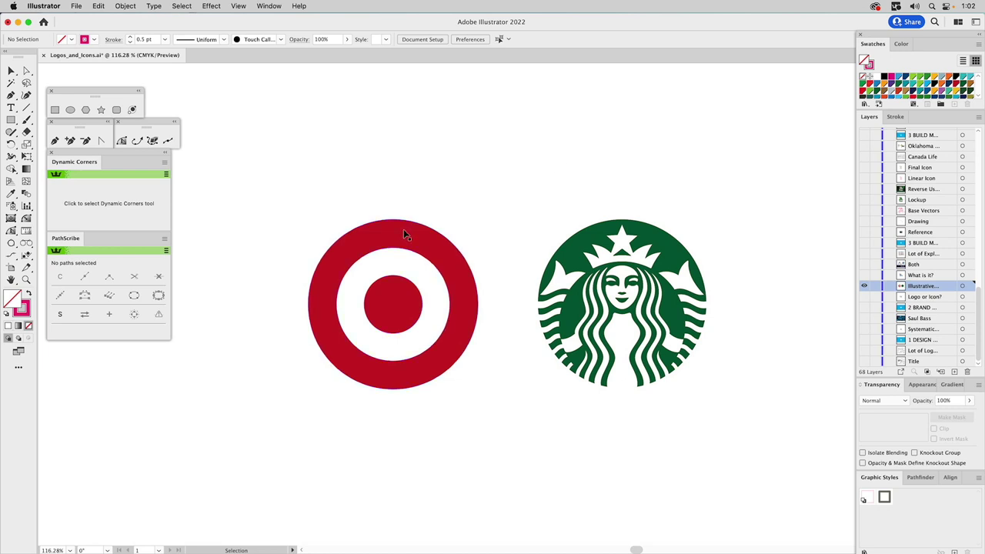
pyautogui.click(69, 110)
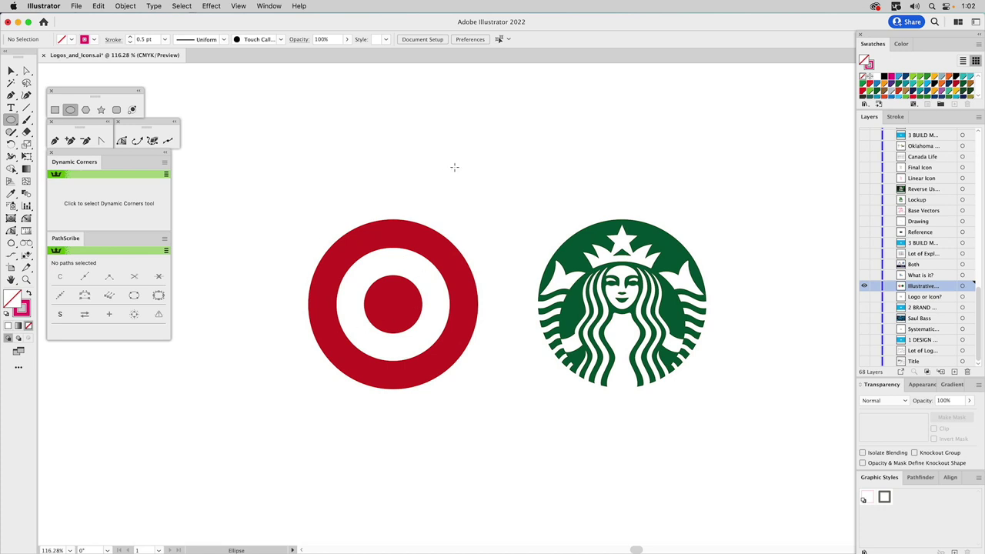
pyautogui.press('v')
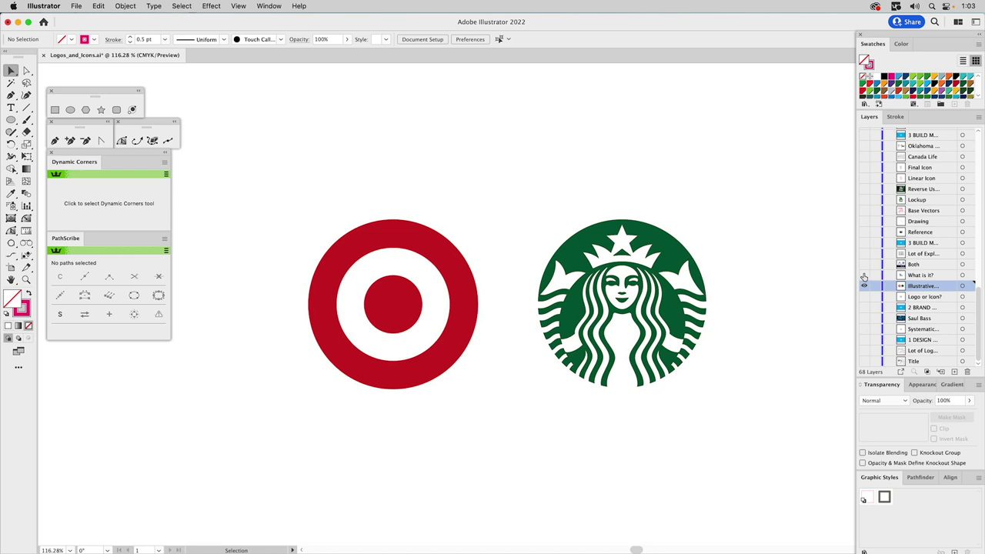
pyautogui.keyDown('alt'); pyautogui.click(864, 275); pyautogui.keyUp('alt')
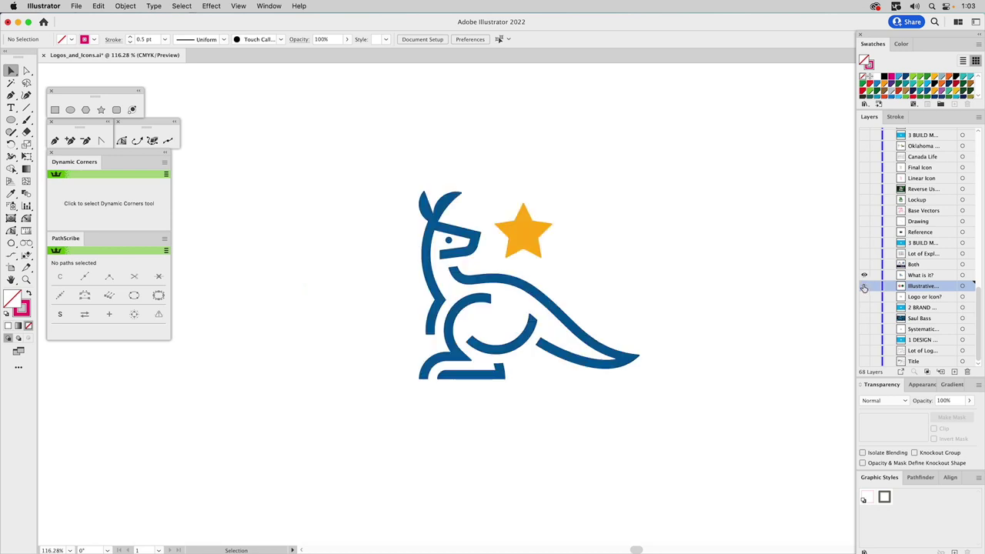
# - Make What is it? active and show the Both layer's KangarooStar lockups, app icon and banner
pyautogui.click(921, 275)
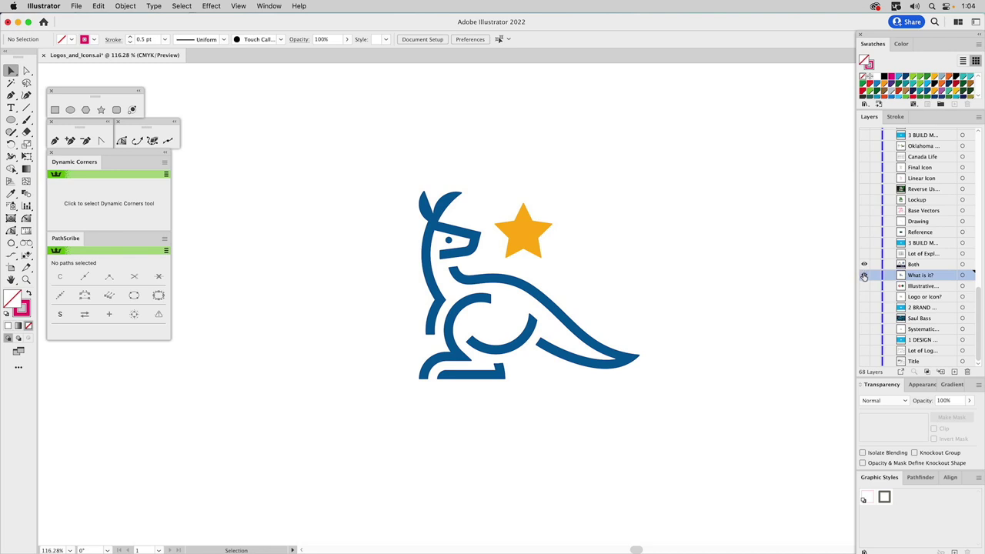
pyautogui.click(864, 266)
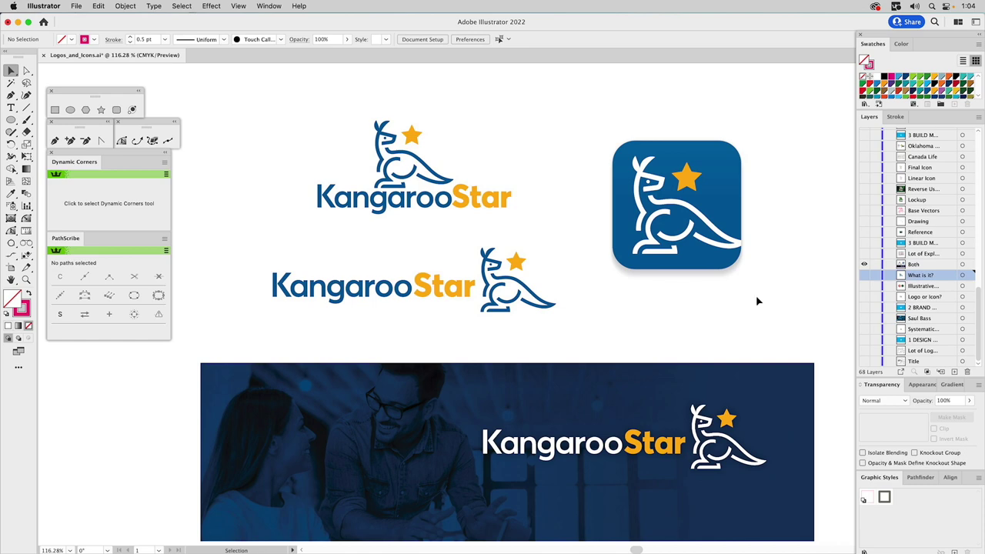
# - Show the Lot of Explorations layer's sixteen kangaroo icons and make it the active layer
pyautogui.click(863, 254)
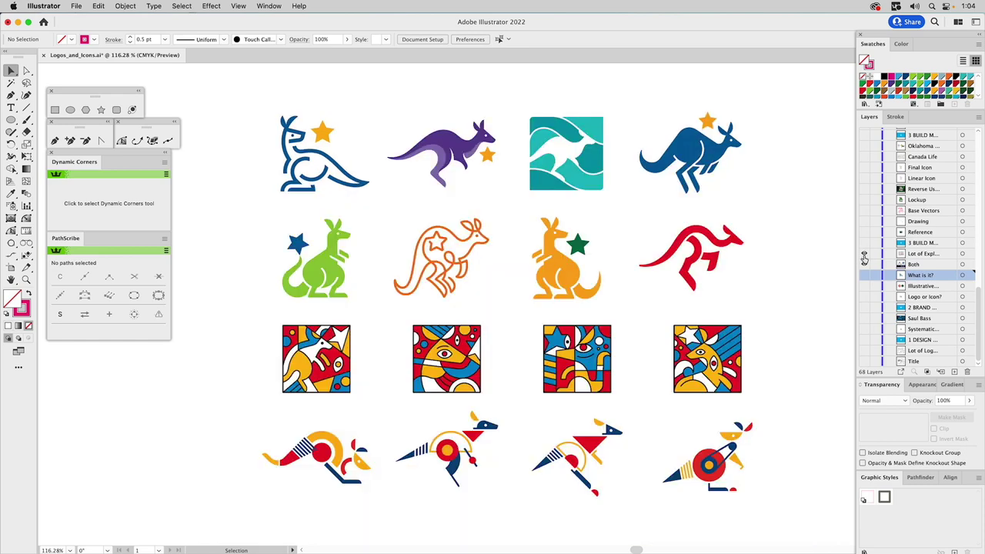
pyautogui.click(920, 254)
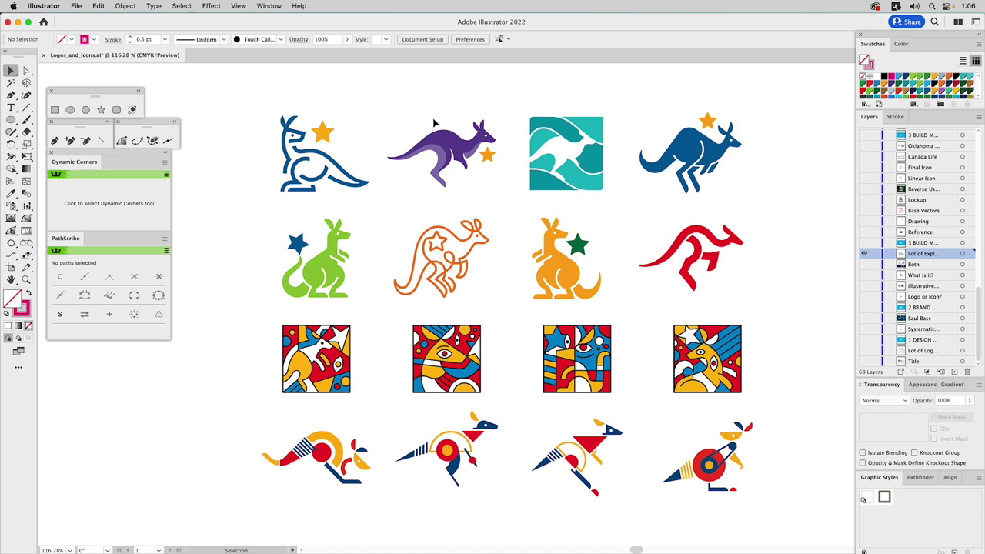
# - Show and activate the 3 BUILD METHODS title card, then reveal the Reference layer's toucan photo
pyautogui.click(864, 244)
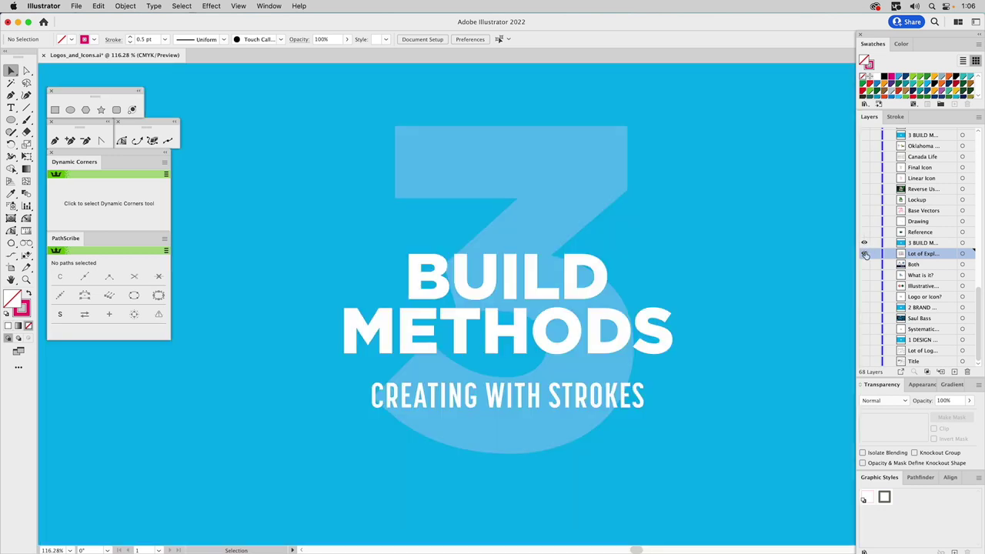
pyautogui.click(919, 243)
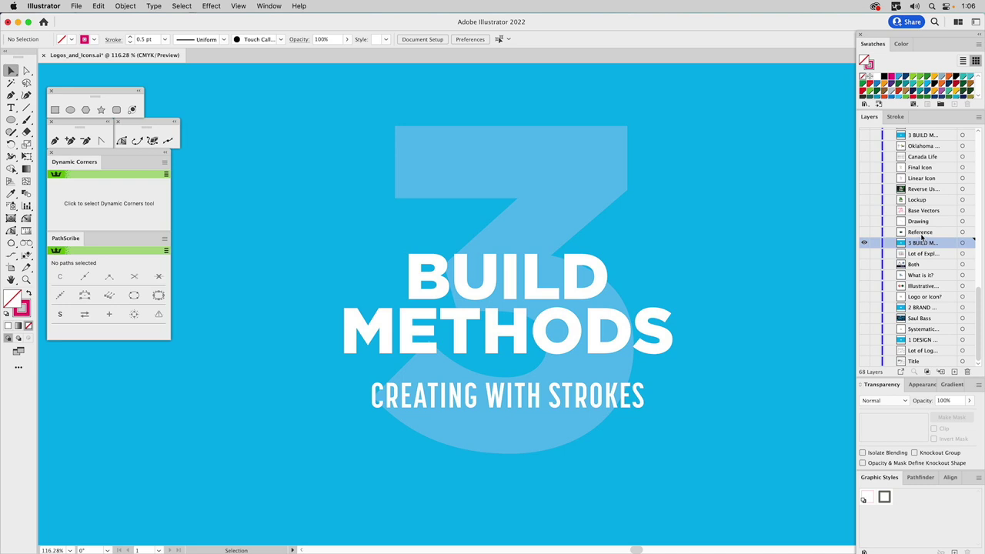
pyautogui.click(864, 233)
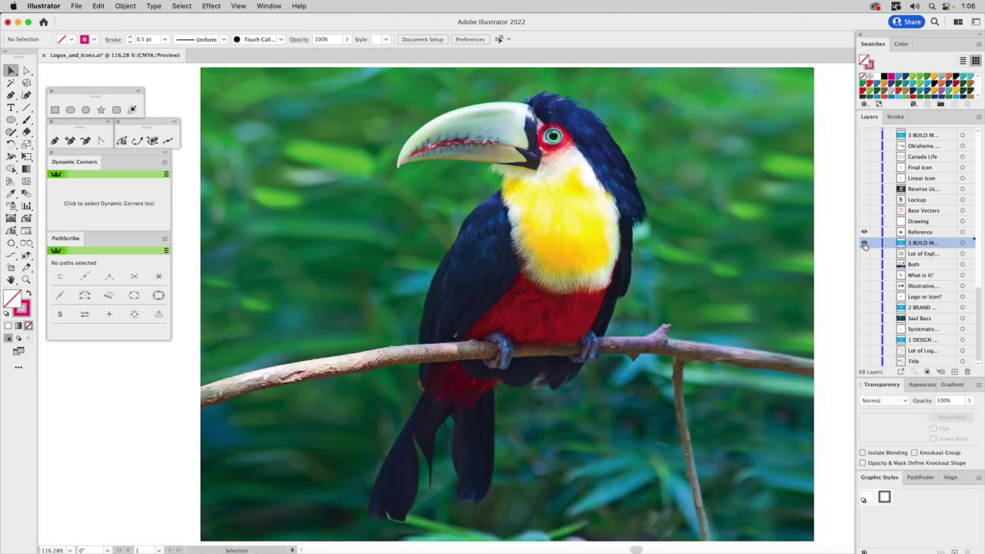
# - Make Reference the active layer and hide its toucan photo to expose the Drawing sketch
pyautogui.click(915, 232)
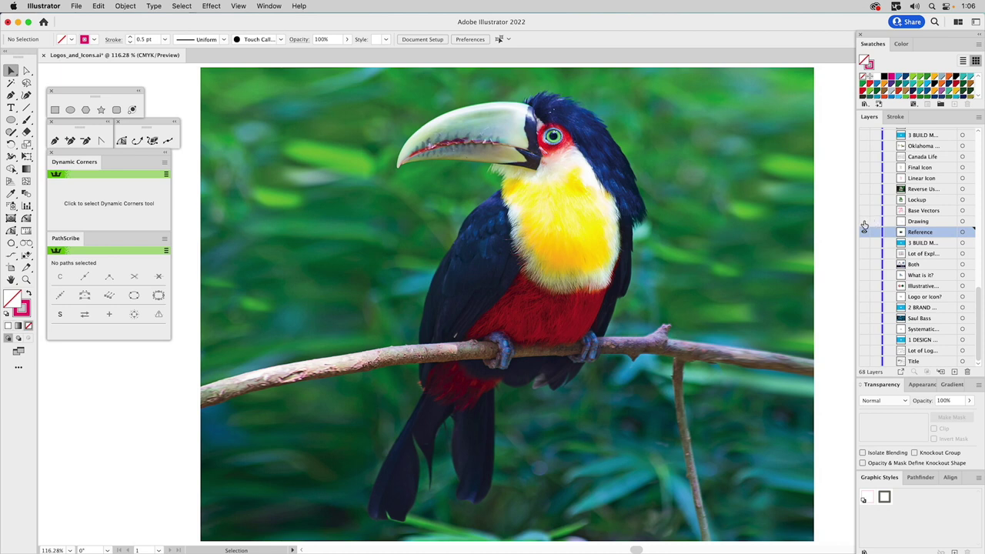
pyautogui.click(863, 231)
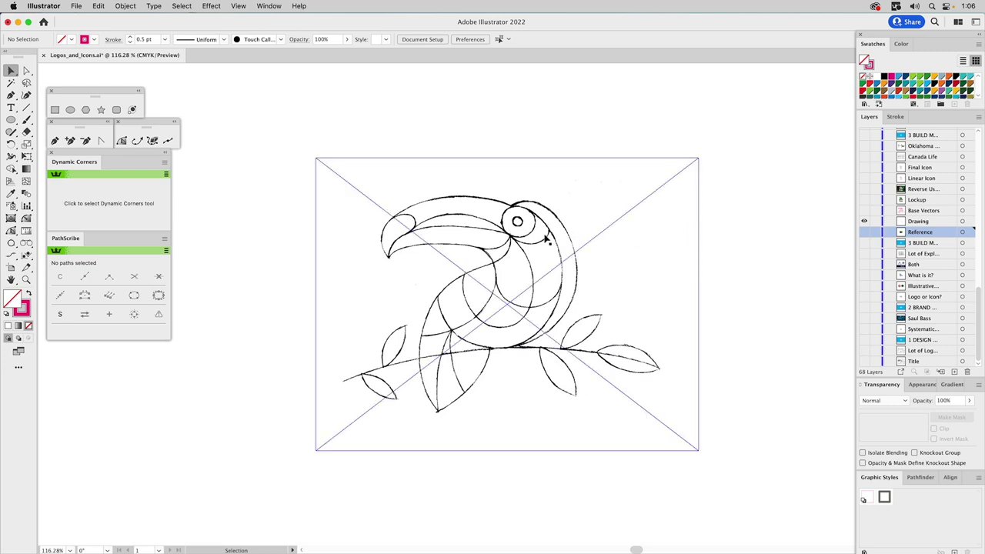
# - Set the toucan sketch to 15% opacity, lock the Drawing layer, and show the Base Vectors outlines
pyautogui.click(546, 241)
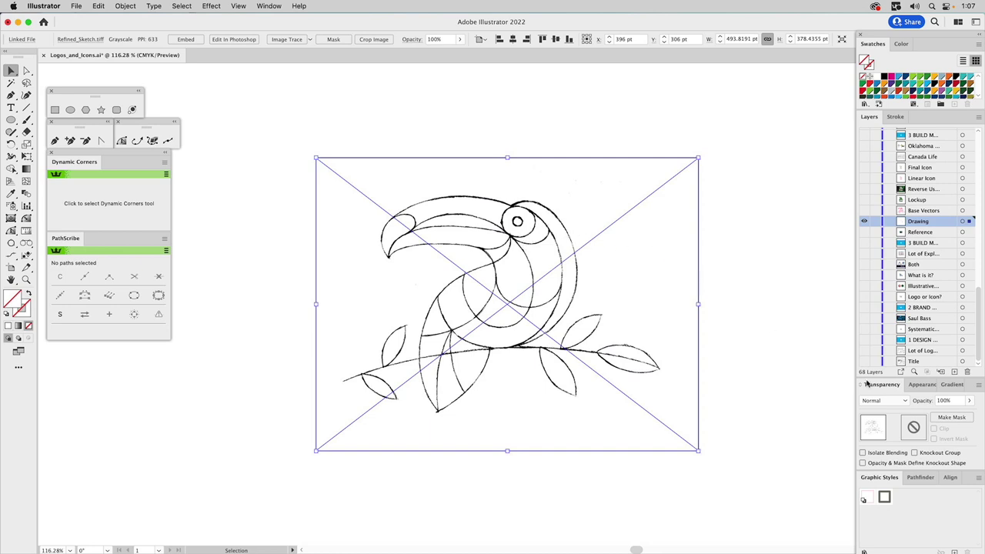
pyautogui.doubleClick(945, 401)
pyautogui.write('15')
pyautogui.press('Return')
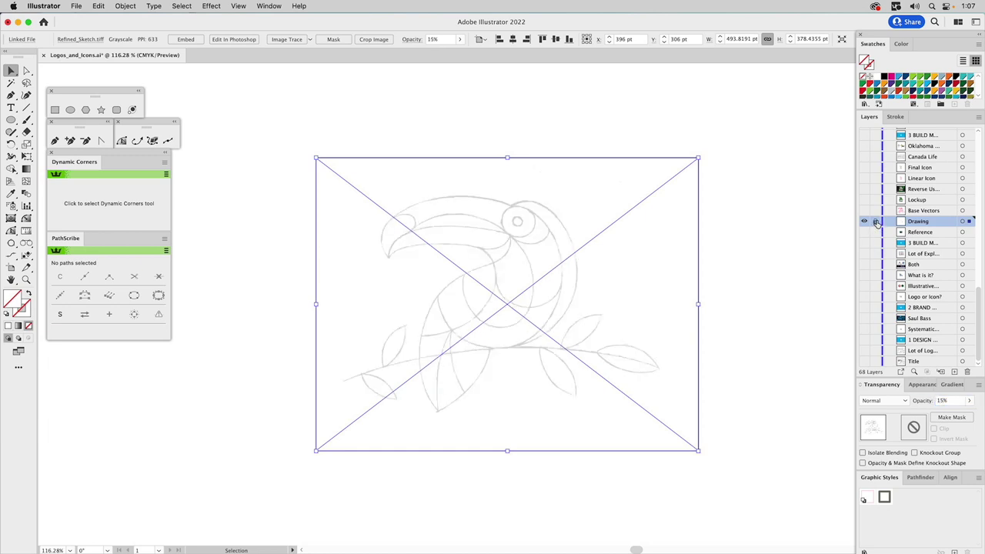
pyautogui.click(877, 221)
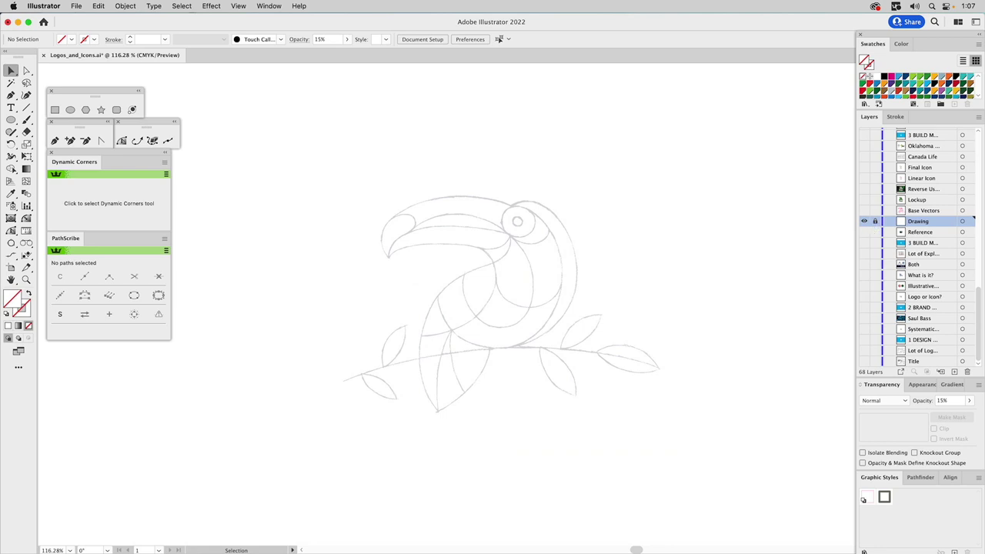
pyautogui.click(864, 216)
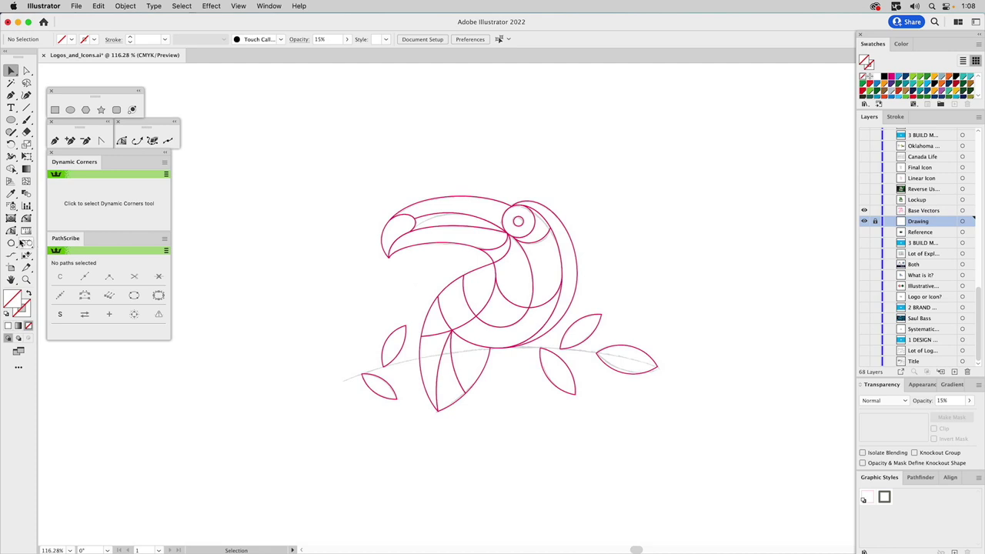
# - Pick the Arc by Points tool, target Base Vectors via the upper beak outline, then deselect
pyautogui.moveTo(14, 244); pyautogui.dragTo(44, 282)
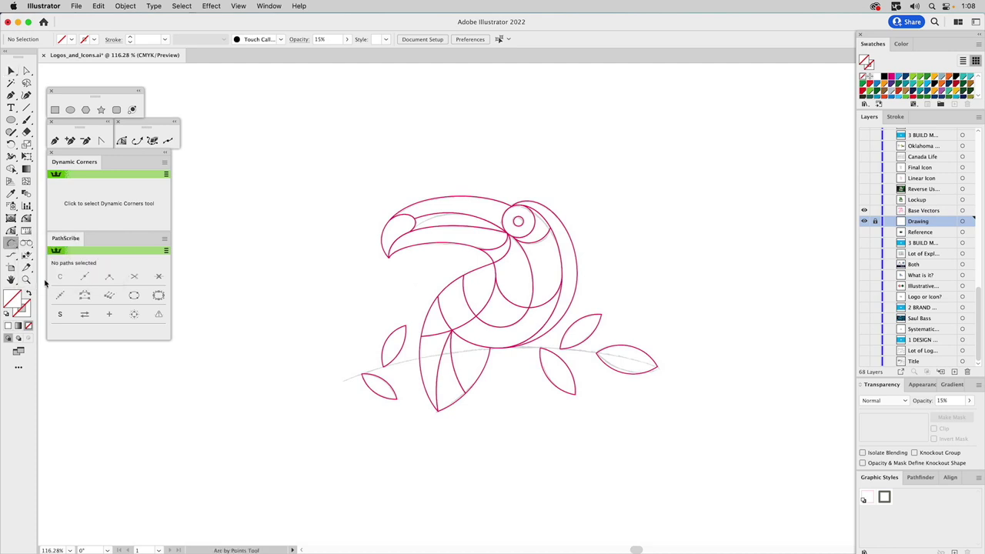
pyautogui.click(437, 201)
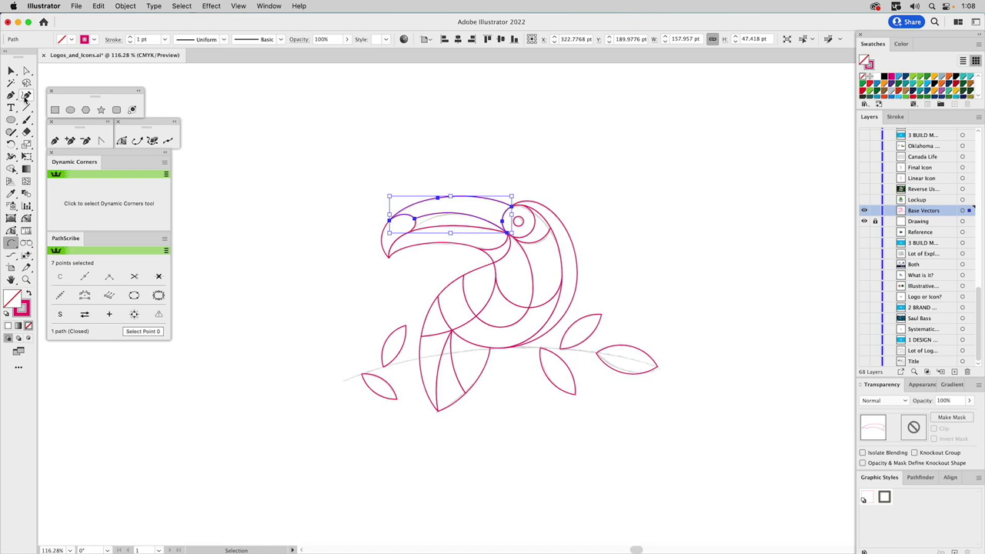
pyautogui.press('super+shift+a')
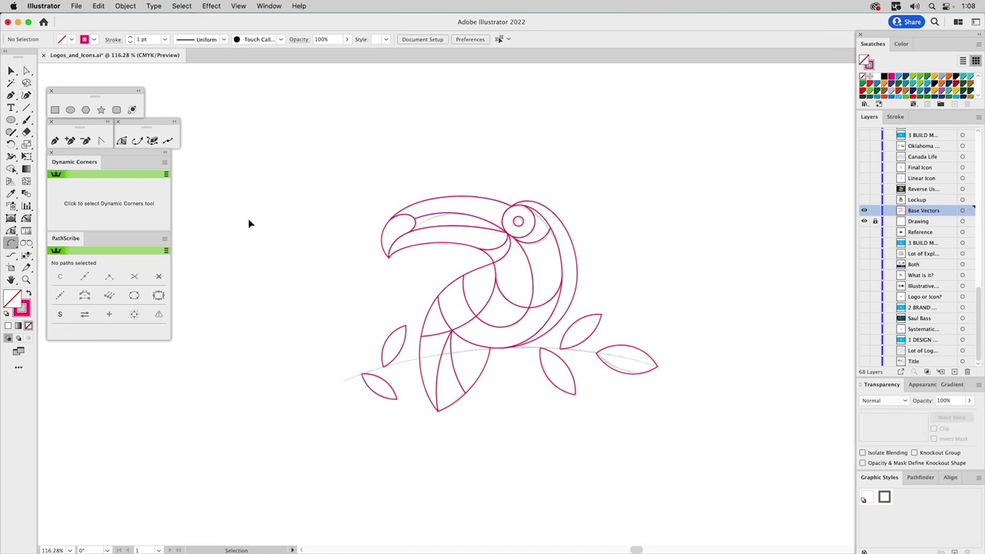
# - Draw the branch as a three-point arc from the lower left to the right leaves, then deselect it
pyautogui.click(13, 247)
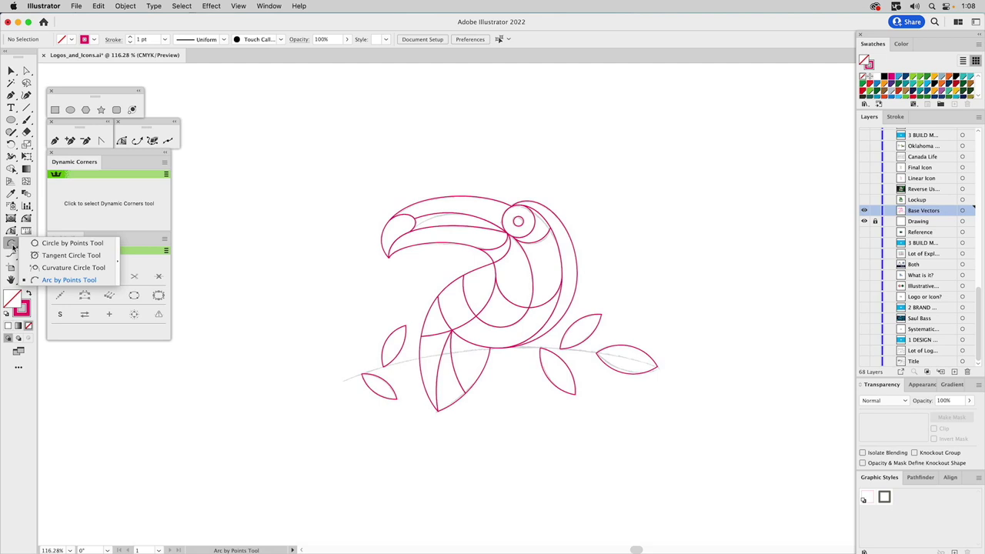
pyautogui.click(13, 246)
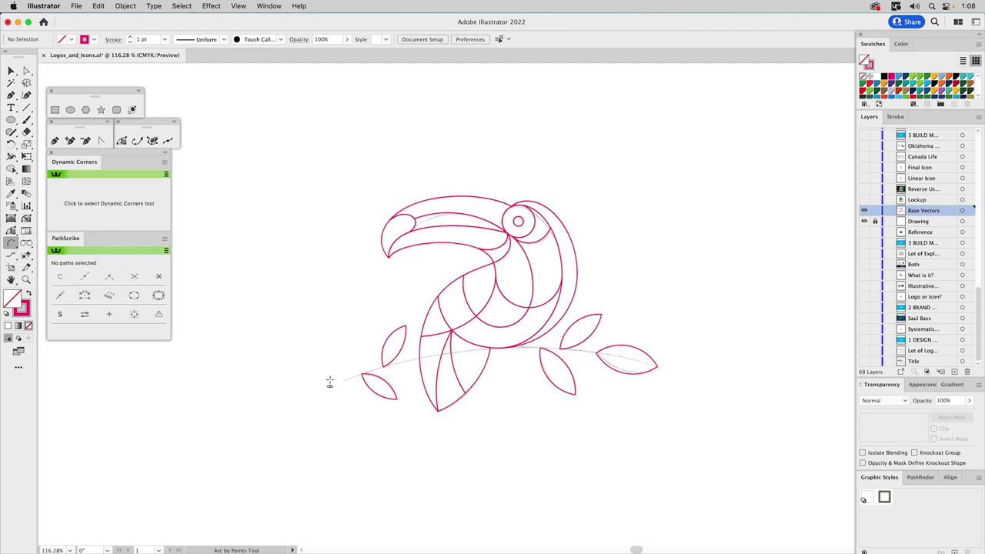
pyautogui.moveTo(344, 381); pyautogui.dragTo(658, 368)
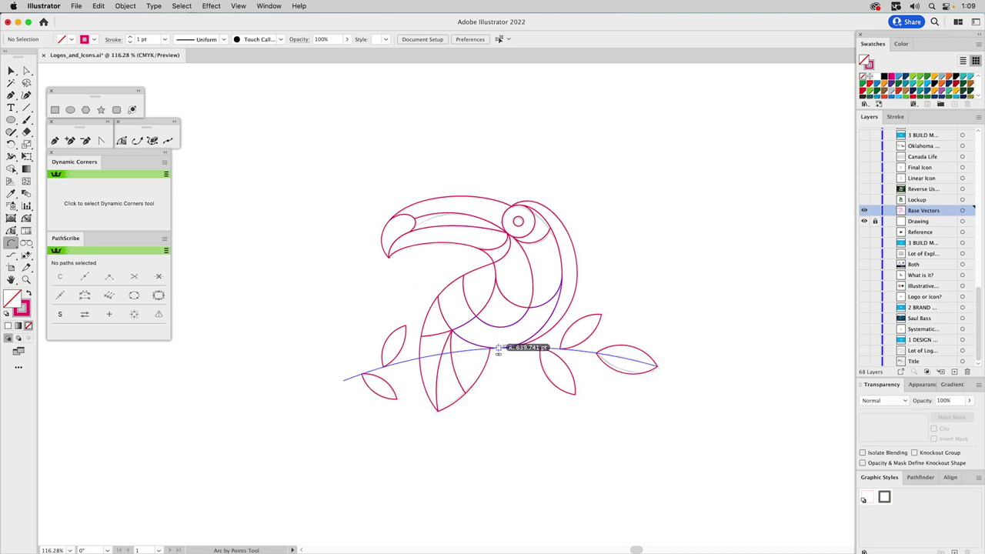
pyautogui.click(499, 349)
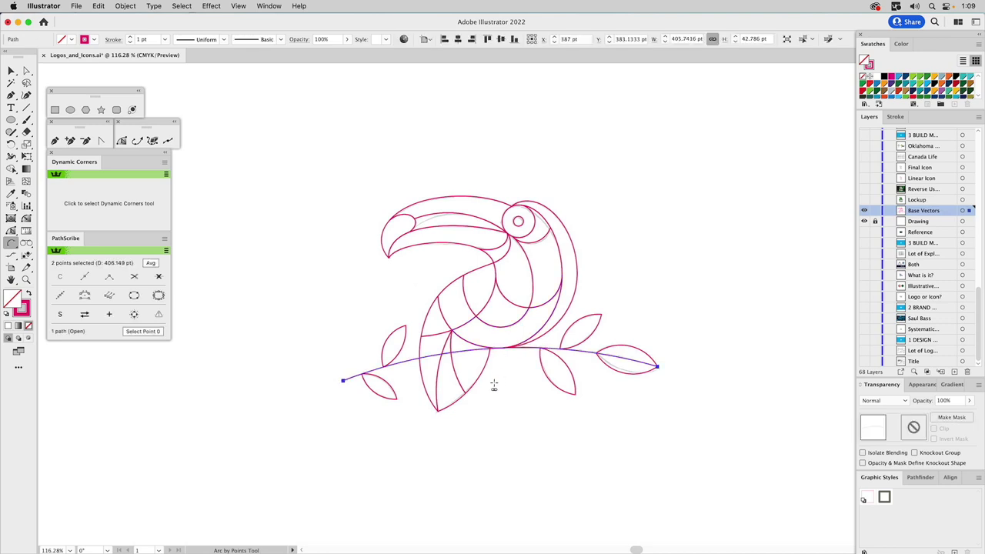
pyautogui.press('v')
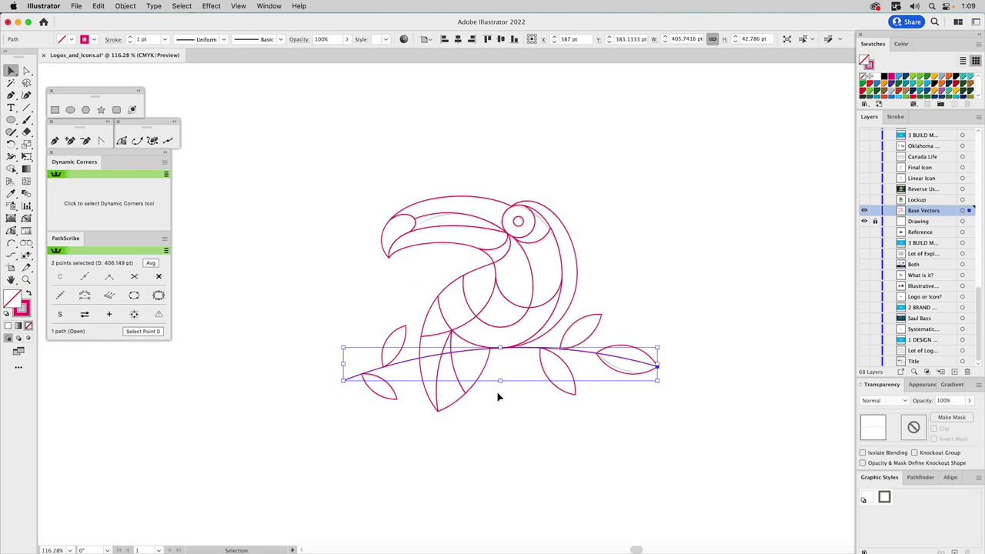
pyautogui.click(498, 397)
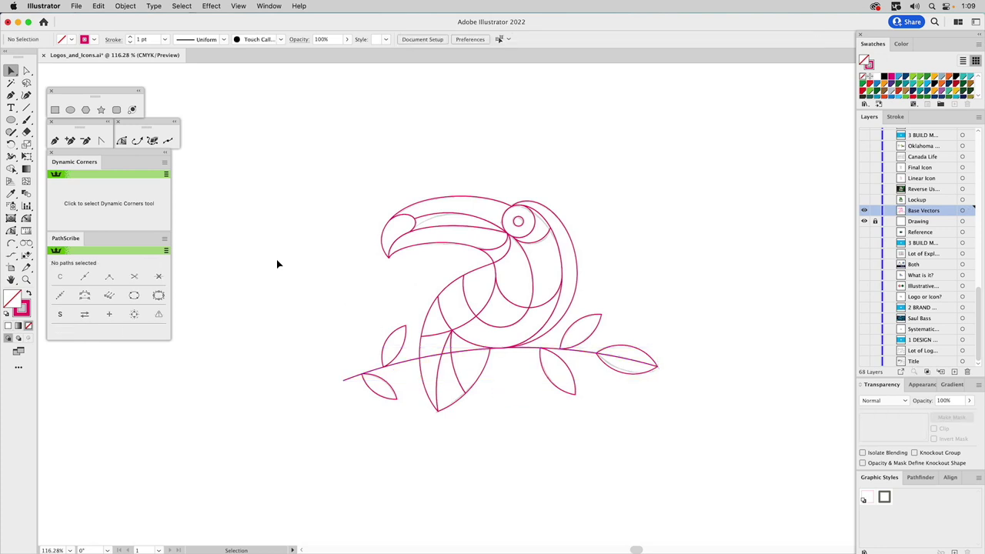
pyautogui.click(55, 140)
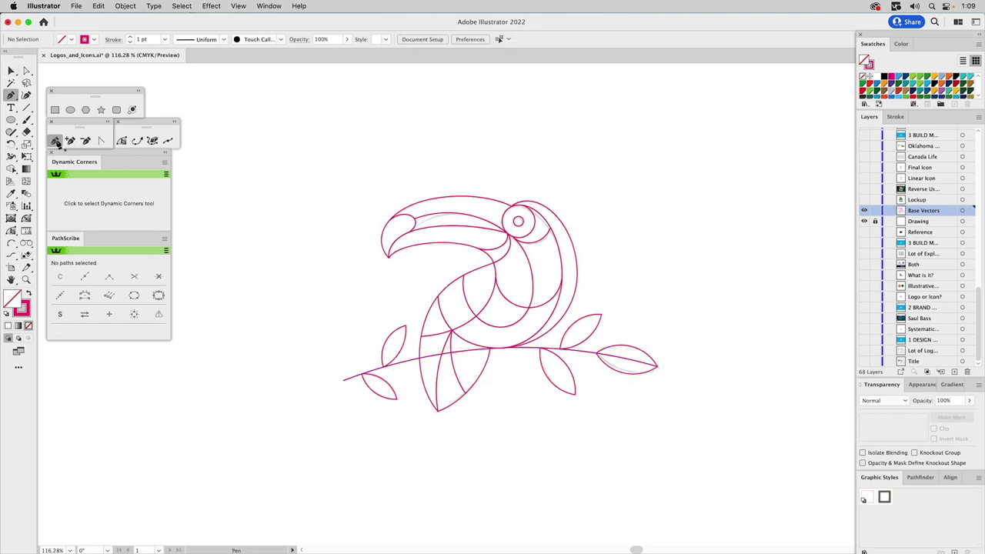
pyautogui.click(347, 438)
pyautogui.click(659, 427)
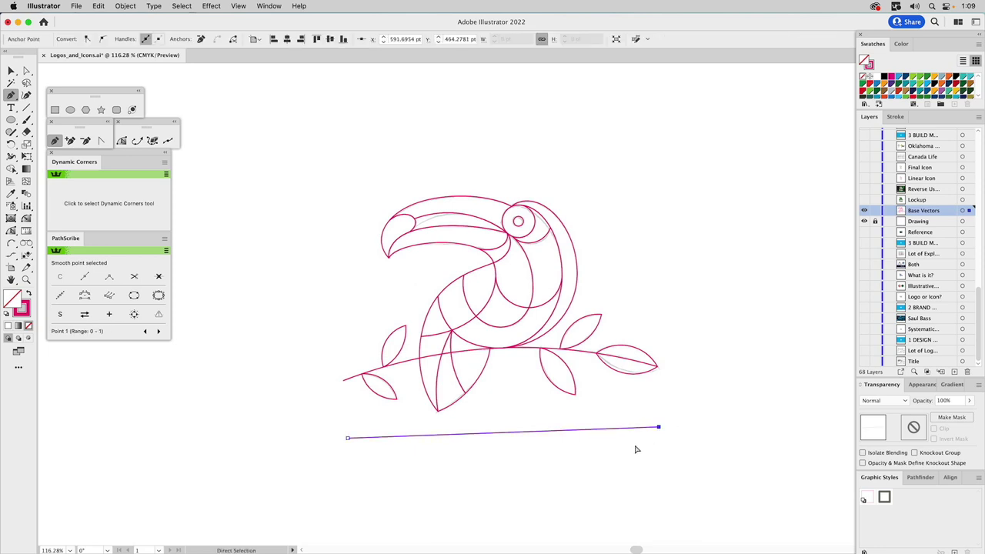
pyautogui.keyDown('super'); pyautogui.click(638, 451); pyautogui.keyUp('super')
pyautogui.click(101, 140)
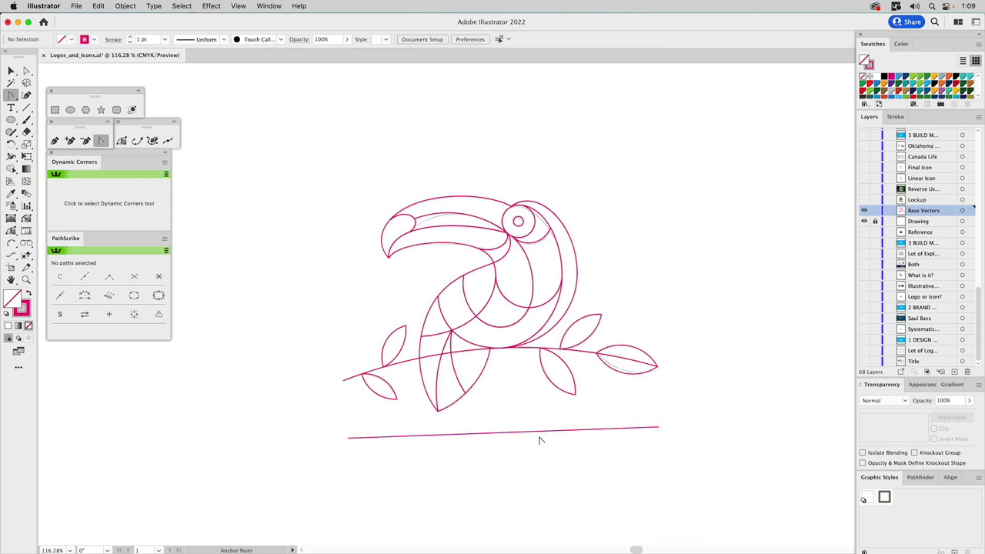
pyautogui.moveTo(535, 431); pyautogui.dragTo(522, 405)
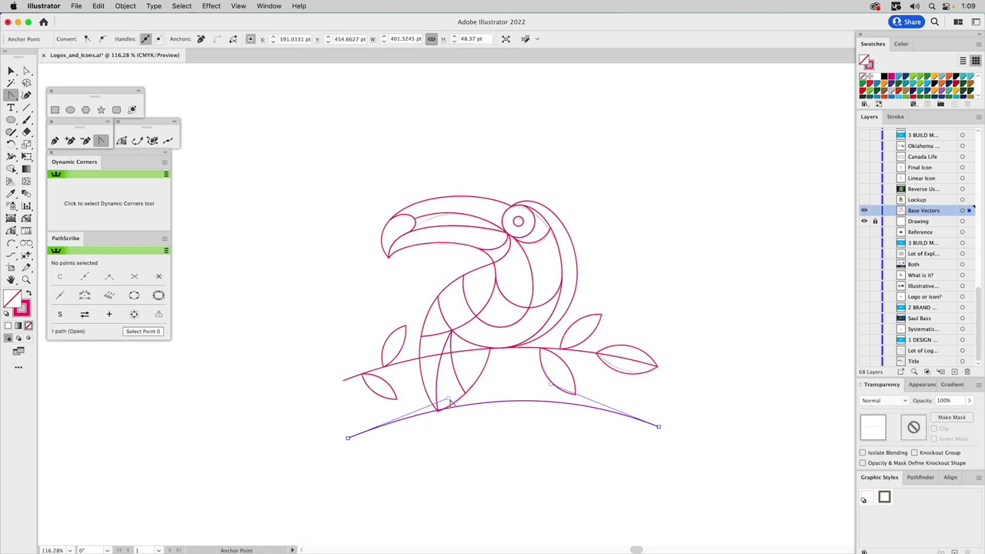
pyautogui.moveTo(449, 401); pyautogui.dragTo(421, 394)
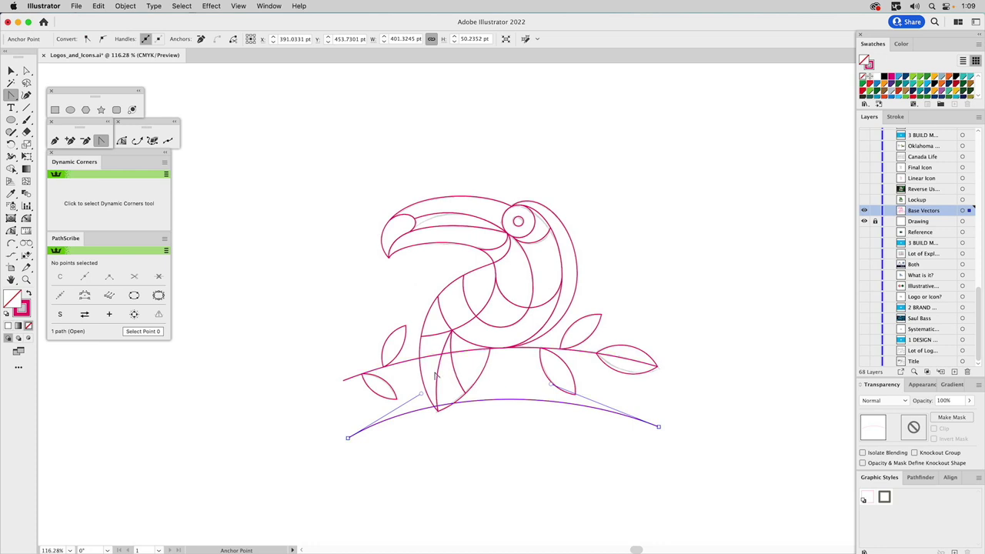
pyautogui.press('v')
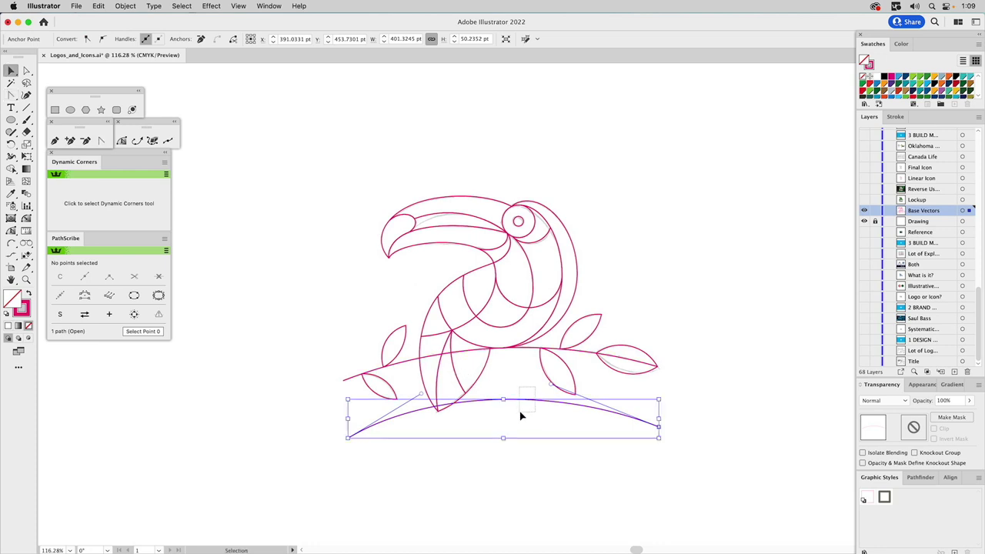
pyautogui.press('Delete')
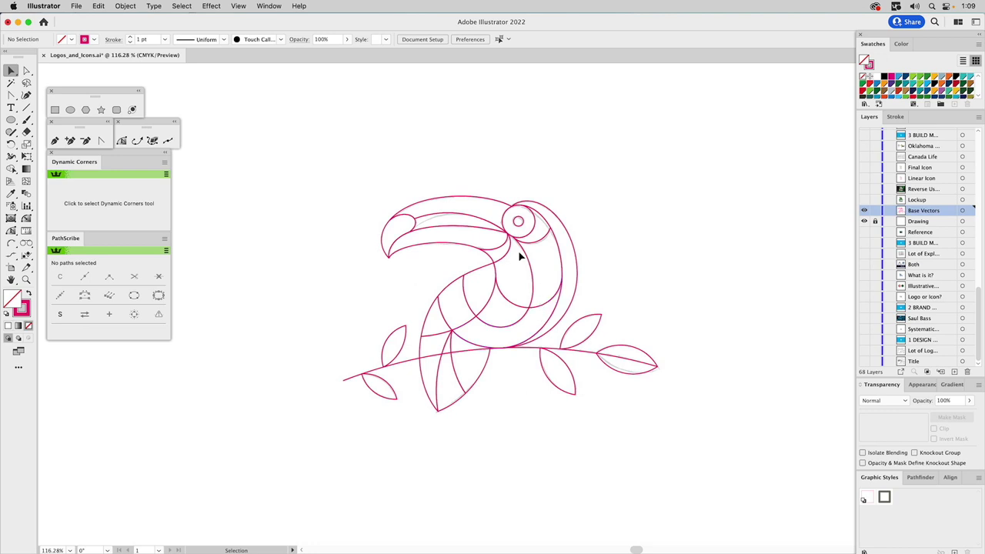
# - Give all the toucan's paths a 7 pt stroke with round joins
pyautogui.moveTo(310, 173); pyautogui.dragTo(707, 432)
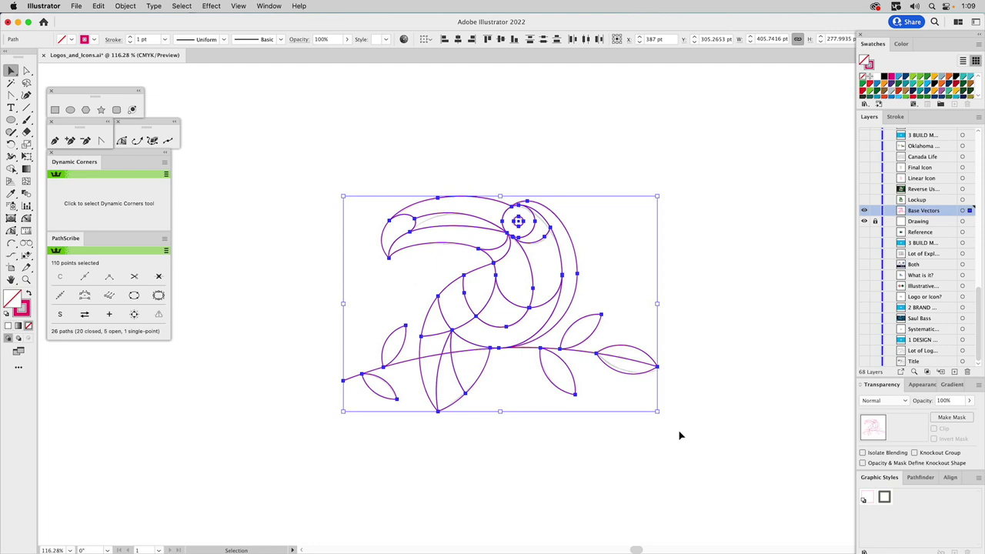
pyautogui.click(895, 118)
pyautogui.doubleClick(899, 132)
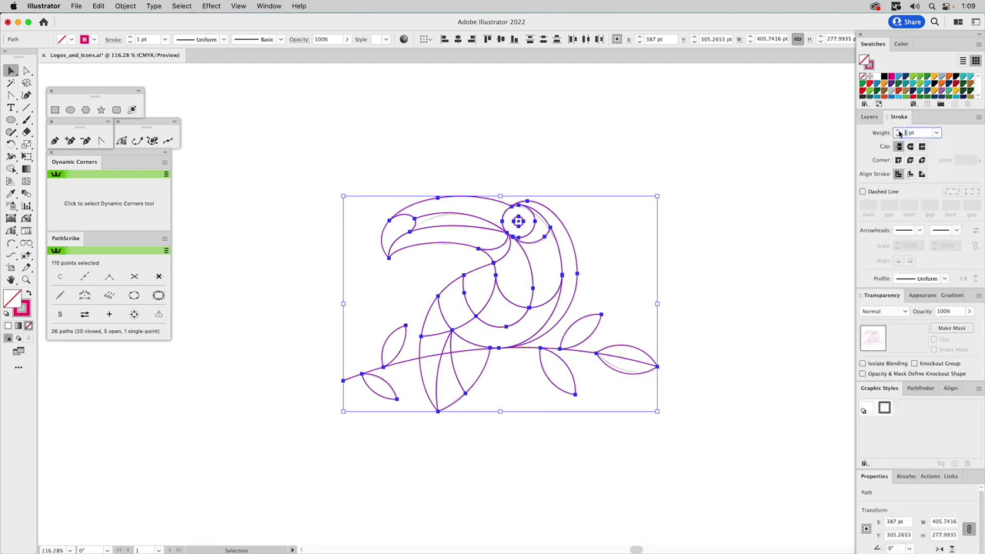
pyautogui.write('7')
pyautogui.press('Return')
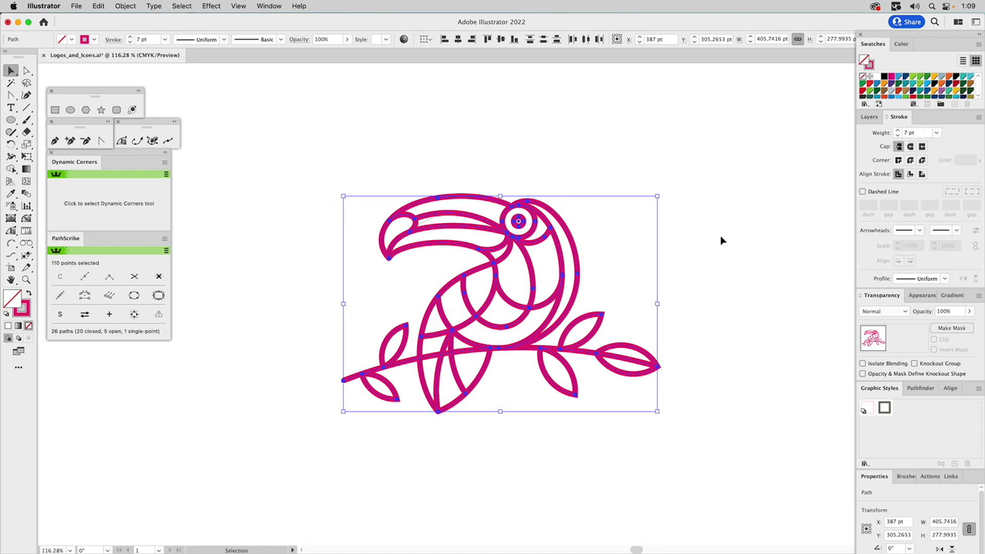
pyautogui.click(910, 161)
# - Colour the toucan's strokes dark green from the swatches
pyautogui.moveTo(922, 110); pyautogui.dragTo(921, 165)
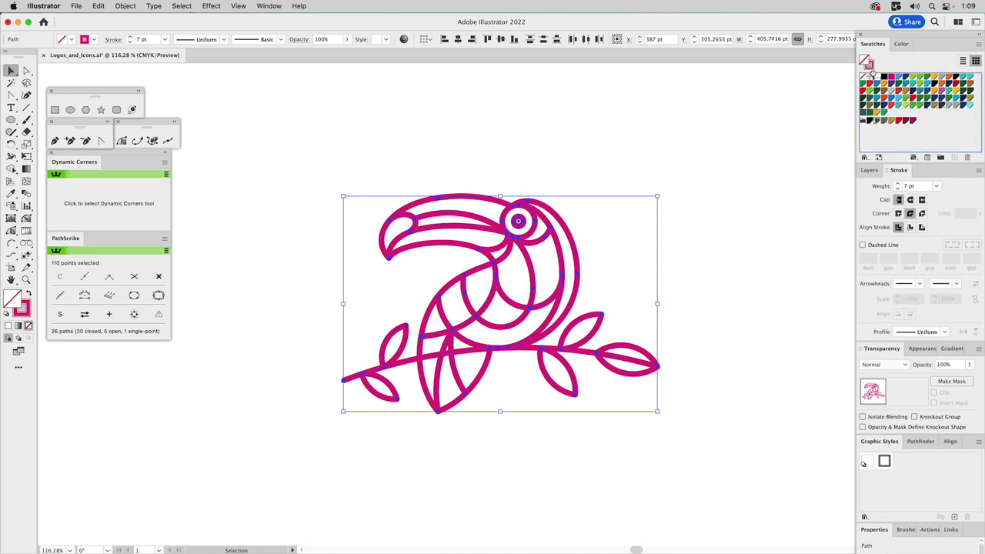
pyautogui.click(877, 121)
pyautogui.click(743, 160)
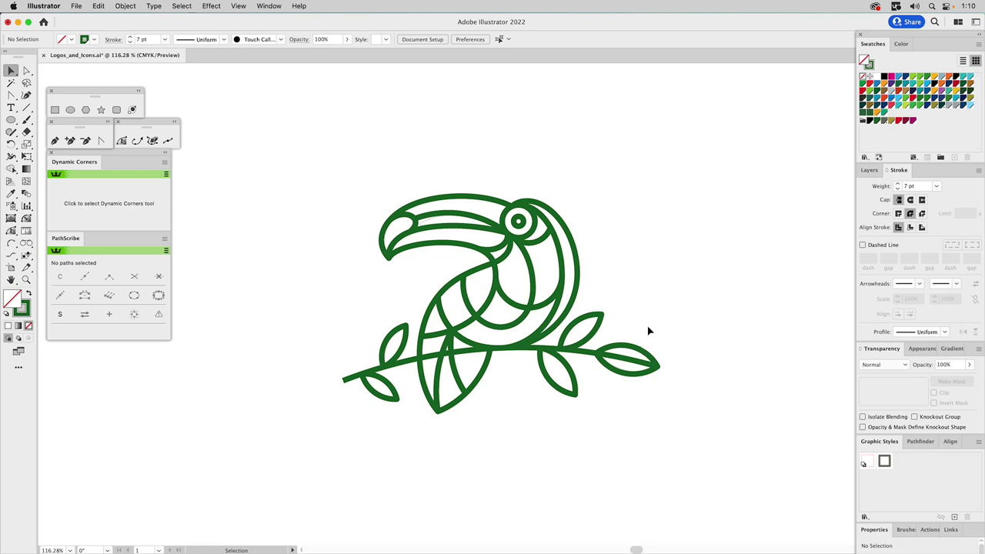
# - Give the five leaves of the branch sharp miter joins
pyautogui.click(591, 327)
pyautogui.keyDown('shift'); pyautogui.click(582, 380); pyautogui.keyUp('shift')
pyautogui.keyDown('shift'); pyautogui.click(631, 377); pyautogui.keyUp('shift')
pyautogui.keyDown('shift'); pyautogui.click(389, 396); pyautogui.keyUp('shift')
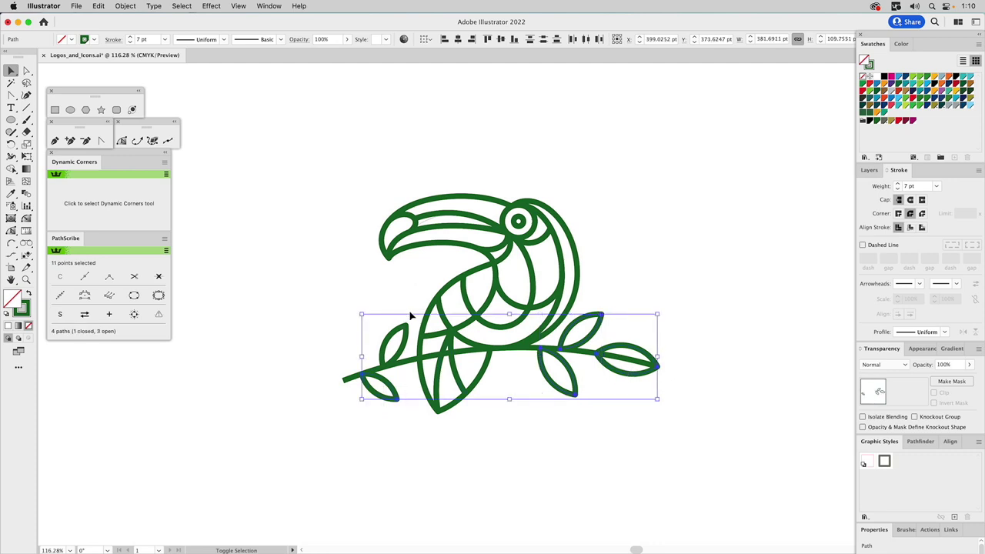
pyautogui.keyDown('shift'); pyautogui.click(397, 338); pyautogui.keyUp('shift')
pyautogui.click(898, 213)
pyautogui.click(713, 251)
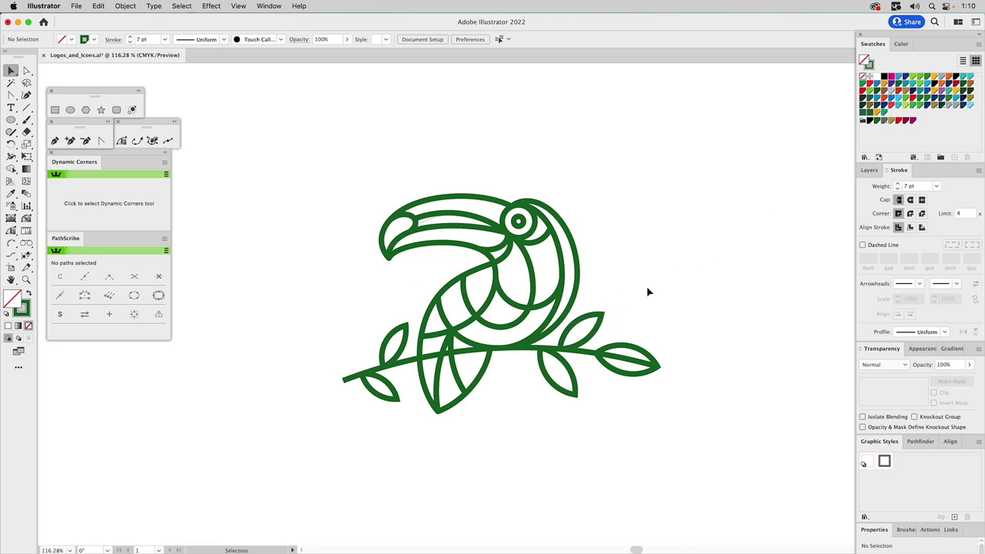
pyautogui.click(867, 169)
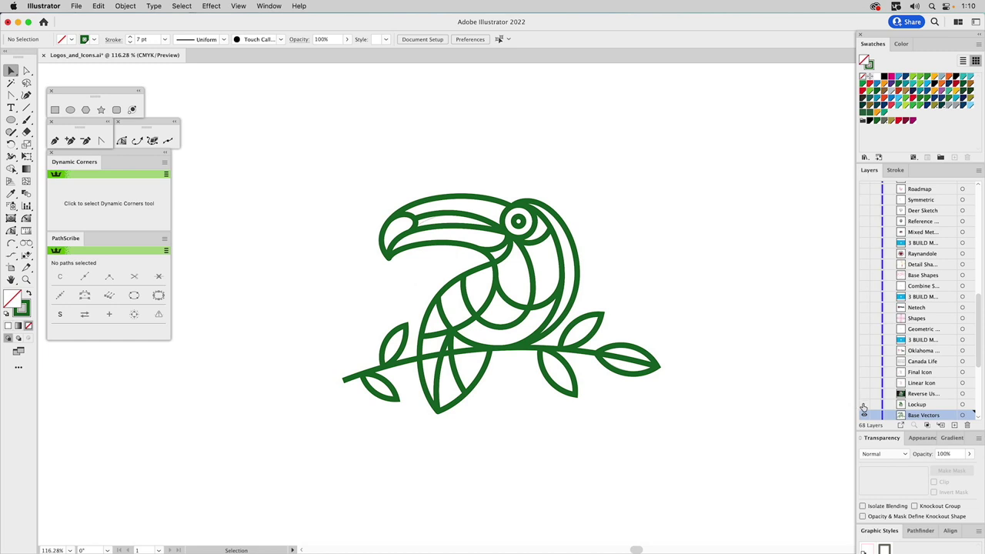
# - Show the Pacuare lockup, then the reverse logo, then the Linear Icon figure layer
pyautogui.moveTo(864, 405); pyautogui.dragTo(864, 414)
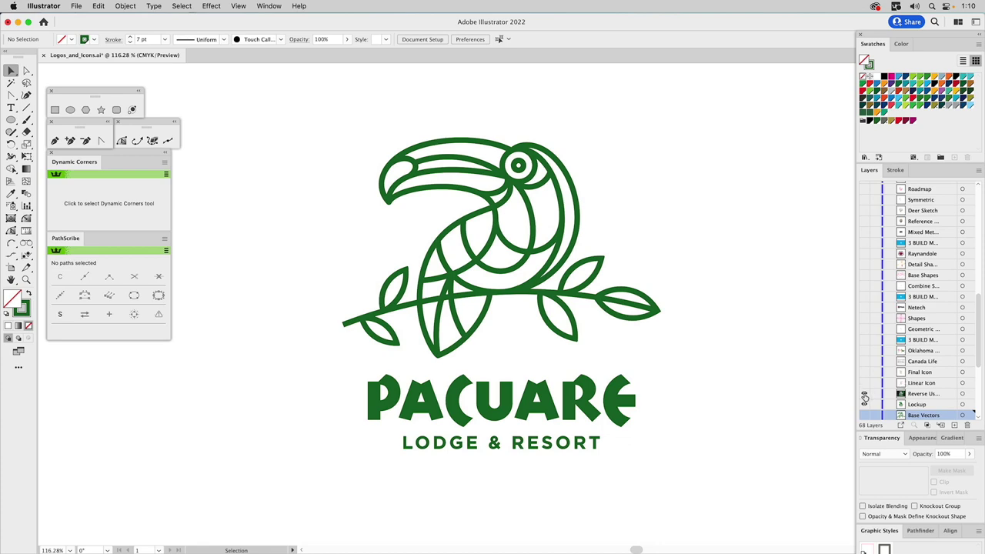
pyautogui.click(864, 394)
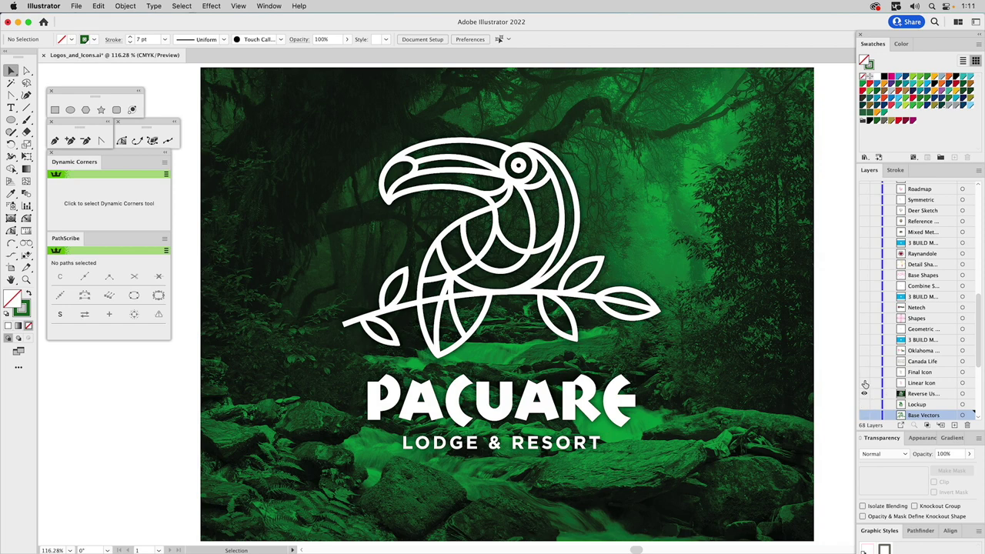
pyautogui.click(865, 393)
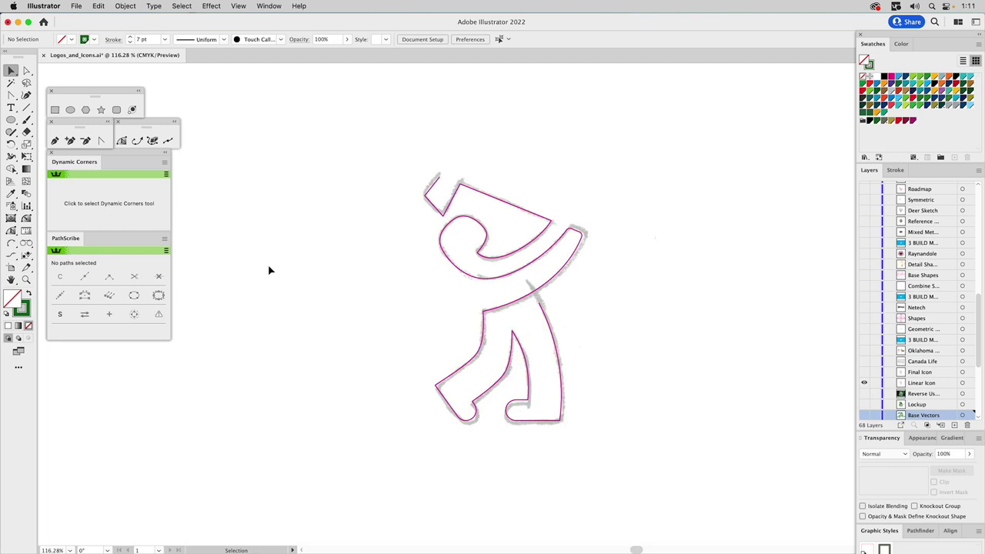
# - Round off the figure's two top-left corner points
pyautogui.press('a')
pyautogui.click(424, 196)
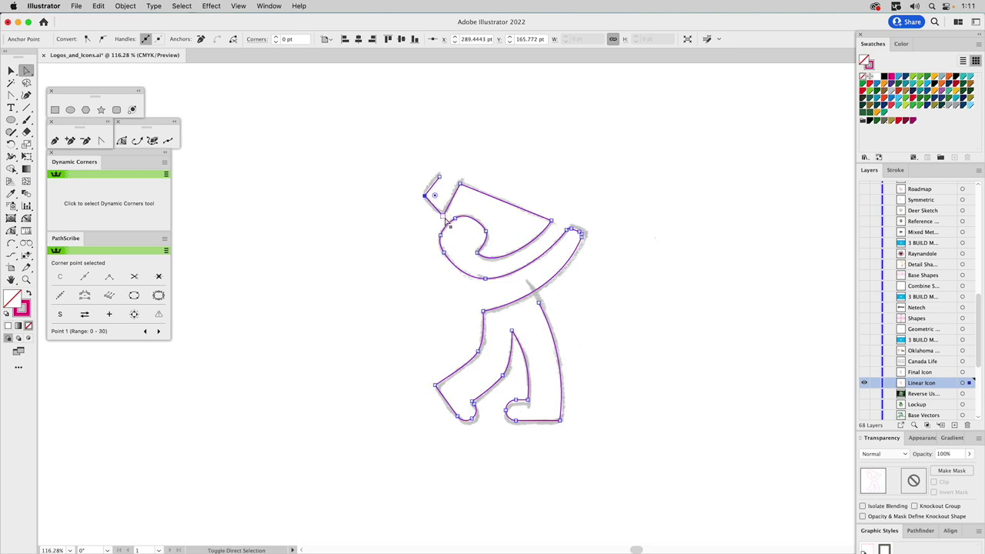
pyautogui.keyDown('shift'); pyautogui.click(443, 216); pyautogui.keyUp('shift')
pyautogui.moveTo(441, 206); pyautogui.dragTo(444, 205)
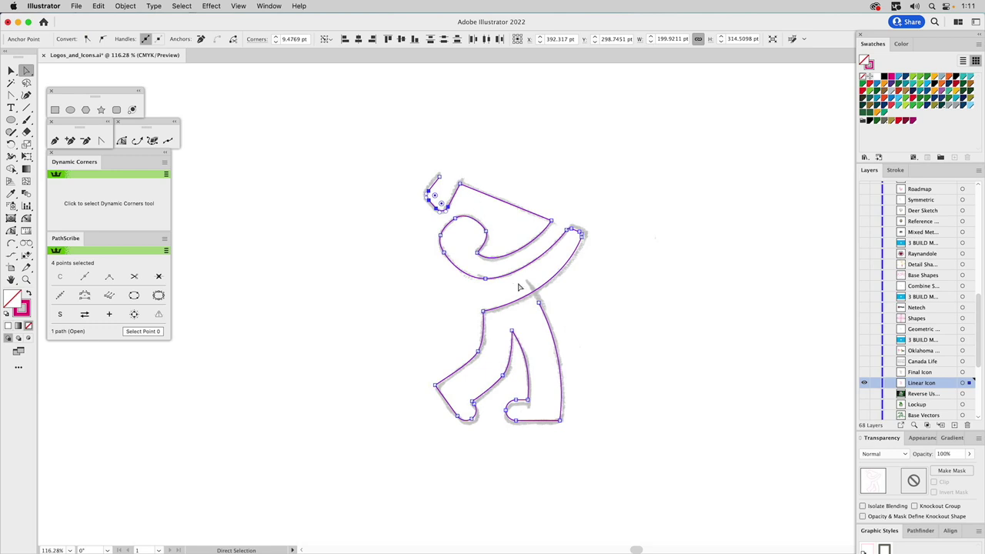
pyautogui.click(622, 337)
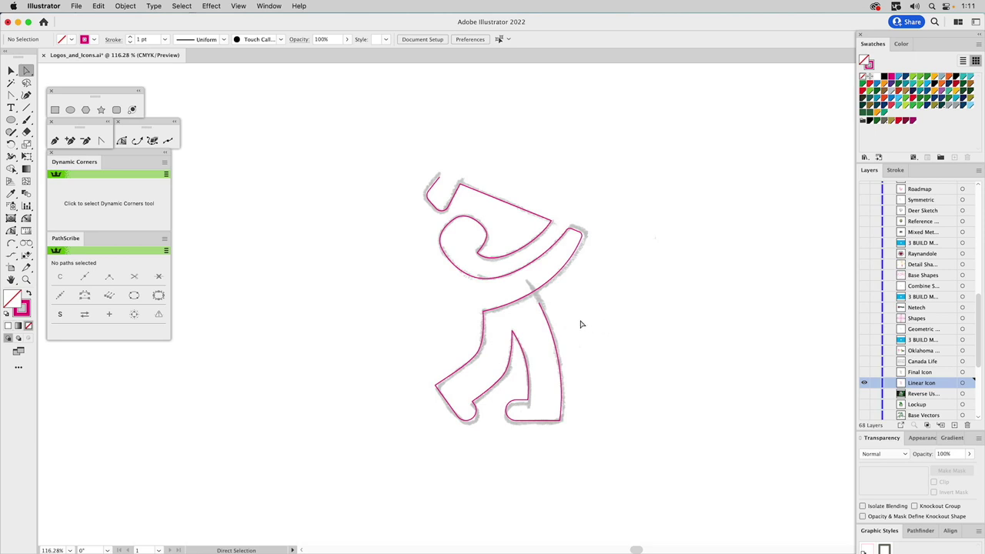
# - Give the whole figure path a 9 pt stroke with round caps
pyautogui.press('v')
pyautogui.moveTo(574, 323); pyautogui.dragTo(537, 354)
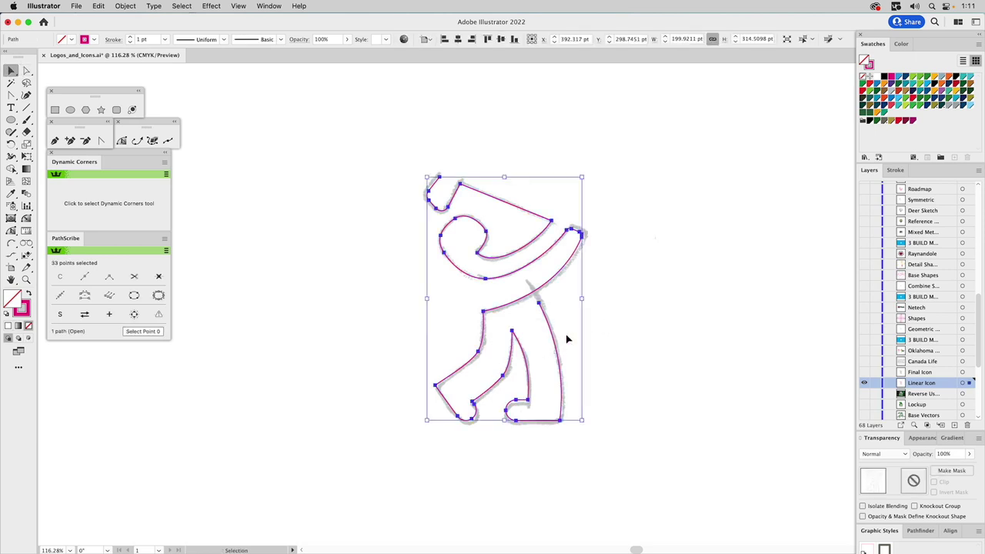
pyautogui.click(896, 171)
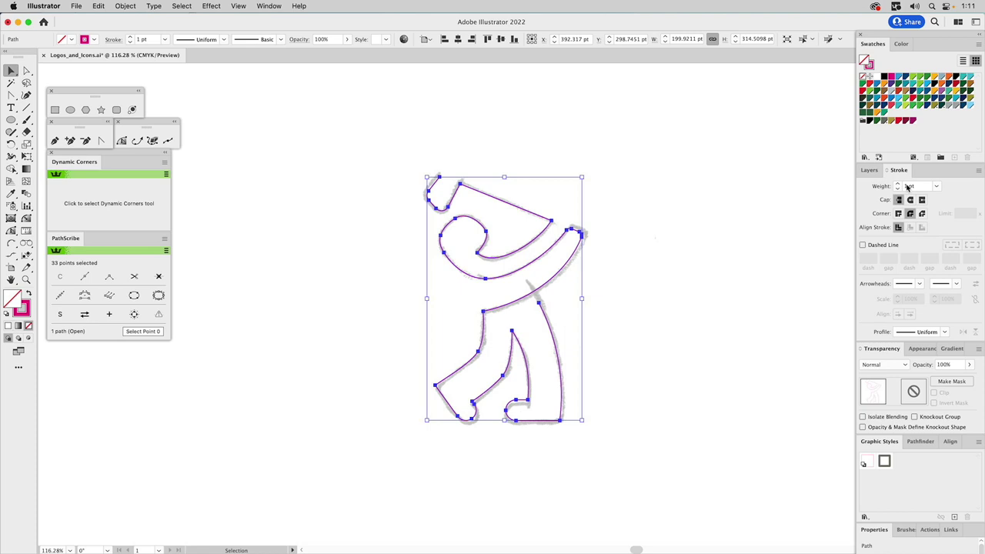
pyautogui.click(903, 186)
pyautogui.write('9')
pyautogui.press('Return')
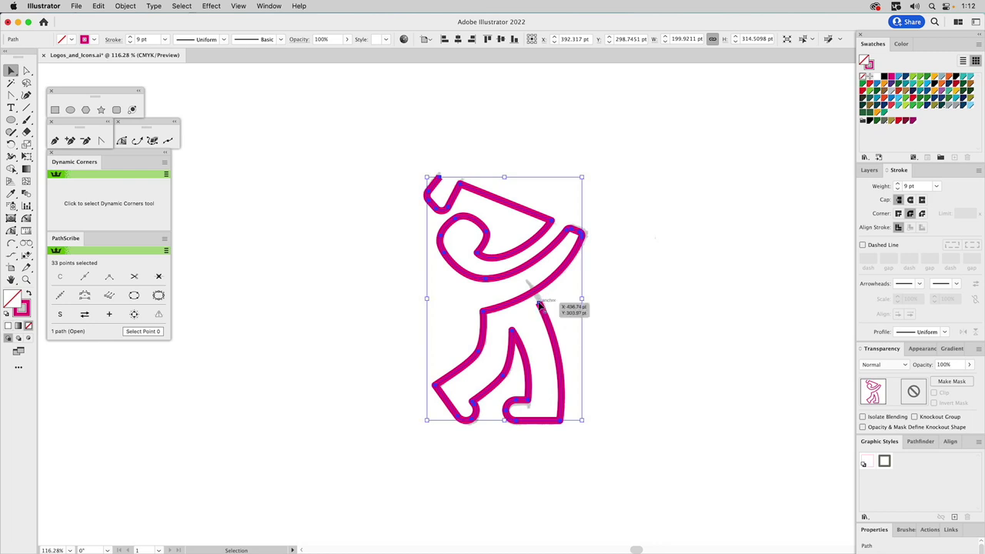
pyautogui.click(910, 200)
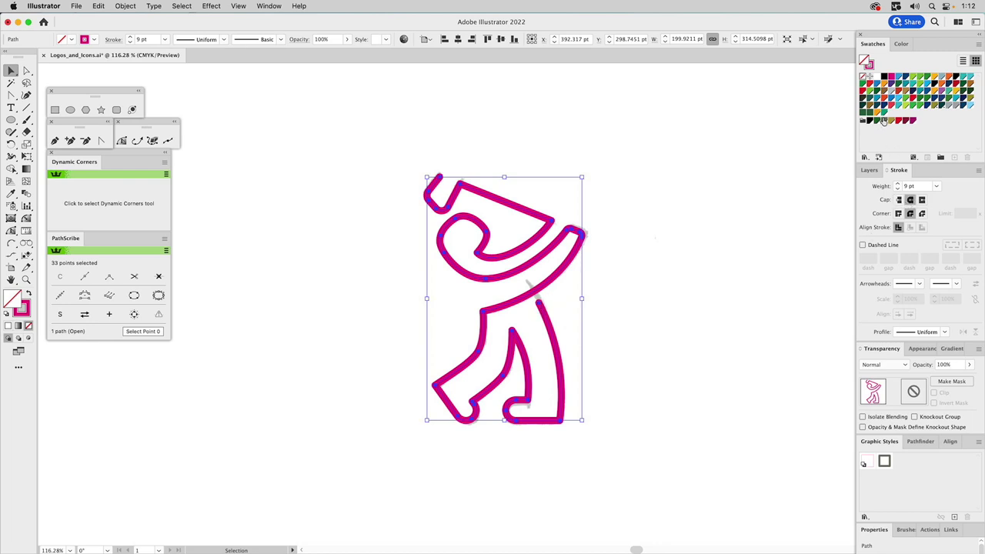
# - Recolour the figure's stroke dark grey and deselect it
pyautogui.click(866, 63)
pyautogui.click(870, 74)
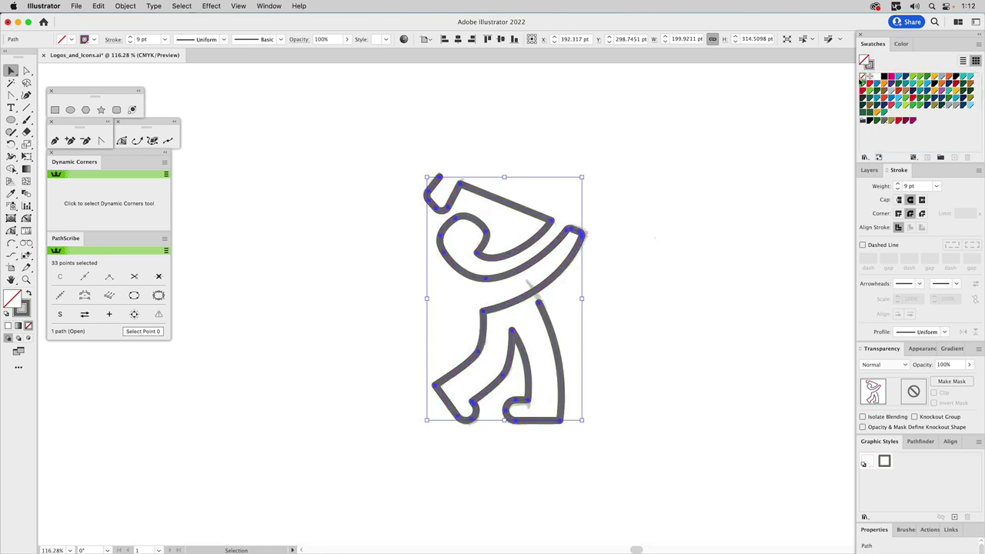
pyautogui.click(744, 143)
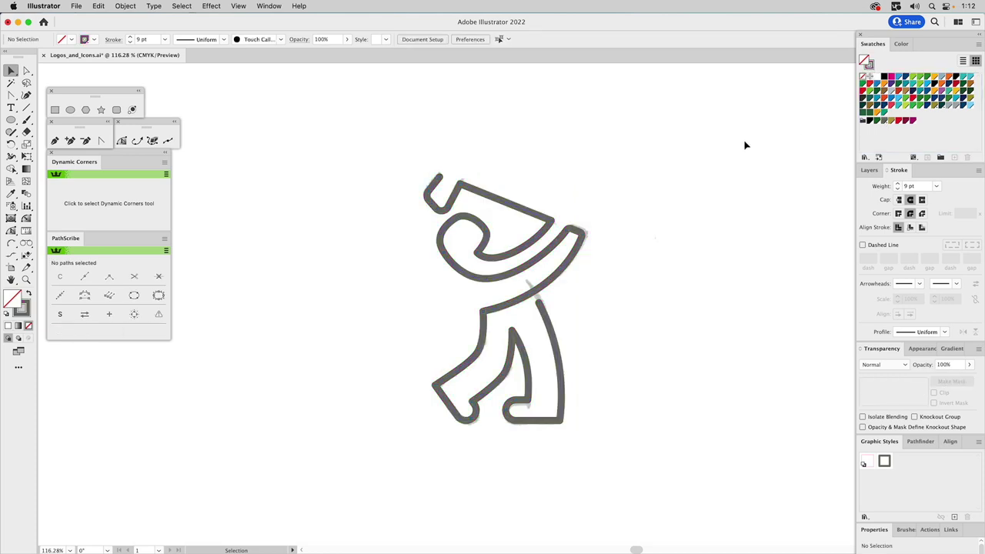
pyautogui.click(868, 170)
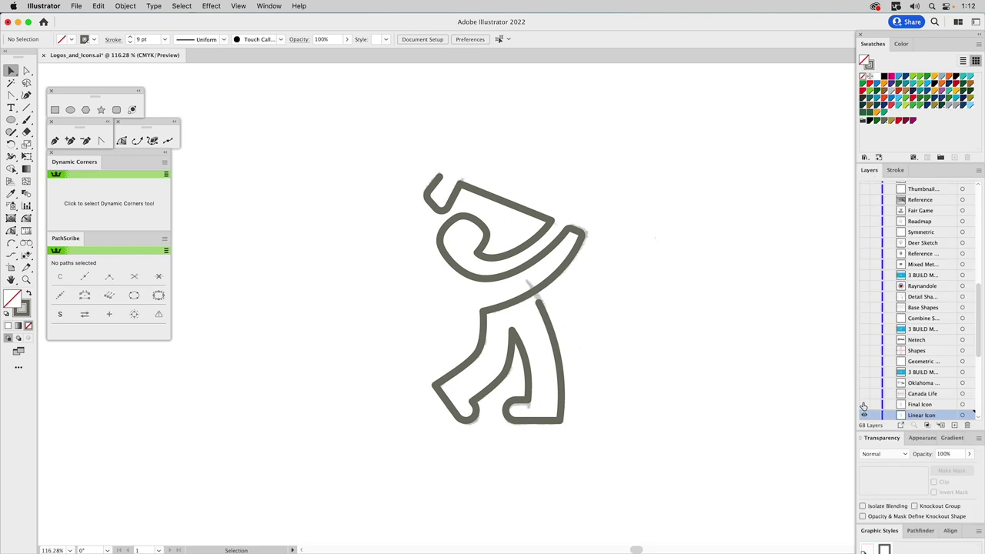
# - Toggle visibility of the Final Icon, Canada Life and Oklahoma Baptists layers
pyautogui.click(863, 404)
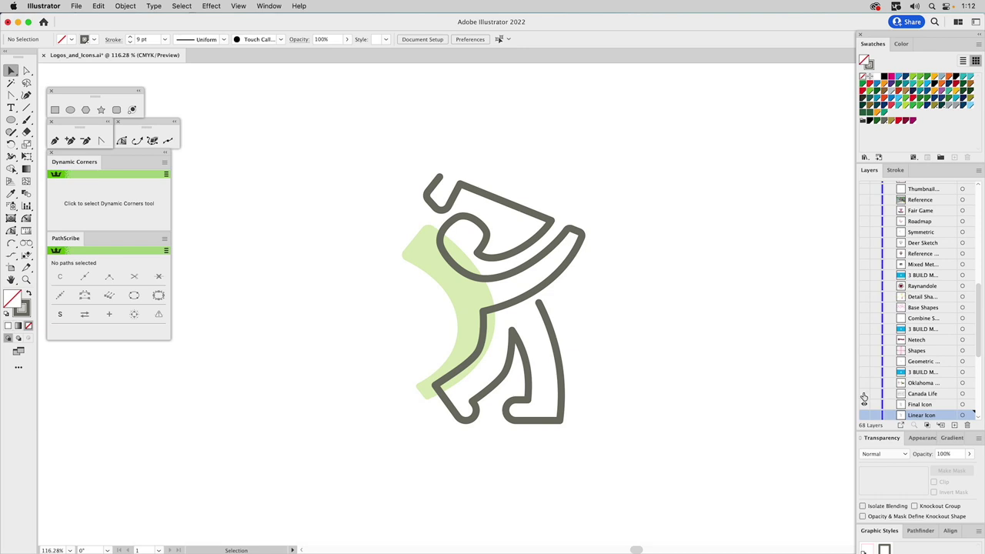
pyautogui.click(863, 394)
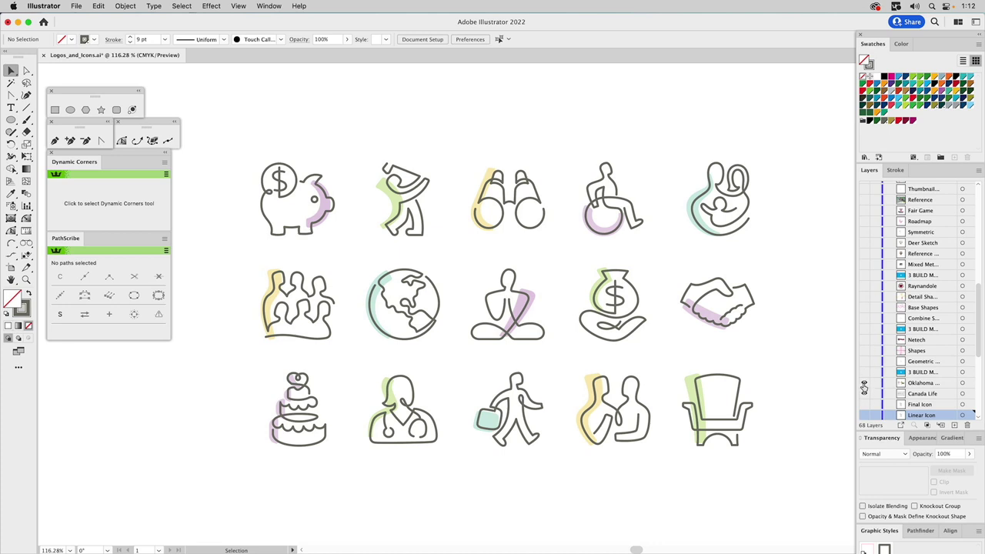
pyautogui.click(863, 383)
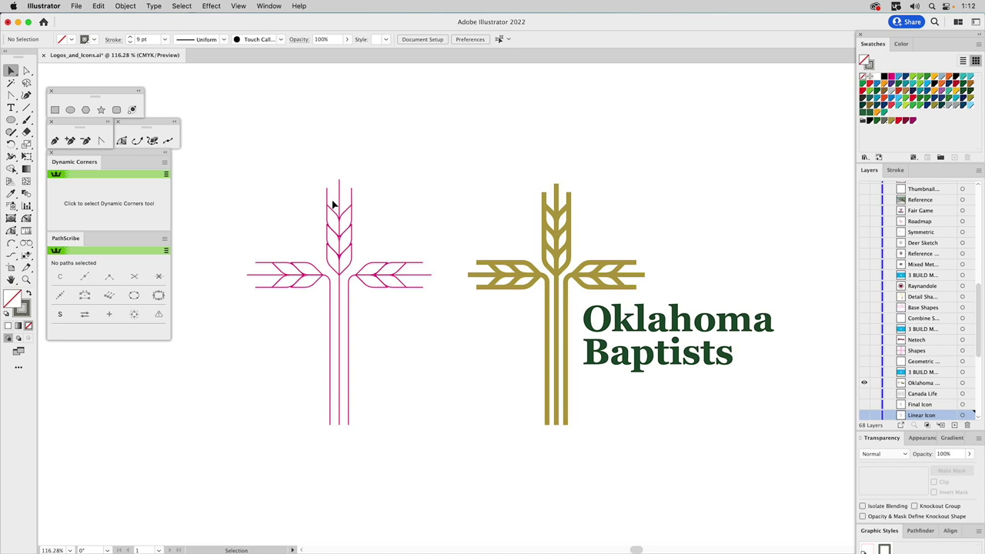
# - Move a leaf and stem lines of the magenta wheat, then undo the moves
pyautogui.moveTo(353, 239); pyautogui.dragTo(412, 230)
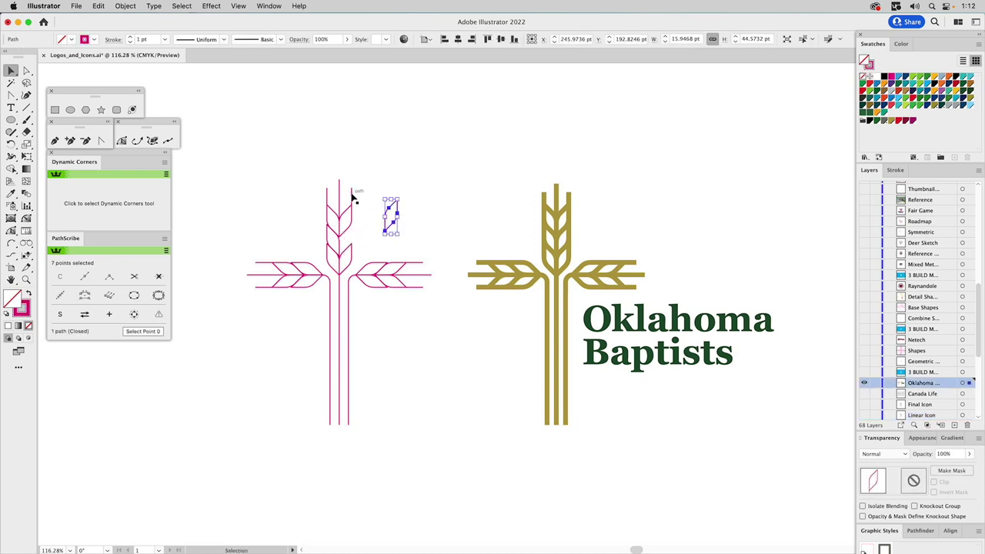
pyautogui.moveTo(375, 177); pyautogui.dragTo(375, 159)
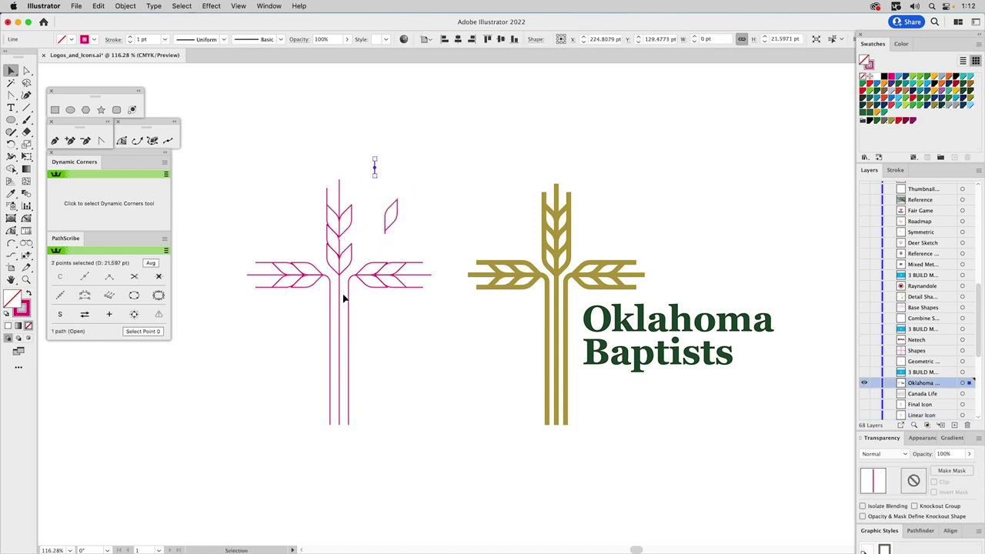
pyautogui.moveTo(341, 286); pyautogui.dragTo(341, 435)
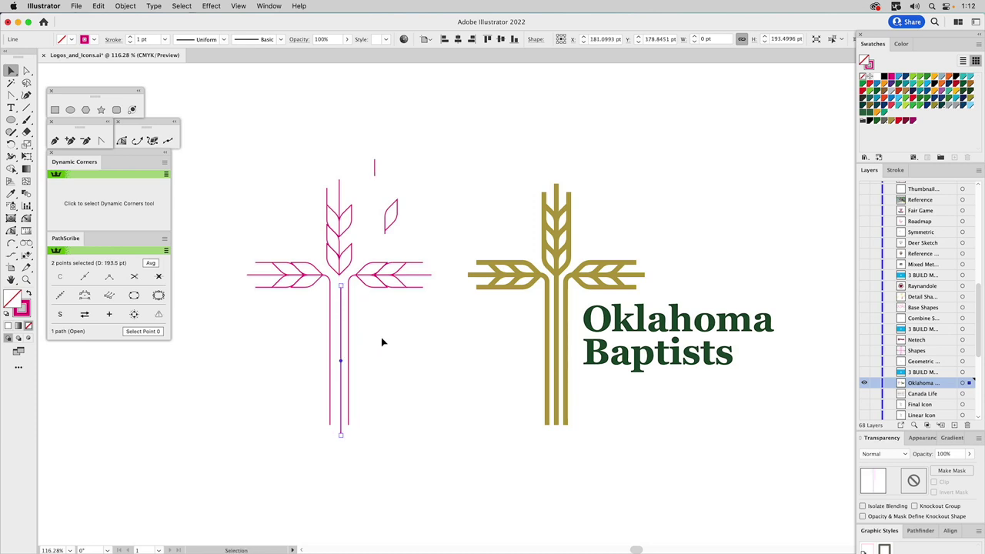
pyautogui.press('super+z')
pyautogui.press('super+z')
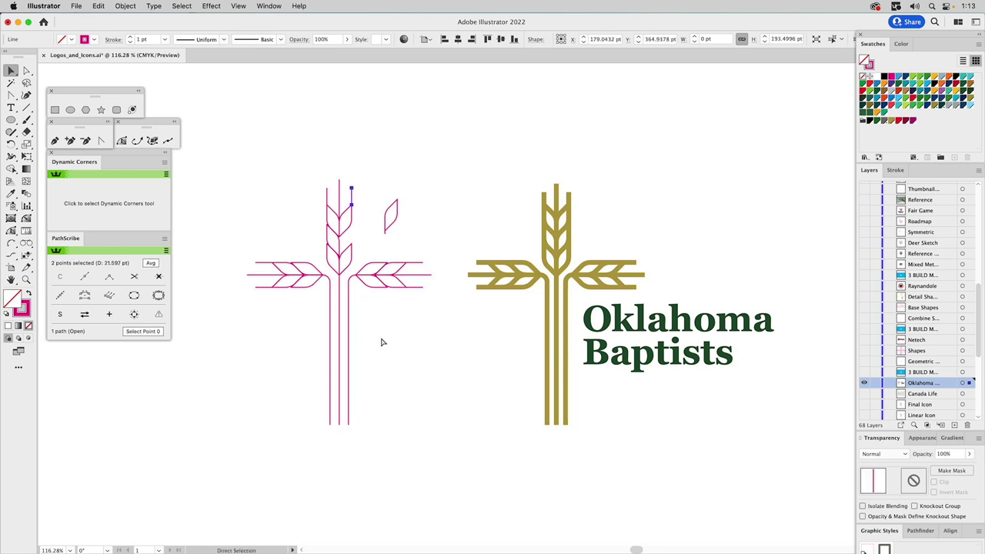
pyautogui.press('super+z')
pyautogui.press('super+shift+a')
# - Give the left wheat cross 6 pt gold strokes
pyautogui.moveTo(235, 164); pyautogui.dragTo(451, 453)
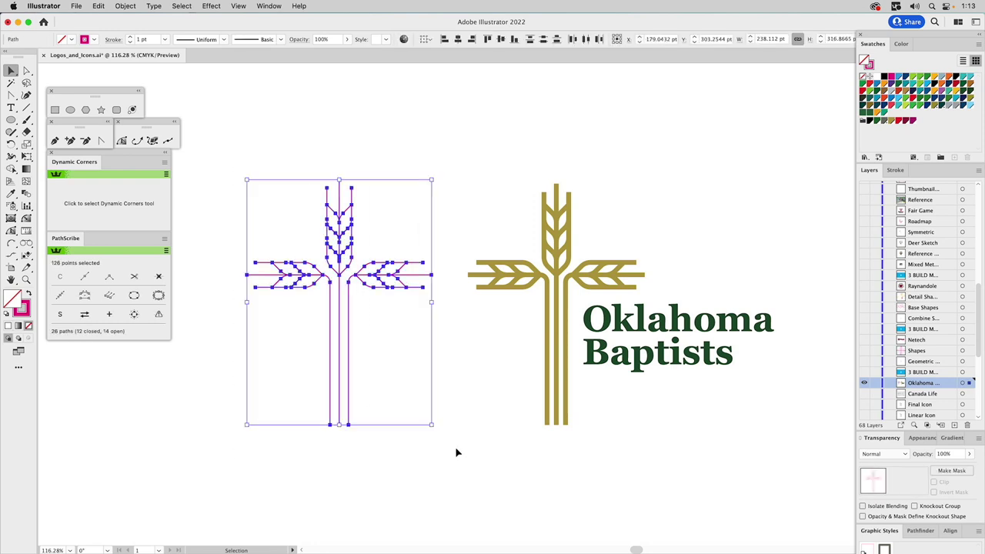
pyautogui.click(898, 171)
pyautogui.click(898, 187)
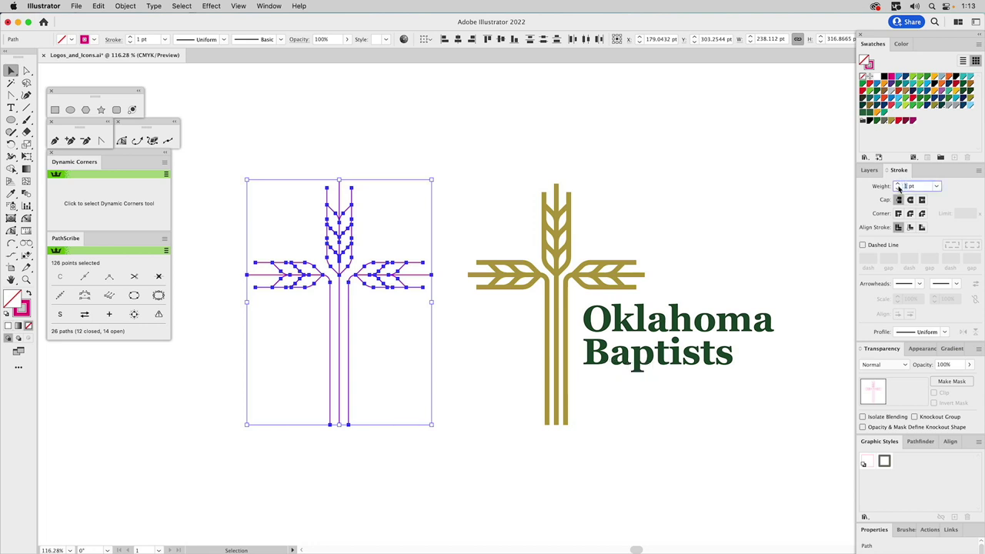
pyautogui.write('6')
pyautogui.press('Return')
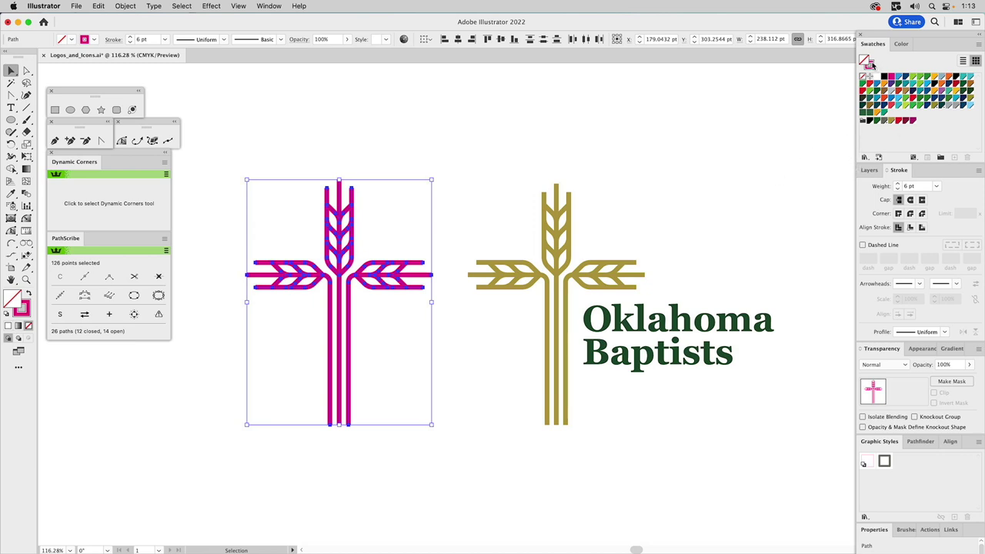
pyautogui.click(891, 121)
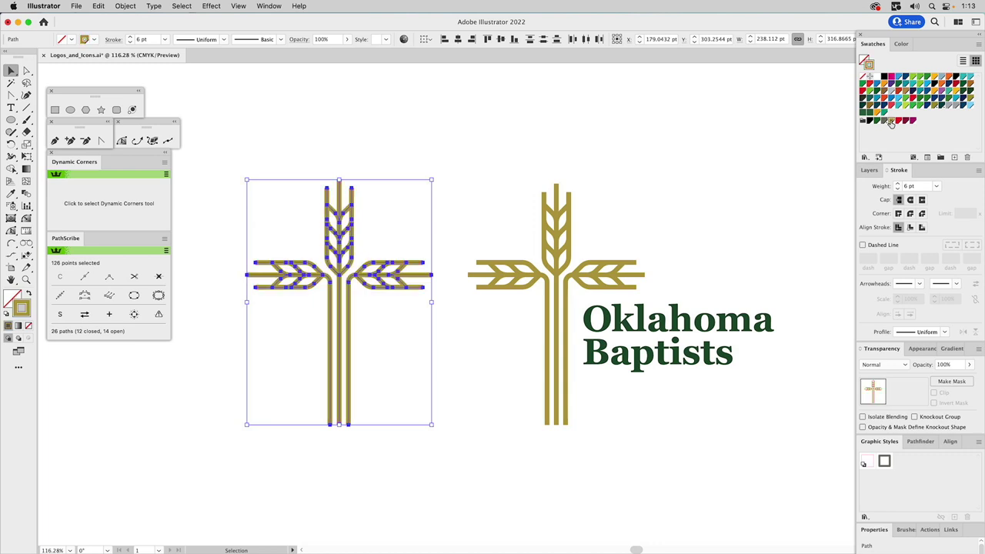
pyautogui.click(653, 156)
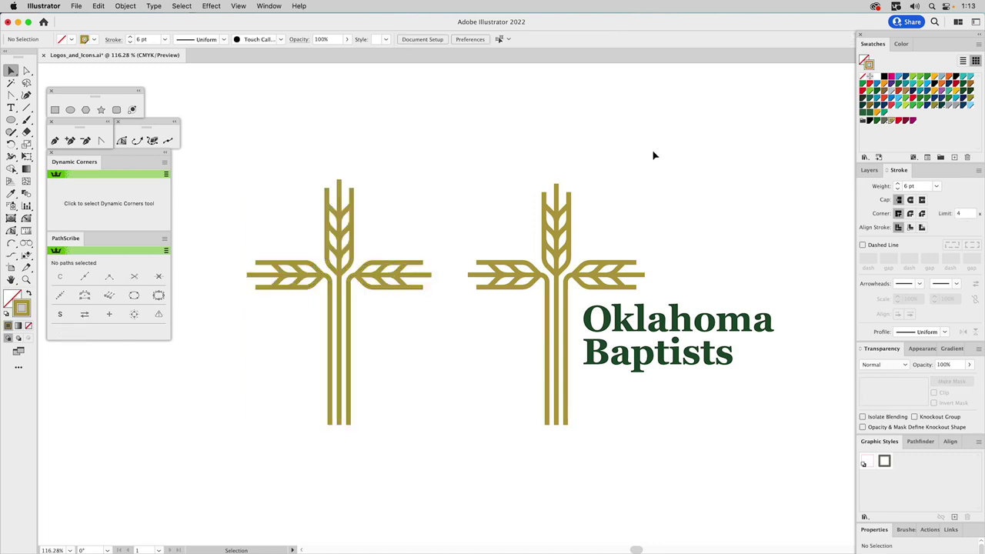
# - Compare with the finished right cross, then reselect the whole left cross
pyautogui.click(559, 219)
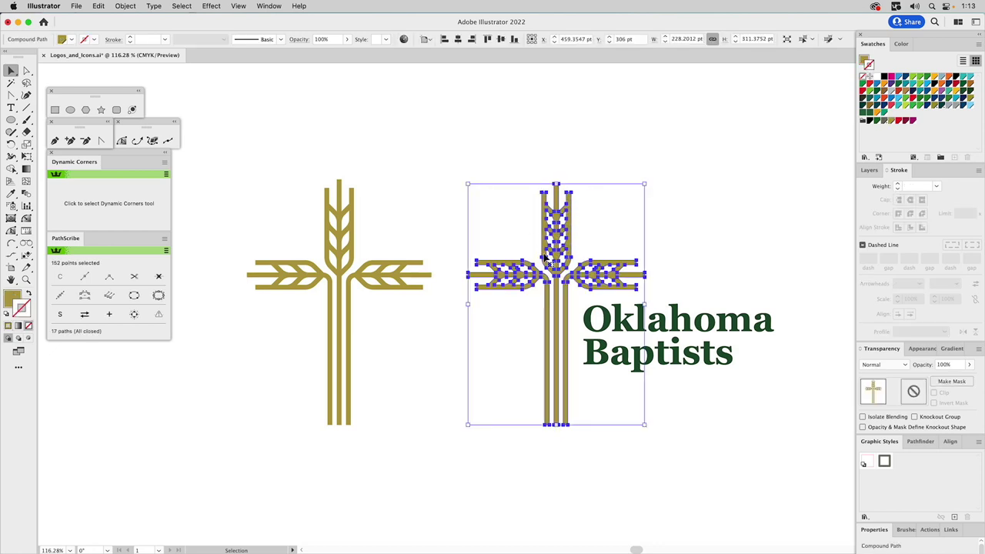
pyautogui.click(372, 214)
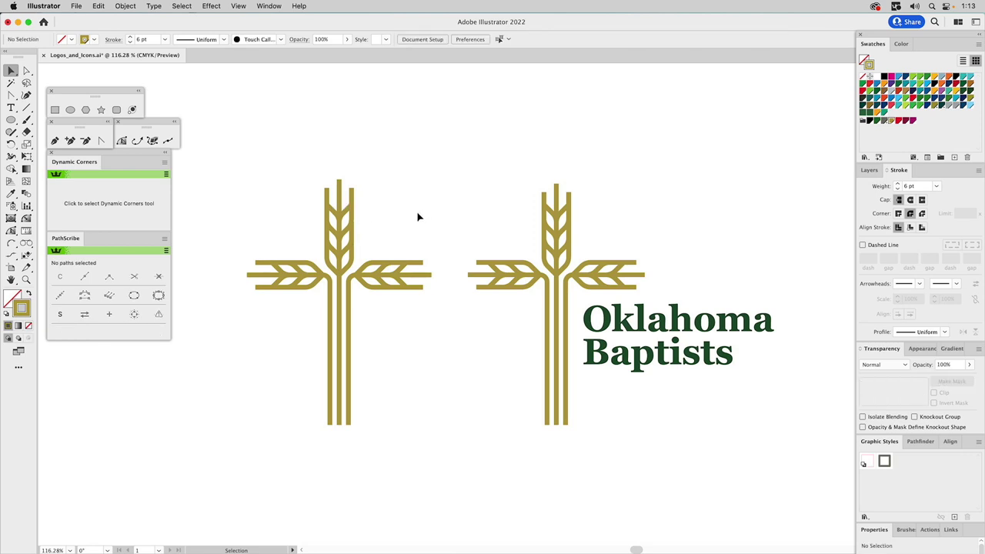
pyautogui.moveTo(225, 165); pyautogui.dragTo(441, 464)
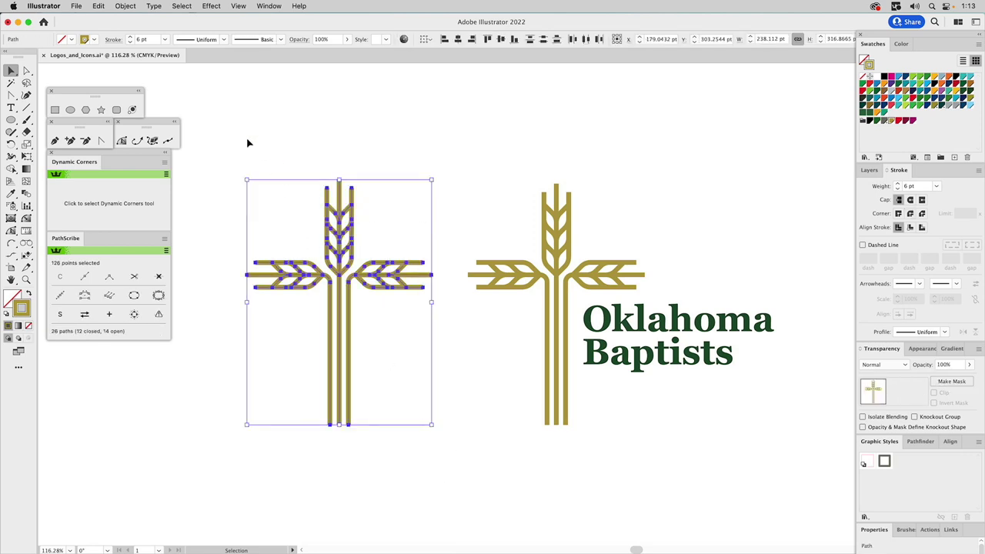
# - Outline the left cross's strokes into filled shapes
pyautogui.click(130, 7)
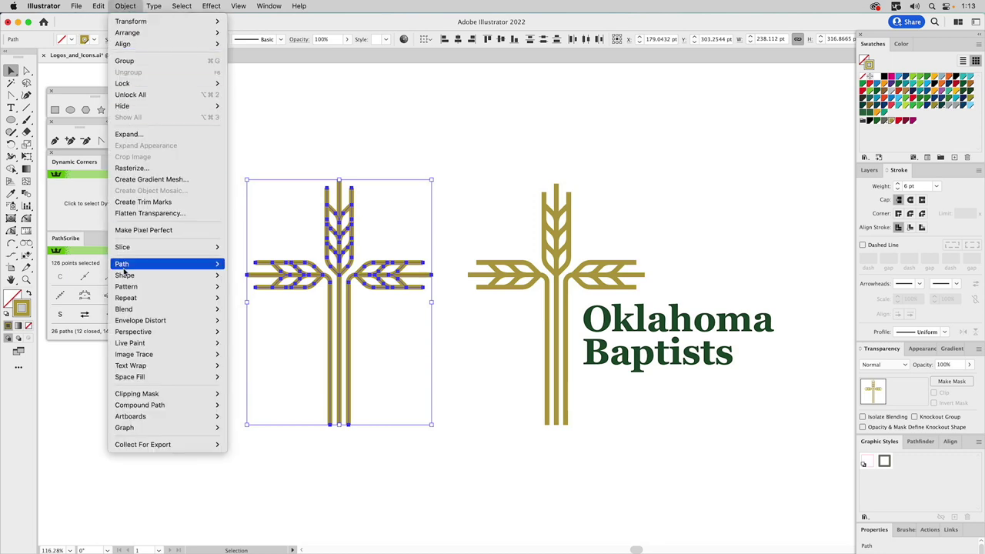
pyautogui.moveTo(127, 269)
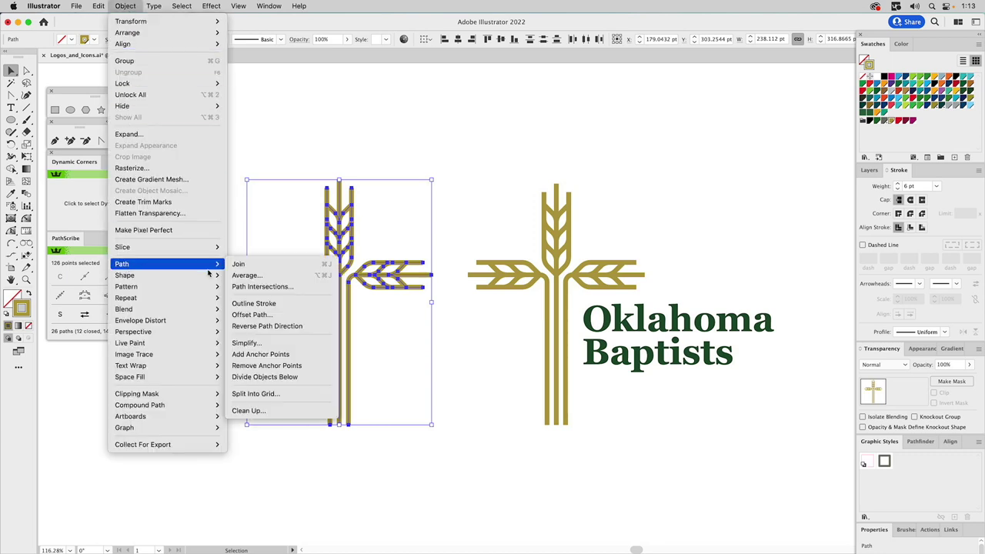
pyautogui.click(256, 304)
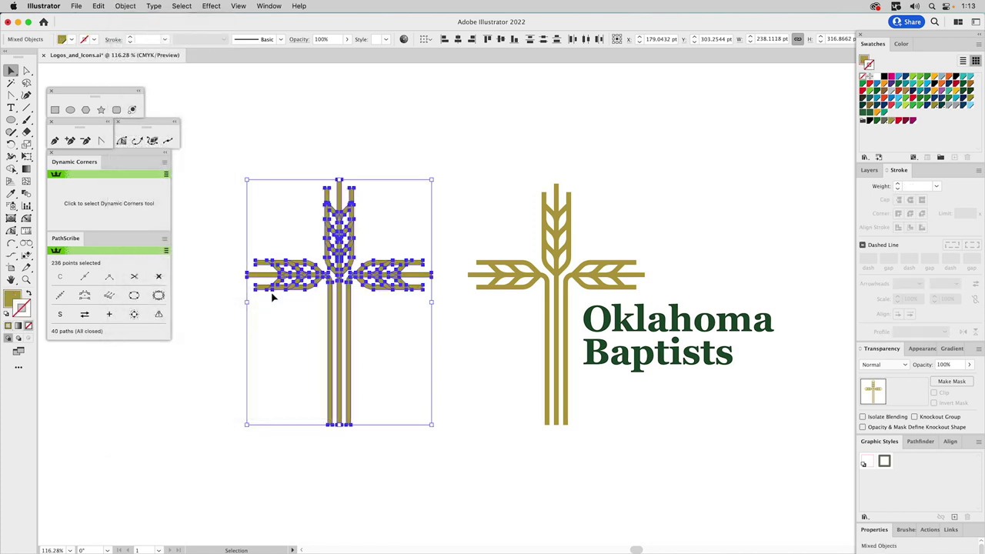
pyautogui.click(562, 147)
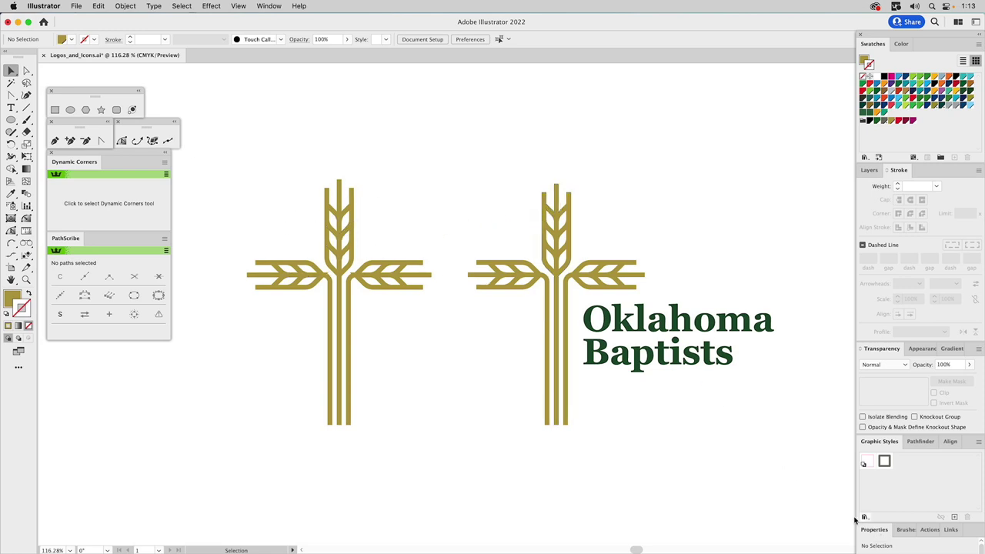
# - Zoom in on the left cross's right leaf and round its sharp corner to 3.3 pt
pyautogui.click(359, 282)
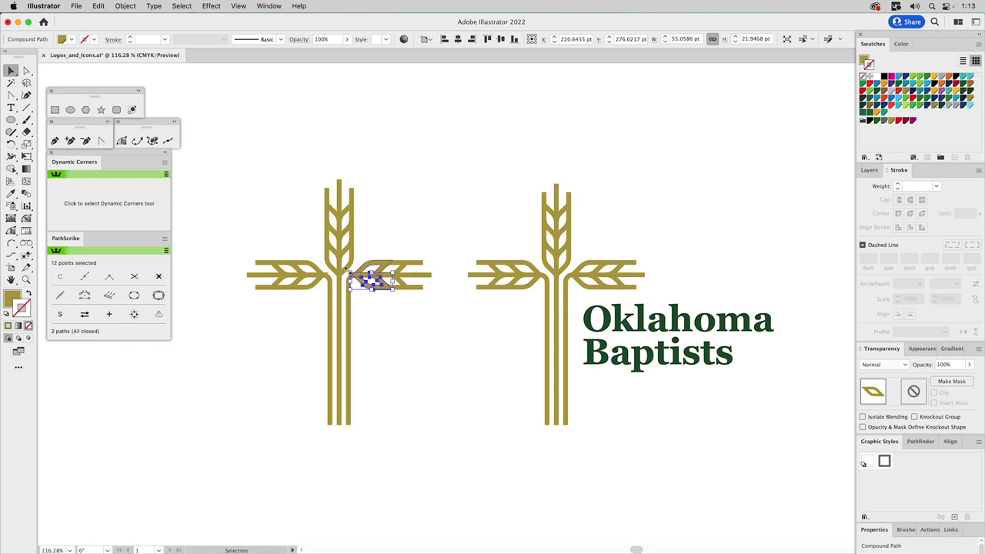
pyautogui.click(27, 279)
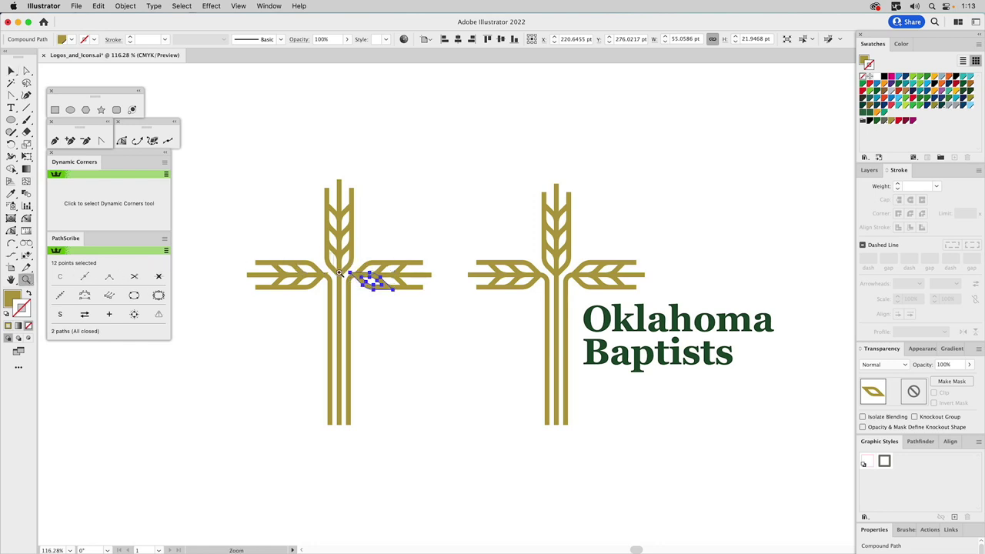
pyautogui.moveTo(331, 261); pyautogui.dragTo(383, 303)
pyautogui.press('a')
pyautogui.click(450, 234)
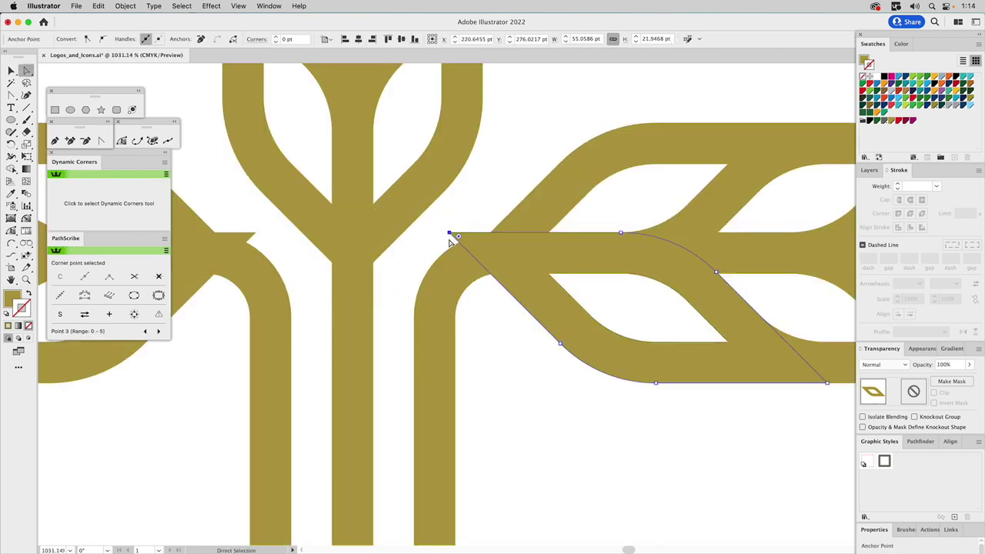
pyautogui.moveTo(459, 237); pyautogui.dragTo(504, 260)
# - Zoom back out and show the 3 Build Methods title layer
pyautogui.click(507, 176)
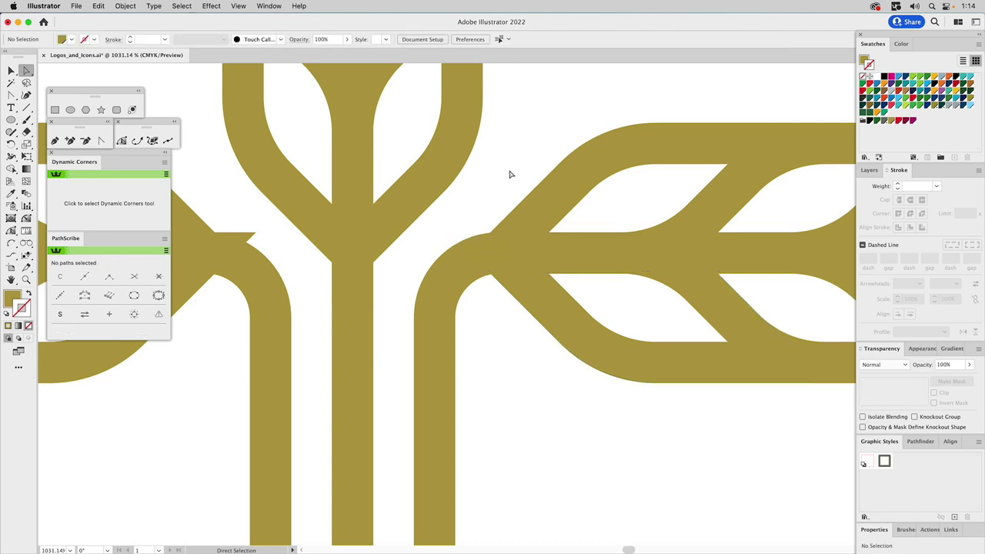
pyautogui.press('super+0')
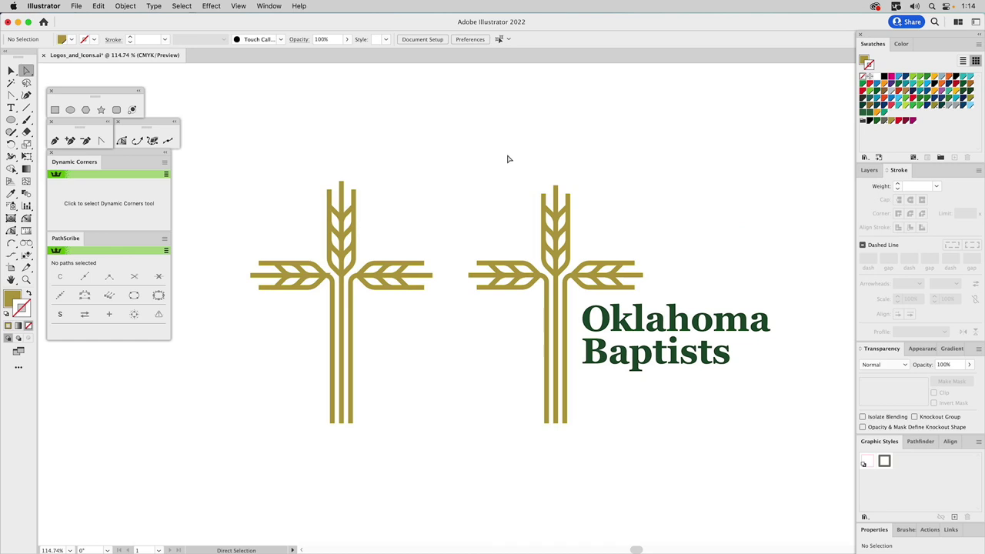
pyautogui.press('v')
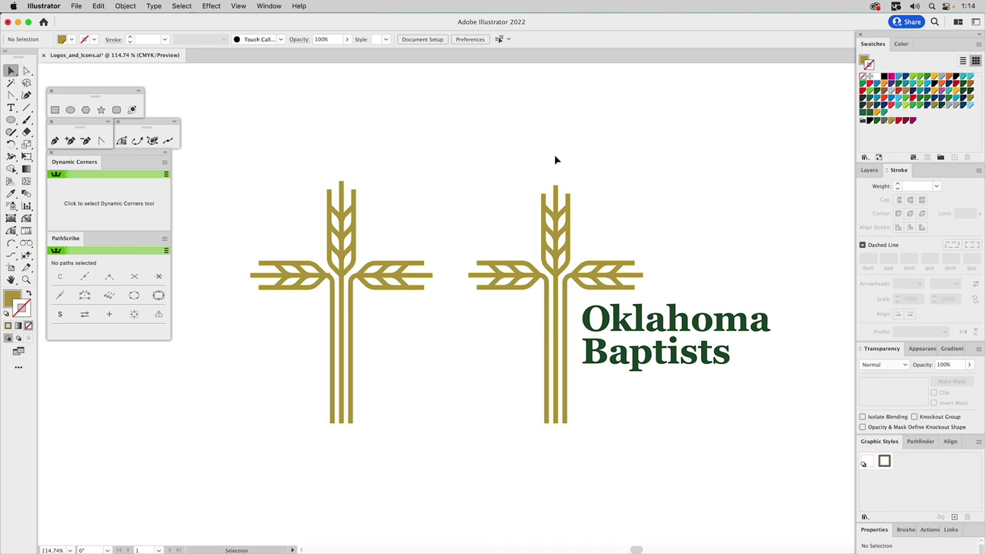
pyautogui.click(868, 170)
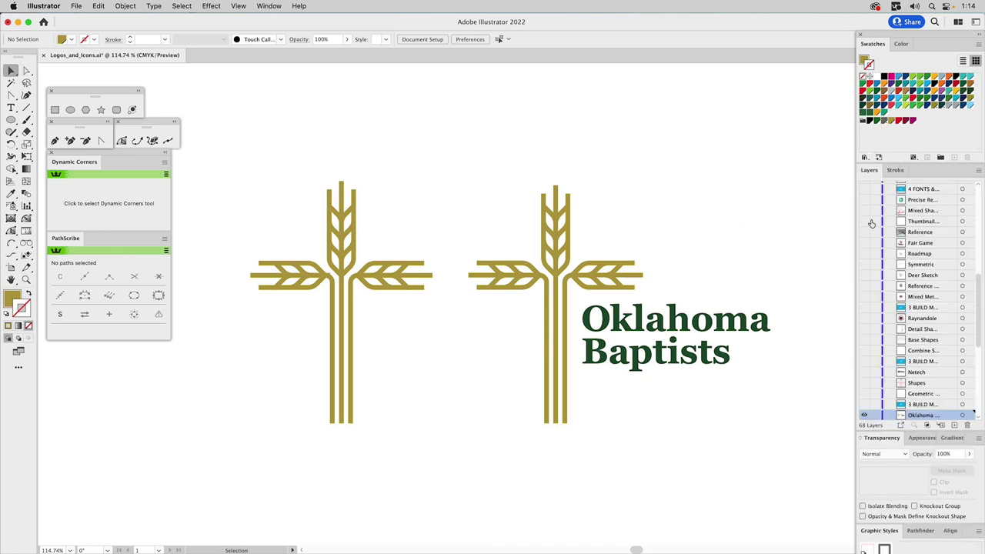
pyautogui.click(864, 404)
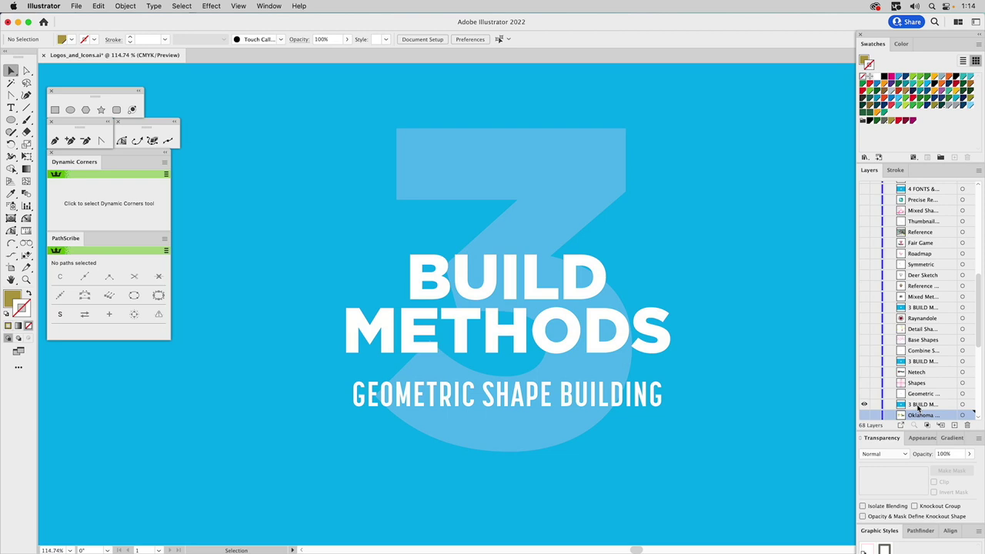
# - Fade the Geometric layer's pencil sketch to 15% opacity, lock it, and show the Shapes layer
pyautogui.click(864, 394)
pyautogui.click(866, 404)
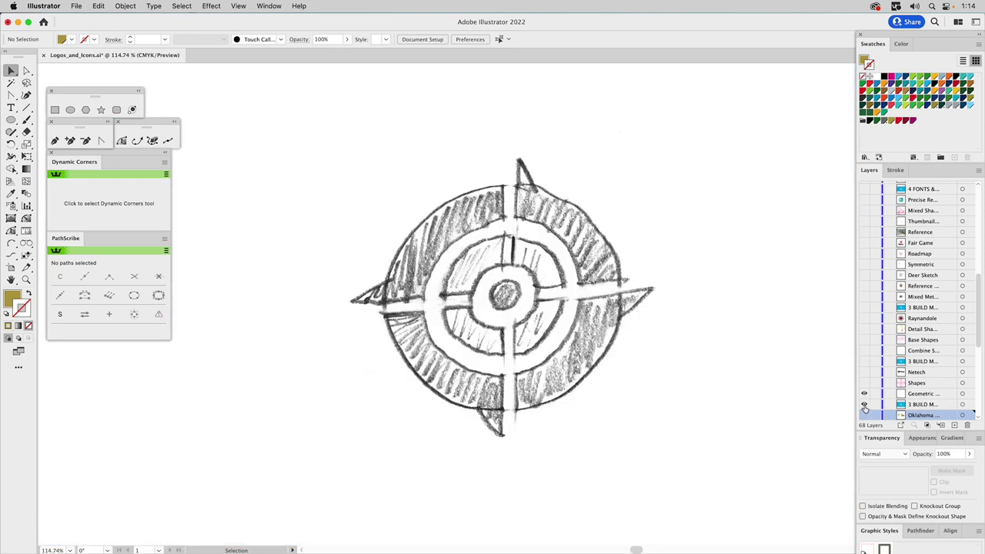
pyautogui.click(922, 393)
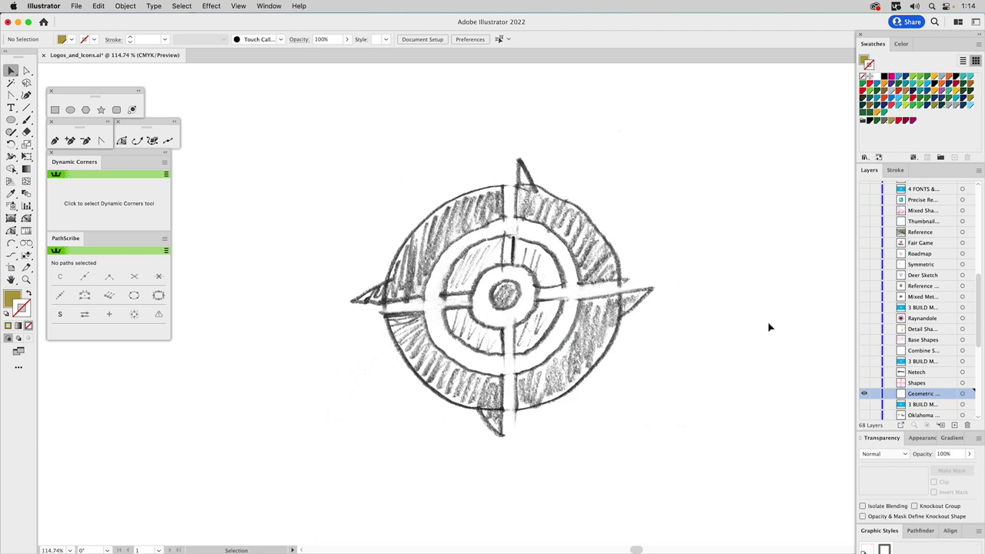
pyautogui.click(605, 299)
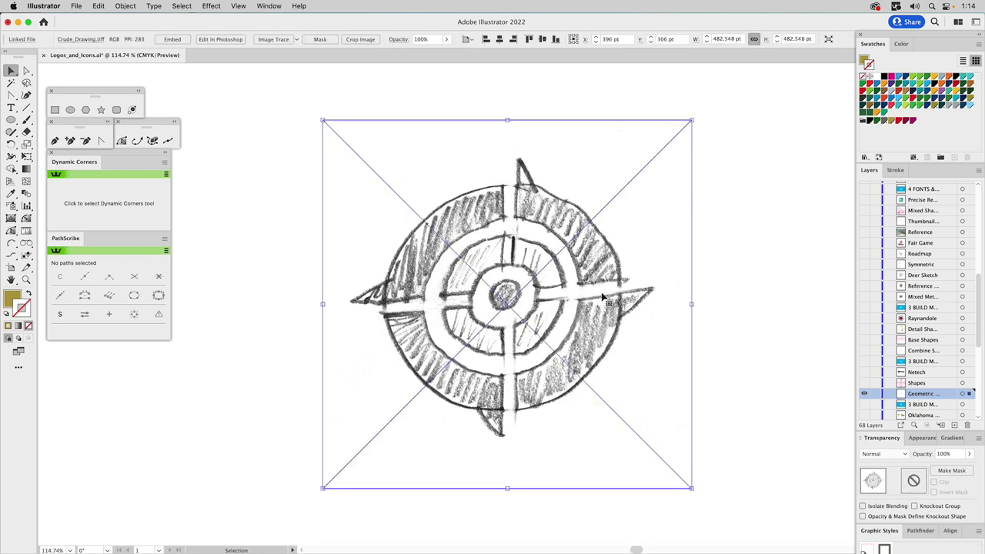
pyautogui.click(944, 454)
pyautogui.write('15')
pyautogui.press('Return')
pyautogui.click(876, 394)
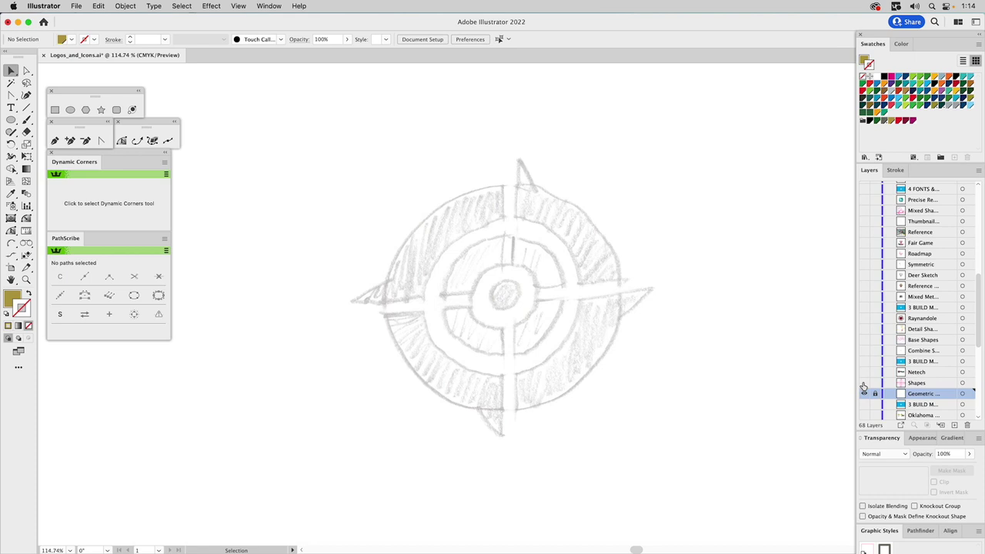
pyautogui.click(864, 383)
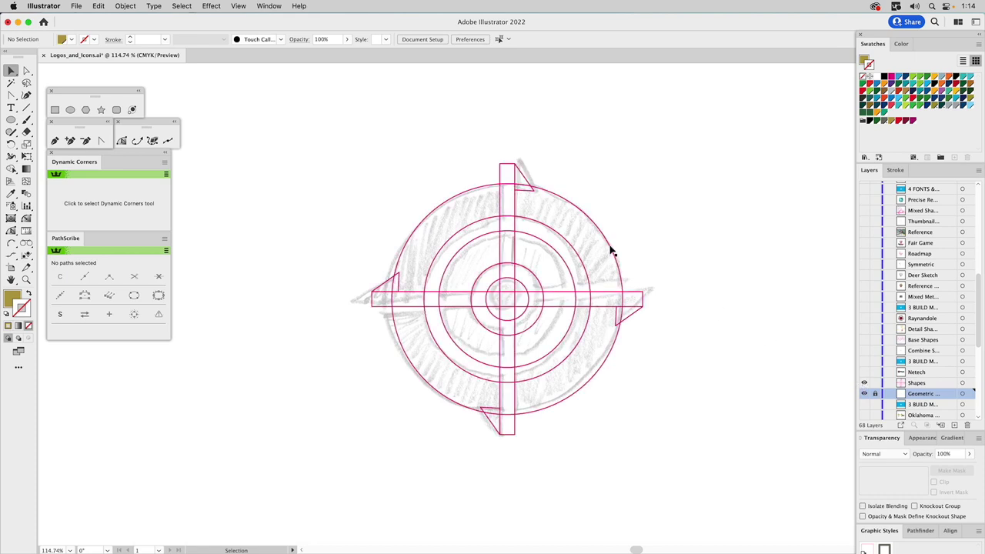
# - Fill the vertical and horizontal bars orange
pyautogui.click(517, 227)
pyautogui.keyDown('shift'); pyautogui.click(552, 296); pyautogui.keyUp('shift')
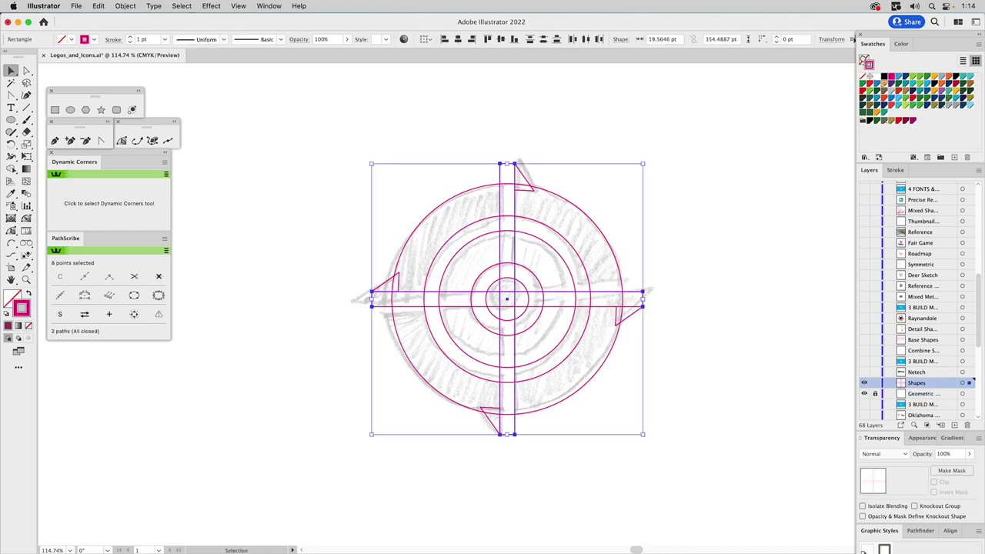
pyautogui.click(861, 62)
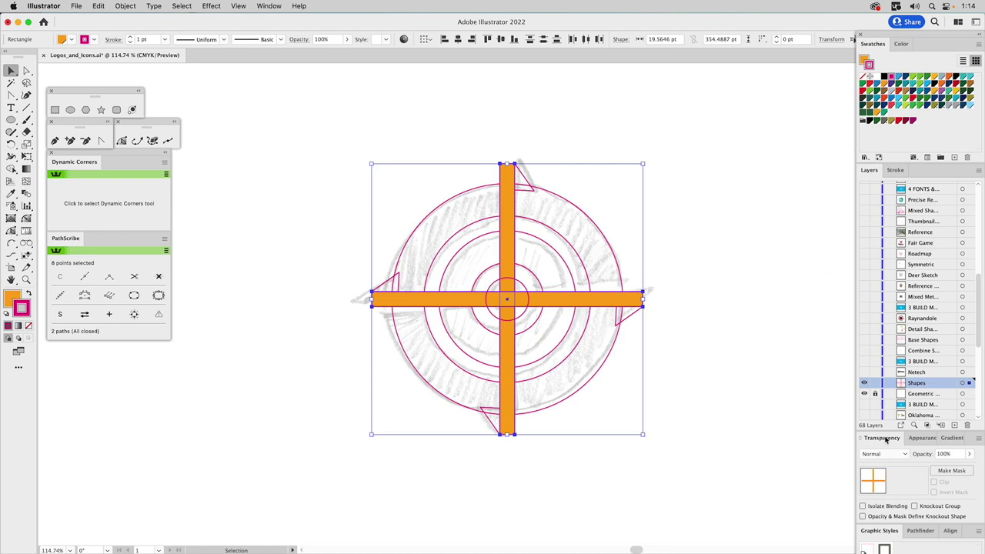
# - Unite the two bars into one cross path using a floating Pathfinder panel
pyautogui.click(915, 531)
pyautogui.moveTo(914, 533); pyautogui.dragTo(712, 176)
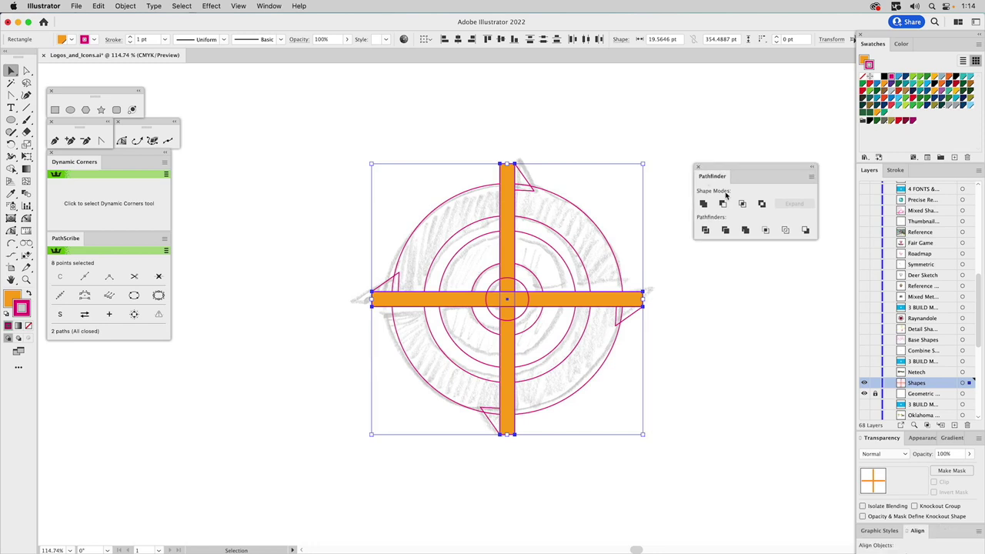
pyautogui.click(704, 204)
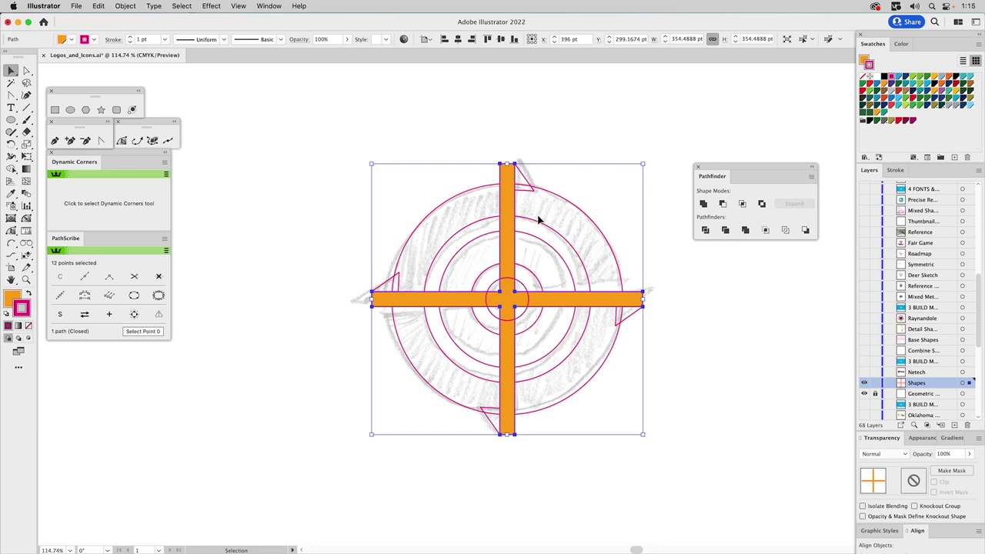
pyautogui.moveTo(514, 220); pyautogui.dragTo(550, 216)
pyautogui.press('cmd+z')
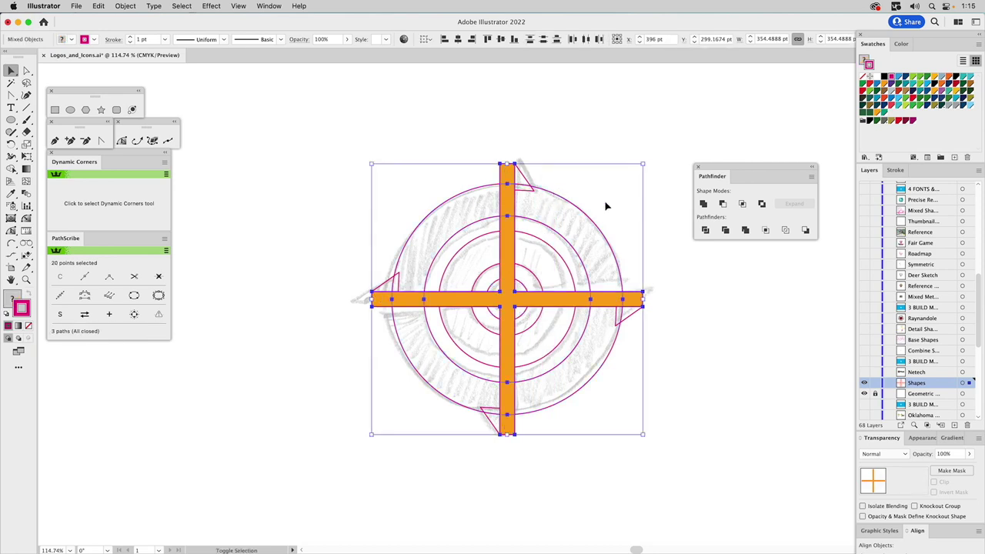
pyautogui.click(722, 204)
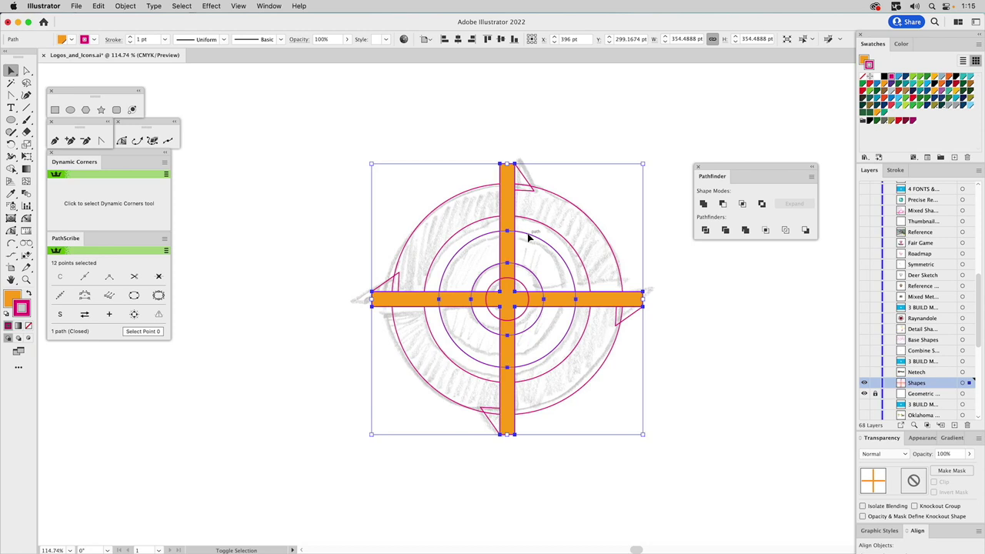
# - Cut the cross out of the target circles and ungroup the pieces
pyautogui.click(722, 203)
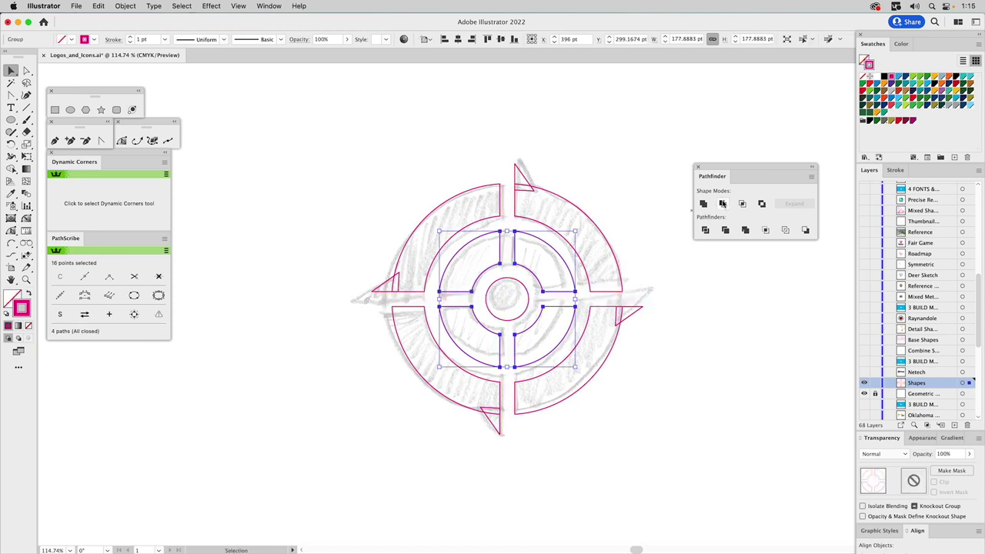
pyautogui.click(585, 182)
pyautogui.click(567, 217)
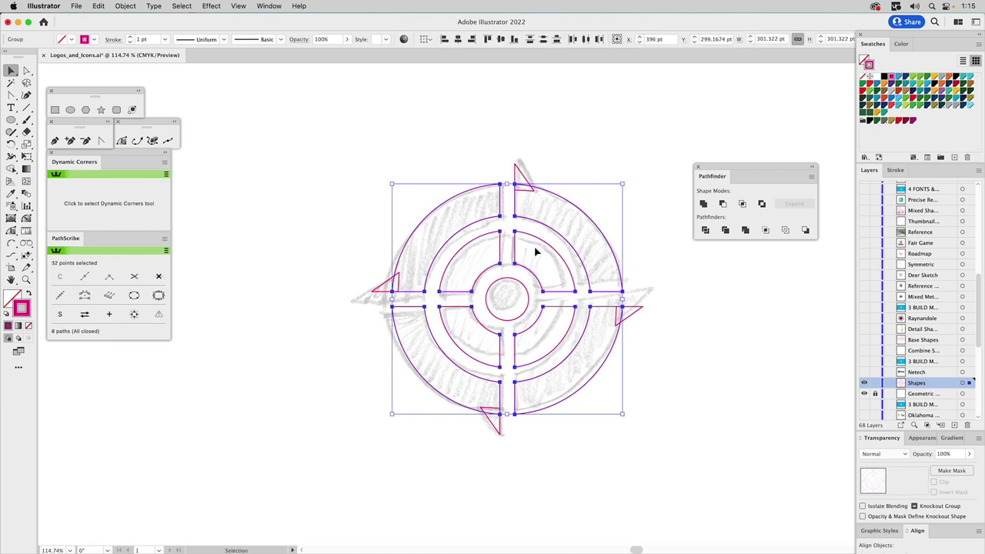
pyautogui.press('super+shift+g')
pyautogui.click(599, 200)
# - Merge the top-right and bottom-right quarter rings with their arrow triangles
pyautogui.click(567, 220)
pyautogui.keyDown('shift'); pyautogui.click(523, 190); pyautogui.keyUp('shift')
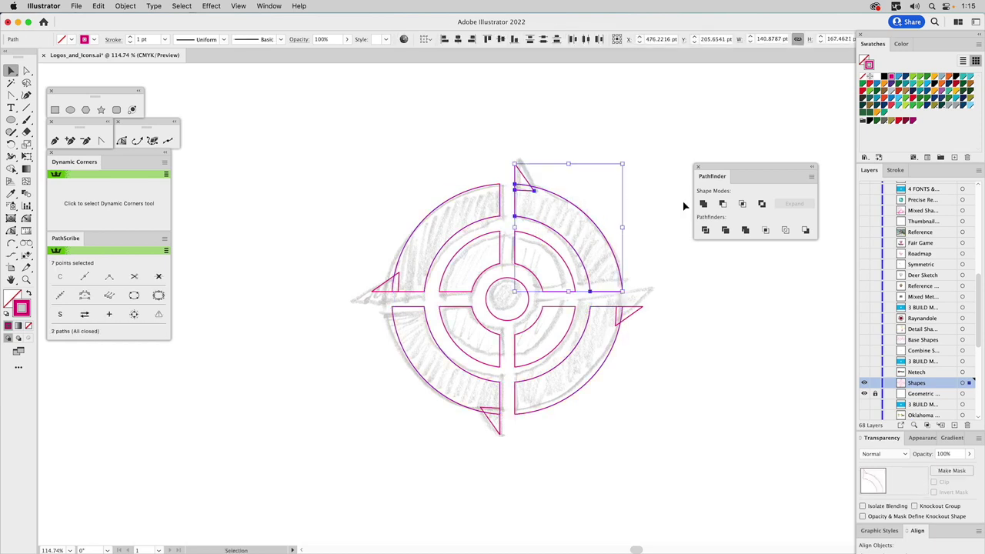
pyautogui.click(702, 205)
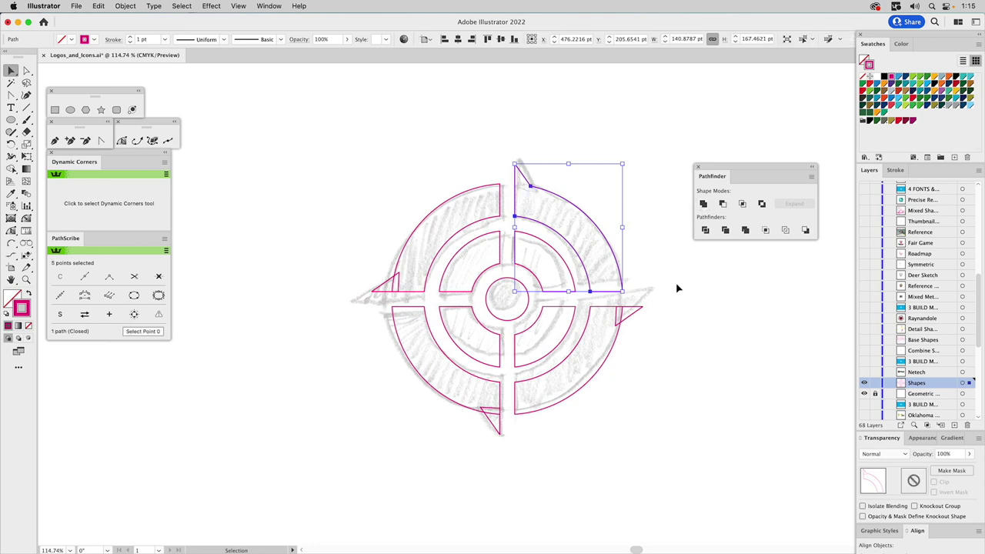
pyautogui.click(616, 327)
pyautogui.click(703, 204)
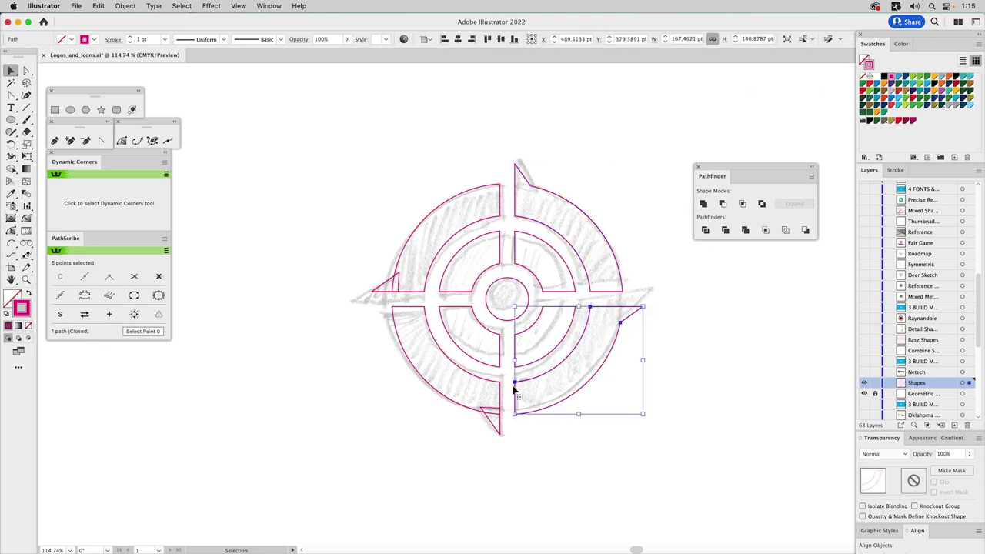
# - Merge the bottom-left and top-left quarter rings with their arrow triangles
pyautogui.click(491, 394)
pyautogui.keyDown('shift'); pyautogui.click(487, 420); pyautogui.keyUp('shift')
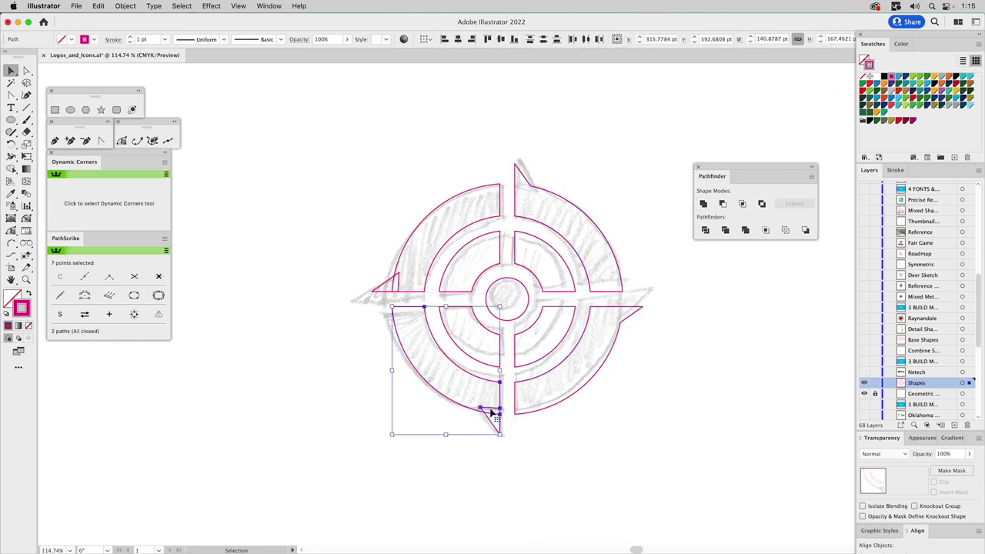
pyautogui.click(702, 204)
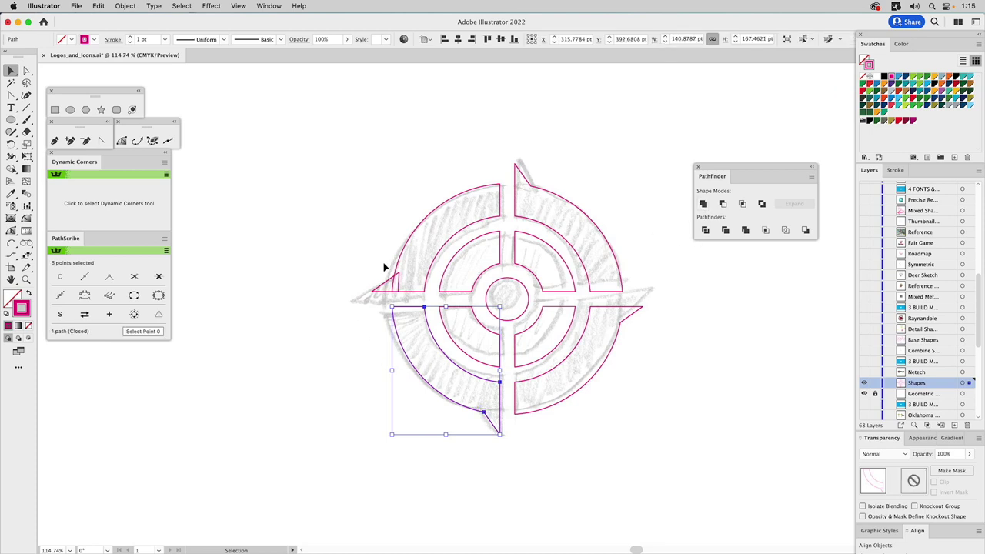
pyautogui.click(410, 289)
pyautogui.keyDown('shift'); pyautogui.click(428, 269); pyautogui.keyUp('shift')
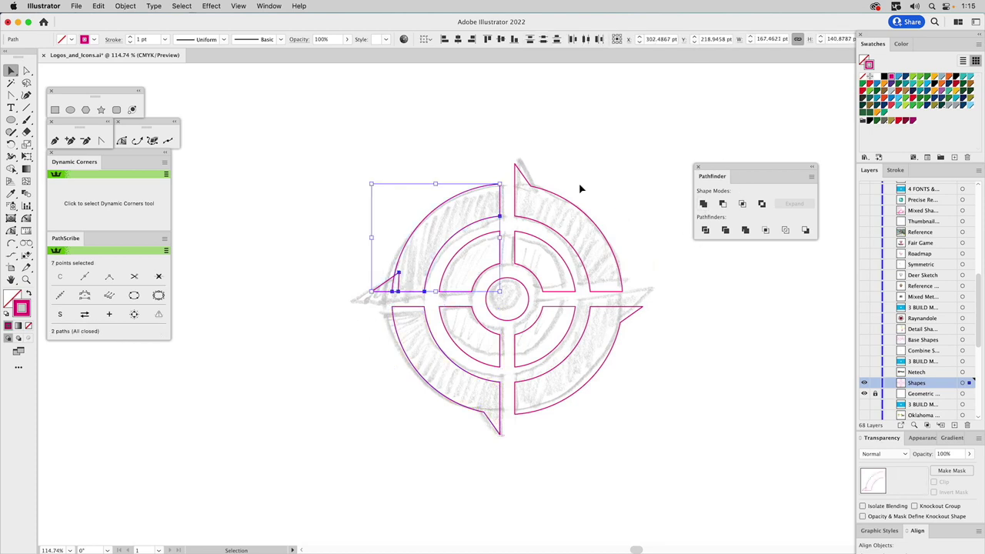
pyautogui.click(703, 204)
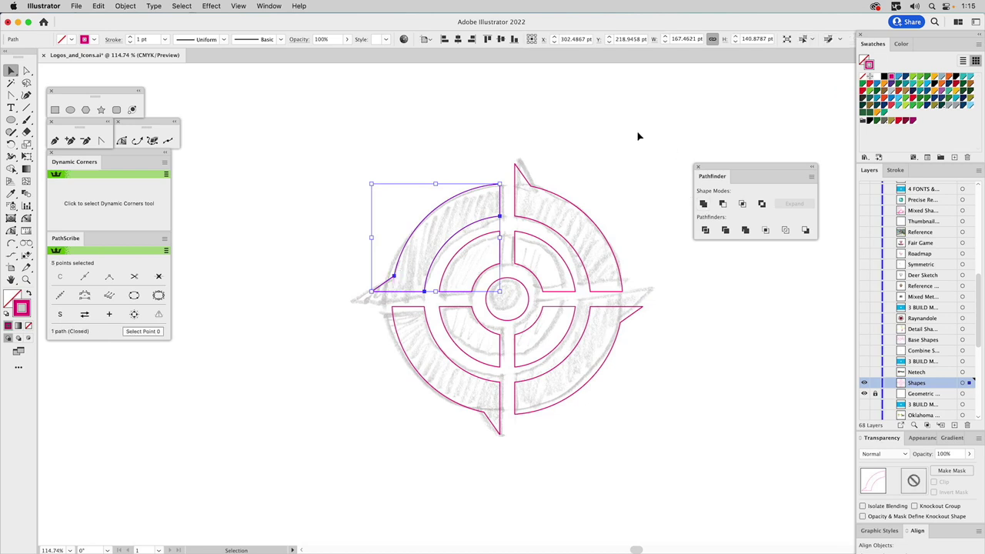
pyautogui.click(637, 134)
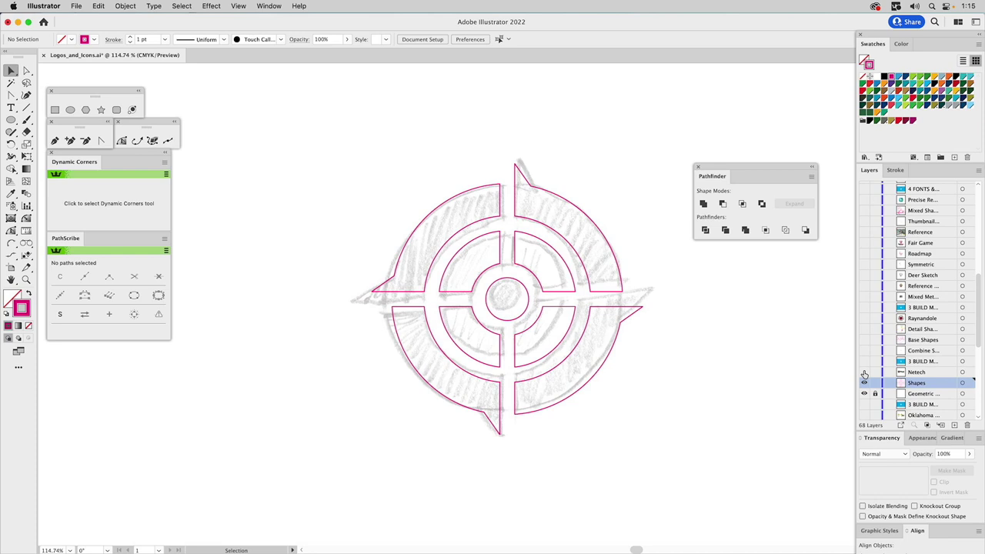
# - Show the finished Netech Security logo, then switch to the '3 Build Methods: Combining Shapes' title card
pyautogui.keyDown('alt'); pyautogui.click(864, 372); pyautogui.keyUp('alt')
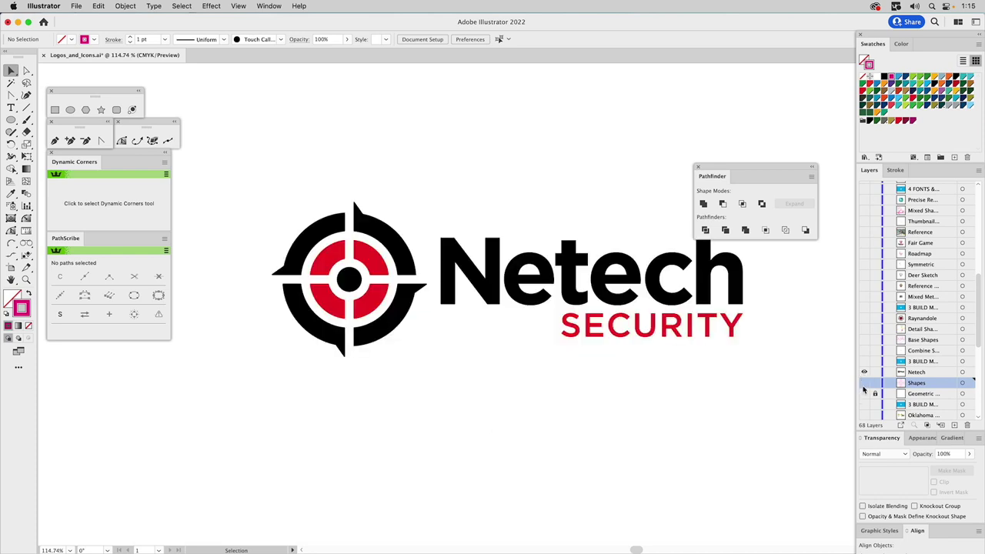
pyautogui.moveTo(718, 177); pyautogui.dragTo(947, 172)
pyautogui.click(866, 171)
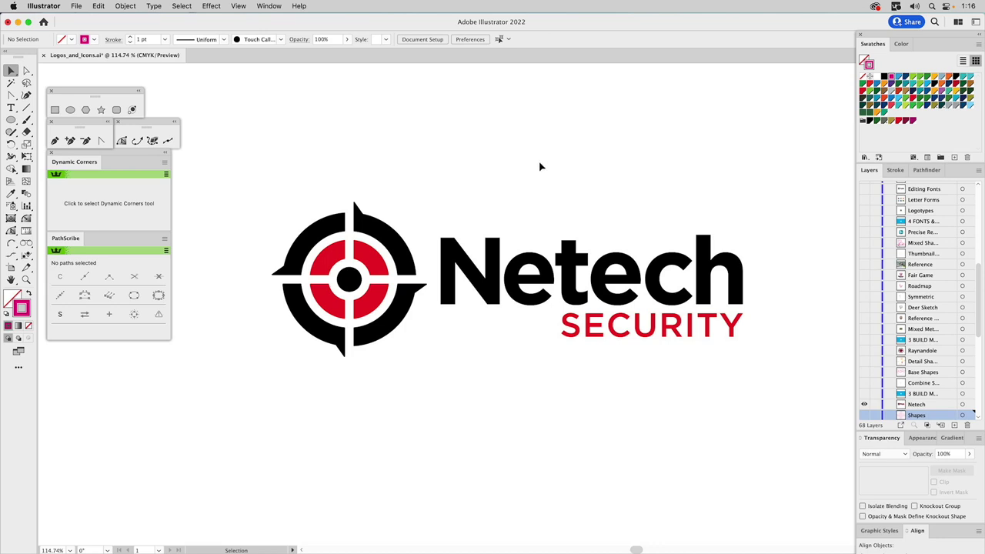
pyautogui.click(864, 393)
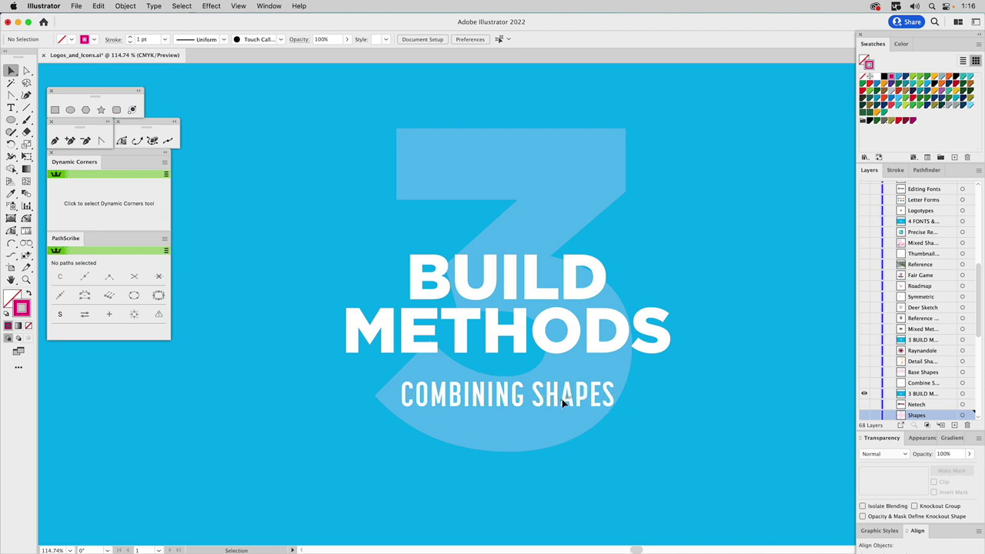
# - Fade the ram's-head sketch to 15% opacity, lock its layer, and show the Base Shapes outlines
pyautogui.click(864, 384)
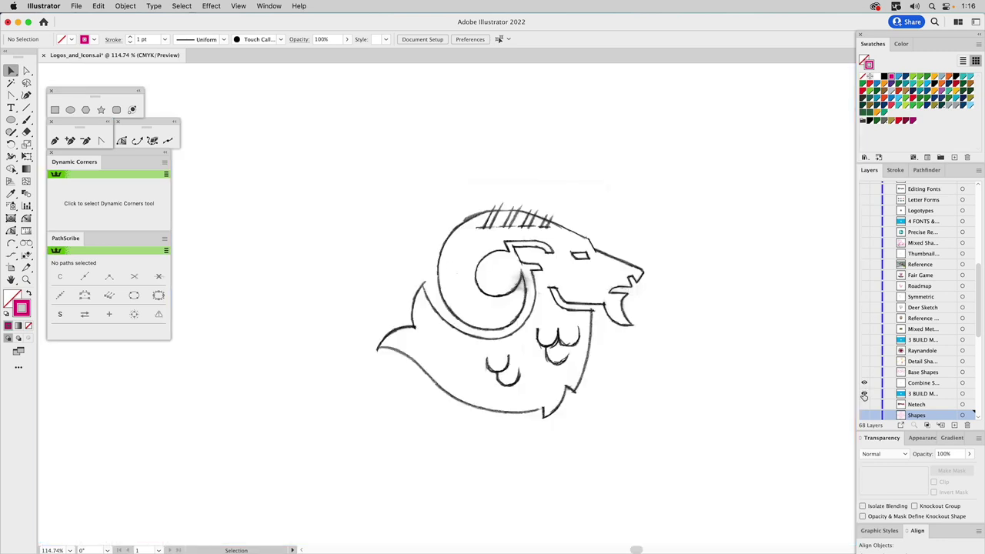
pyautogui.click(625, 307)
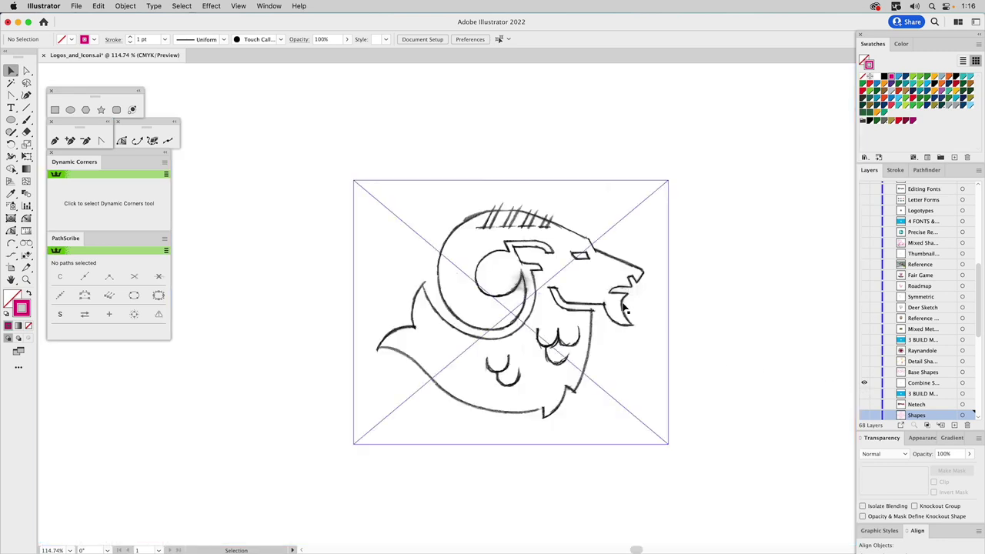
pyautogui.click(624, 308)
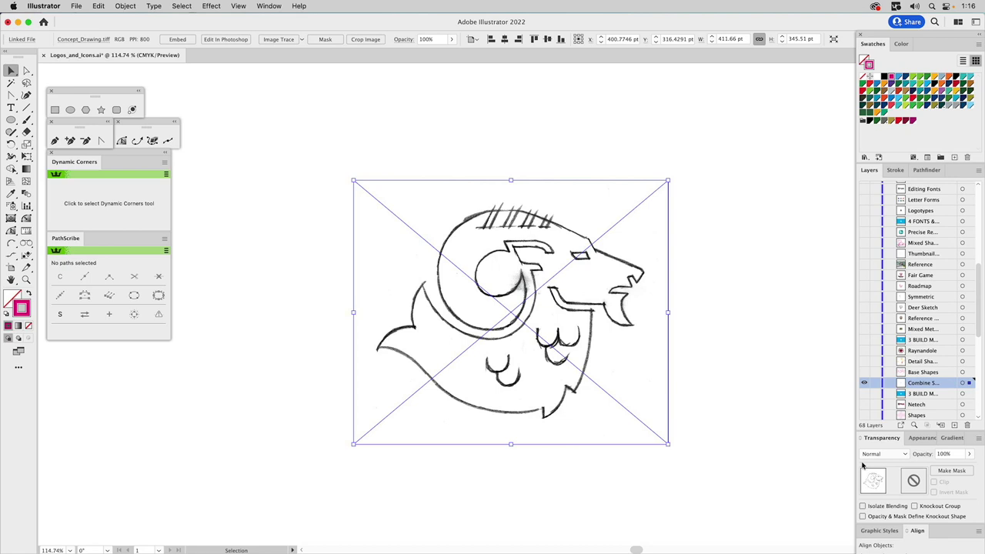
pyautogui.click(945, 455)
pyautogui.write('15')
pyautogui.press('Return')
pyautogui.click(875, 383)
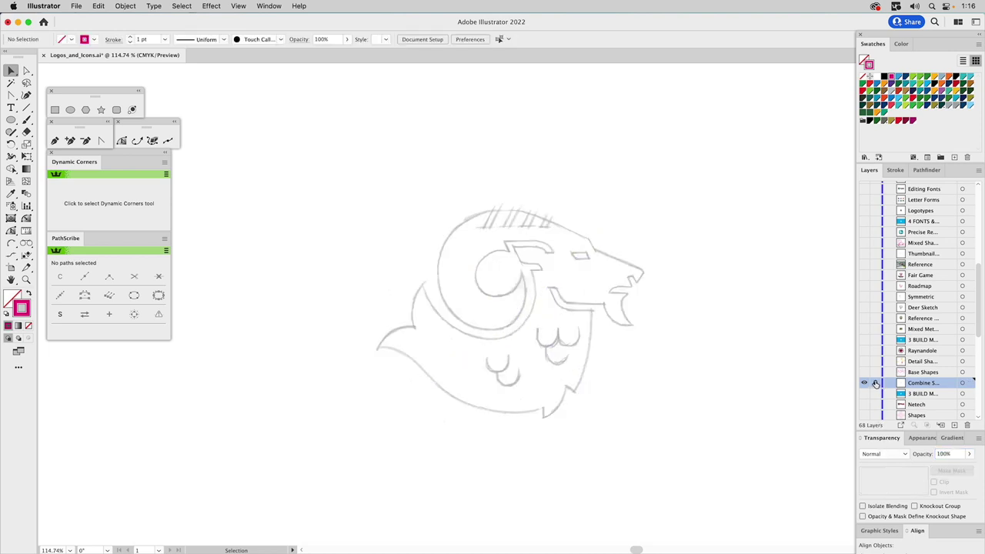
pyautogui.click(863, 374)
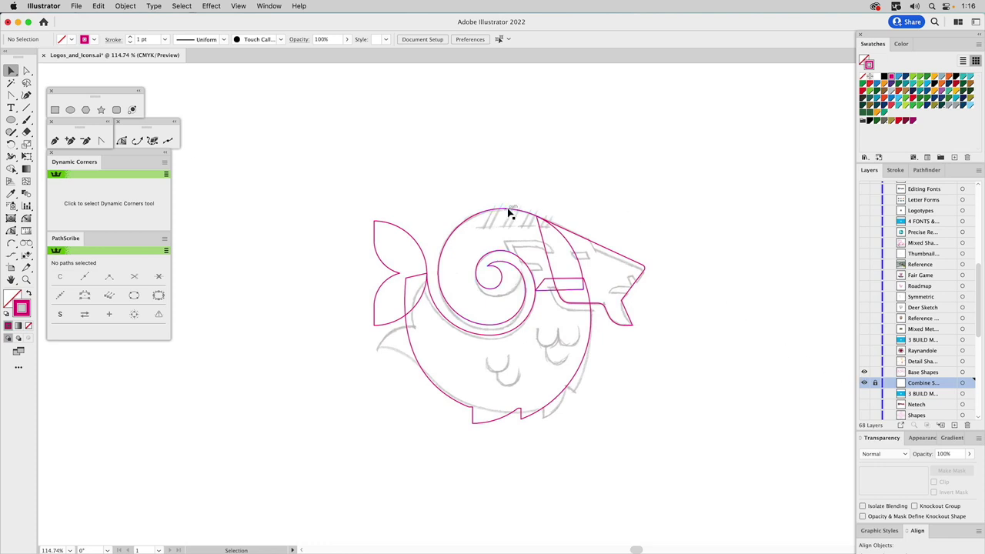
# - Drag the spiral horn's innermost anchor with Direct Selection to tighten its inner curl to the sketch
pyautogui.moveTo(507, 212); pyautogui.dragTo(499, 96)
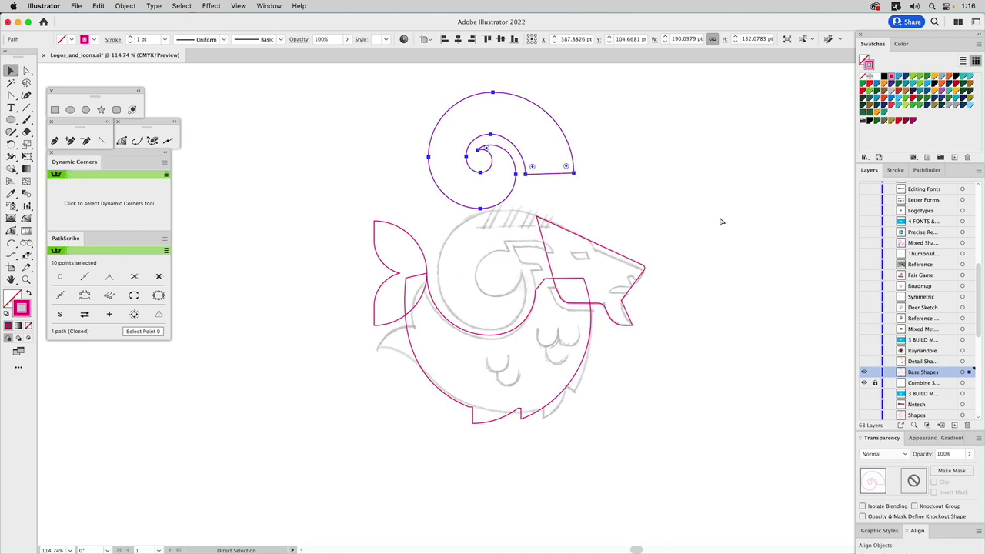
pyautogui.press('super+z')
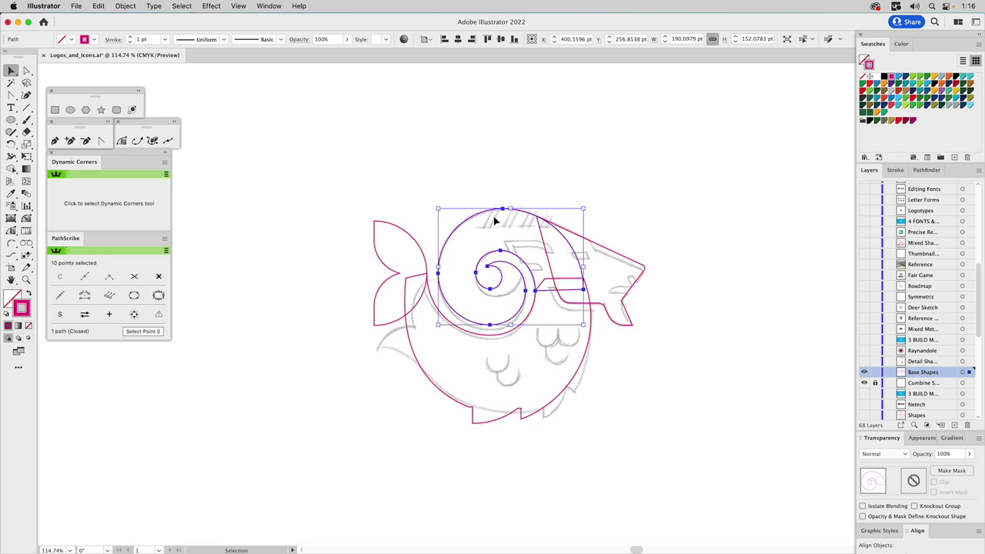
pyautogui.press('a')
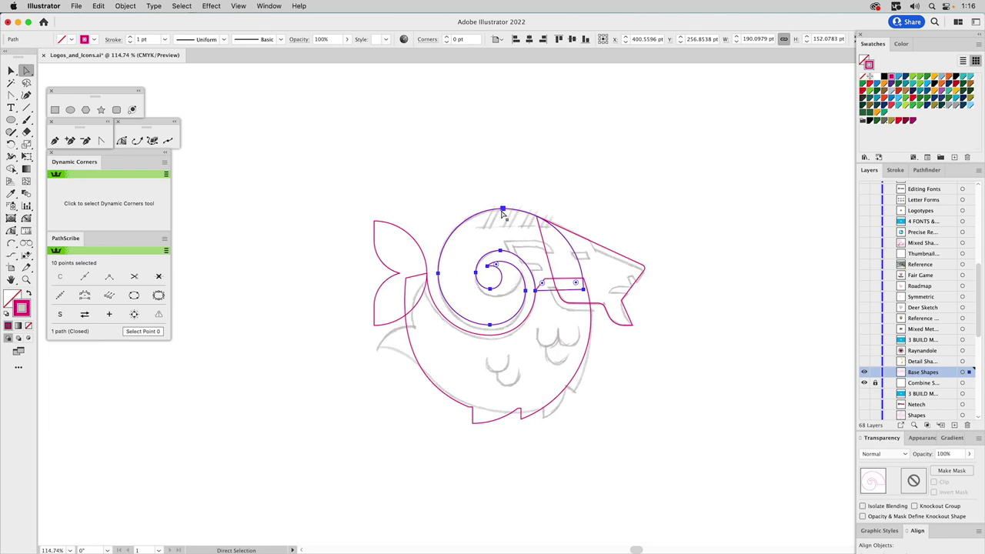
pyautogui.click(12, 144)
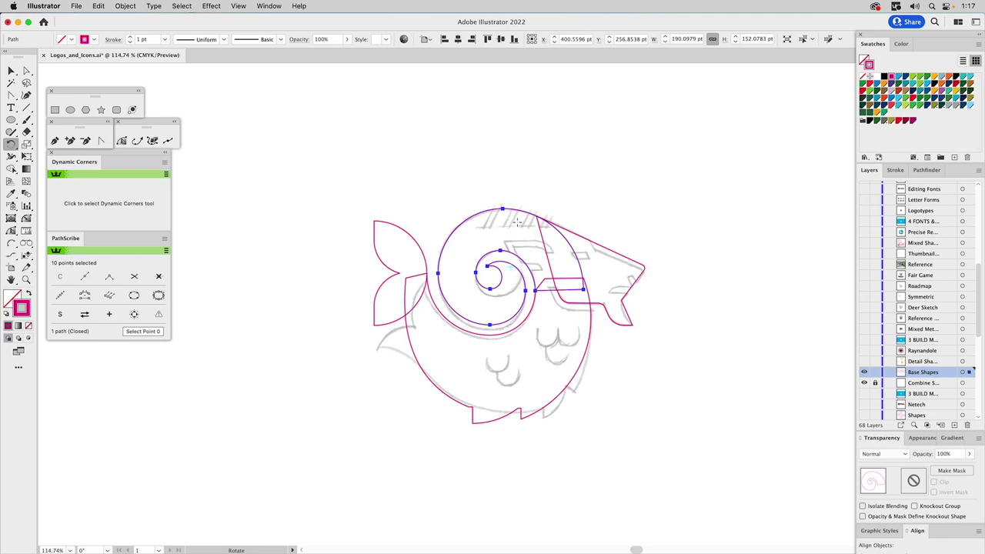
pyautogui.press('a')
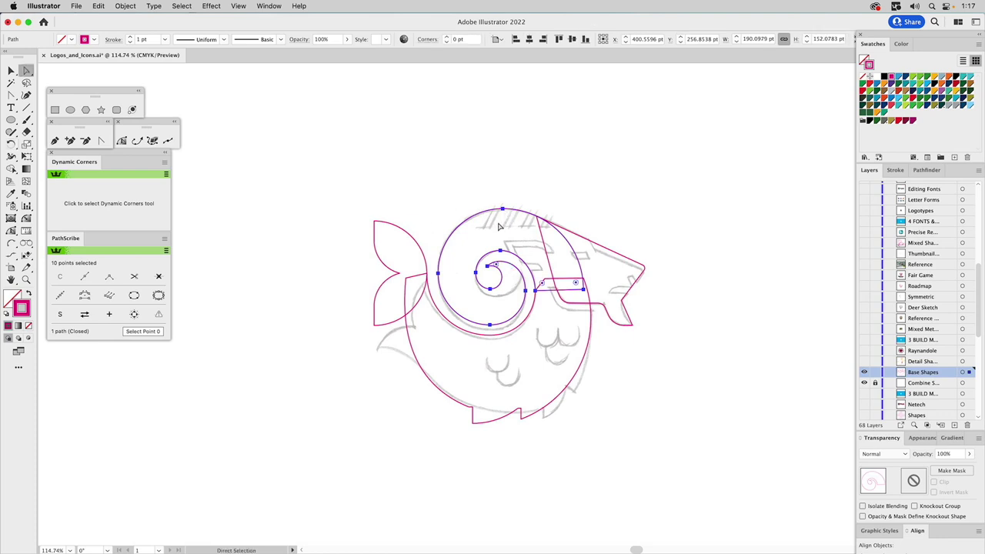
pyautogui.click(502, 209)
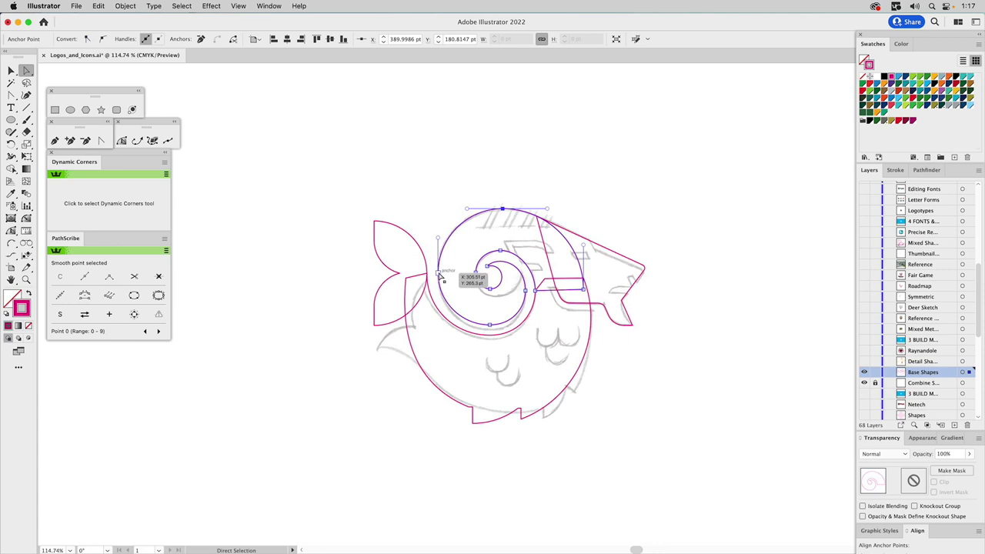
pyautogui.click(490, 324)
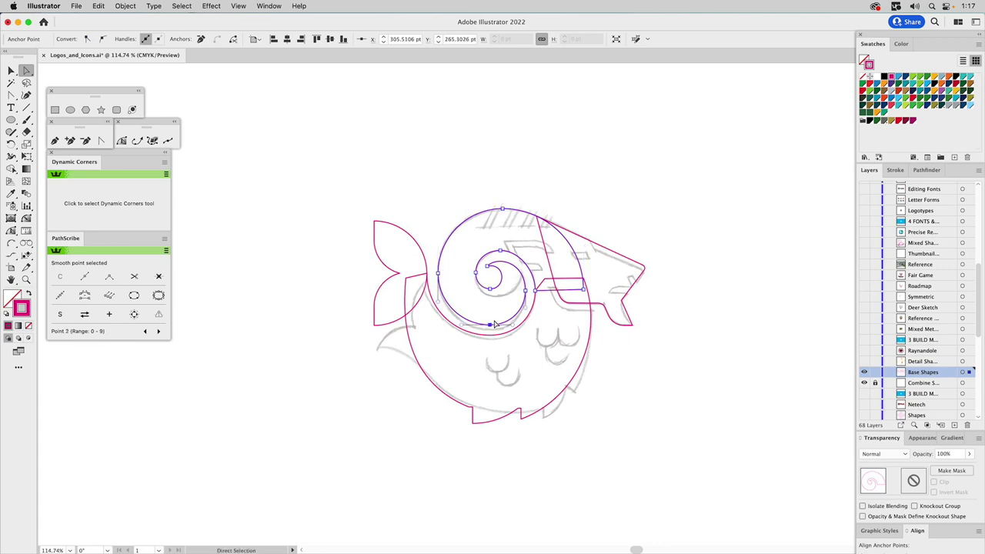
pyautogui.click(526, 291)
pyautogui.moveTo(487, 271); pyautogui.dragTo(490, 289)
pyautogui.click(500, 250)
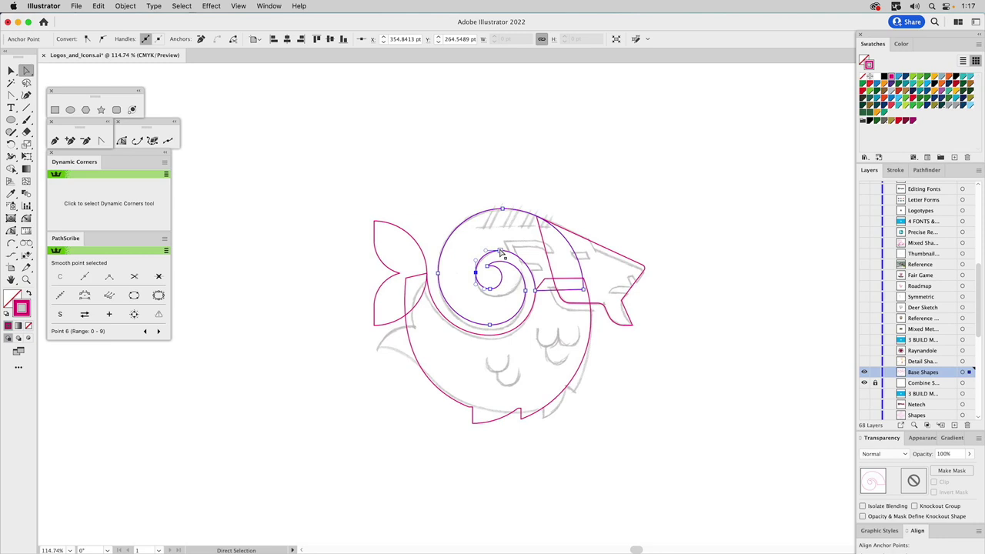
pyautogui.click(601, 193)
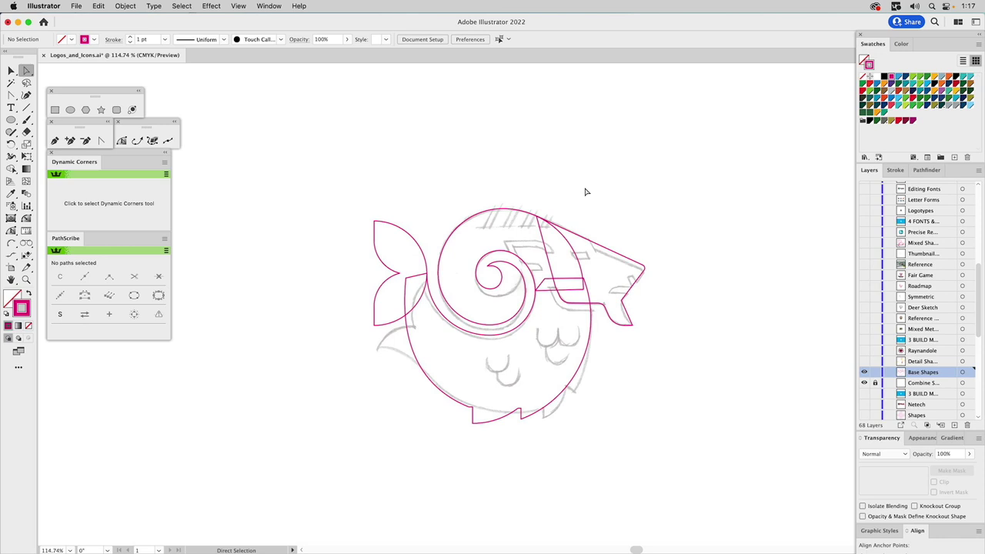
# - Unite the fish body, tail, spiral horn and head paths into a single pink silhouette
pyautogui.press('v')
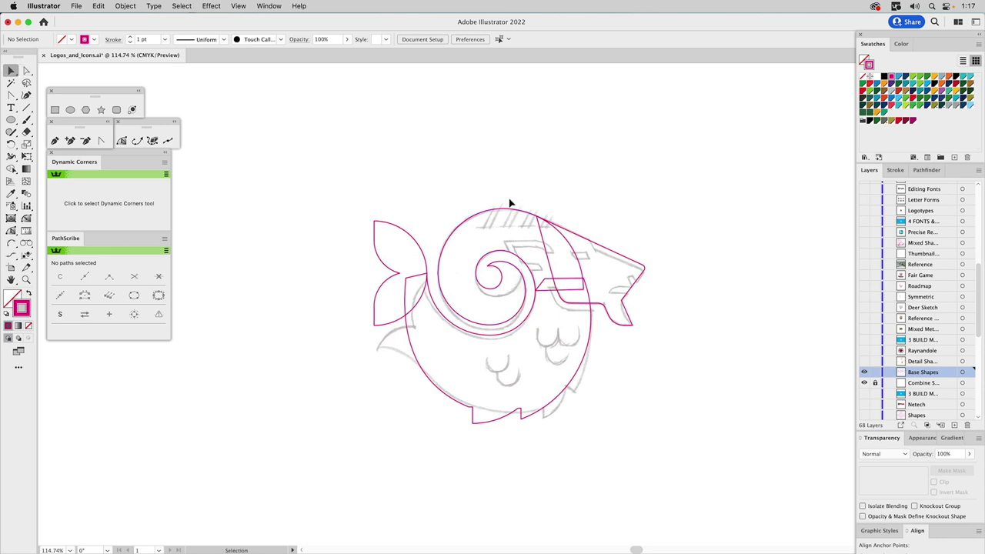
pyautogui.click(497, 220)
pyautogui.click(631, 260)
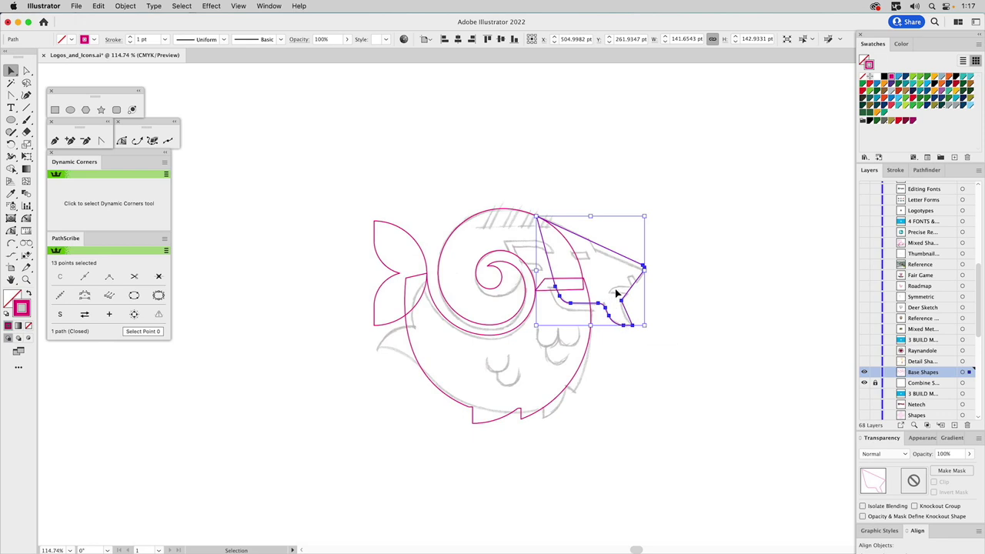
pyautogui.moveTo(620, 189); pyautogui.dragTo(390, 368)
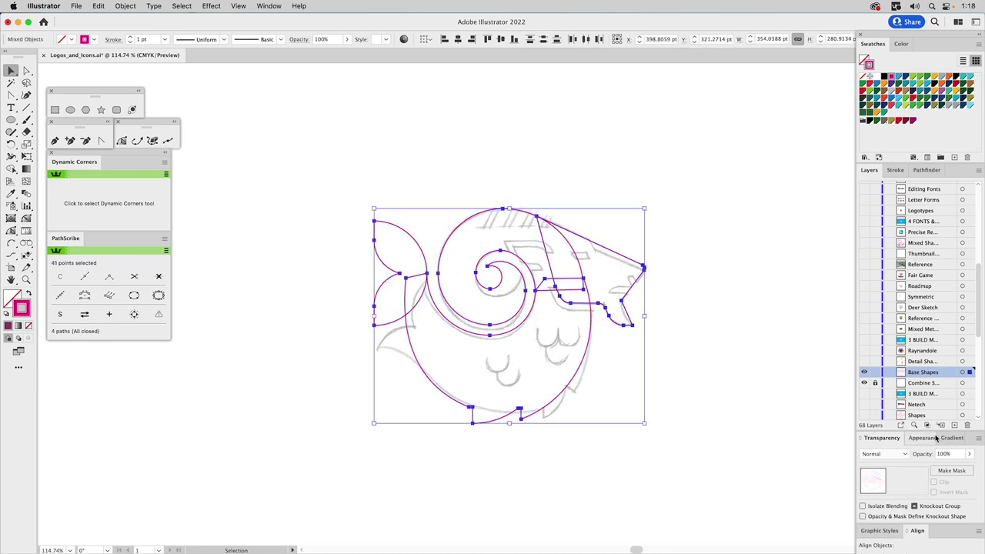
pyautogui.click(926, 170)
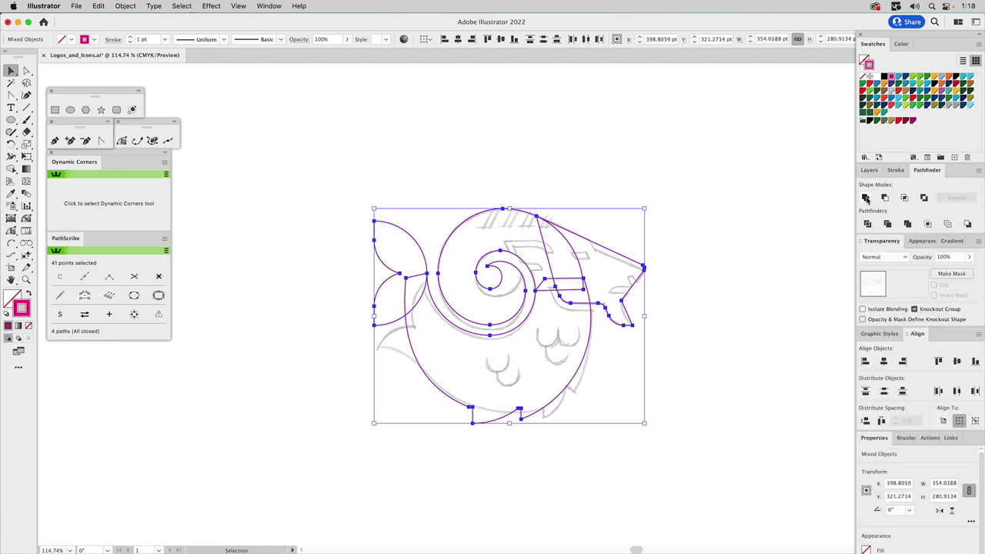
pyautogui.click(865, 198)
pyautogui.click(752, 226)
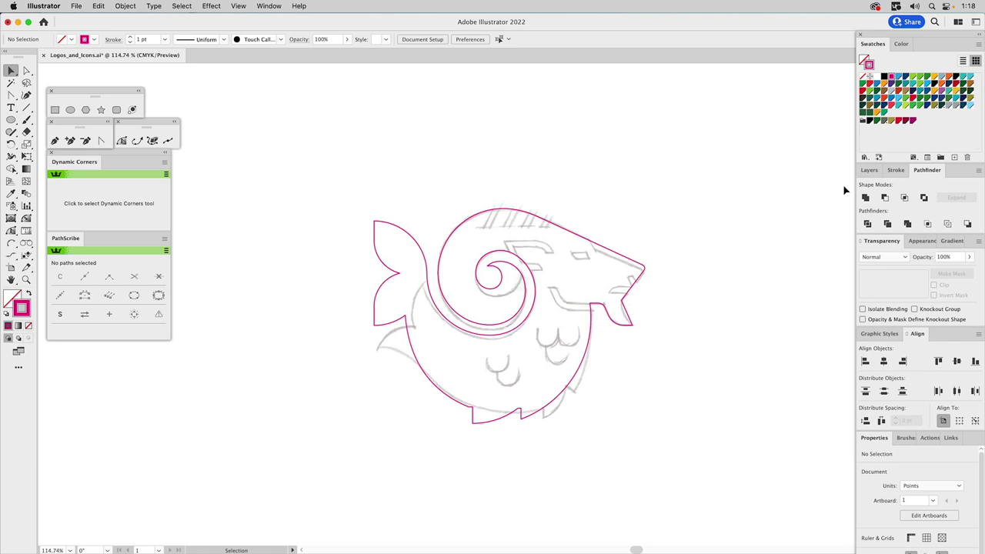
# - Show Detail Shapes and cut the yellow detail strokes out of the merged outline
pyautogui.click(869, 170)
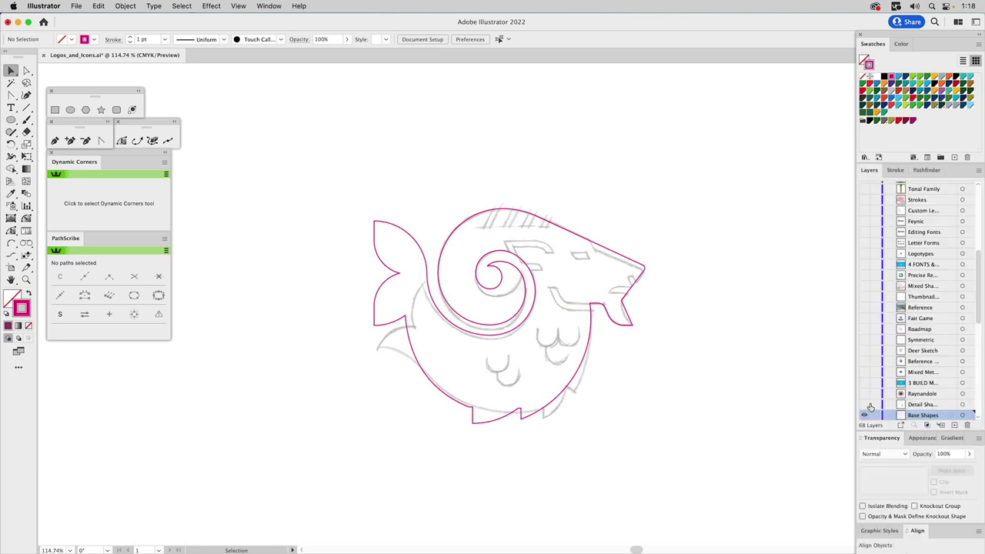
pyautogui.click(864, 405)
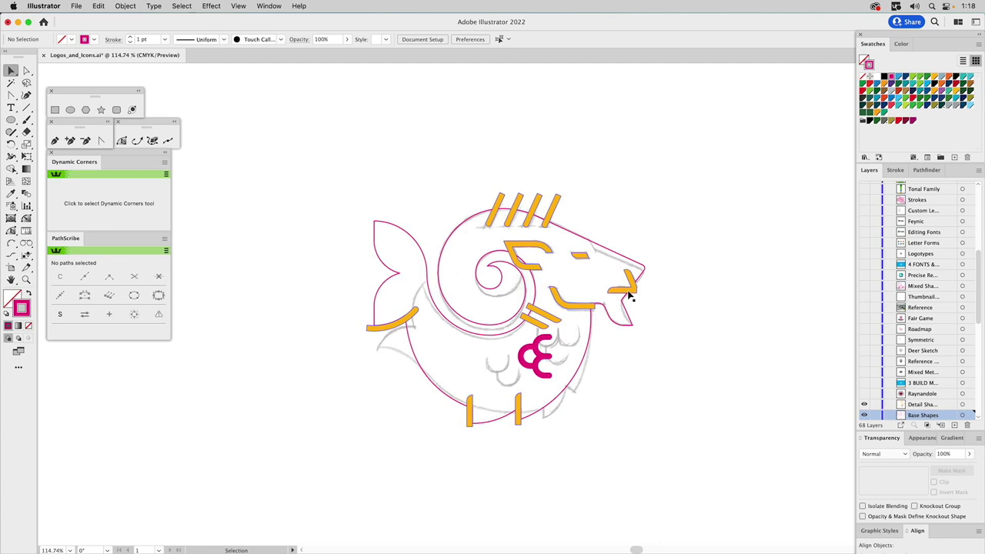
pyautogui.click(630, 296)
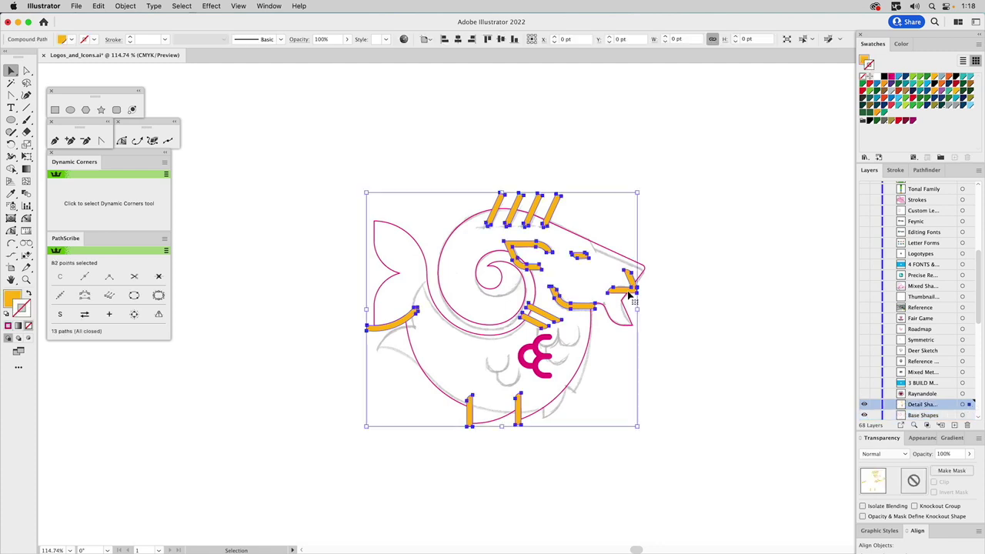
pyautogui.keyDown('shift'); pyautogui.click(616, 254); pyautogui.keyUp('shift')
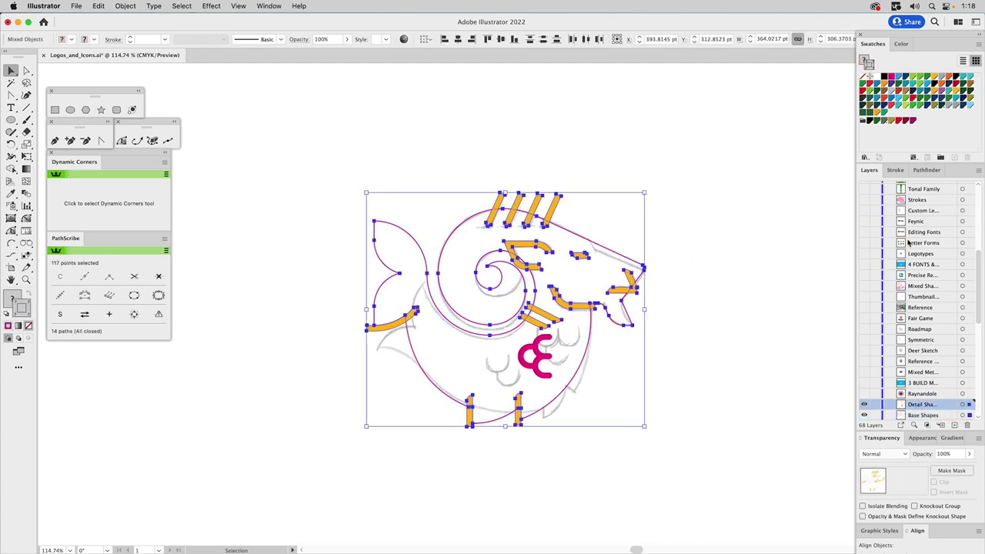
pyautogui.click(926, 170)
pyautogui.click(886, 198)
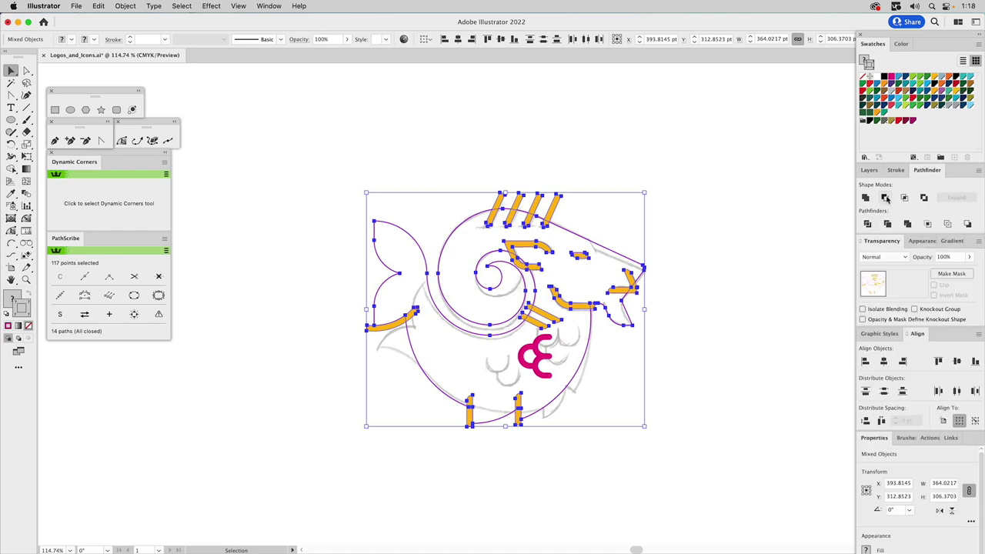
pyautogui.click(715, 192)
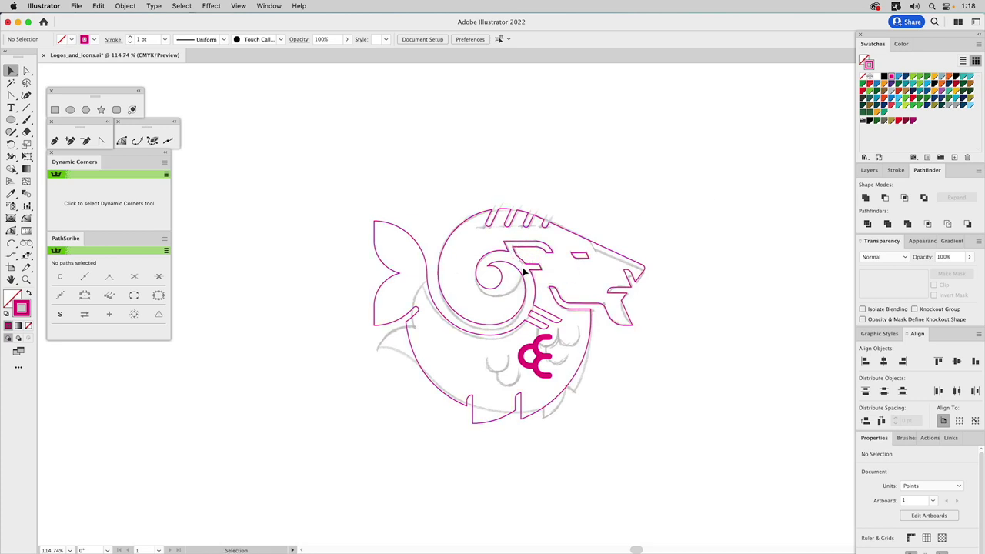
# - Undo the cut, clear the selection, and hide the Detail Shapes layer
pyautogui.click(541, 273)
pyautogui.press('v')
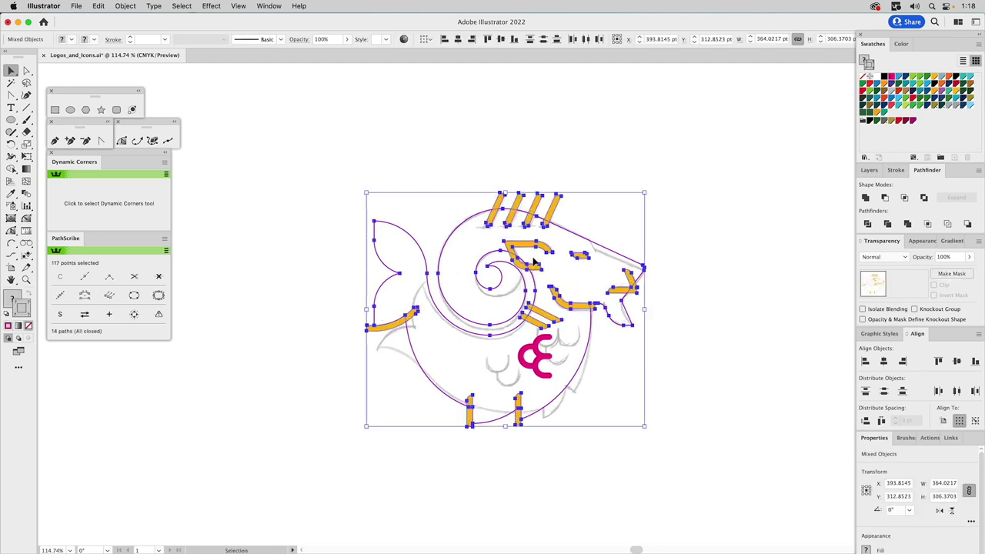
pyautogui.press('super+shift+a')
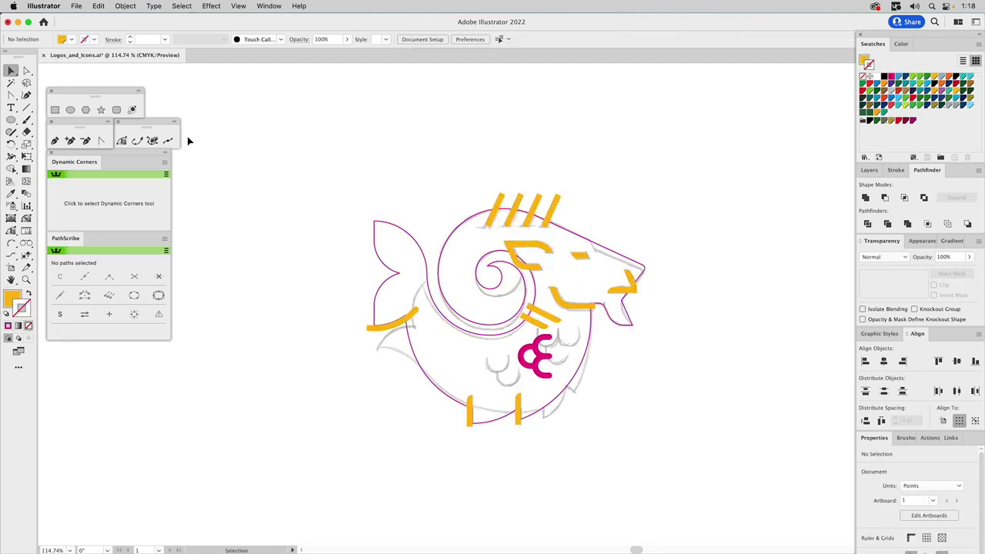
pyautogui.click(870, 170)
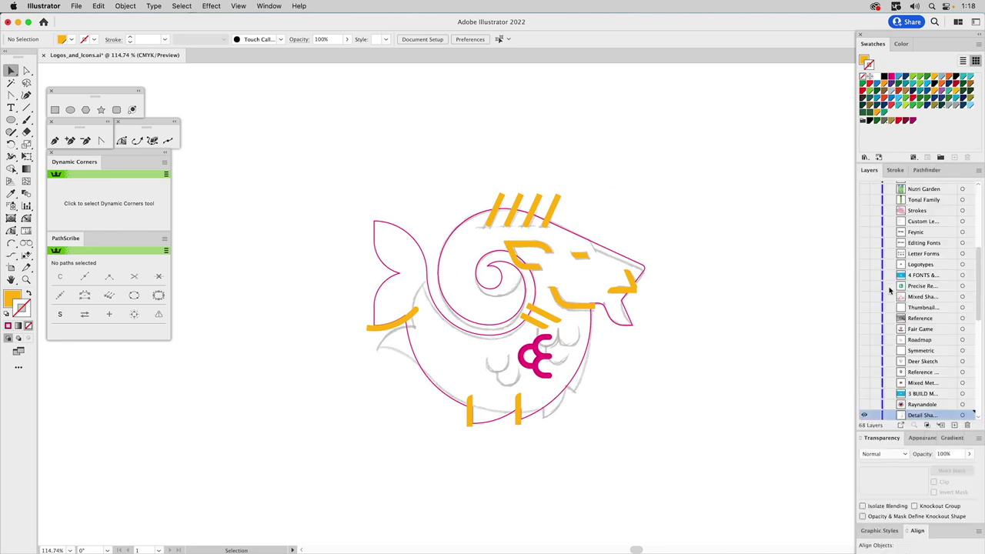
pyautogui.scroll(-2, 881, 405)
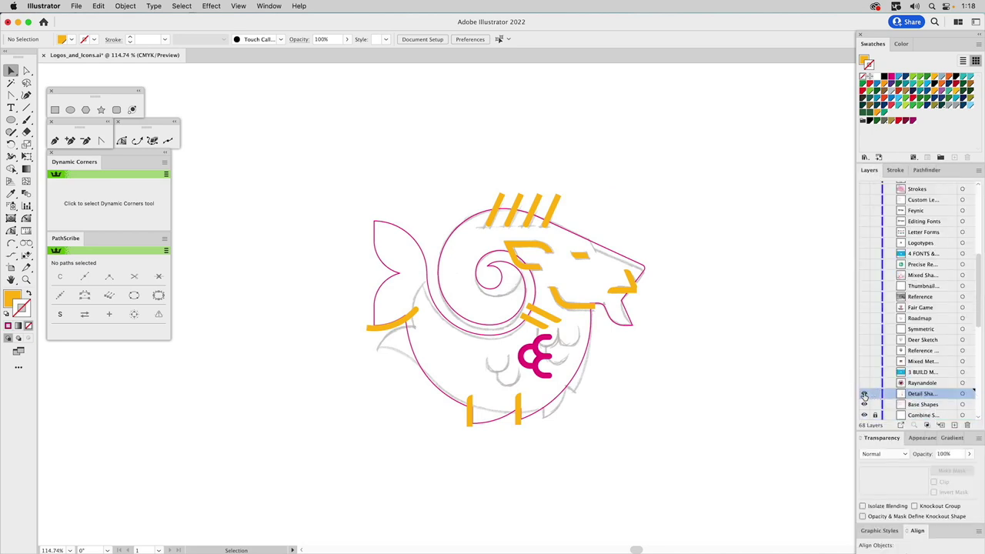
pyautogui.click(863, 394)
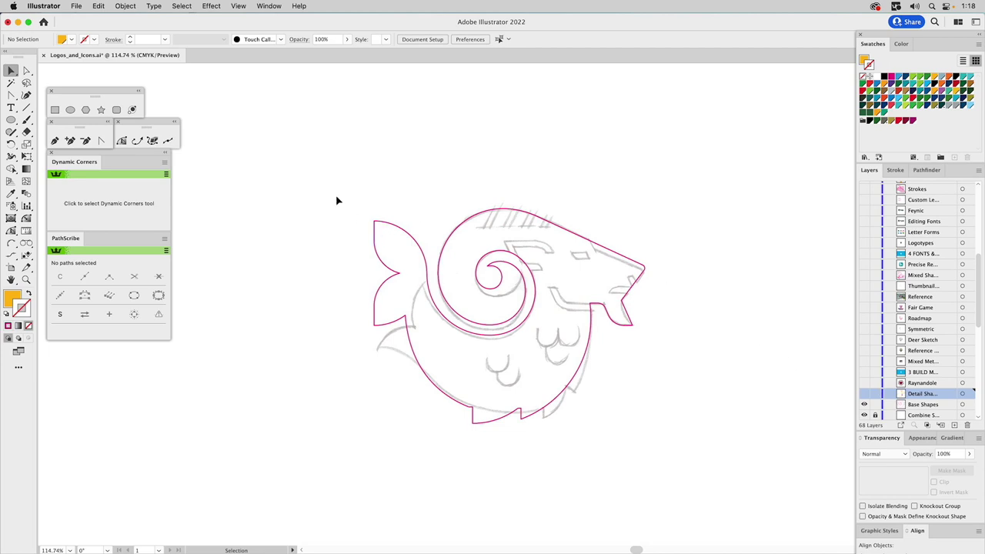
# - Draw a small closed four-point patch with the Pen tool where the horn meets the head
pyautogui.click(54, 142)
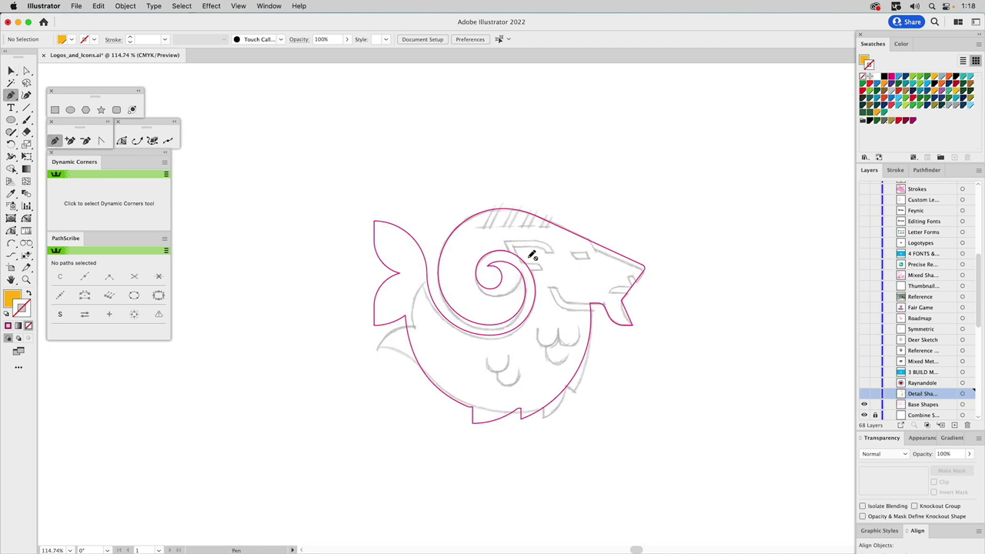
pyautogui.click(918, 405)
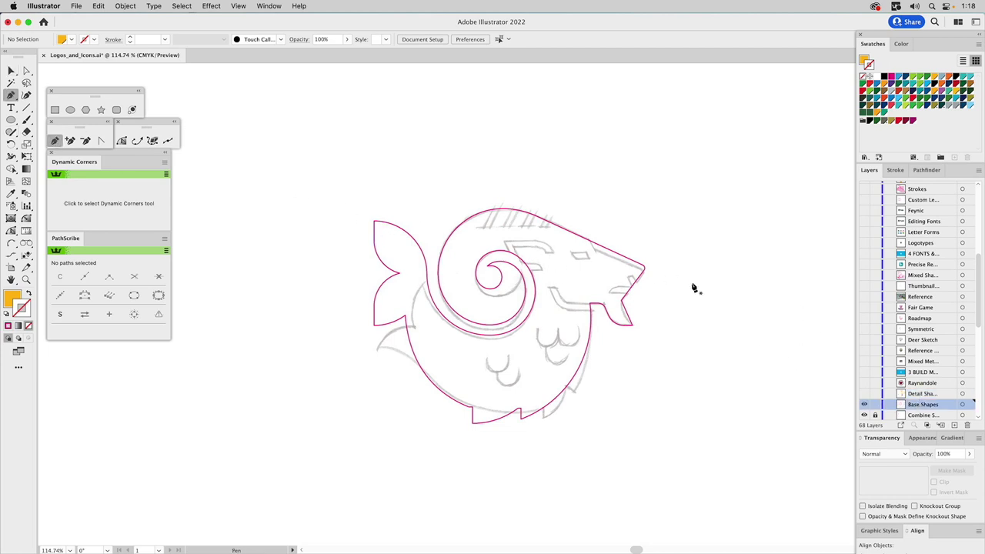
pyautogui.keyDown('super'); pyautogui.click(558, 245); pyautogui.keyUp('super')
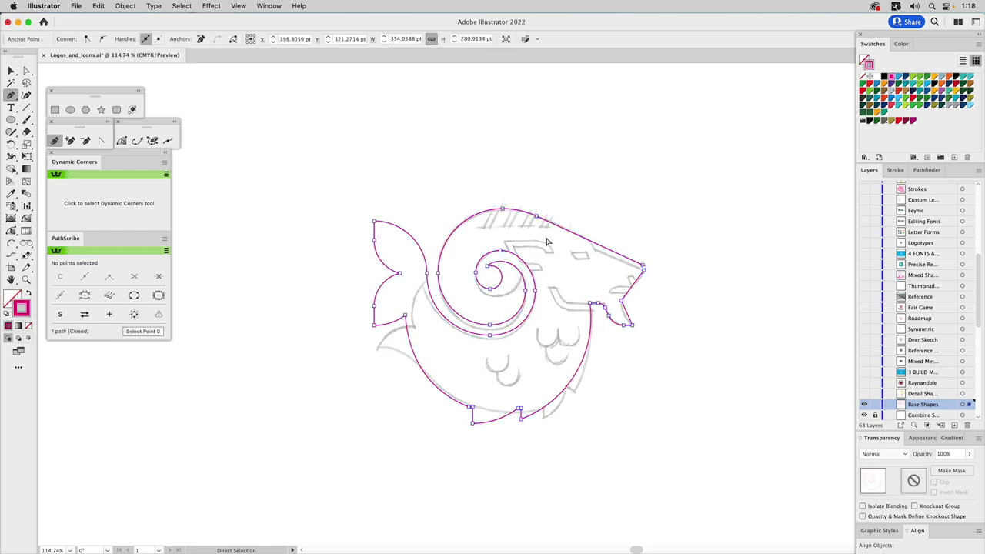
pyautogui.keyDown('super'); pyautogui.click(547, 243); pyautogui.keyUp('super')
pyautogui.click(509, 248)
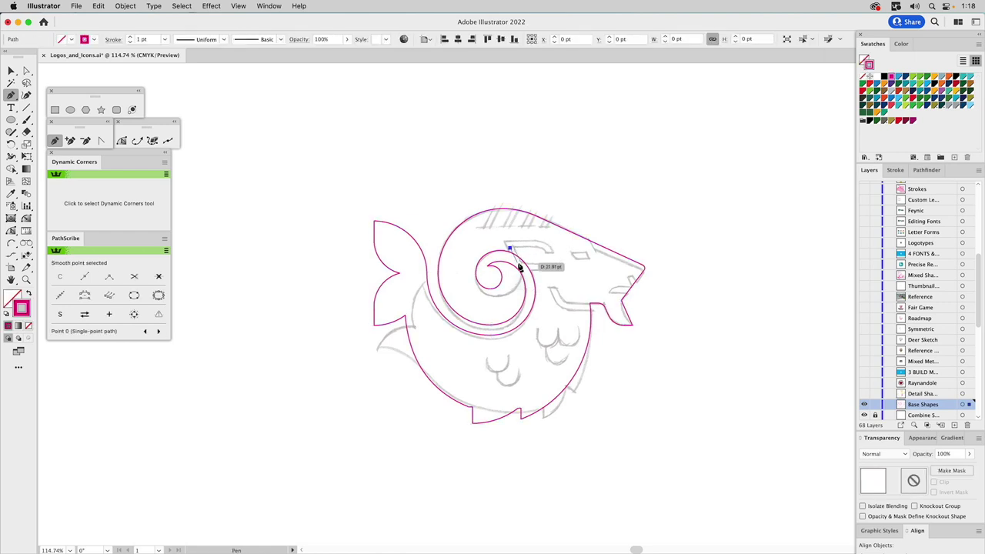
pyautogui.click(531, 267)
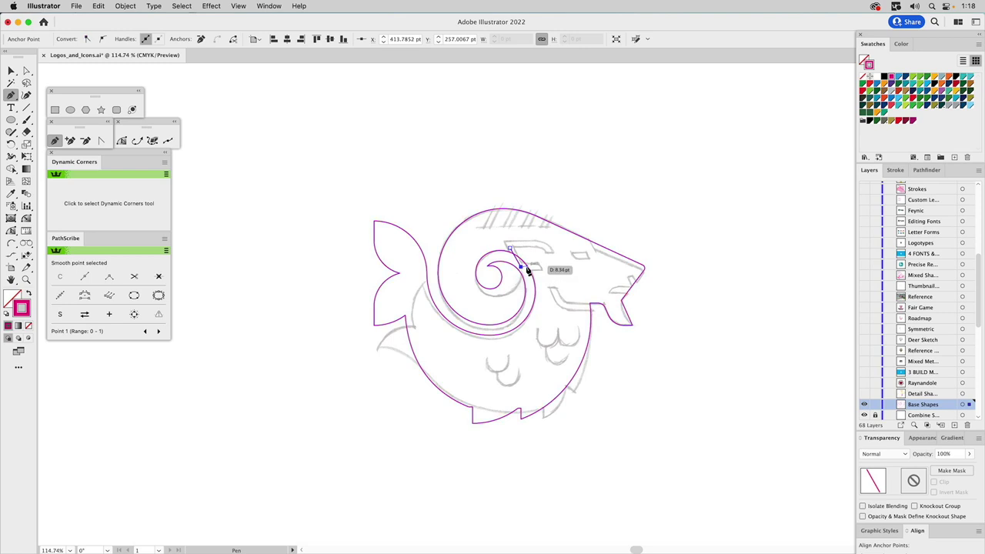
pyautogui.click(534, 244)
pyautogui.click(529, 240)
pyautogui.click(561, 245)
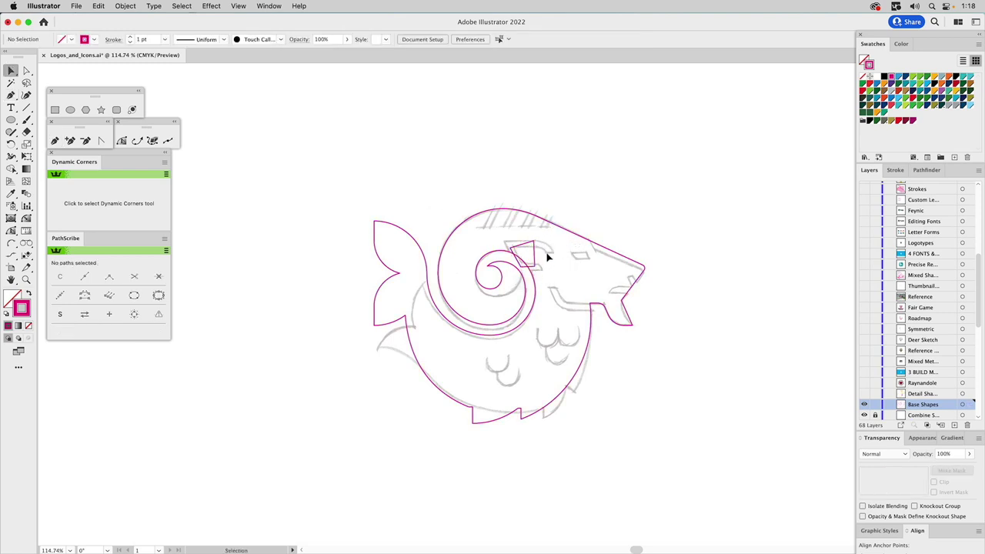
# - Select all and Unite the patch with the ram outline into one closed path
pyautogui.press('super+a')
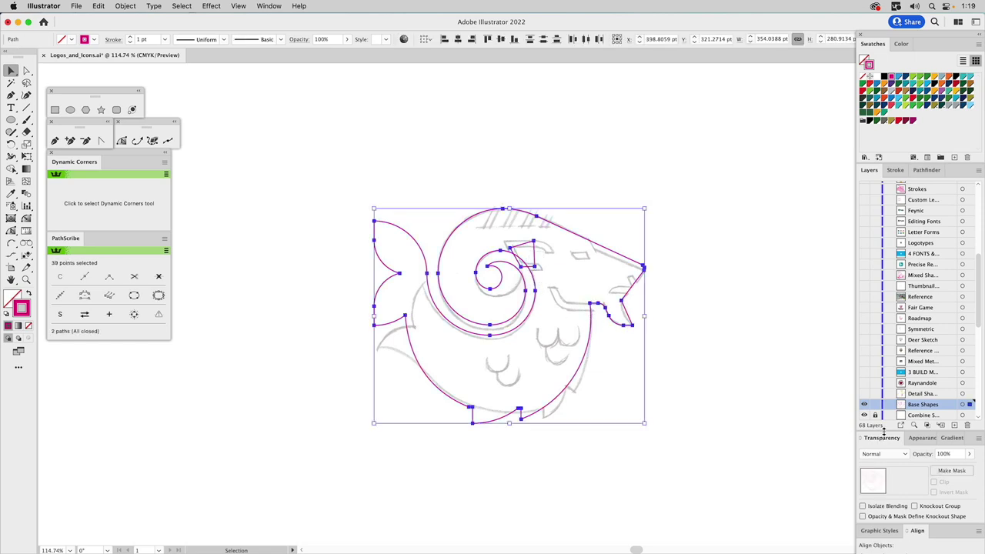
pyautogui.click(926, 170)
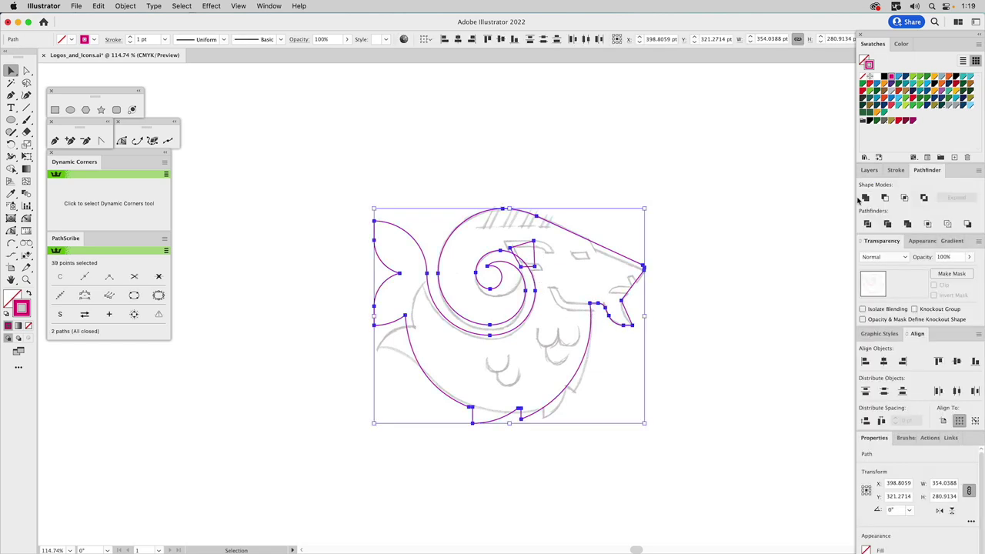
pyautogui.click(865, 197)
pyautogui.click(684, 171)
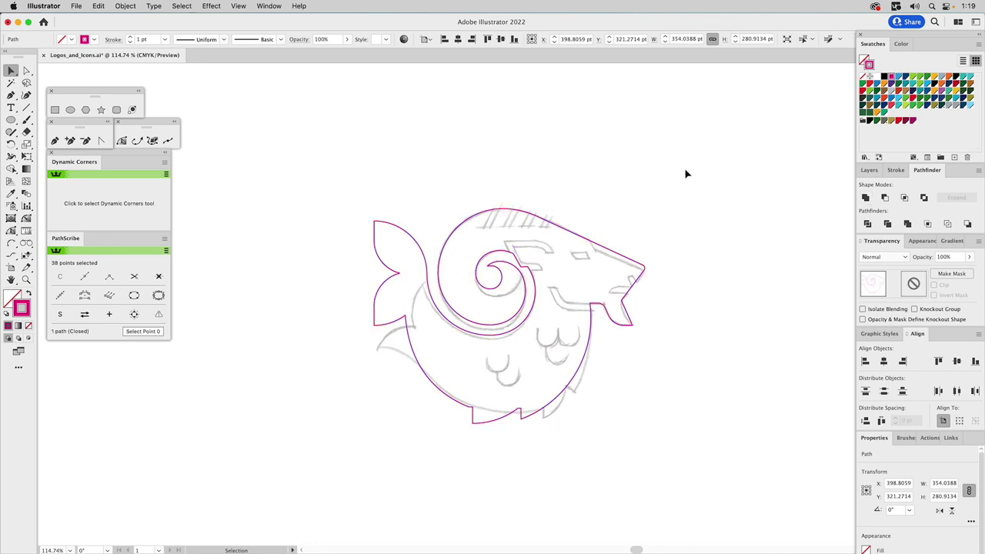
pyautogui.click(868, 170)
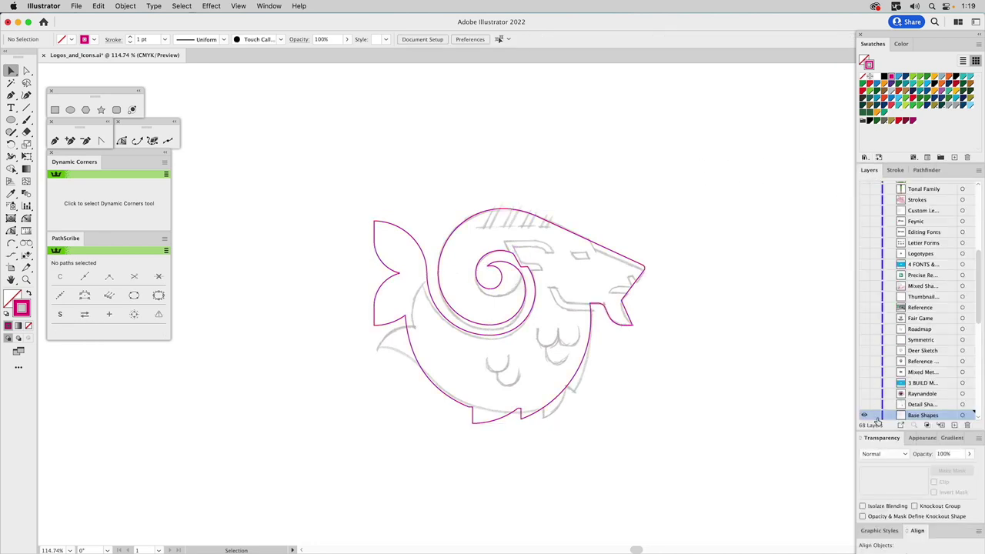
# - Minus Front the orange detail strokes from the ram outline, leaving a two-path compound shape
pyautogui.click(864, 405)
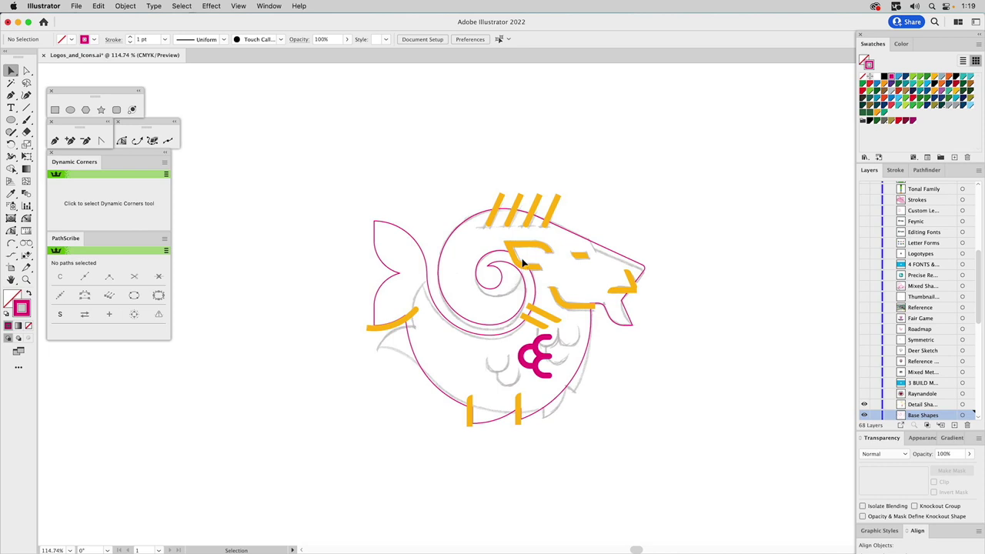
pyautogui.click(577, 253)
pyautogui.keyDown('shift'); pyautogui.click(576, 232); pyautogui.keyUp('shift')
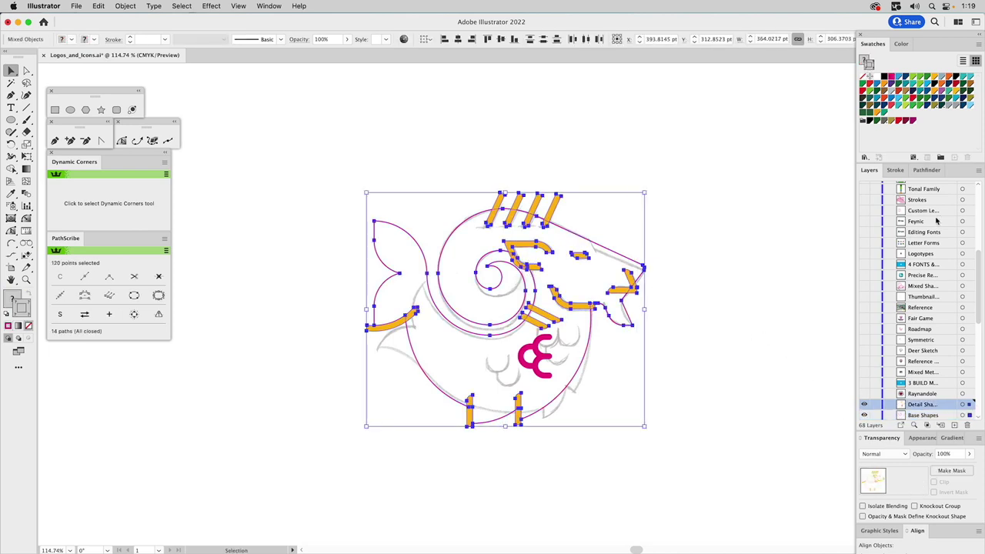
pyautogui.click(927, 170)
pyautogui.click(884, 200)
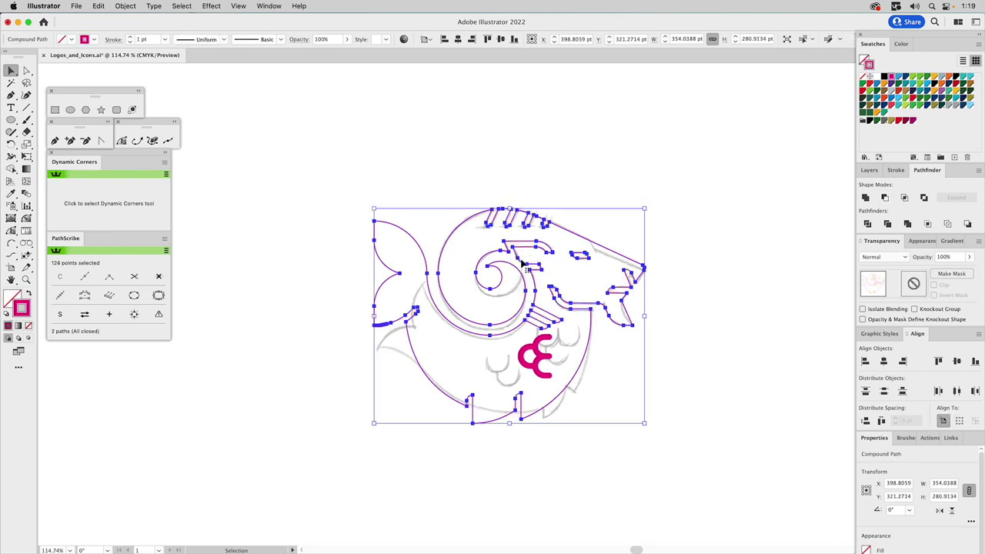
pyautogui.click(616, 191)
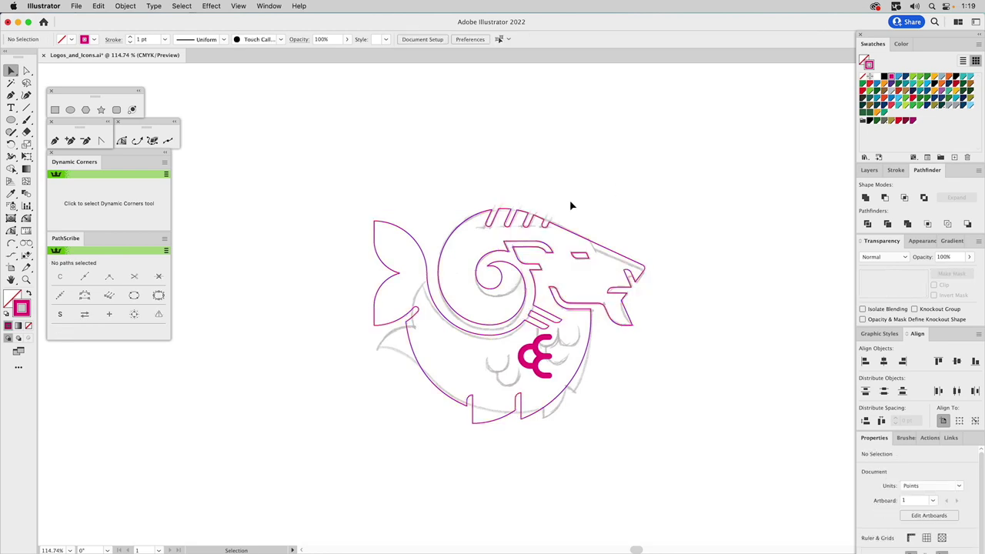
pyautogui.click(406, 321)
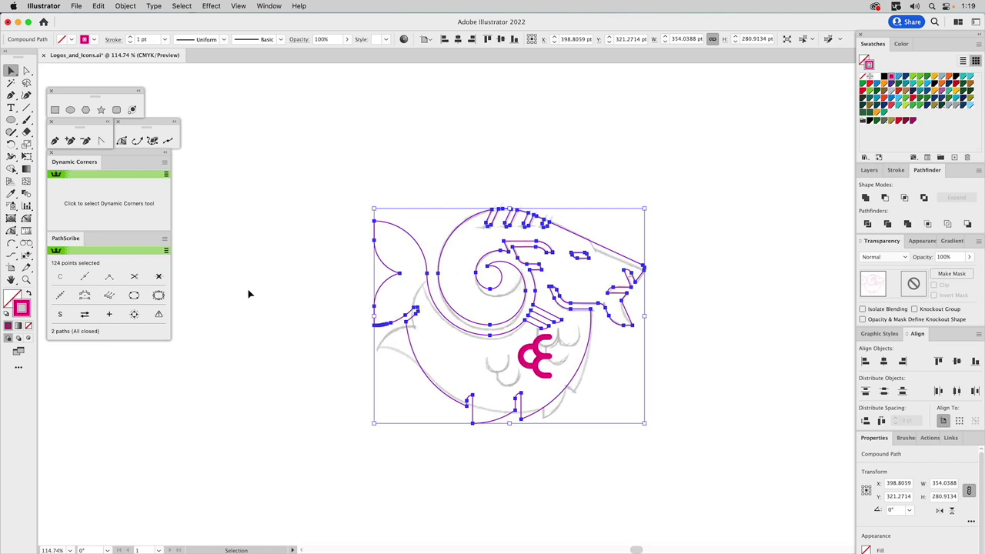
pyautogui.click(26, 279)
pyautogui.moveTo(339, 281); pyautogui.dragTo(453, 358)
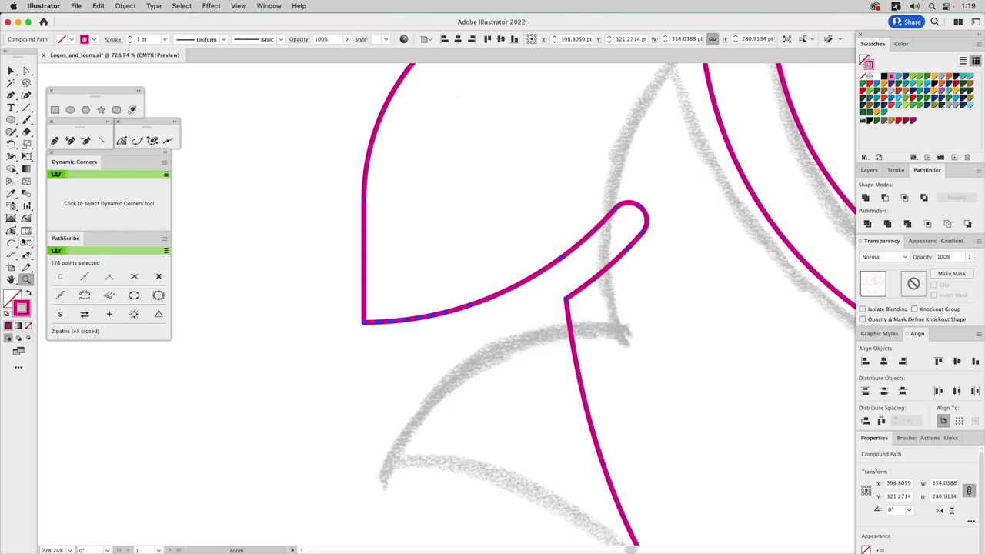
# - Brush the tail's lower curve with the Smart Remove Brush, cutting anchors from 124 to 108
pyautogui.click(12, 231)
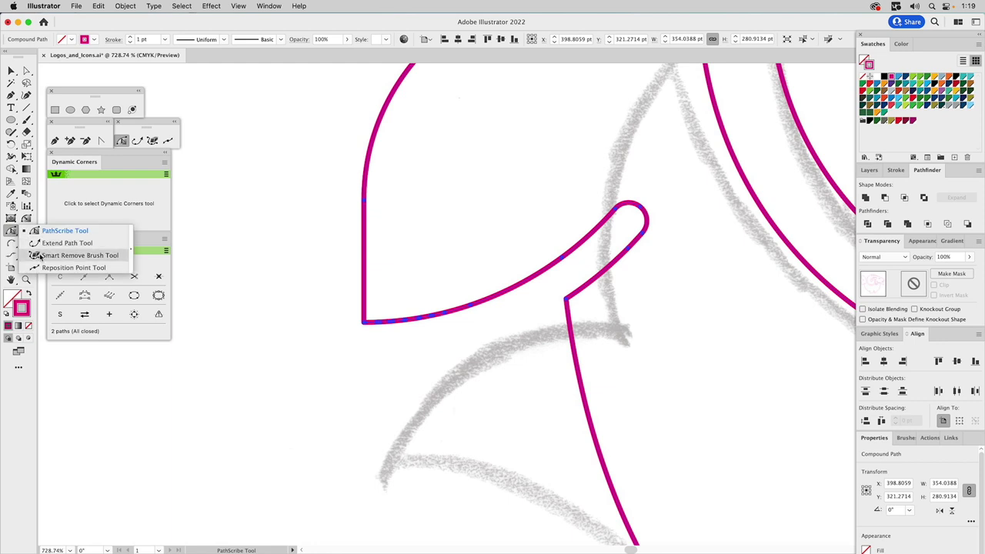
pyautogui.click(41, 256)
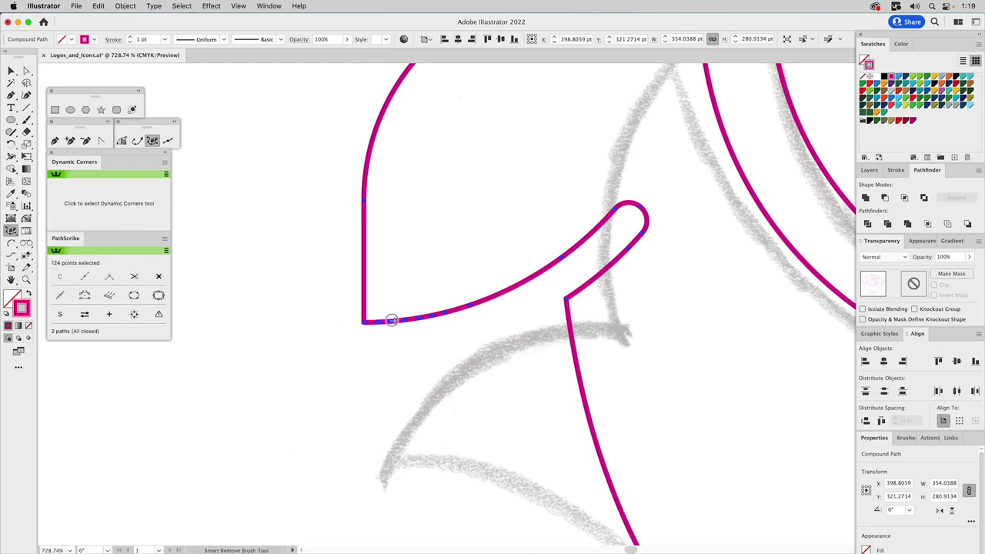
pyautogui.moveTo(472, 301); pyautogui.dragTo(372, 323)
pyautogui.press('v')
pyautogui.click(463, 328)
pyautogui.click(26, 279)
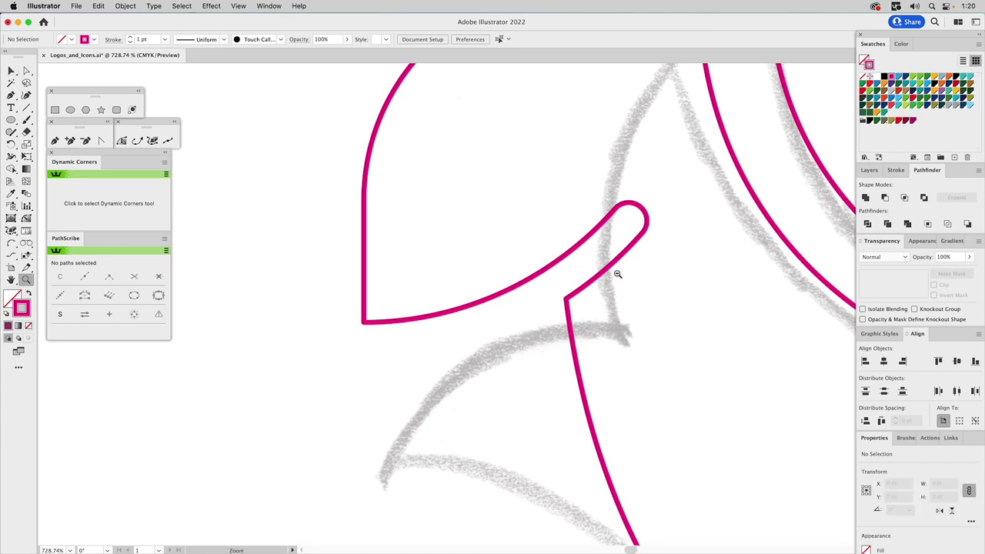
pyautogui.keyDown('alt'); pyautogui.click(613, 273); pyautogui.keyUp('alt')
pyautogui.keyDown('alt'); pyautogui.click(614, 274); pyautogui.keyUp('alt')
pyautogui.keyDown('alt'); pyautogui.click(614, 273); pyautogui.keyUp('alt')
pyautogui.keyDown('alt'); pyautogui.click(613, 274); pyautogui.keyUp('alt')
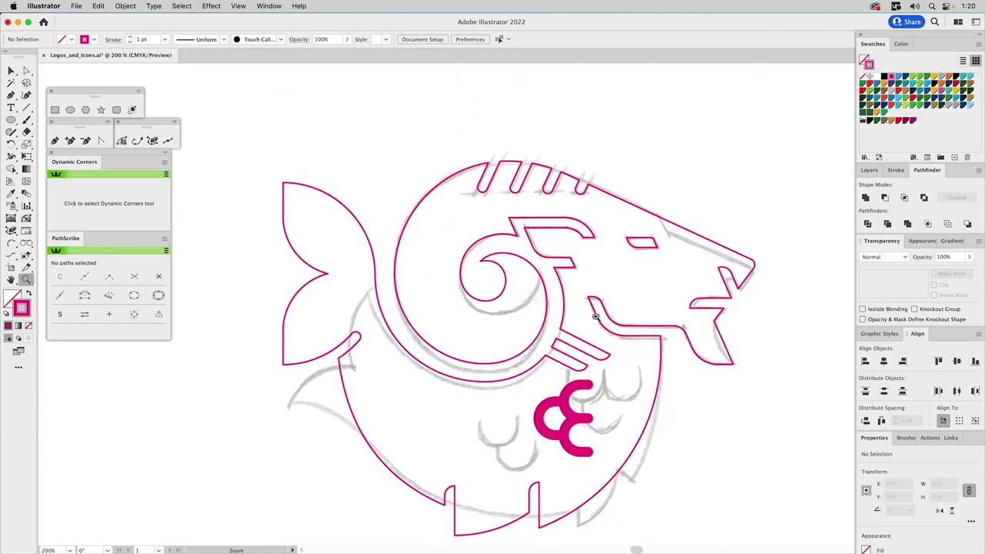
# - Cut the magenta symbol out of the ram outline with Minus Front
pyautogui.moveTo(587, 320); pyautogui.dragTo(585, 246)
pyautogui.press('v')
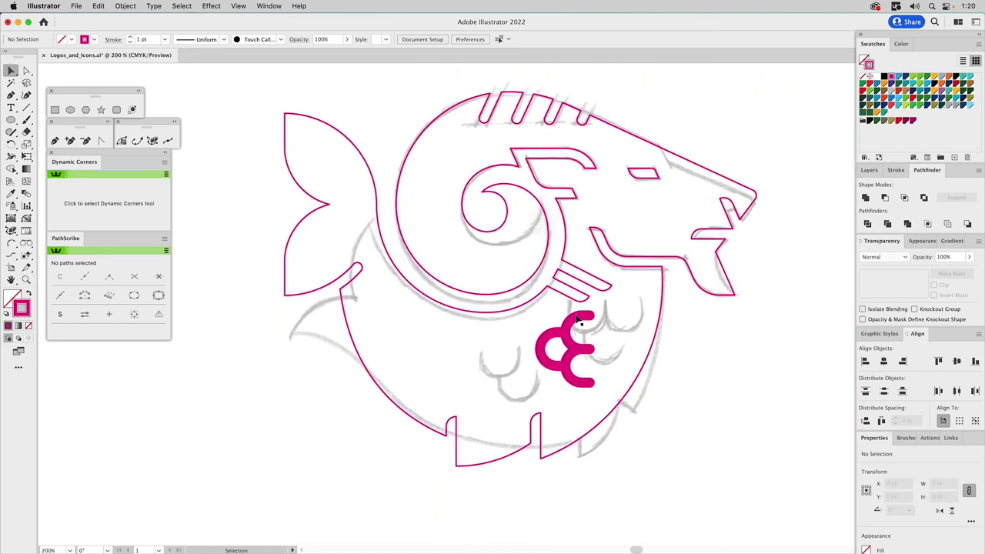
pyautogui.click(583, 322)
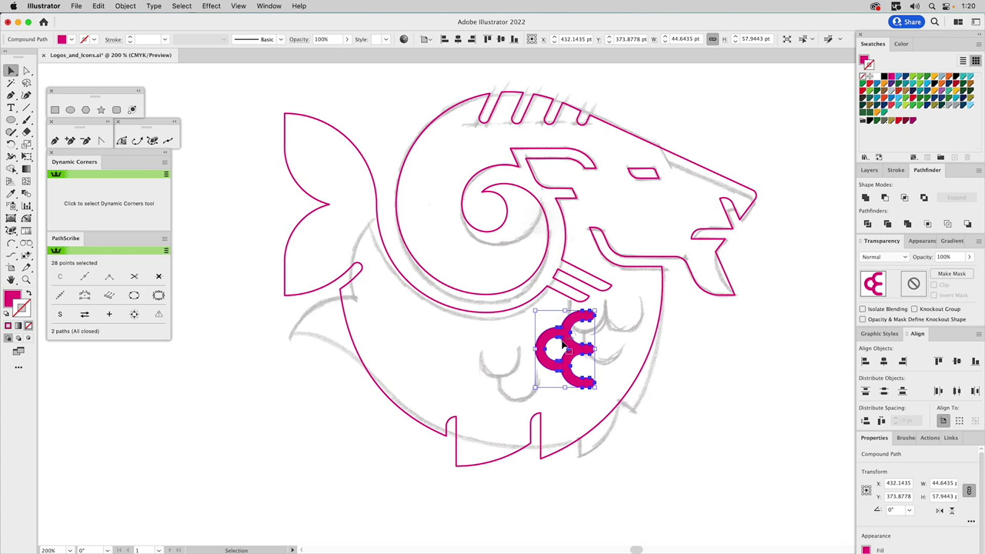
pyautogui.keyDown('shift'); pyautogui.click(601, 289); pyautogui.keyUp('shift')
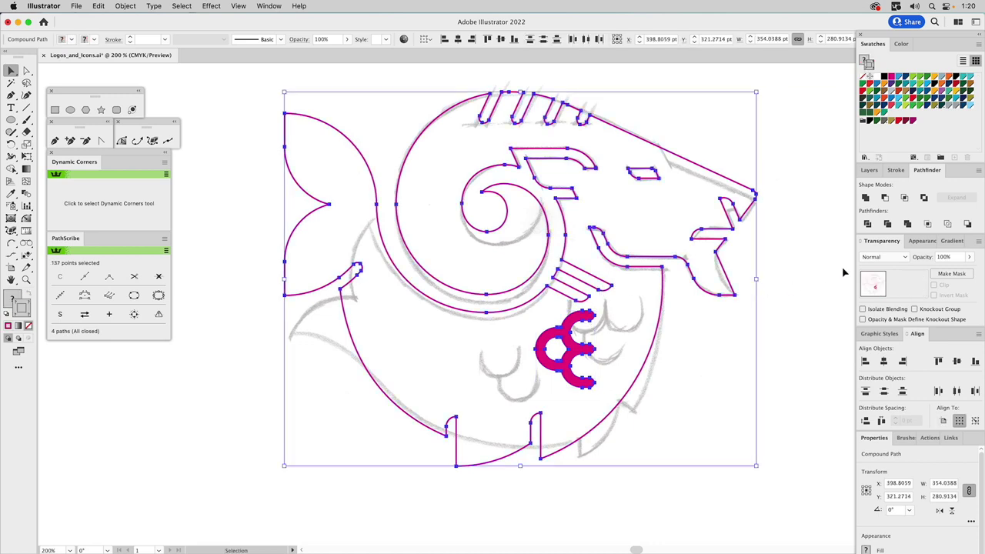
pyautogui.click(883, 199)
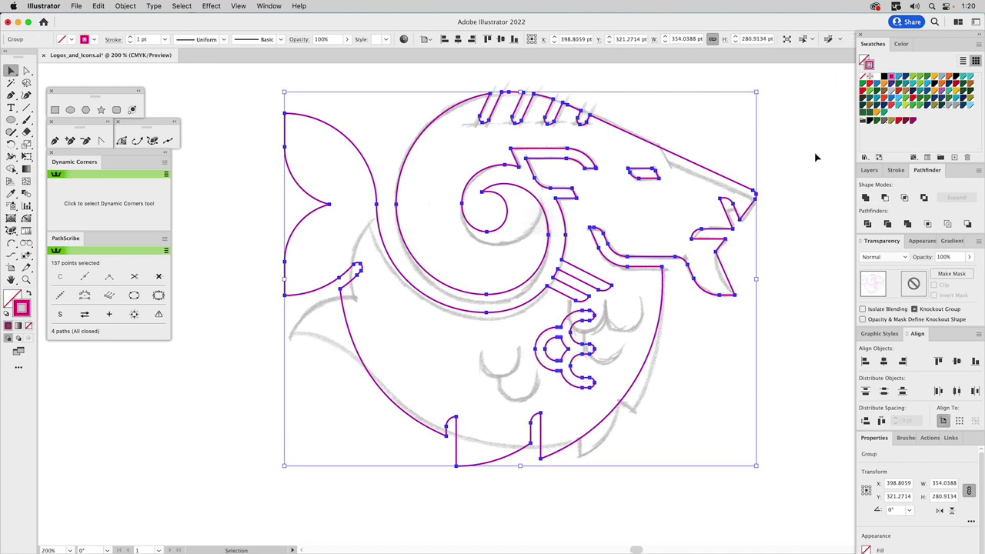
# - Fill the ram silhouette with the maroon swatch and fit the artwork in the window
pyautogui.moveTo(906, 123); pyautogui.dragTo(868, 63)
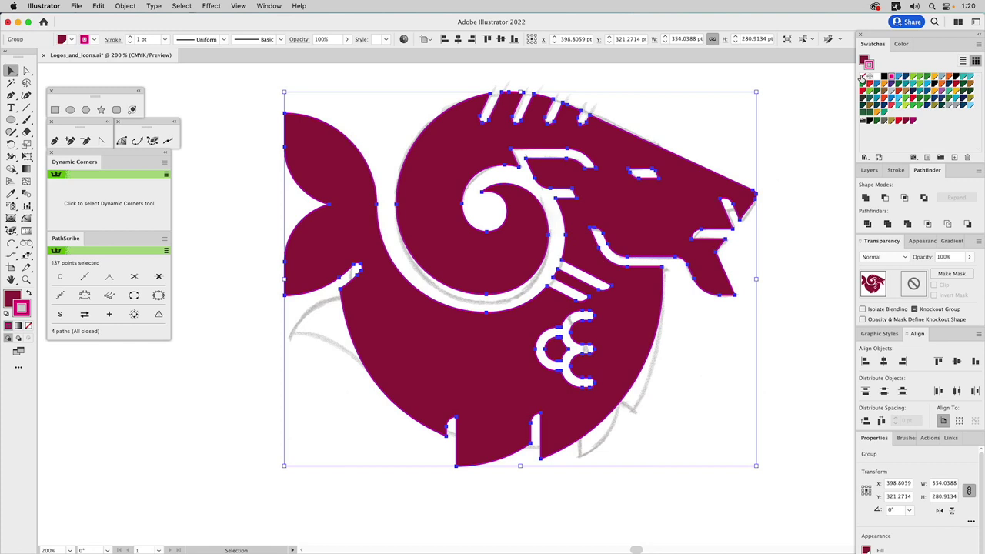
pyautogui.click(803, 128)
pyautogui.press('a')
pyautogui.press('super+0')
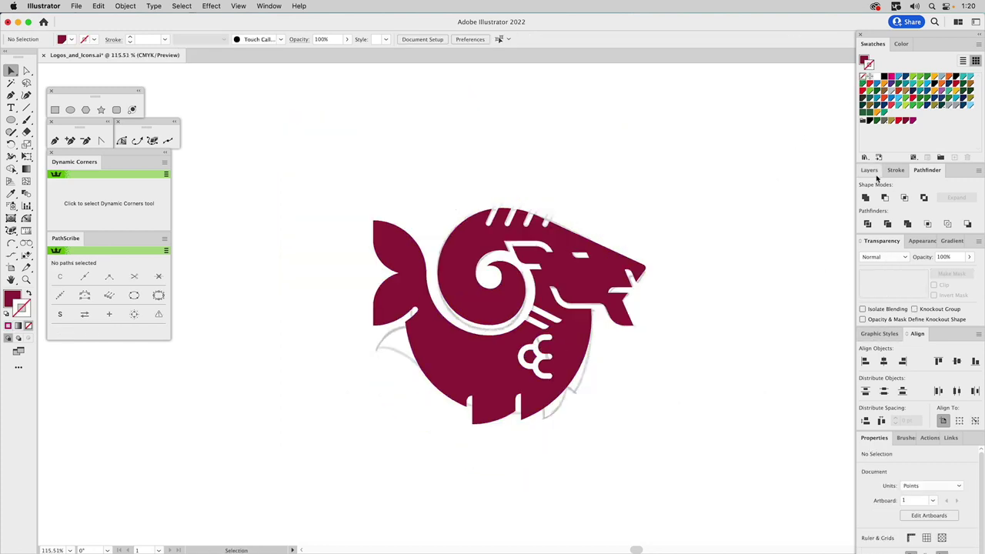
# - Turn on the Raynandole lettering layer, then the 3 BUILD METHODS title layer
pyautogui.click(869, 170)
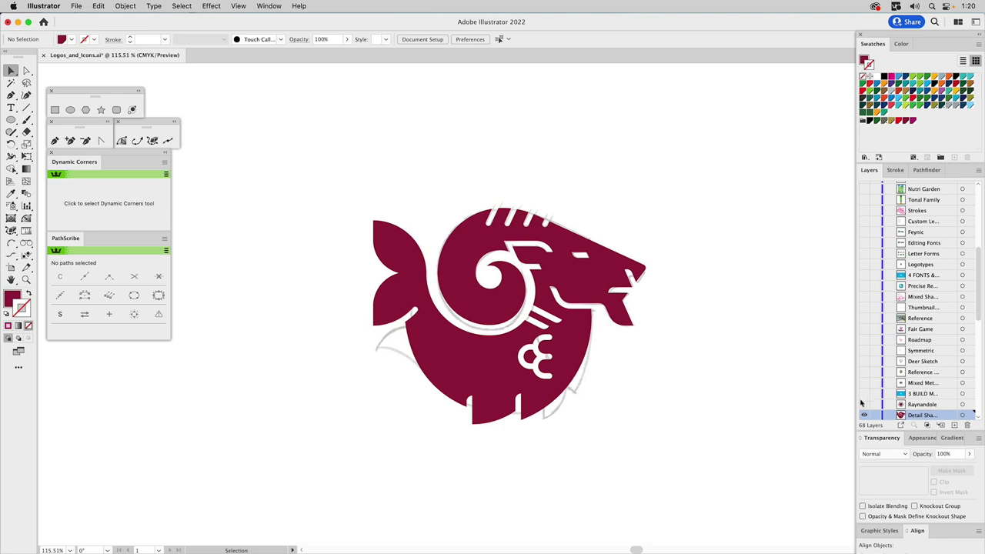
pyautogui.click(863, 404)
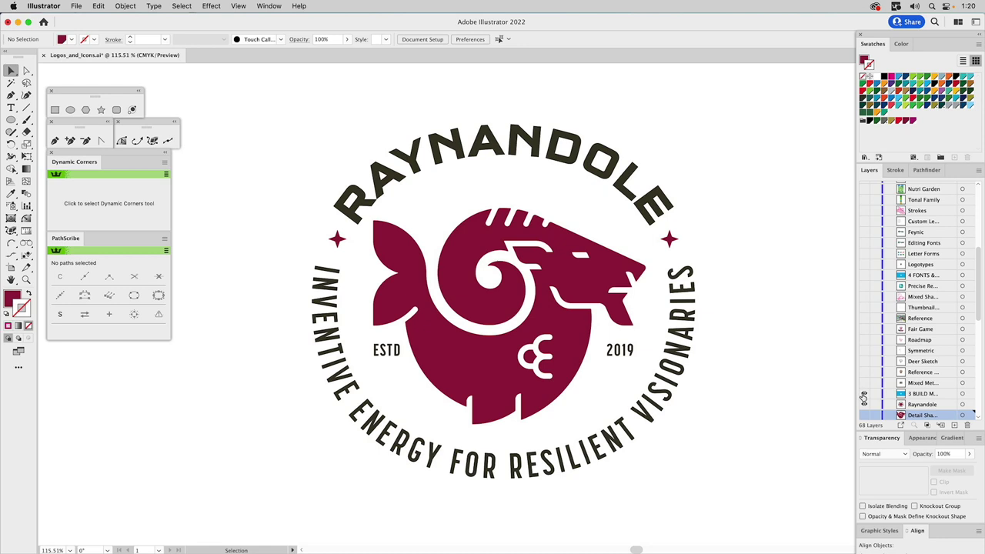
pyautogui.click(863, 394)
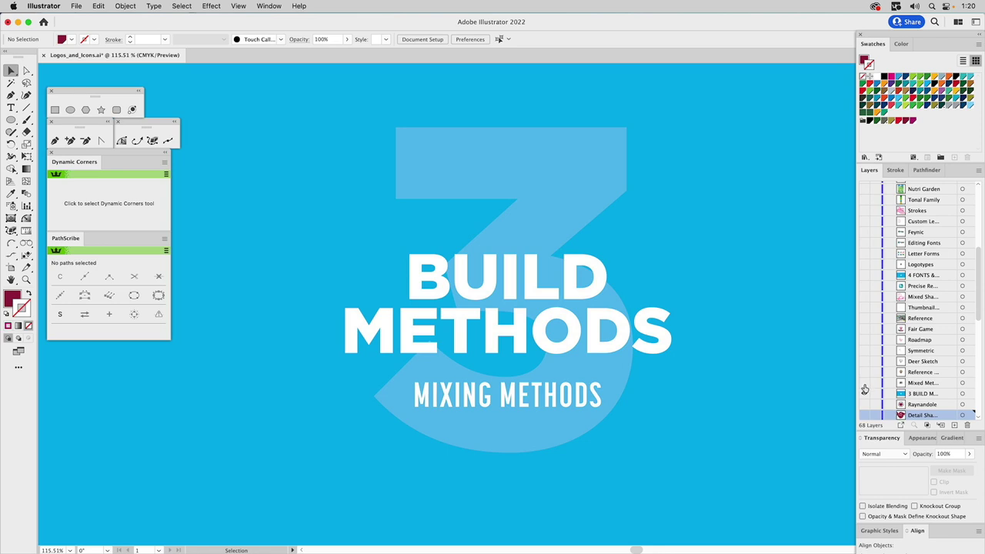
# - Hide the title and photo collage layers and show only the Roadmap layer's pink deer head
pyautogui.click(864, 390)
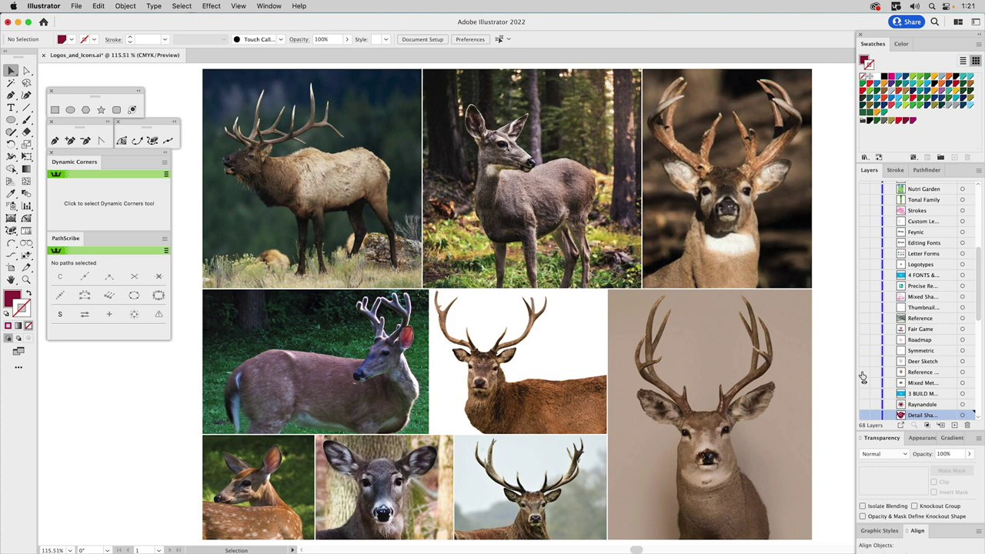
pyautogui.click(863, 373)
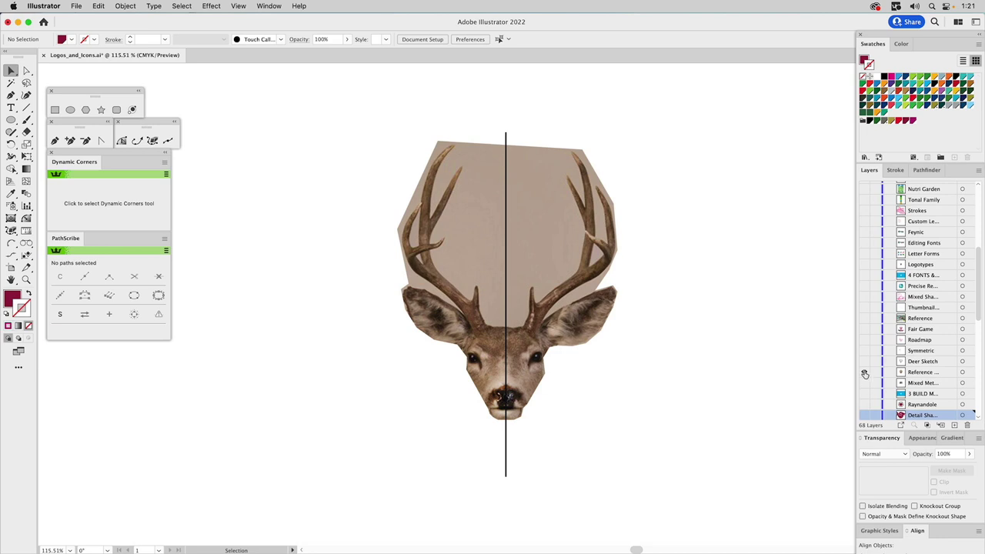
pyautogui.click(865, 362)
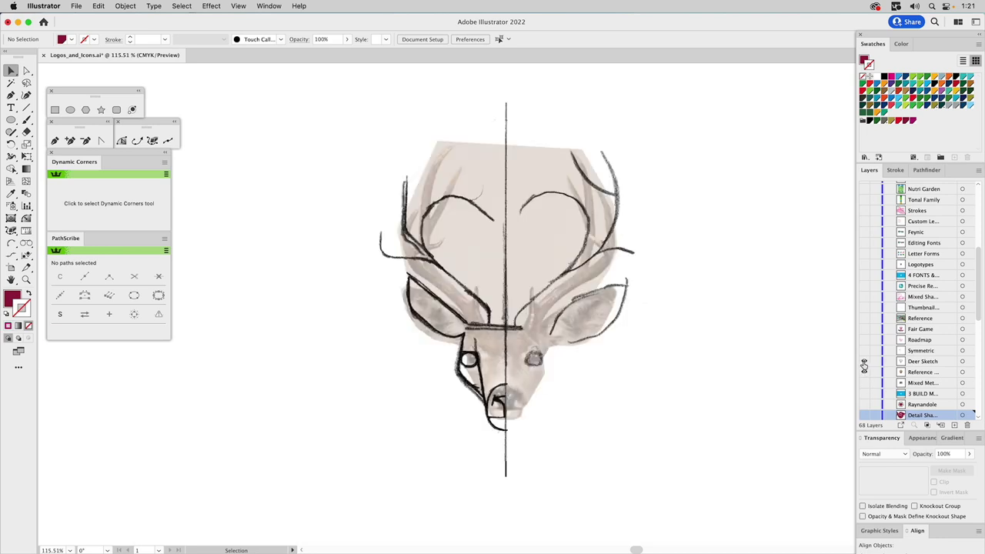
pyautogui.click(865, 369)
pyautogui.click(865, 359)
pyautogui.click(864, 356)
pyautogui.click(864, 353)
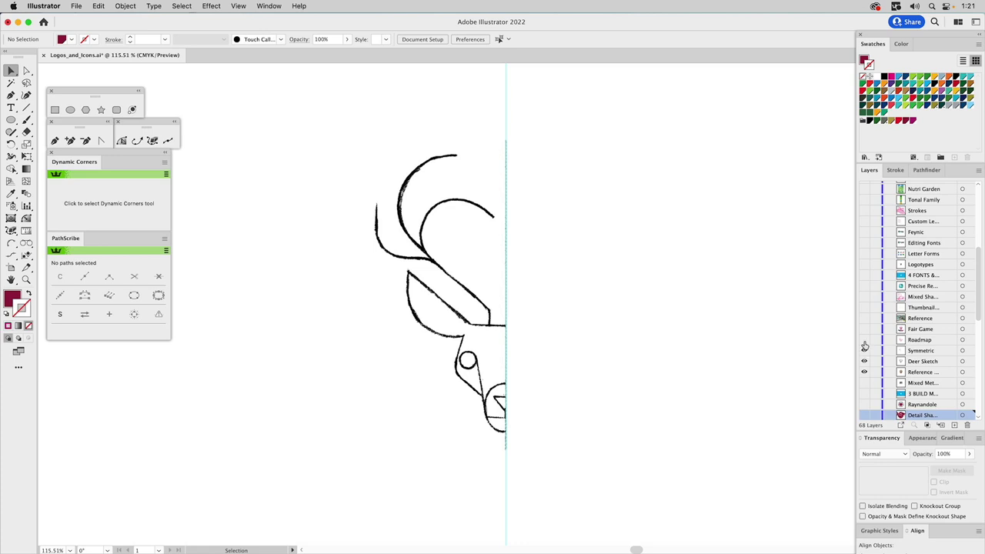
pyautogui.click(863, 340)
pyautogui.moveTo(863, 351); pyautogui.dragTo(858, 371)
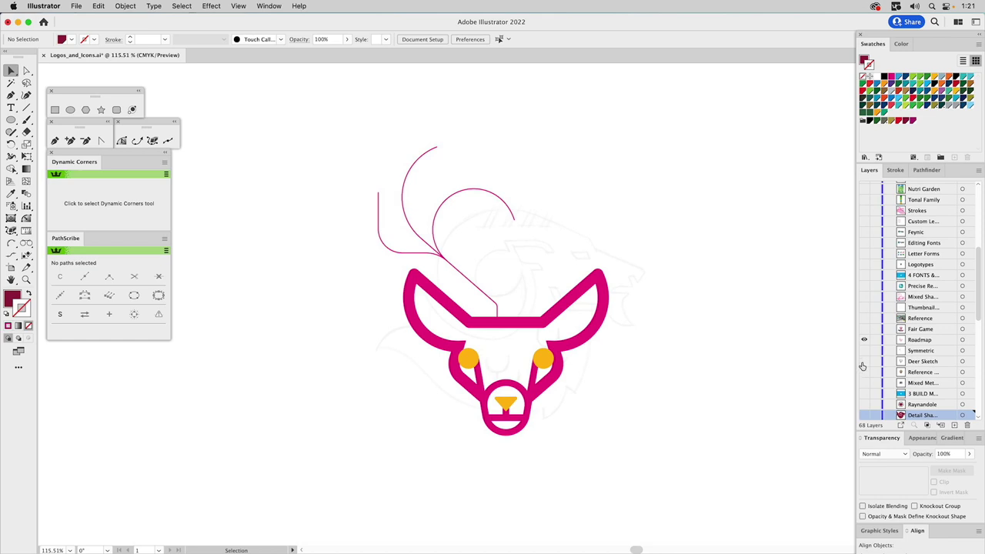
# - Hide the faint Base Shapes sketch layer
pyautogui.scroll(-1, 867, 365)
pyautogui.click(863, 394)
pyautogui.click(864, 394)
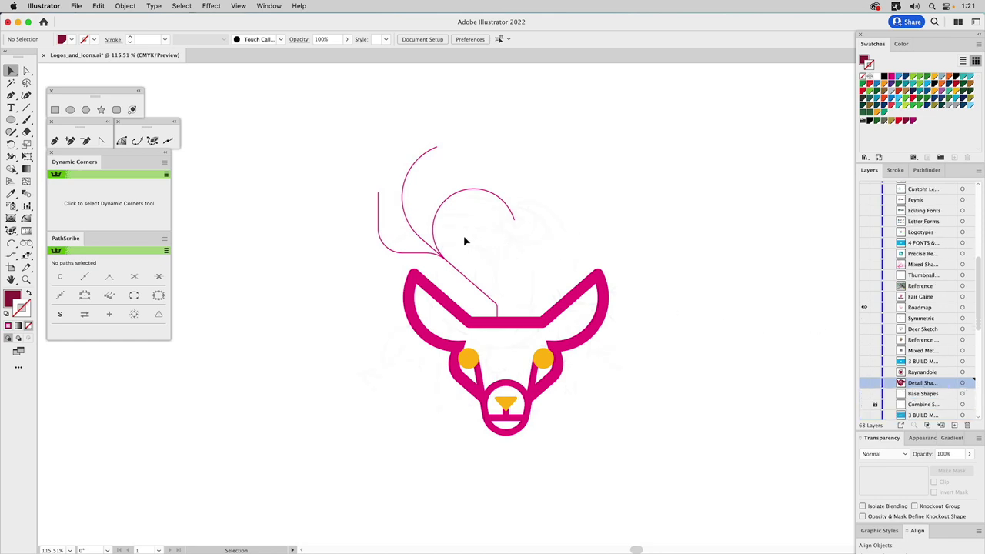
# - Marquee-select the three thin antler paths above the deer head
pyautogui.click(423, 285)
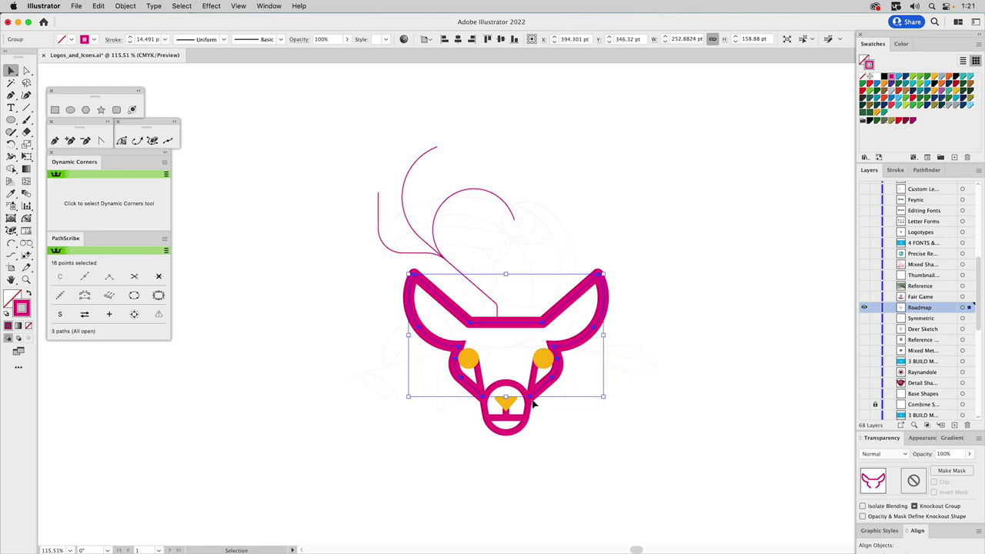
pyautogui.click(506, 389)
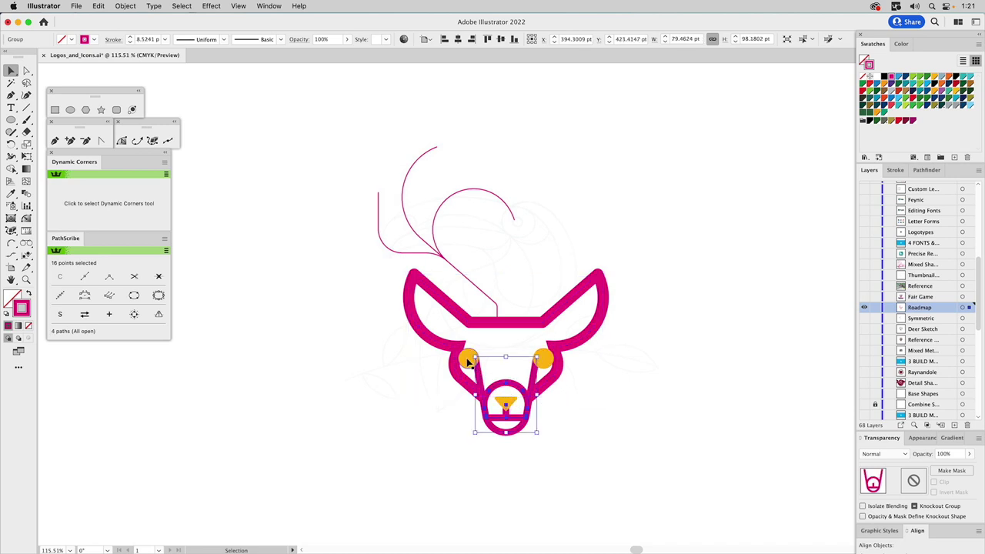
pyautogui.click(471, 360)
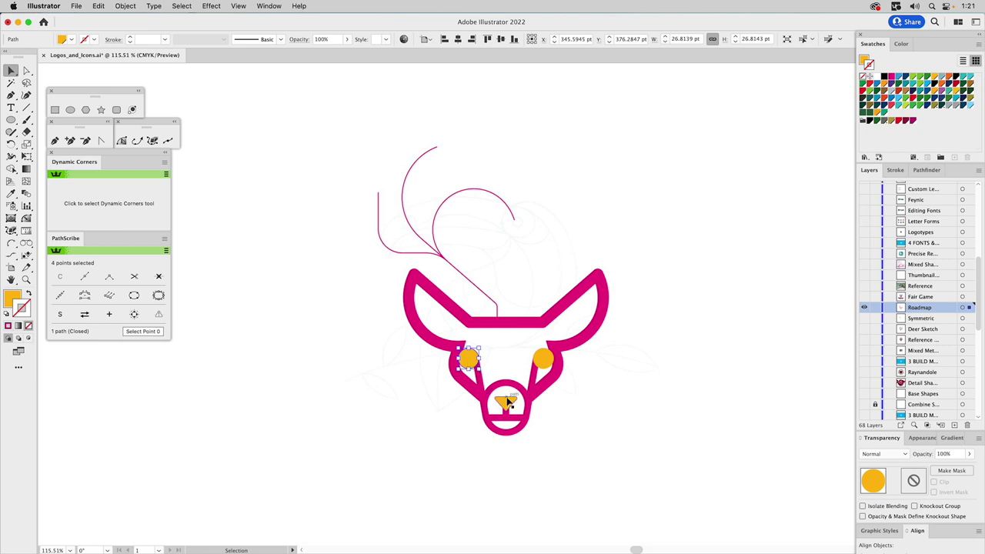
pyautogui.moveTo(468, 245); pyautogui.dragTo(443, 267)
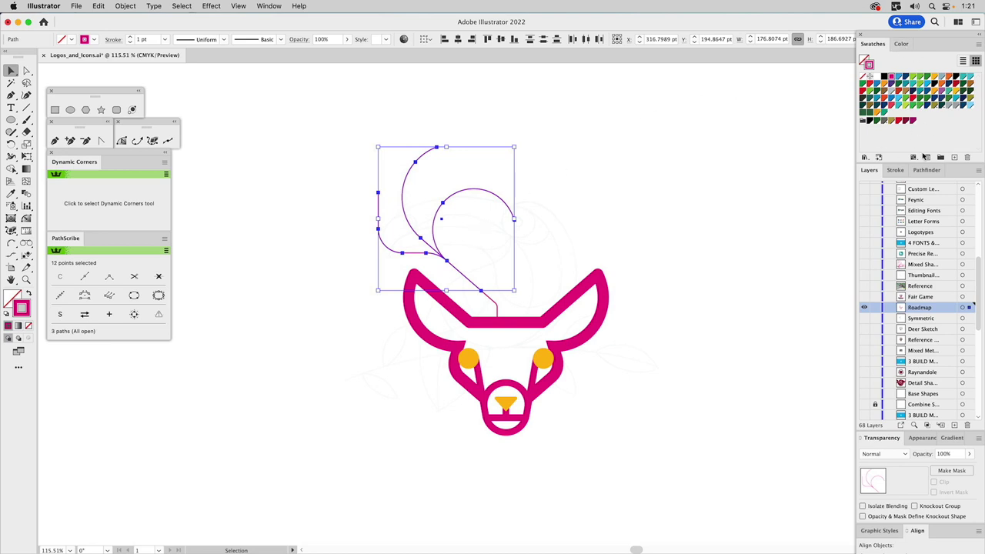
# - Set the antler paths' stroke weight to 14 pt
pyautogui.click(896, 170)
pyautogui.click(905, 187)
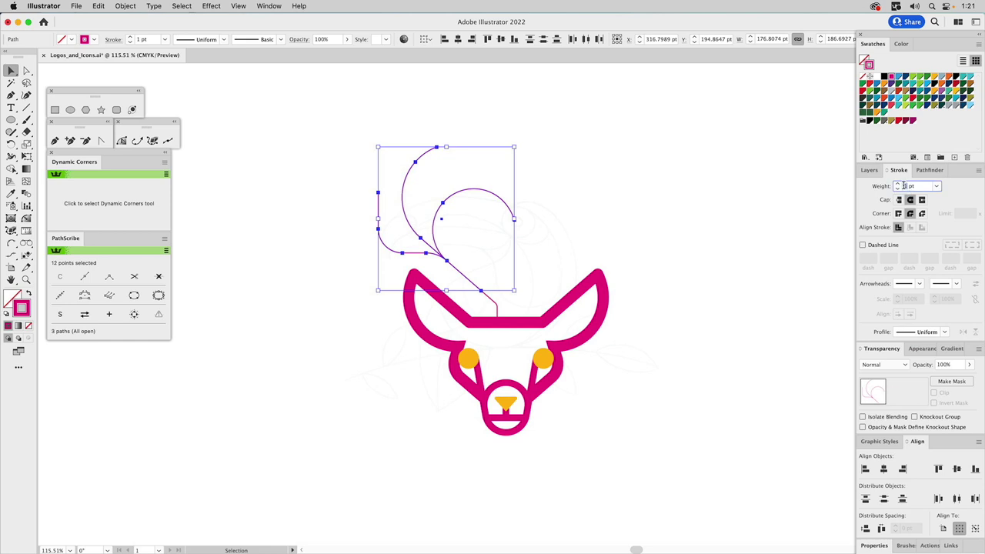
pyautogui.write('4')
pyautogui.press('Return')
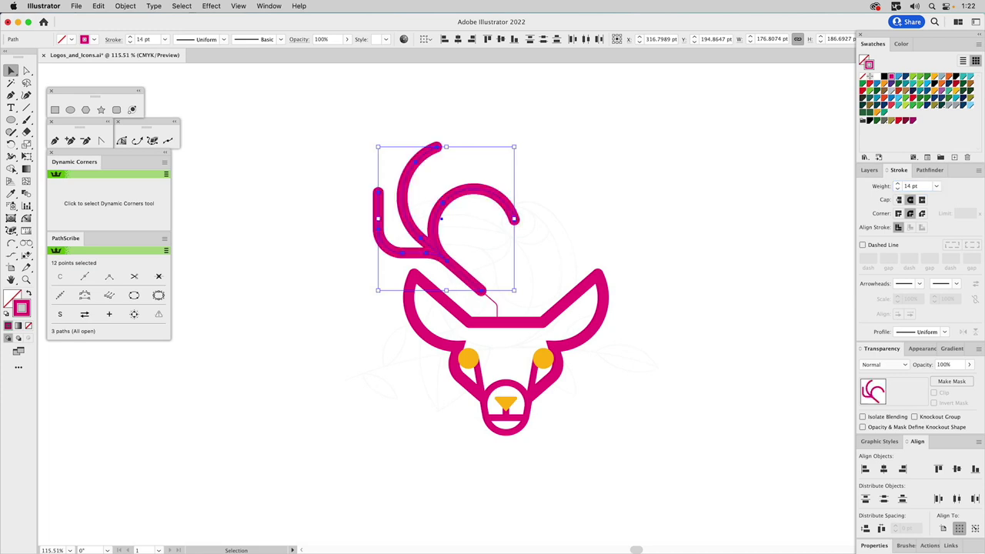
# - Eyedrop the antler stroke onto the connector and set all four paths to 14.491 pt
pyautogui.click(491, 303)
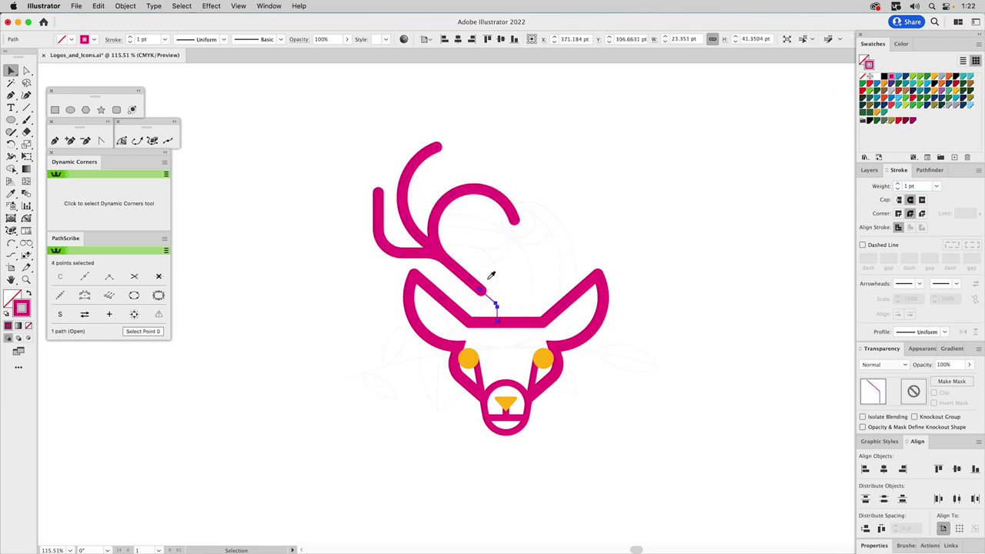
pyautogui.press('i')
pyautogui.click(464, 266)
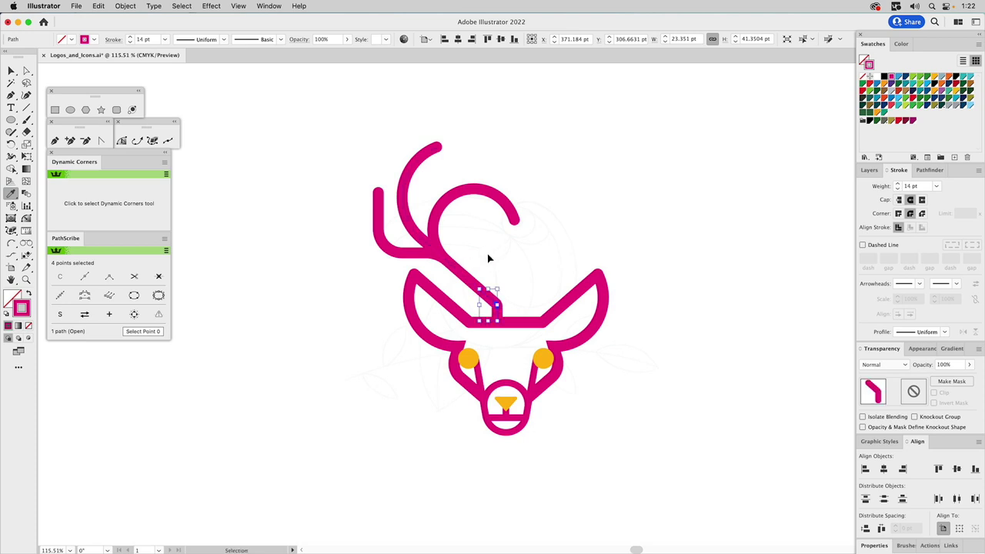
pyautogui.keyDown('shift'); pyautogui.keyDown('super'); pyautogui.click(416, 255); pyautogui.keyUp('super'); pyautogui.keyUp('shift')
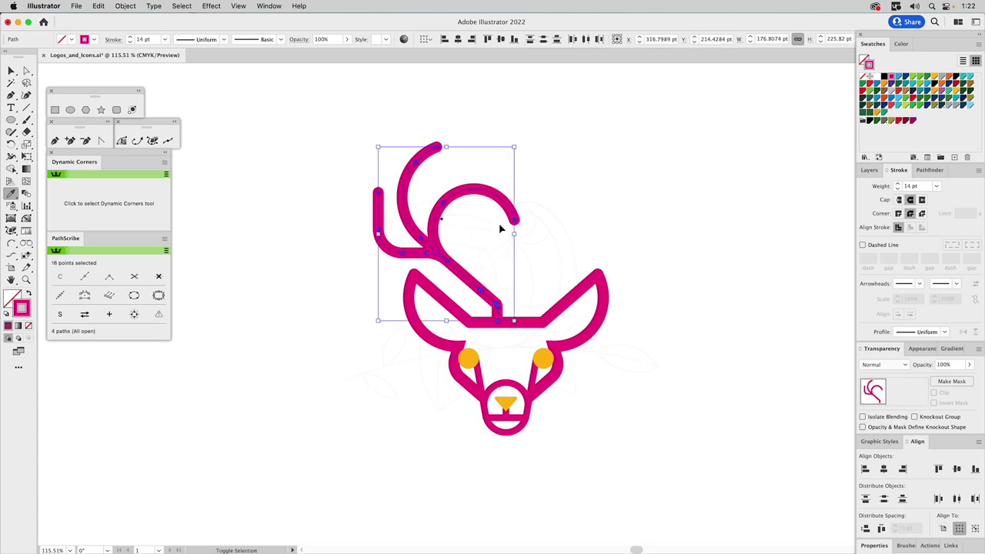
pyautogui.click(911, 187)
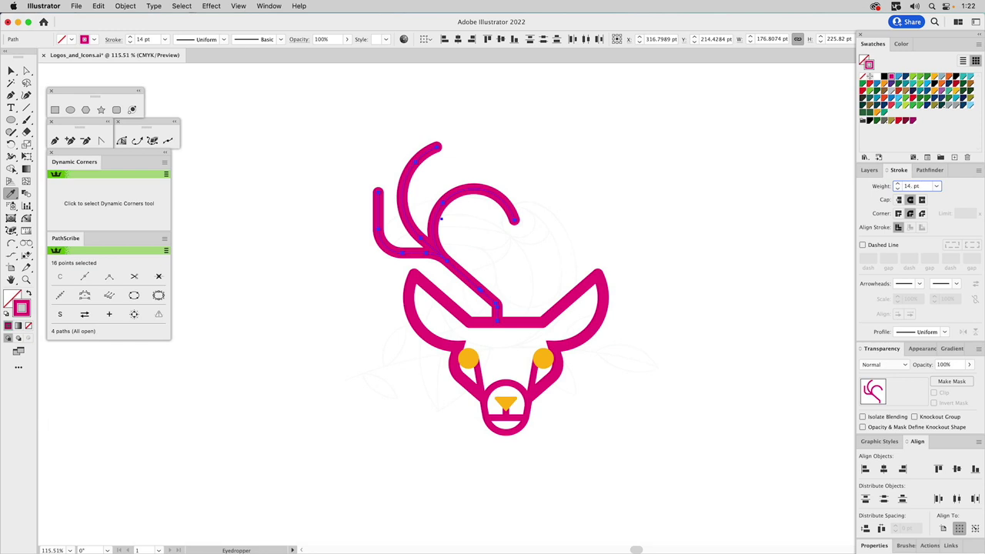
pyautogui.write('.491')
pyautogui.press('Return')
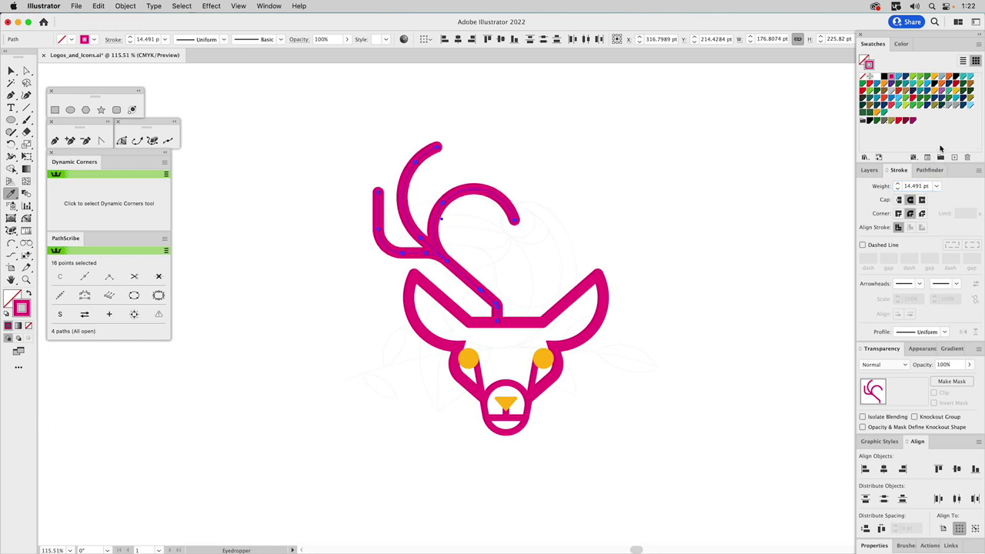
# - Select the Roadmap layer in the Layers panel
pyautogui.click(869, 170)
pyautogui.scroll(-2, 905, 300)
pyautogui.scroll(-10, 894, 360)
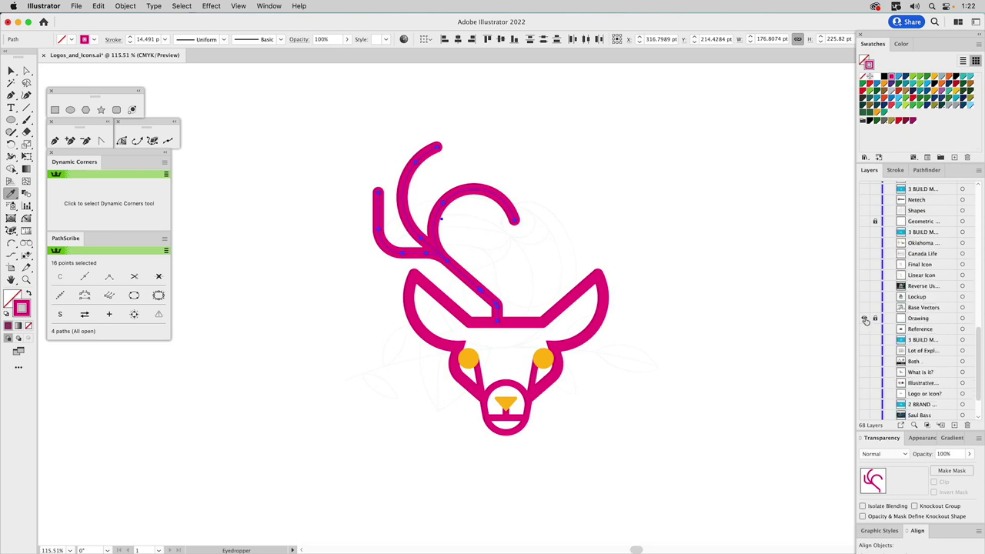
pyautogui.scroll(5, 901, 316)
pyautogui.scroll(-5, 900, 316)
pyautogui.click(908, 326)
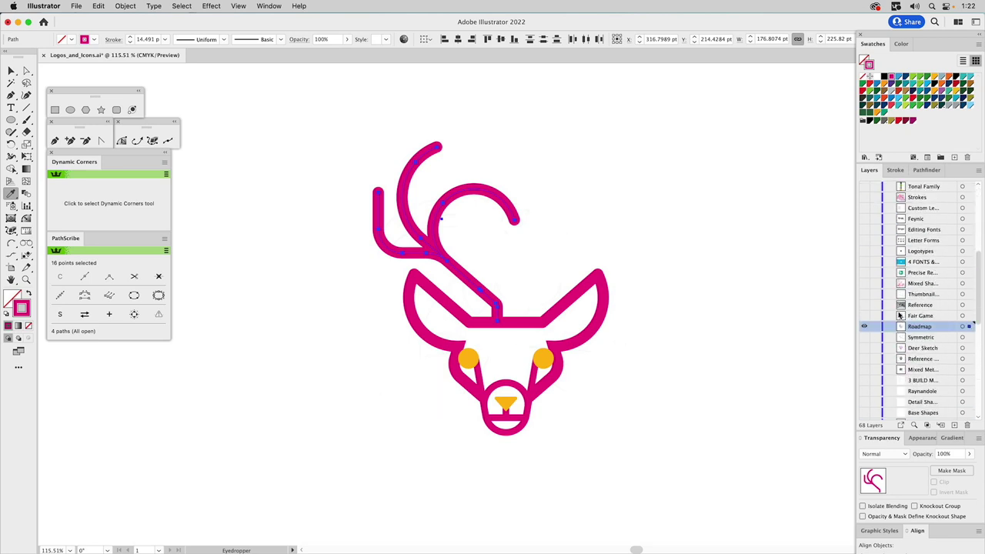
# - Select the three antler paths together with the small vertical stub
pyautogui.press('v')
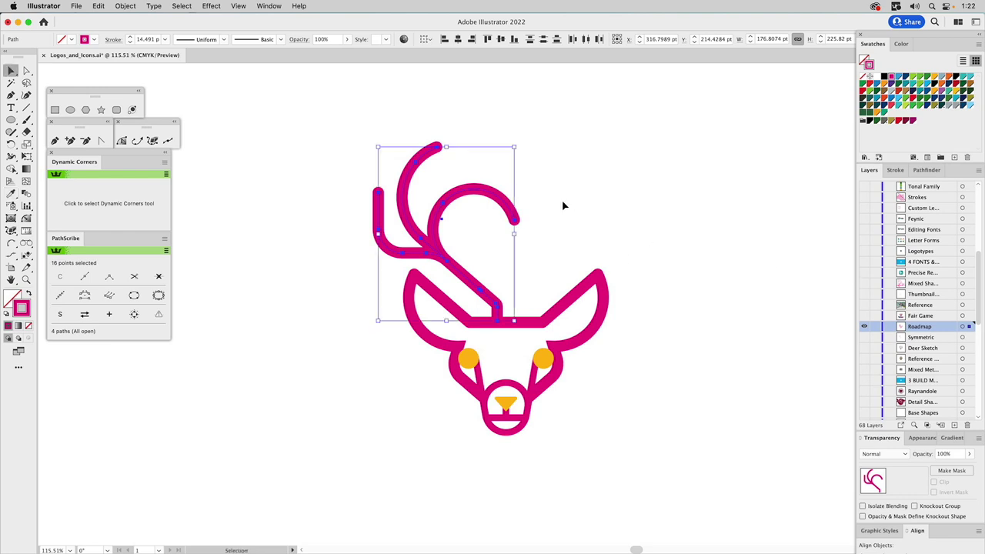
pyautogui.click(565, 207)
pyautogui.moveTo(537, 168); pyautogui.dragTo(379, 266)
pyautogui.keyDown('shift'); pyautogui.click(498, 304); pyautogui.keyUp('shift')
# - Reflect a copy of the antlers from the nose to form the matching right antler
pyautogui.click(11, 143)
pyautogui.moveTo(12, 143); pyautogui.dragTo(34, 158)
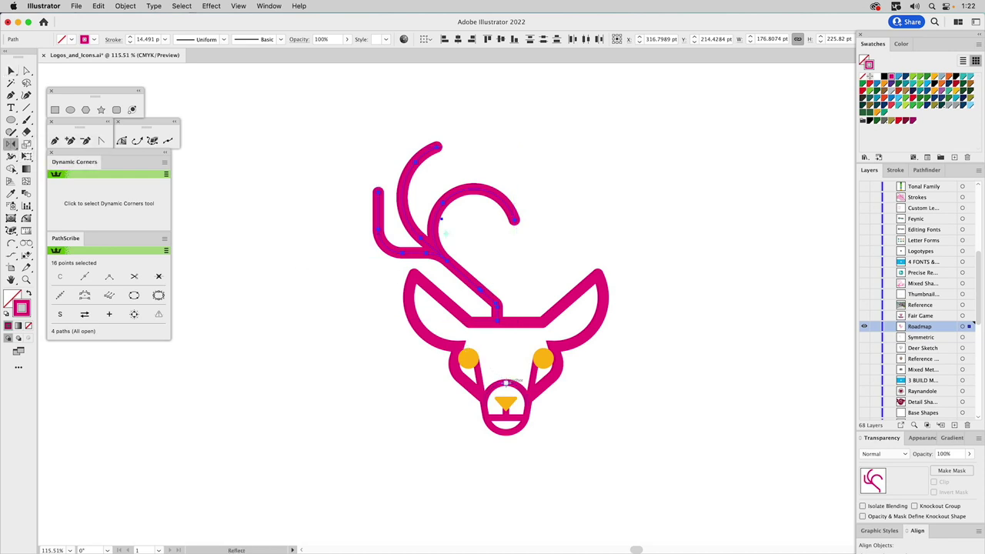
pyautogui.moveTo(506, 388); pyautogui.dragTo(510, 415)
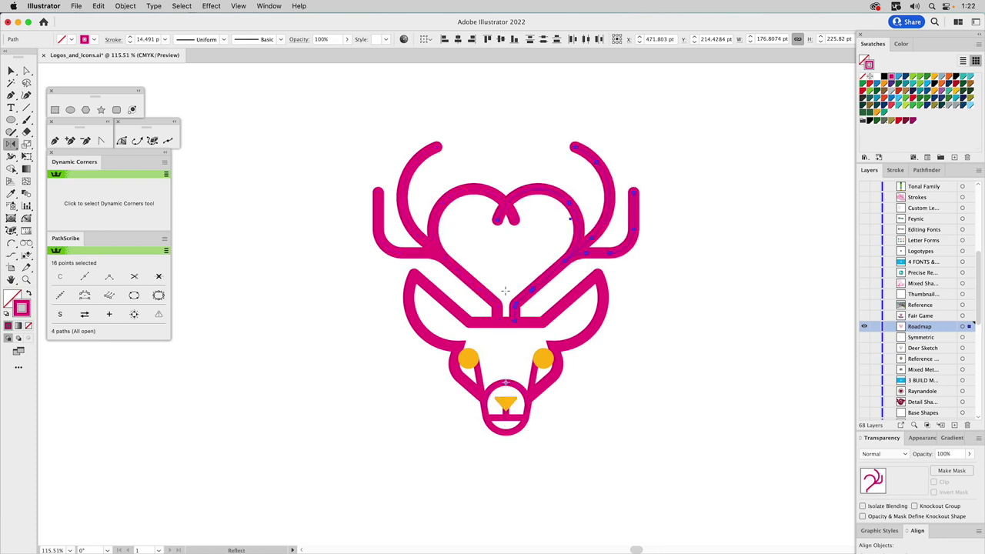
pyautogui.press('v')
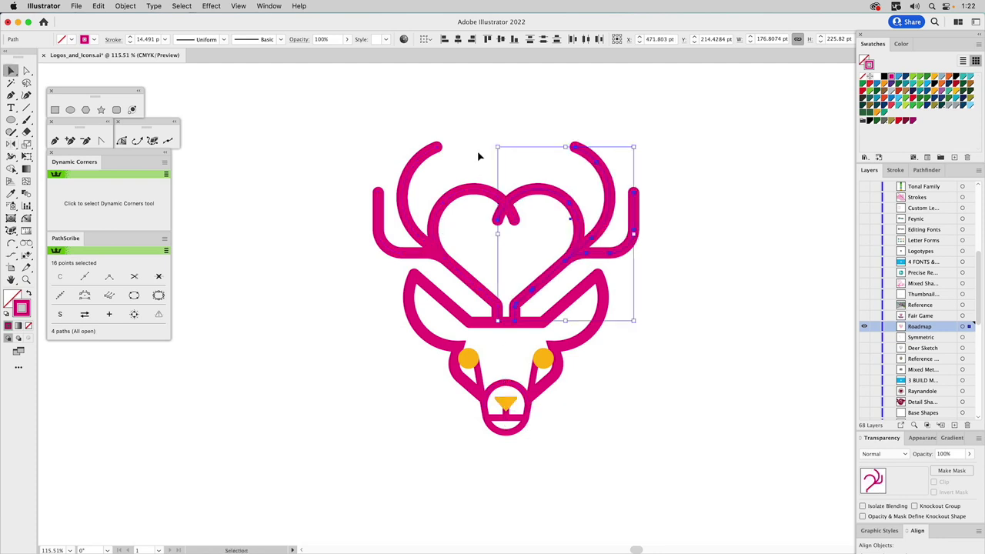
pyautogui.click(491, 219)
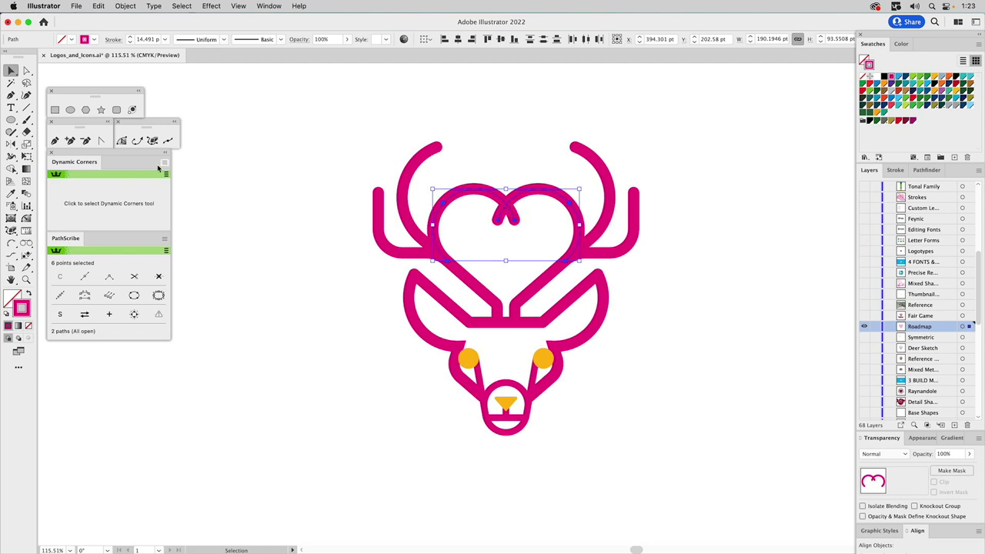
# - Cut the heart path at its top-dip anchor with Scissors to remove the overlapping ends
pyautogui.click(27, 132)
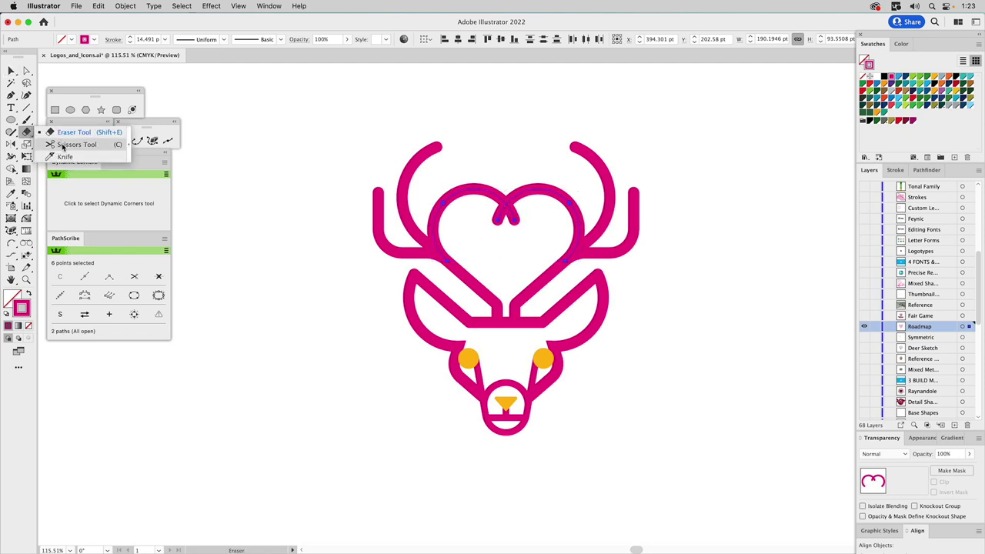
pyautogui.click(63, 145)
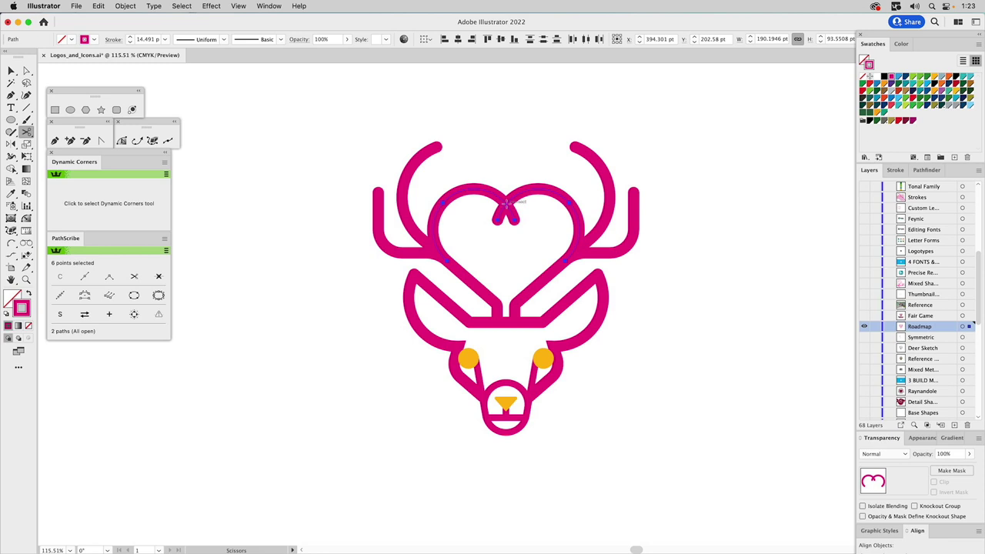
pyautogui.click(505, 201)
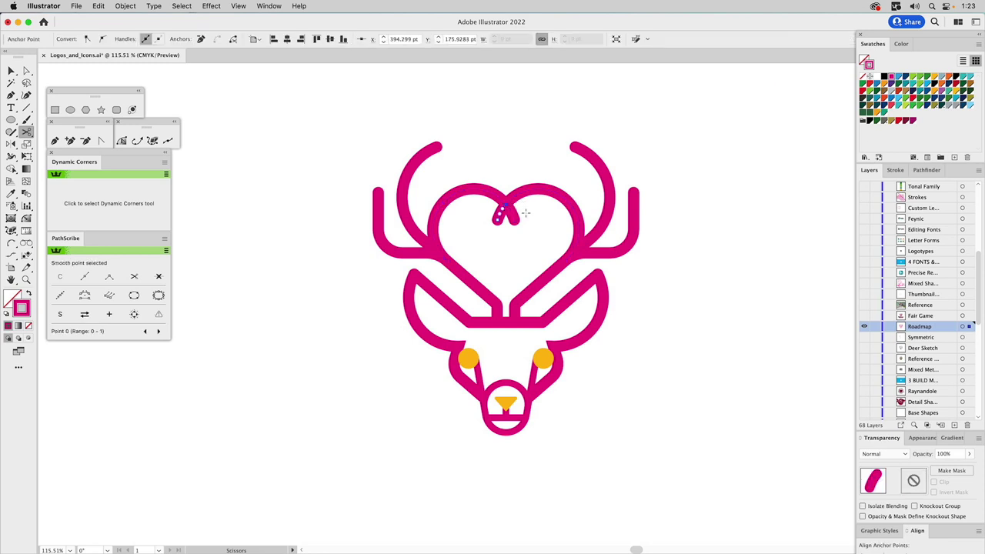
pyautogui.press('v')
pyautogui.keyDown('super'); pyautogui.click(483, 192); pyautogui.keyUp('super')
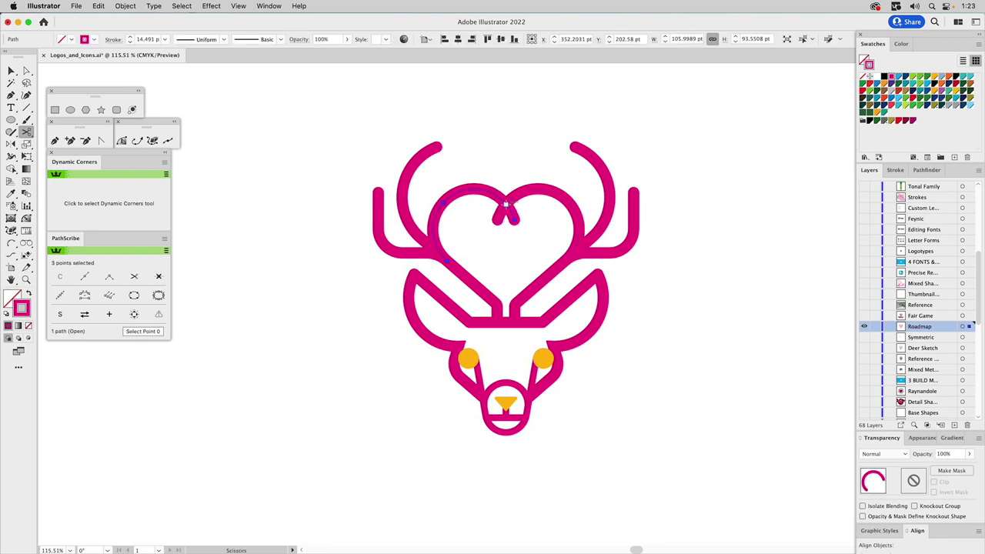
pyautogui.click(505, 205)
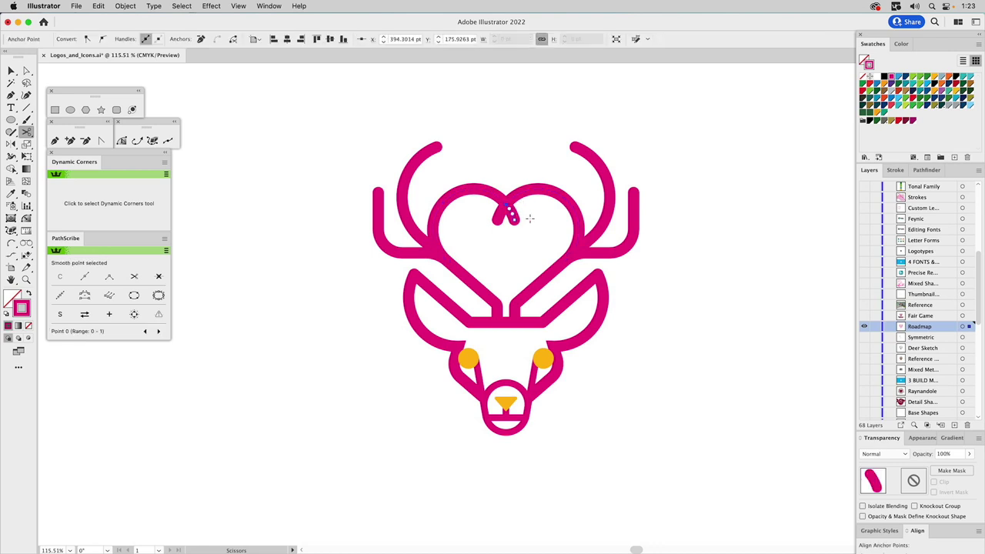
pyautogui.press('v')
pyautogui.click(479, 233)
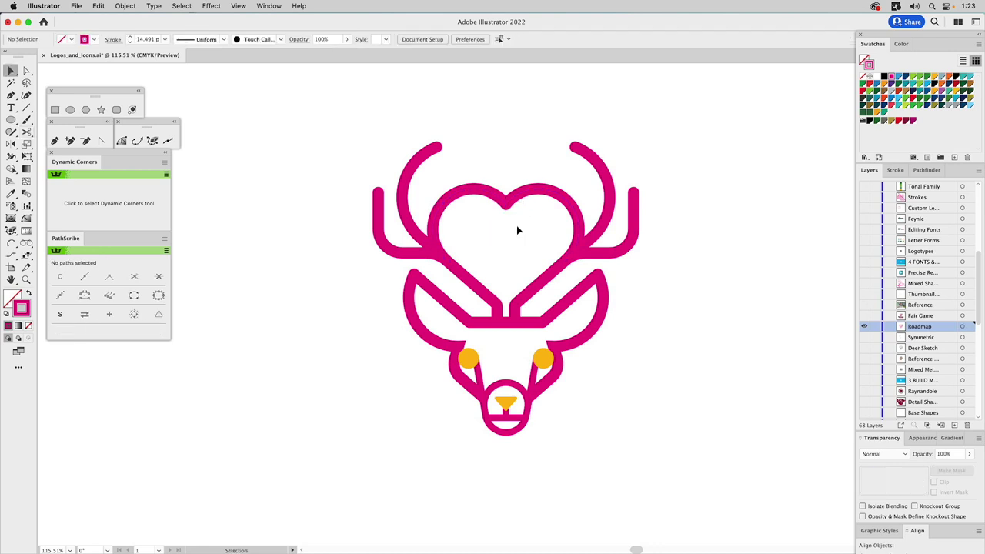
# - Join the heart's two top endpoints into one continuous path
pyautogui.press('a')
pyautogui.moveTo(497, 196); pyautogui.dragTo(508, 222)
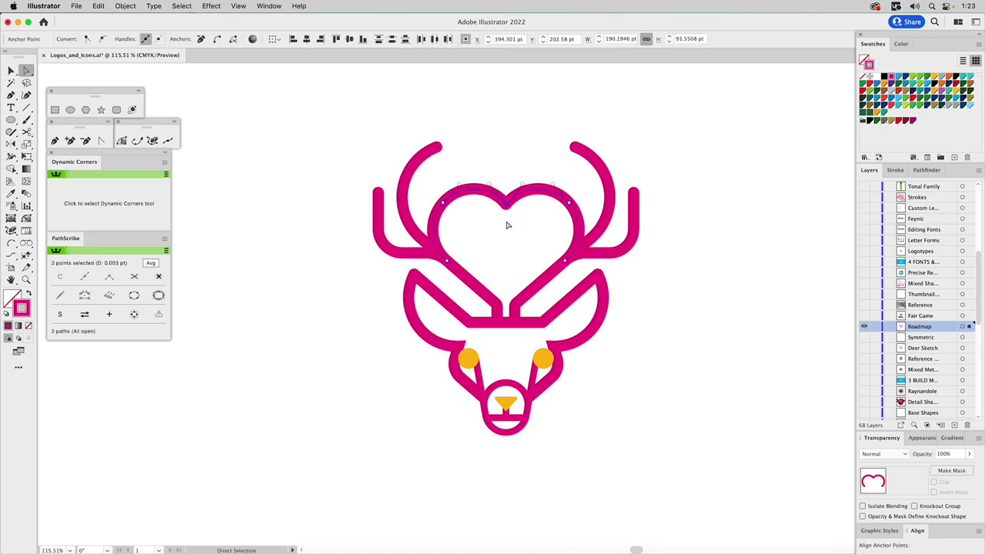
pyautogui.press('v')
pyautogui.press('super+j')
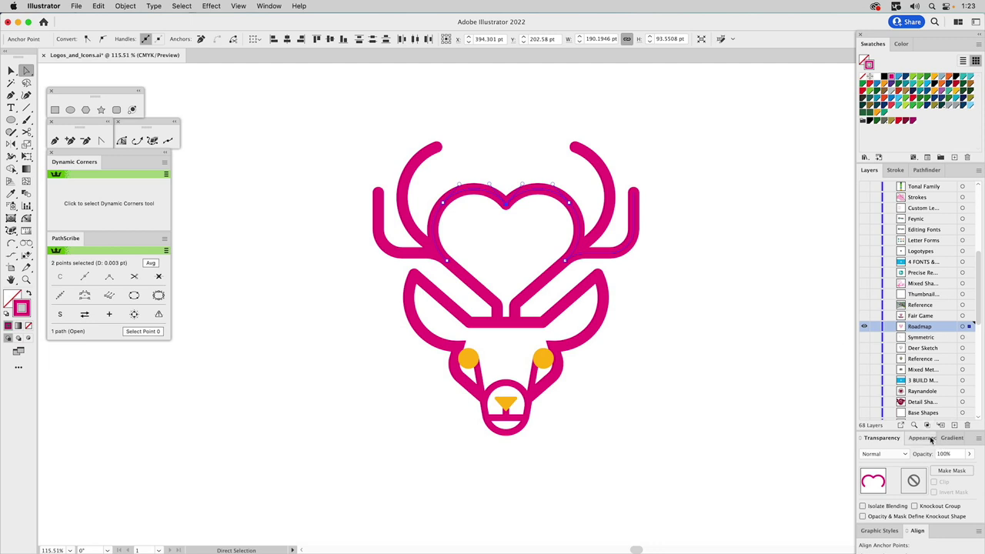
# - Compare mitre and round corner joins on the heart's top notch anchor
pyautogui.click(896, 170)
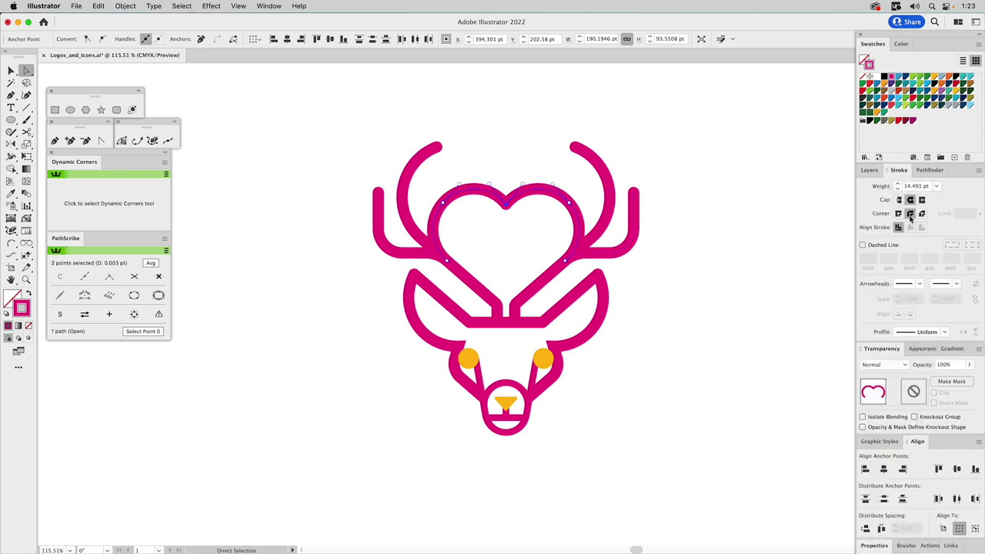
pyautogui.click(898, 214)
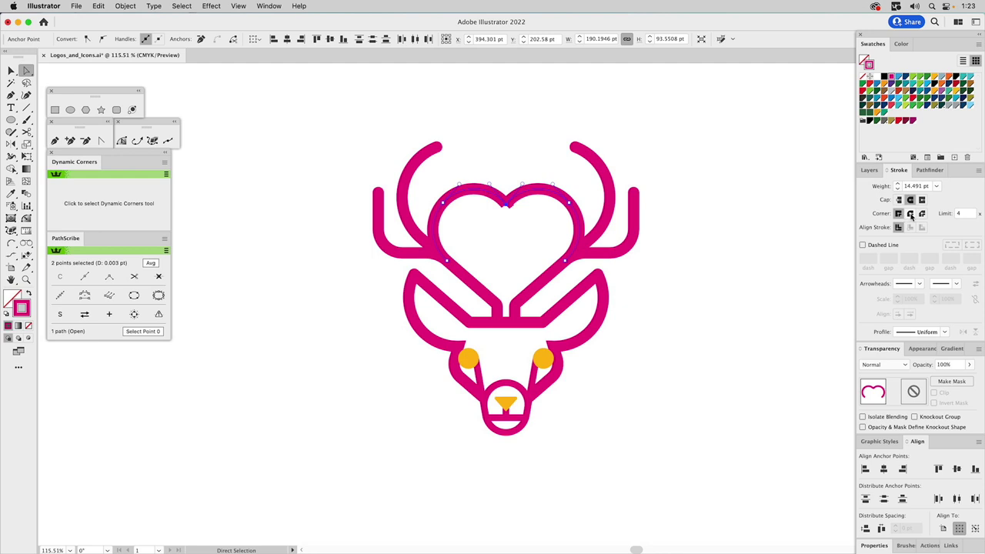
pyautogui.click(911, 214)
pyautogui.click(520, 213)
pyautogui.moveTo(508, 207)
pyautogui.mouseDown()
pyautogui.moveTo(508, 215)
pyautogui.moveTo(508, 206)
pyautogui.mouseUp()
pyautogui.click(507, 207)
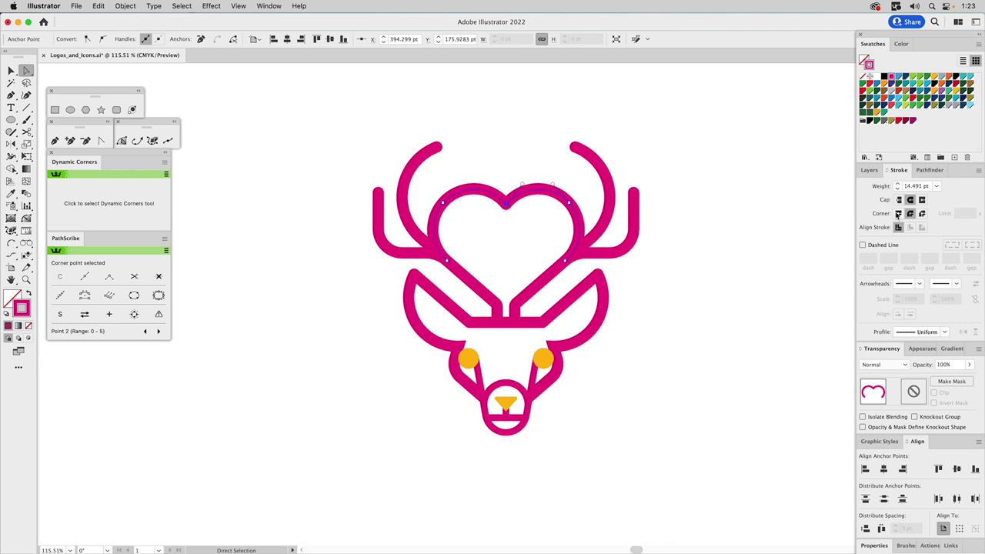
pyautogui.click(898, 214)
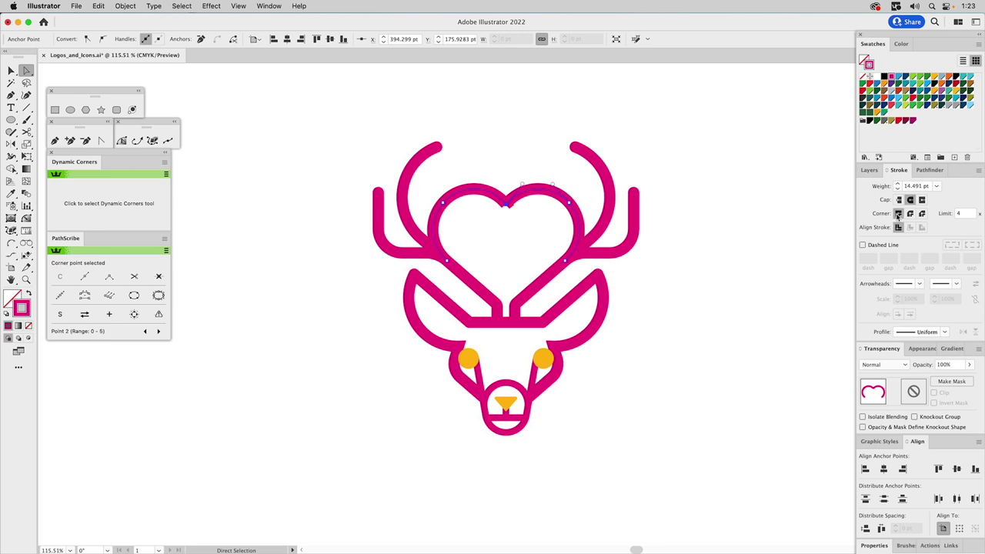
pyautogui.click(910, 214)
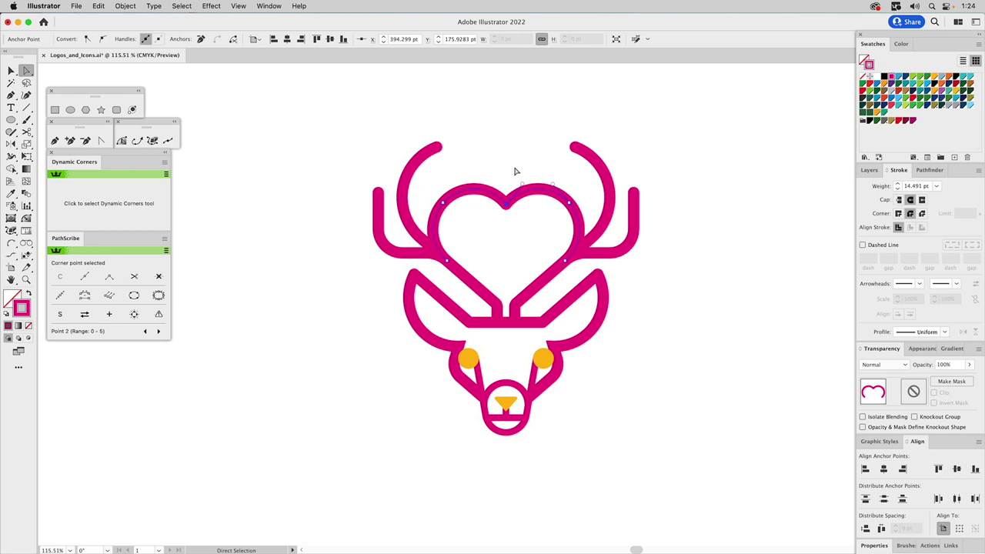
# - Remove the heart's redundant points and give it mitre corner joins
pyautogui.click(159, 315)
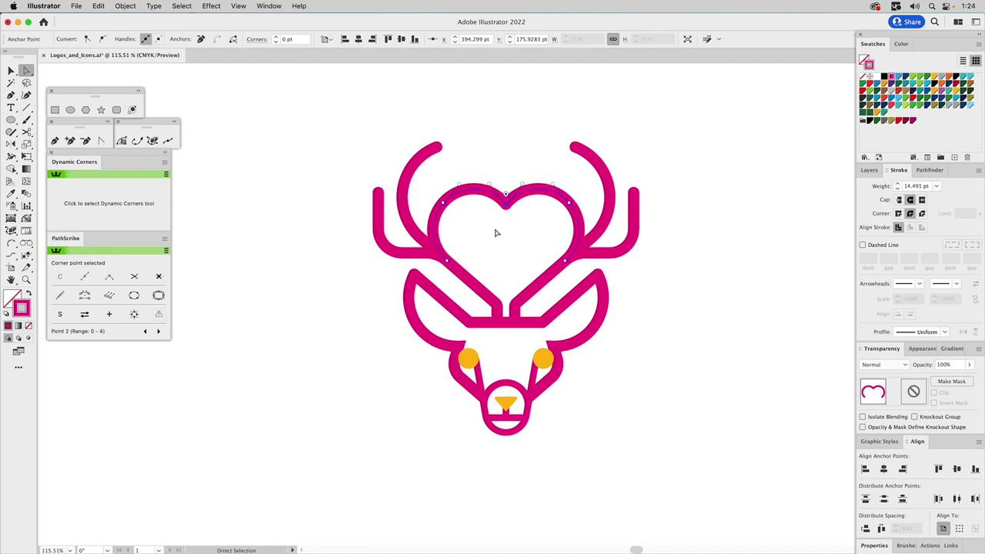
pyautogui.click(898, 213)
pyautogui.click(792, 179)
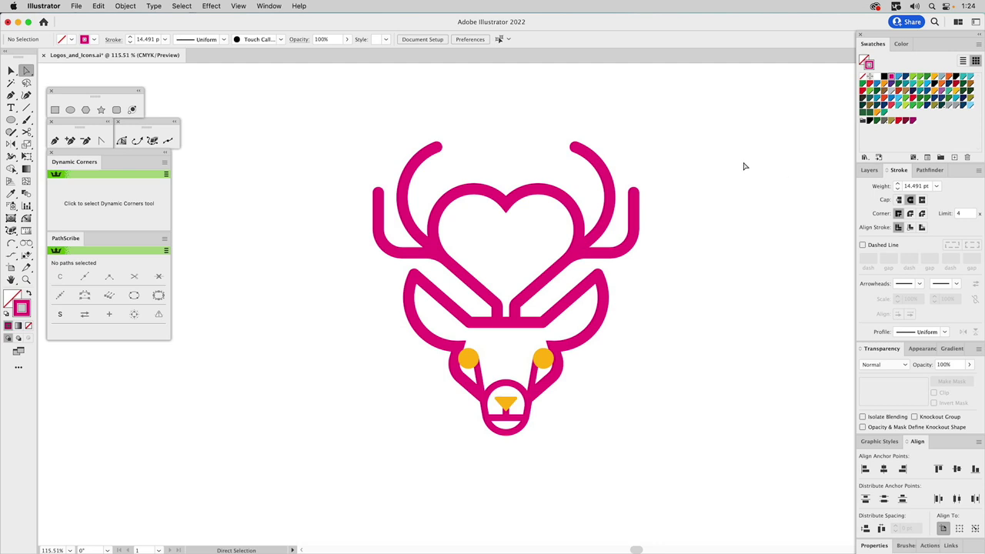
# - Switch layer visibility from Fair Game to Reference to the Thumbnail bird sketch
pyautogui.click(869, 171)
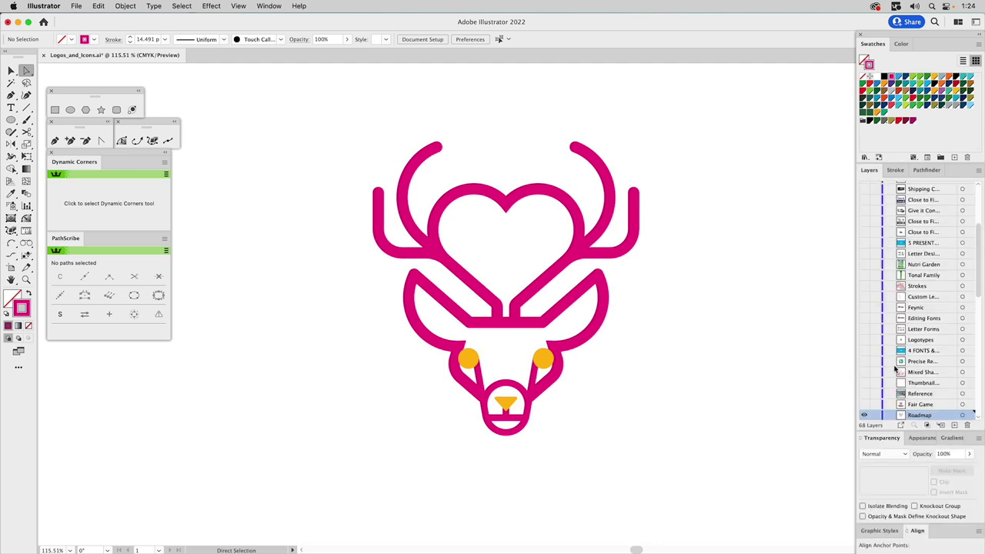
pyautogui.keyDown('alt'); pyautogui.click(863, 404); pyautogui.keyUp('alt')
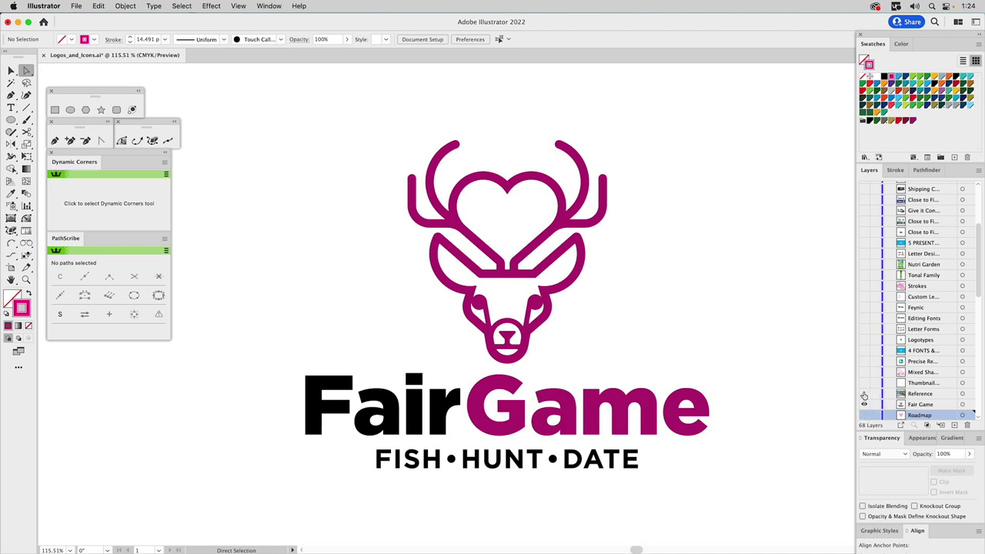
pyautogui.keyDown('alt'); pyautogui.click(864, 393); pyautogui.keyUp('alt')
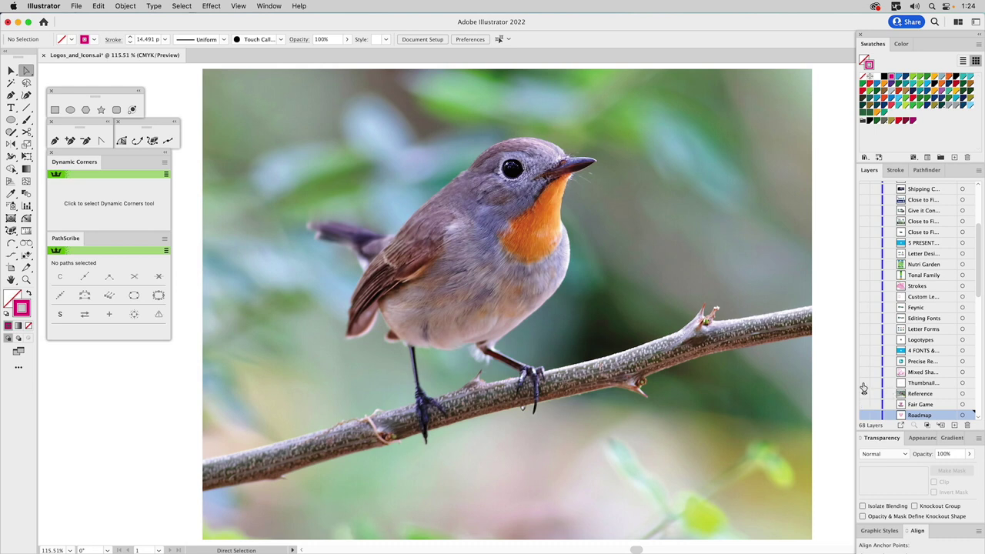
pyautogui.click(864, 384)
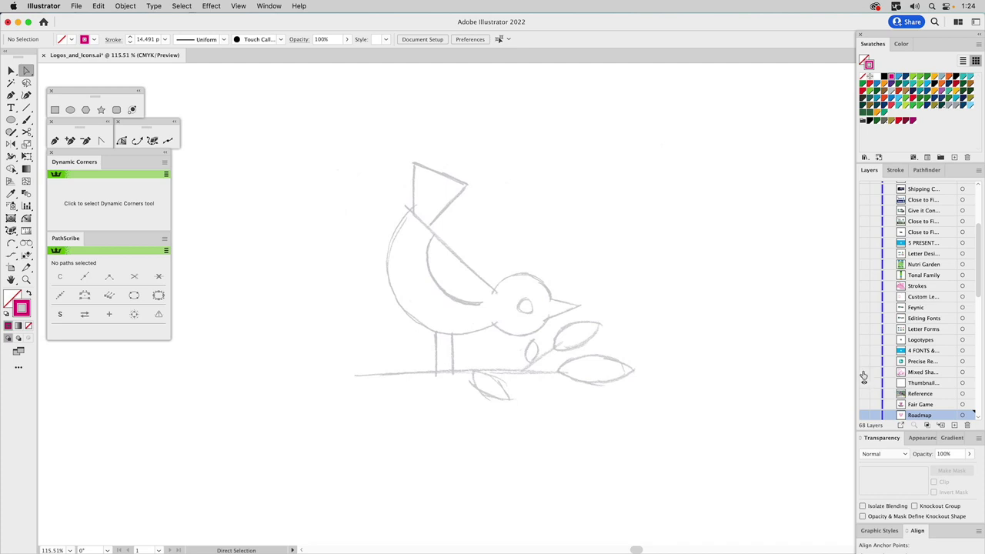
# - Show the Mixed Shapes layer and select the two leg bars, both twigs and the branch bar
pyautogui.click(863, 372)
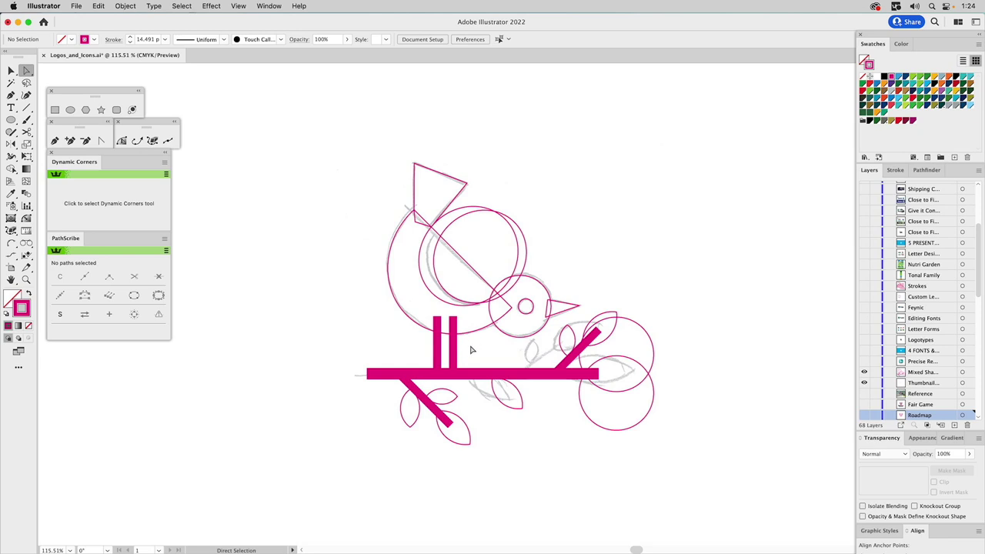
pyautogui.press('v')
pyautogui.moveTo(468, 345); pyautogui.dragTo(424, 358)
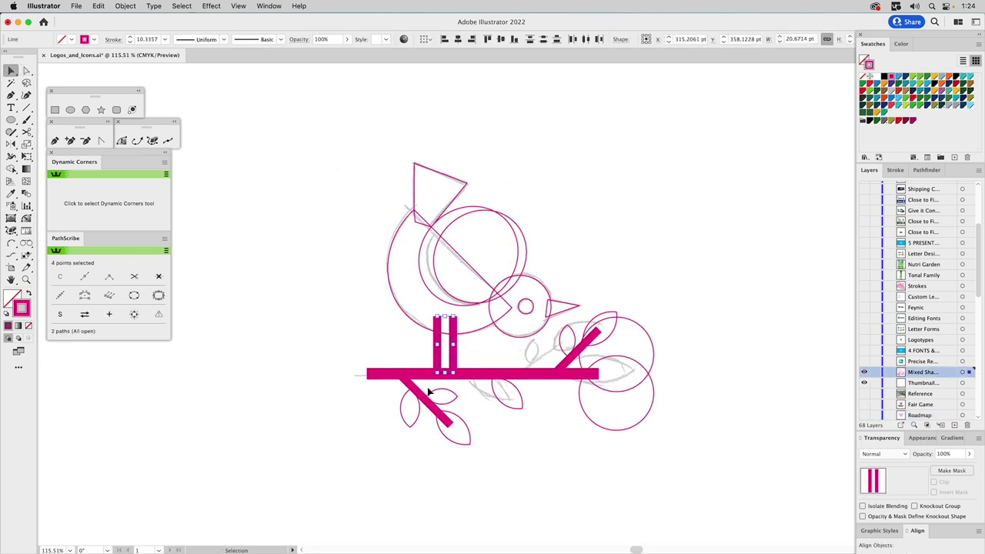
pyautogui.keyDown('shift'); pyautogui.click(414, 393); pyautogui.keyUp('shift')
pyautogui.keyDown('shift'); pyautogui.click(567, 363); pyautogui.keyUp('shift')
pyautogui.keyDown('shift'); pyautogui.click(528, 376); pyautogui.keyUp('shift')
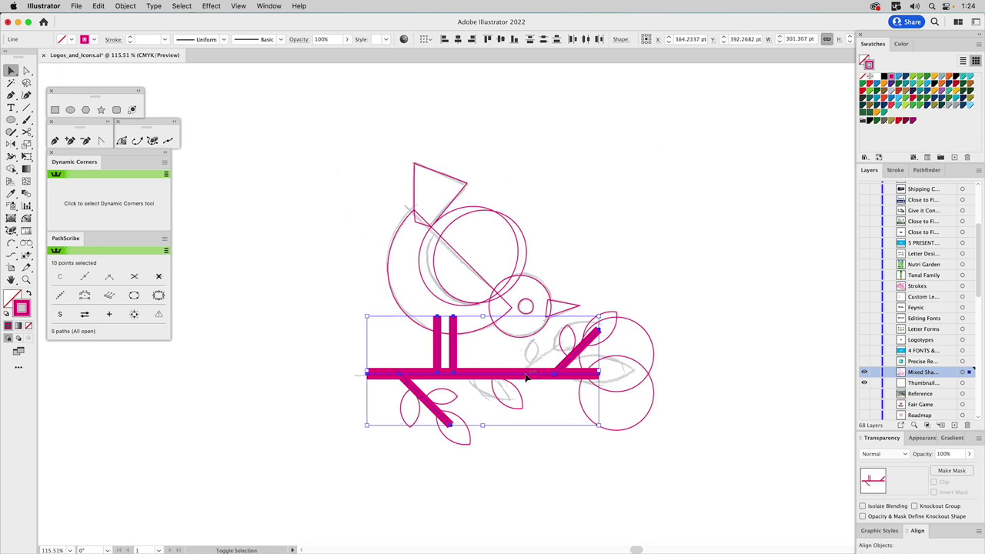
# - Outline the selected strokes and unite the five branch pieces into one filled shape
pyautogui.click(126, 6)
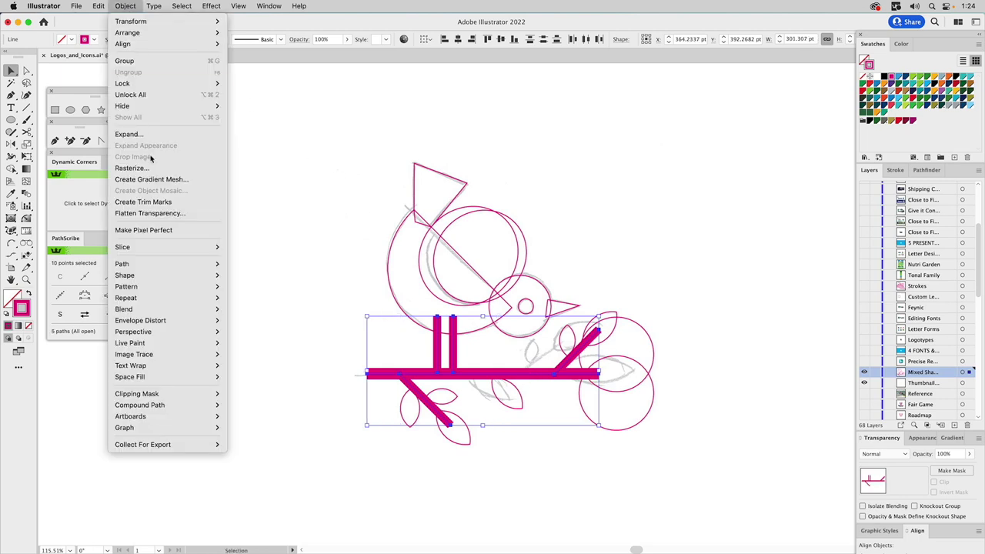
pyautogui.moveTo(154, 267)
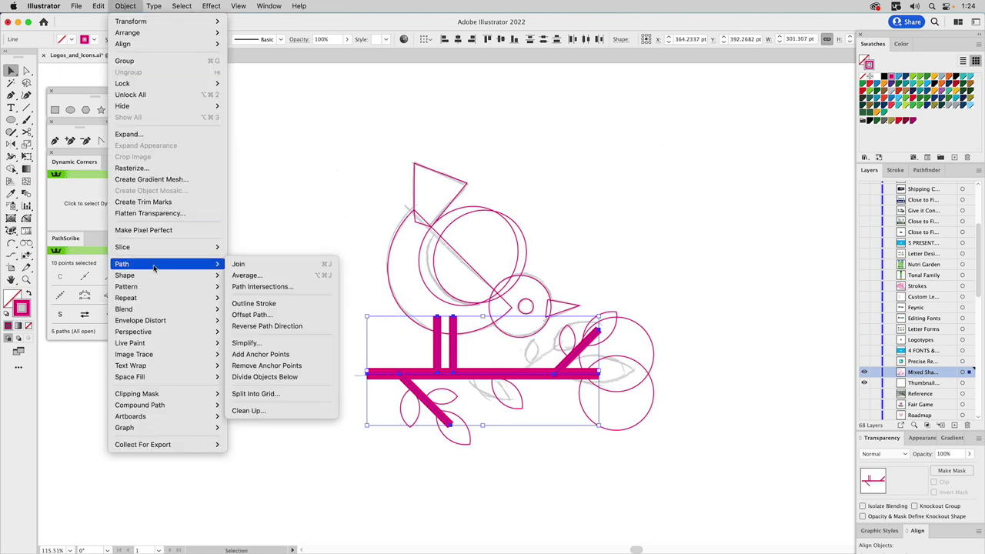
pyautogui.click(252, 305)
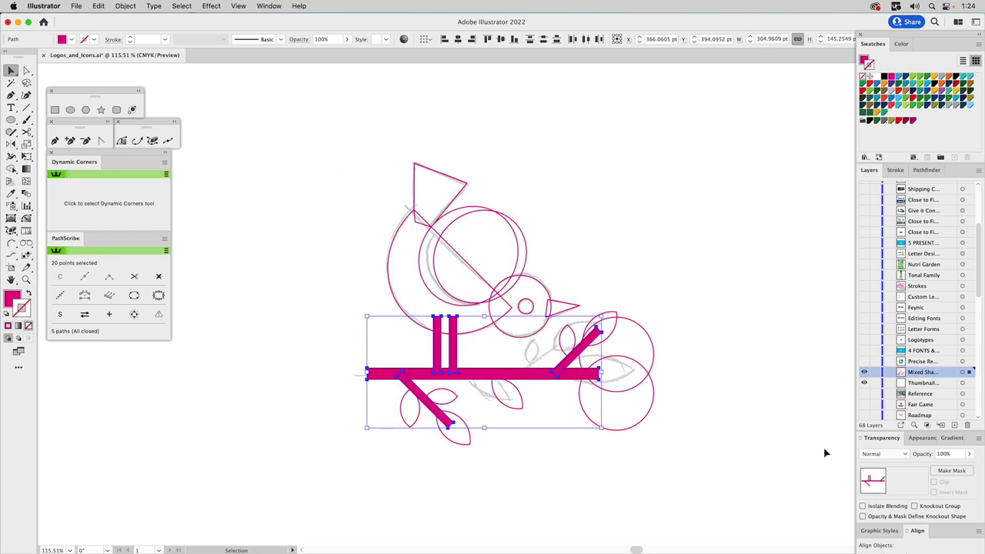
pyautogui.click(927, 171)
pyautogui.click(865, 198)
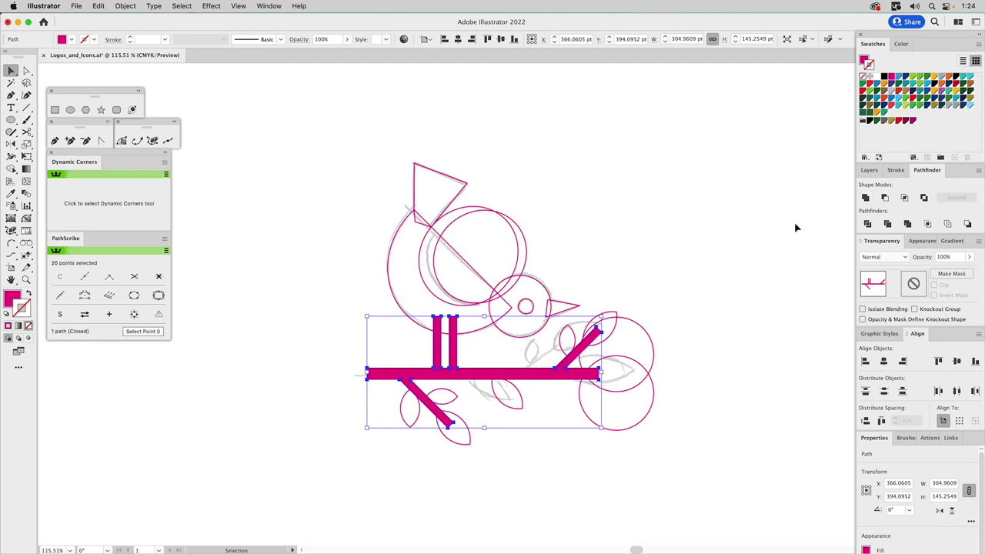
pyautogui.moveTo(666, 351); pyautogui.dragTo(632, 394)
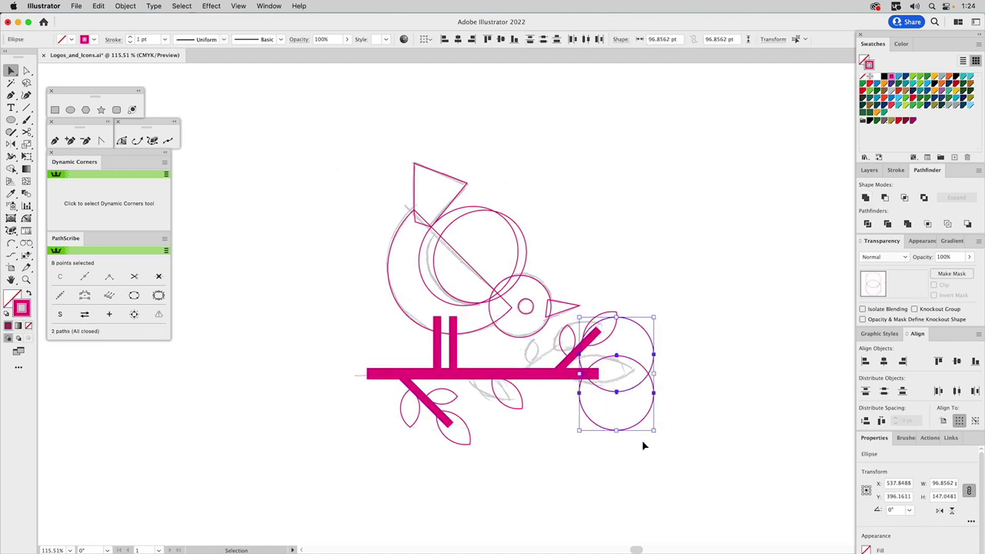
# - Intersect the right circles into a leaf, unite head and body, then subtract the overlapping circle
pyautogui.click(904, 198)
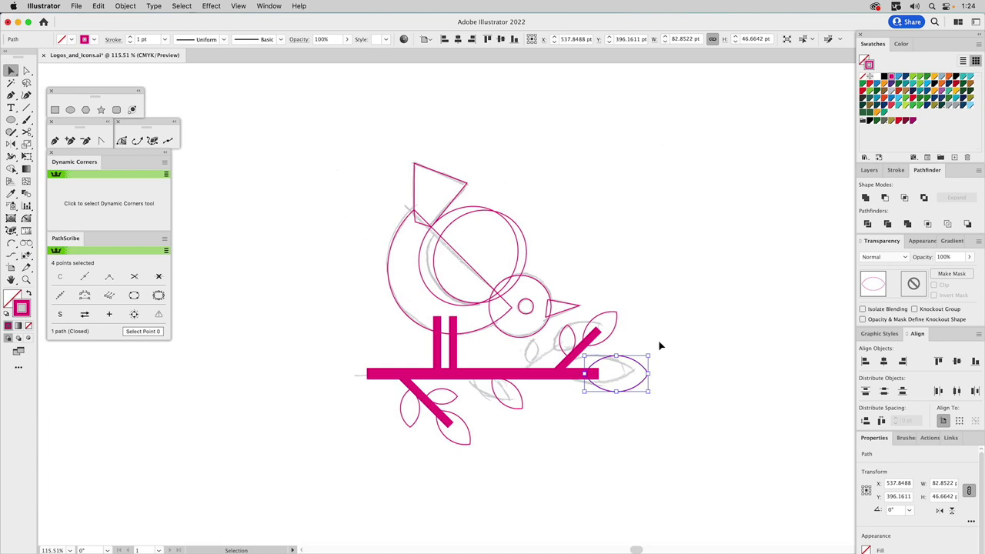
pyautogui.click(408, 218)
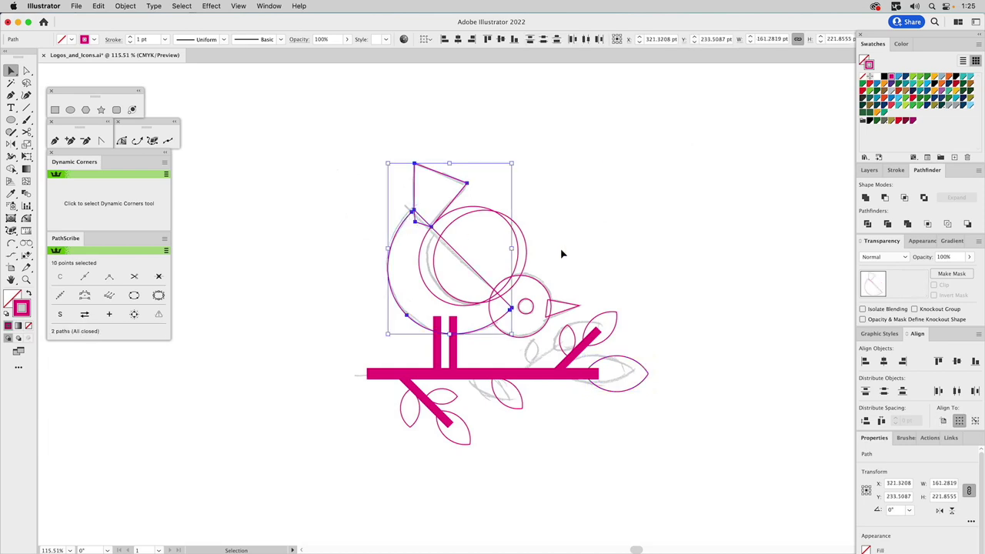
pyautogui.click(865, 198)
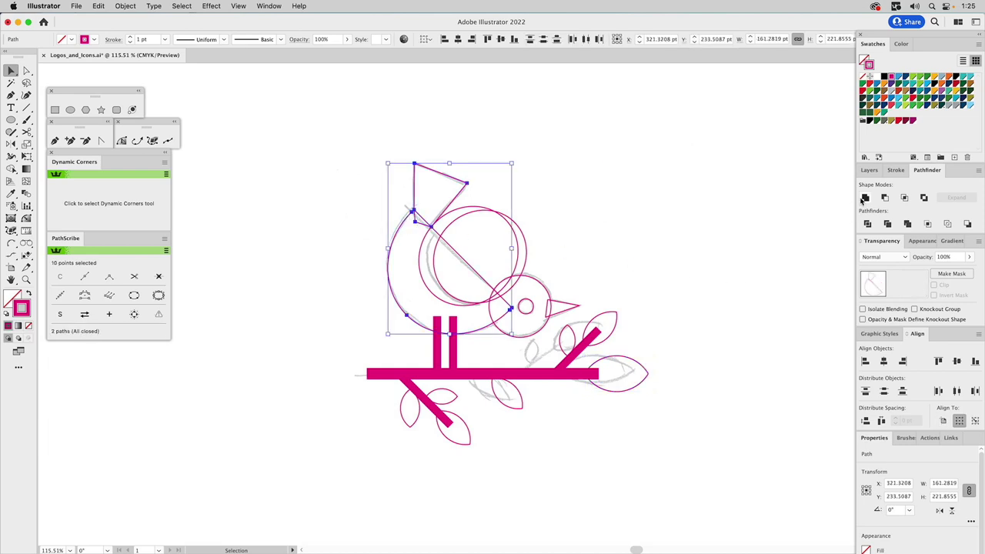
pyautogui.click(465, 214)
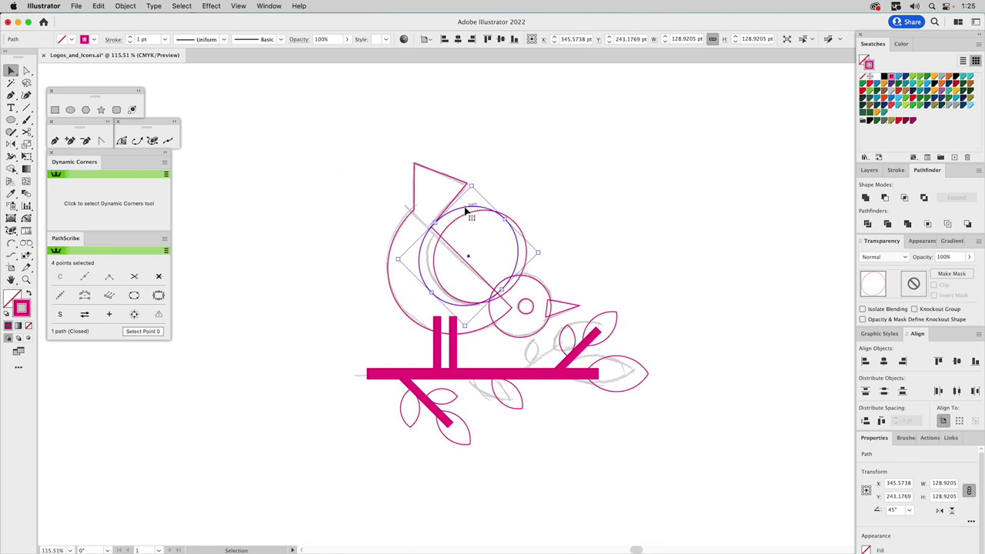
pyautogui.keyDown('shift'); pyautogui.click(464, 193); pyautogui.keyUp('shift')
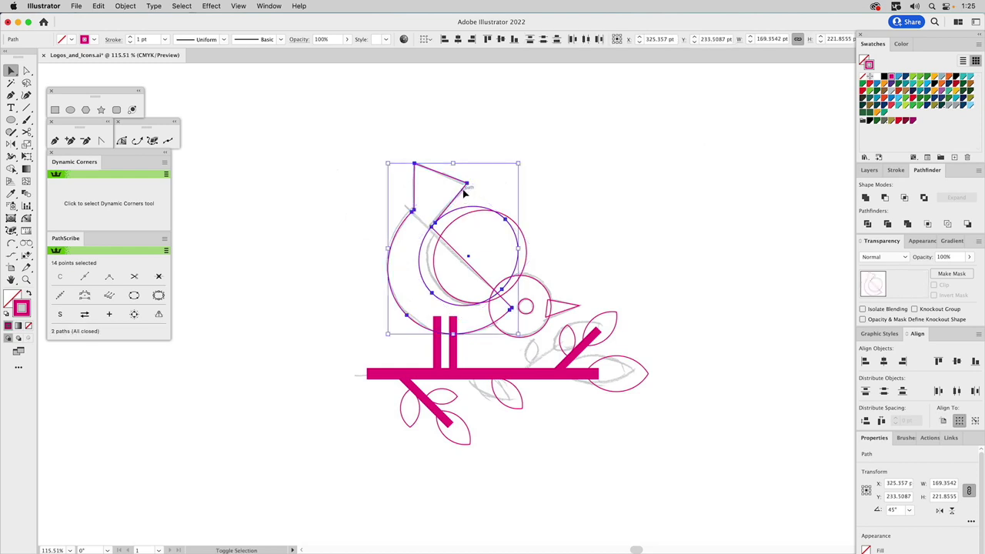
pyautogui.click(885, 198)
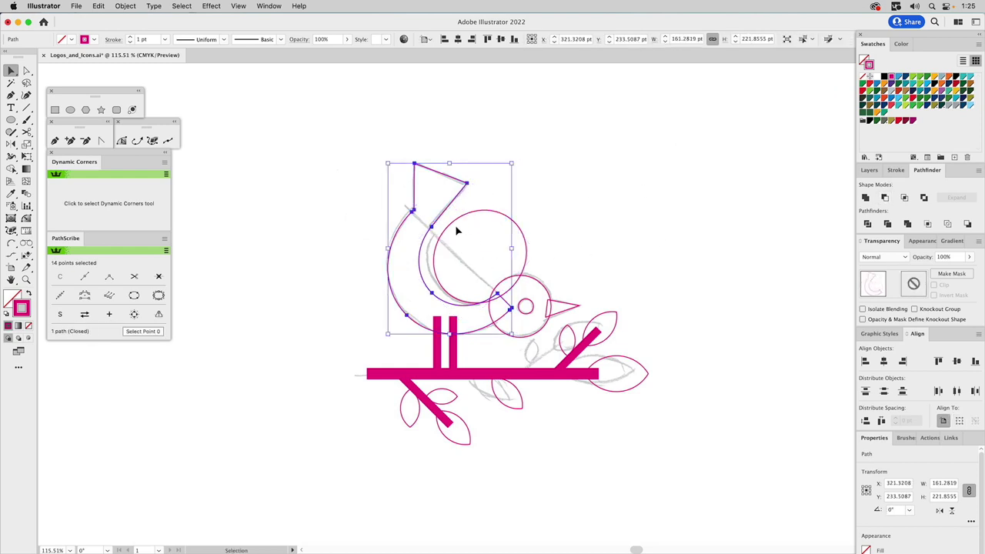
# - Intersect the head-and-body path with the second circle
pyautogui.click(577, 188)
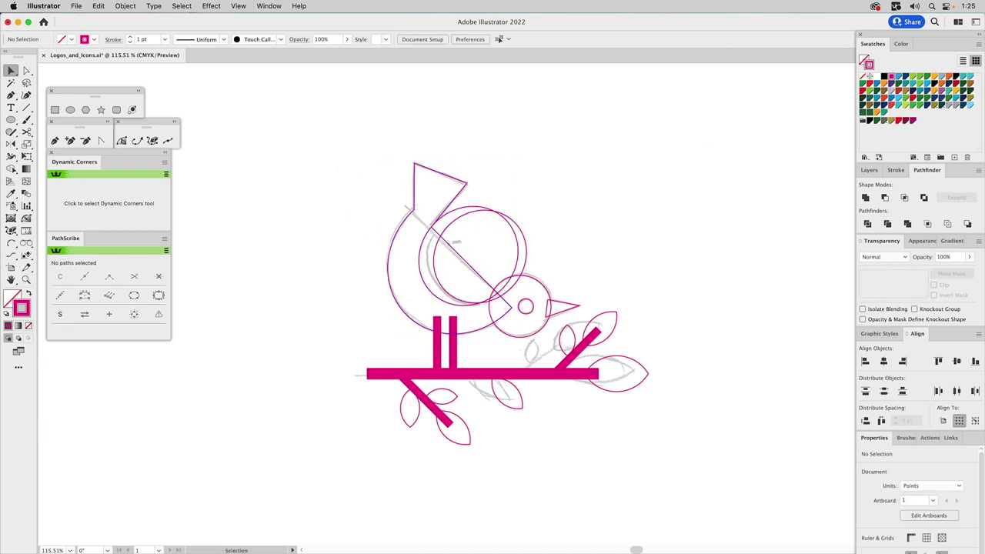
pyautogui.click(450, 248)
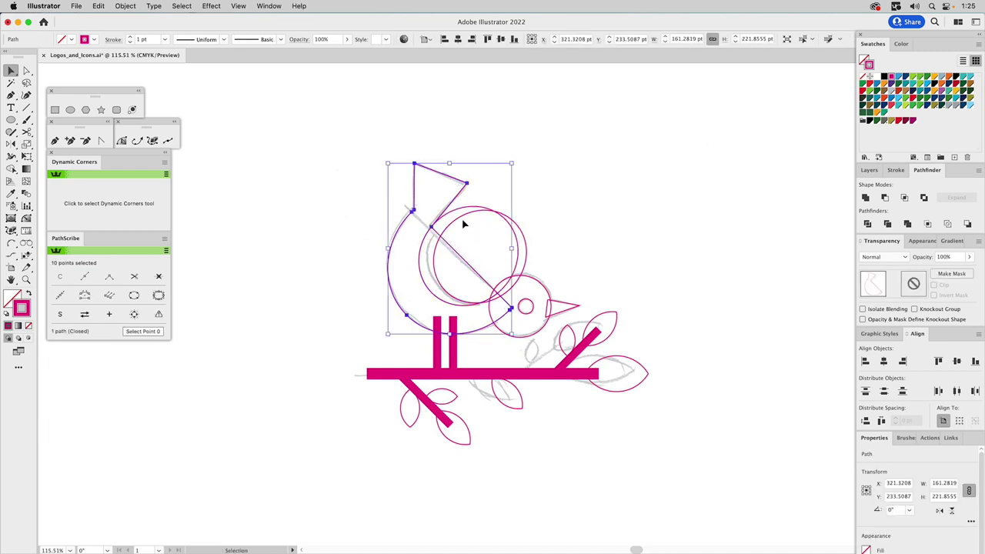
pyautogui.keyDown('shift'); pyautogui.click(463, 221); pyautogui.keyUp('shift')
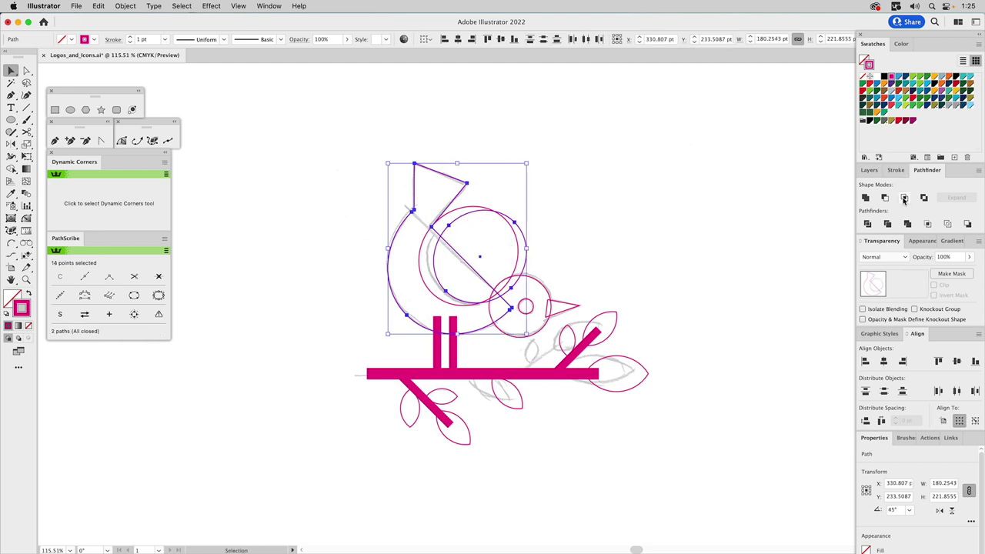
pyautogui.click(905, 197)
# - Subtract the half-circle from the body, then unite body, head circle and beak
pyautogui.click(472, 213)
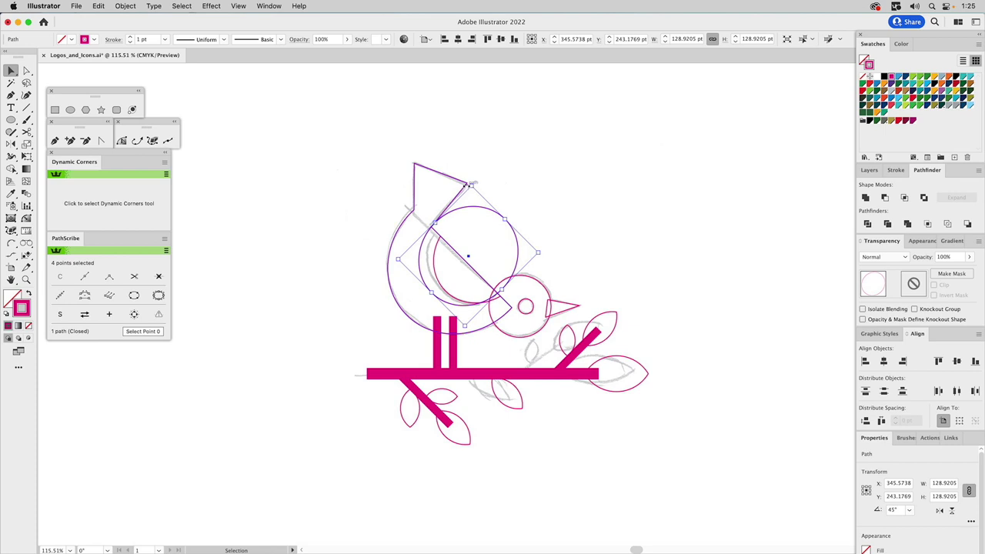
pyautogui.keyDown('shift'); pyautogui.click(460, 182); pyautogui.keyUp('shift')
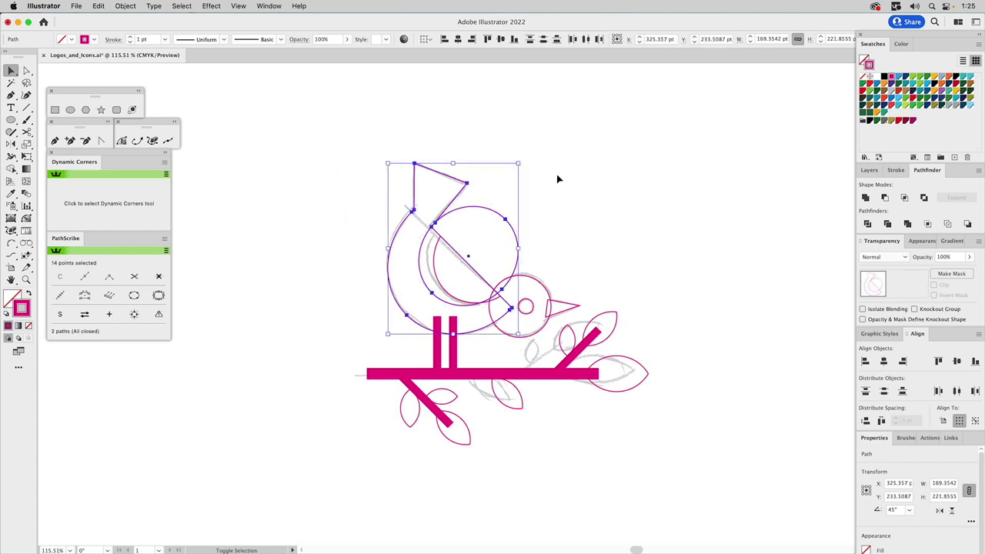
pyautogui.click(885, 198)
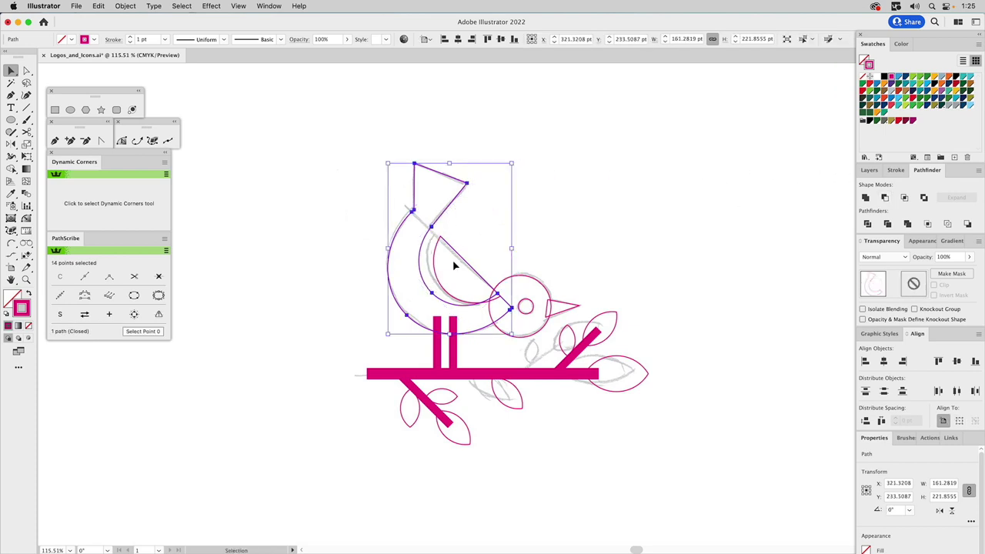
pyautogui.keyDown('shift'); pyautogui.click(486, 308); pyautogui.keyUp('shift')
pyautogui.keyDown('shift'); pyautogui.click(574, 310); pyautogui.keyUp('shift')
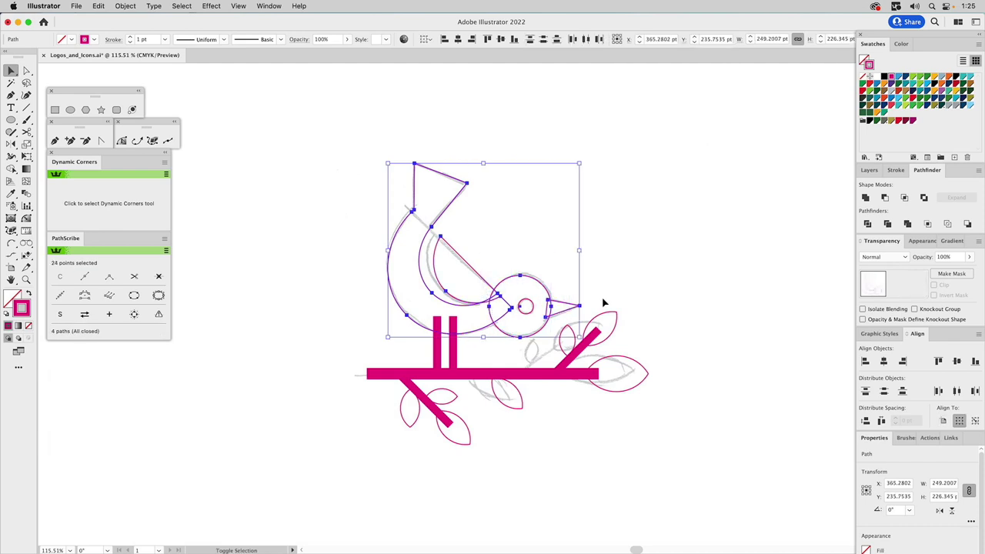
pyautogui.click(864, 198)
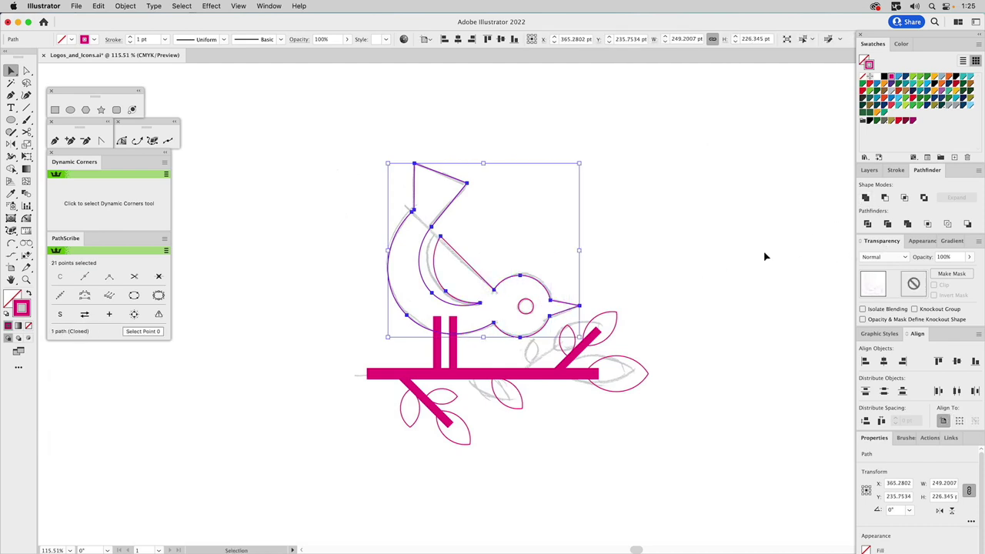
# - Punch the eye out with Minus Front and unite the bird and branch into one shape
pyautogui.click(528, 305)
pyautogui.keyDown('shift'); pyautogui.click(539, 282); pyautogui.keyUp('shift')
pyautogui.click(885, 199)
pyautogui.moveTo(655, 259); pyautogui.dragTo(347, 445)
pyautogui.click(865, 198)
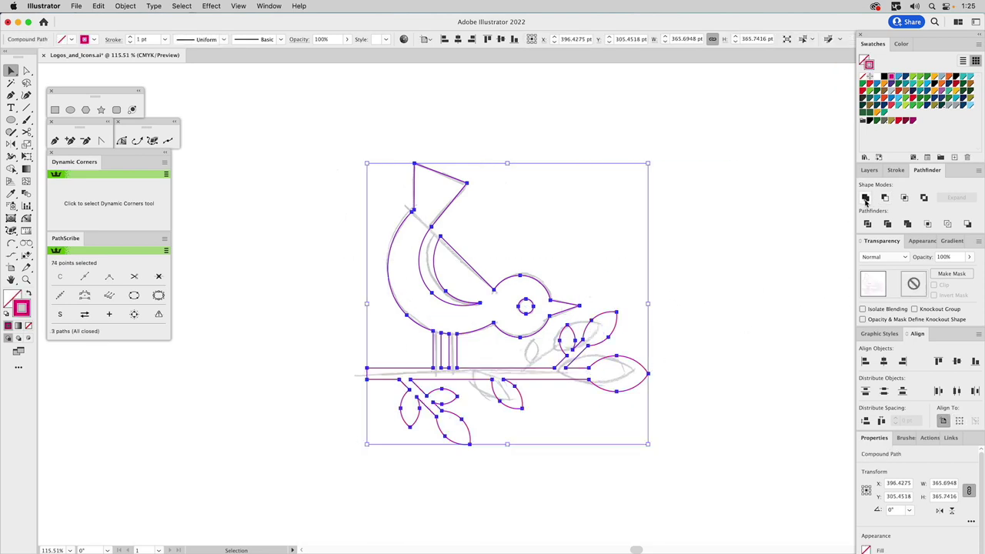
# - Fill the merged bird artwork solid teal with no stroke
pyautogui.click(914, 242)
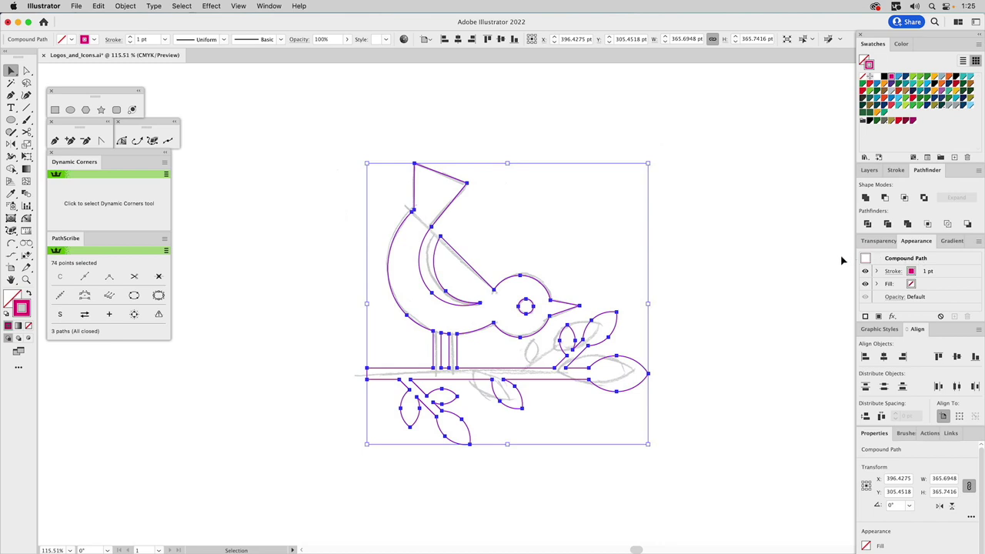
pyautogui.click(121, 6)
pyautogui.moveTo(180, 406)
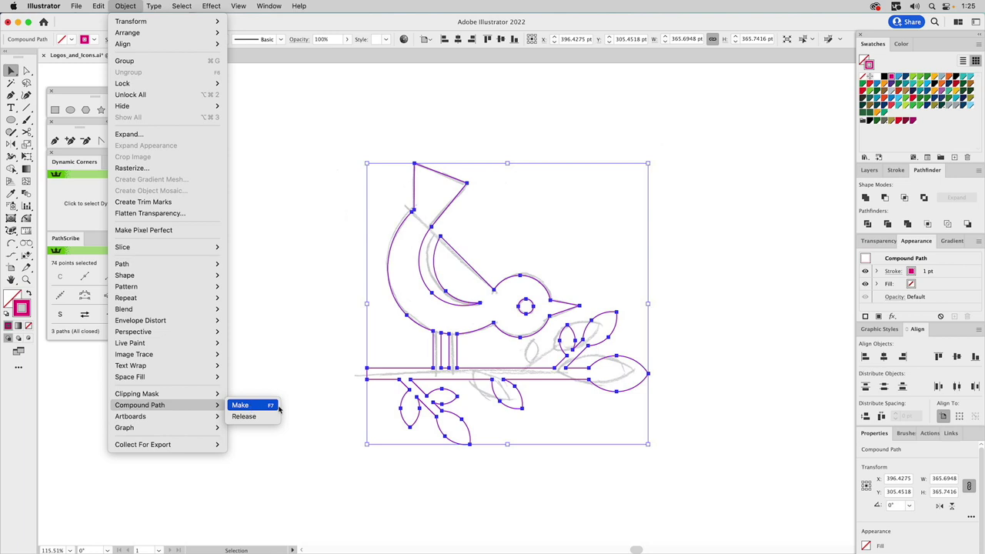
pyautogui.click(299, 274)
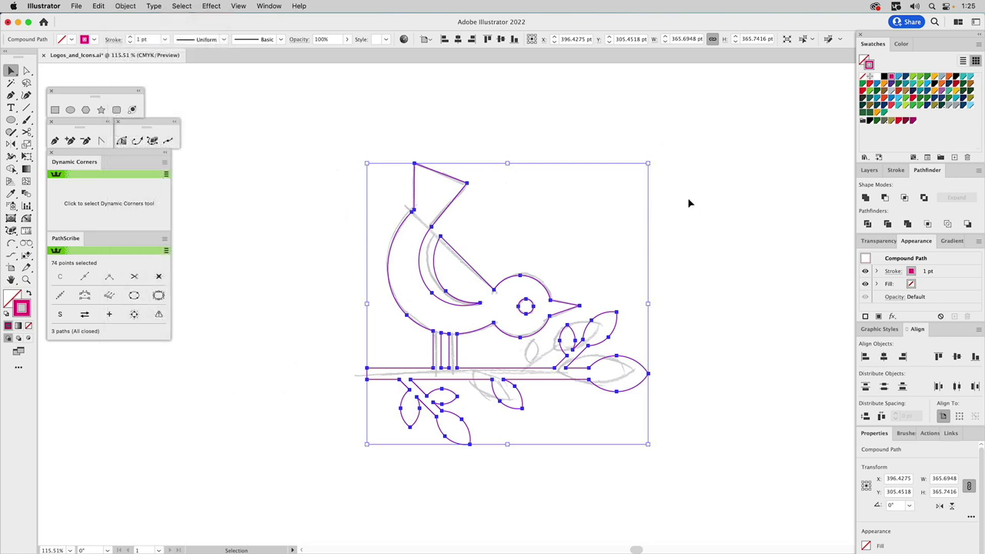
pyautogui.click(878, 241)
pyautogui.click(869, 170)
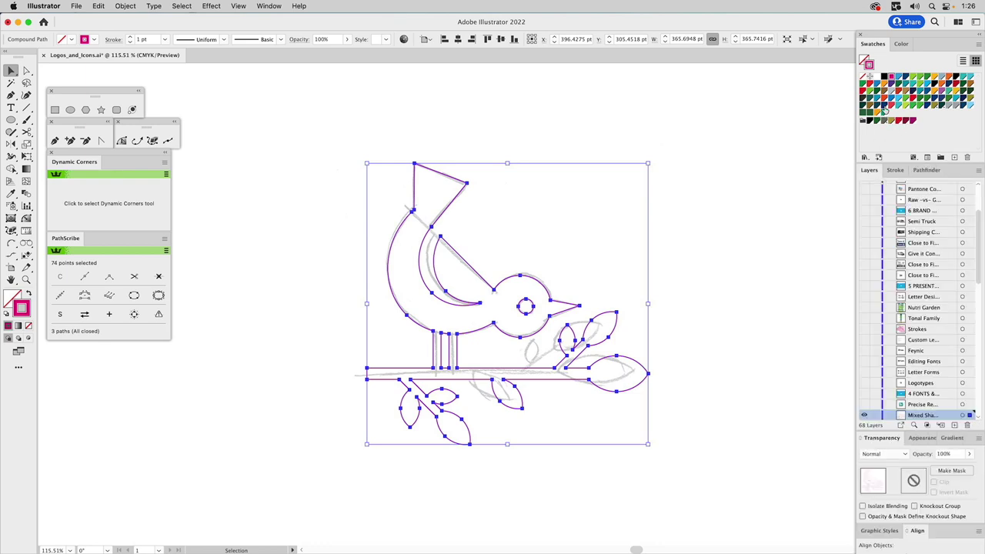
pyautogui.moveTo(957, 100); pyautogui.dragTo(869, 65)
pyautogui.click(874, 67)
pyautogui.click(862, 76)
pyautogui.click(755, 202)
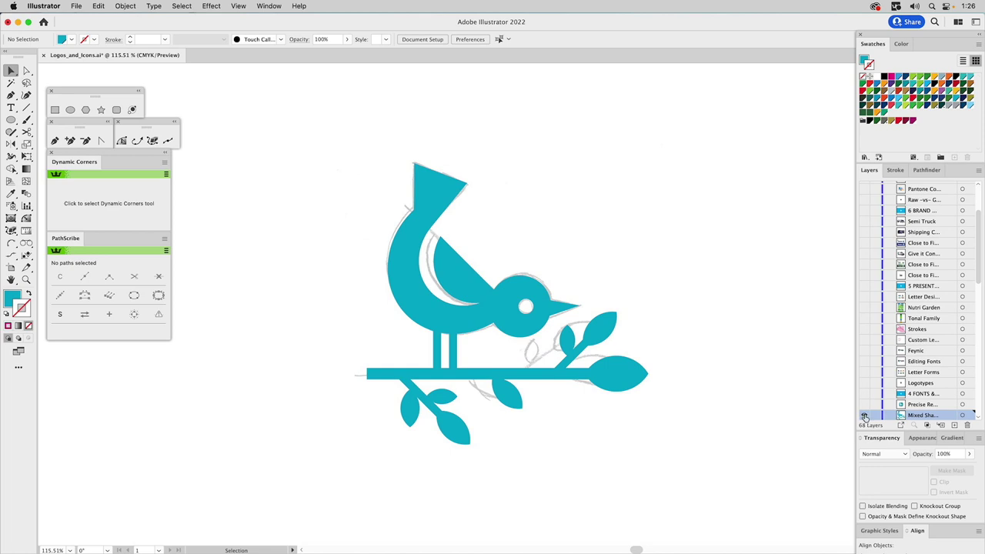
# - Swap the Mixed Shapes layer for the app icon layer, then reveal the 4 FONTS & LOGOTYPES title
pyautogui.click(864, 416)
pyautogui.click(864, 405)
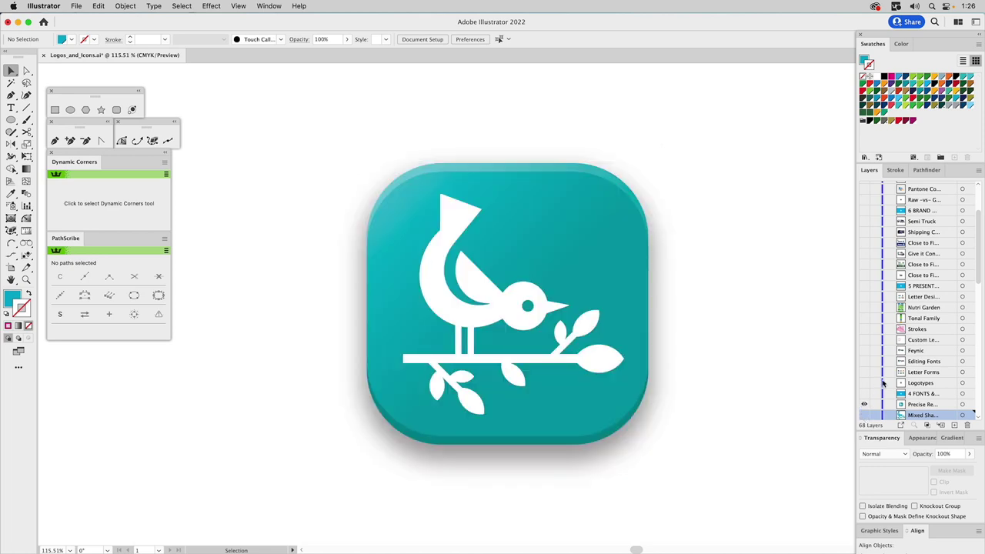
pyautogui.scroll(-3, 866, 401)
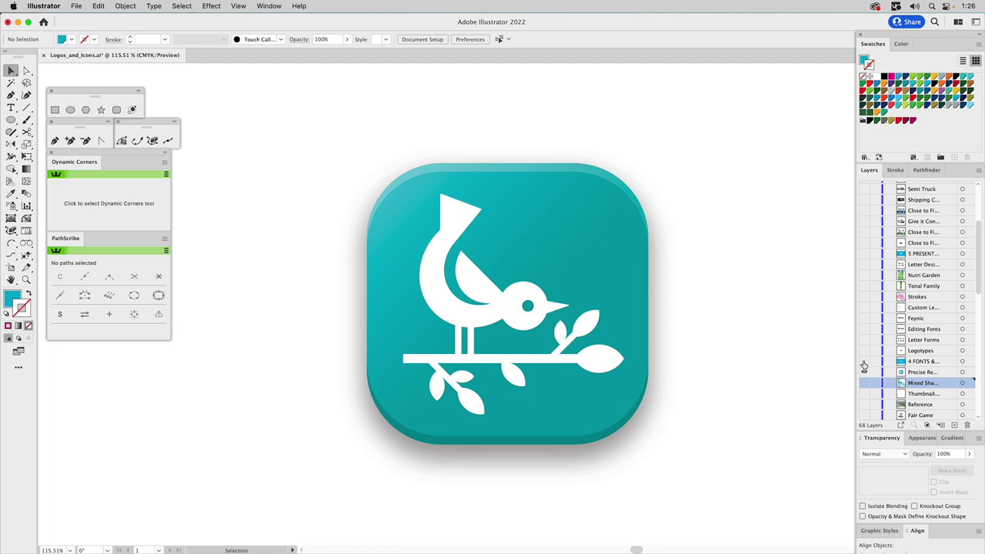
pyautogui.click(864, 362)
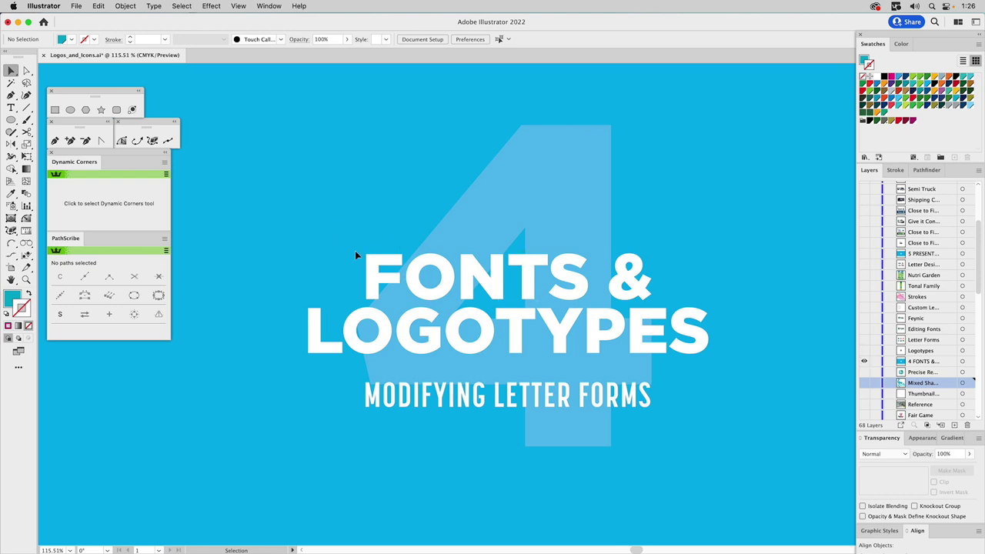
# - Make the Logotypes layer visible and active to display the four FIRST FOUNDER variations
pyautogui.click(864, 352)
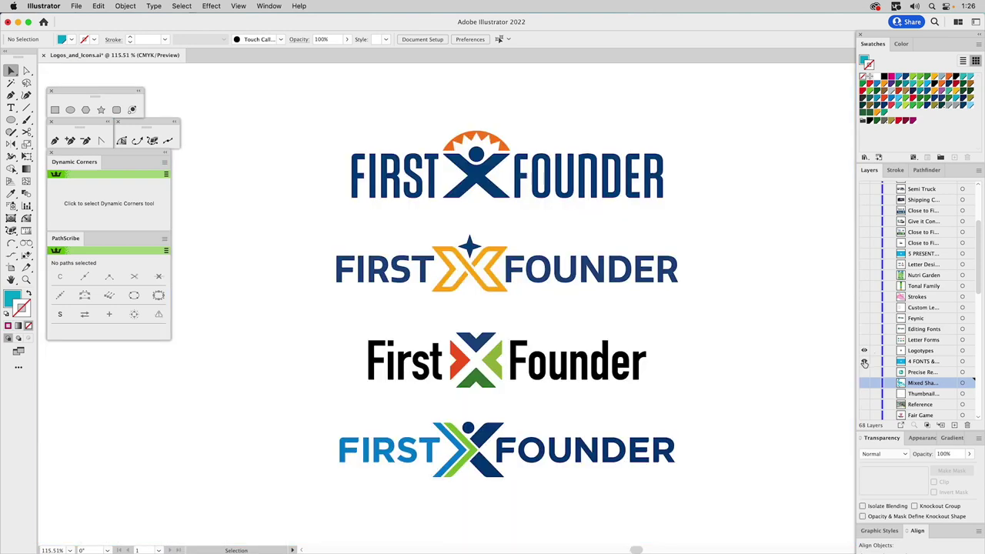
pyautogui.click(926, 353)
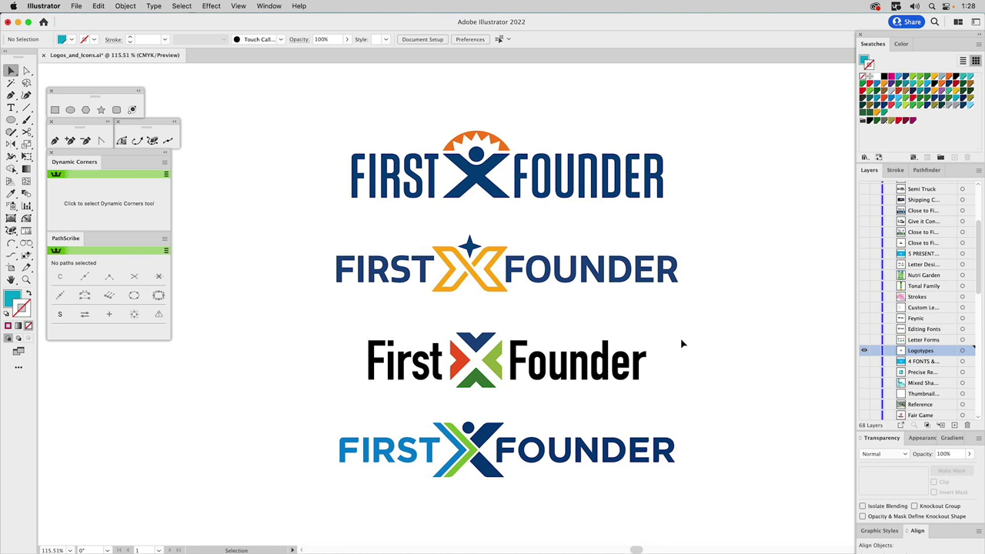
# - Hide Logotypes and Letter Forms, leaving only the Editing Fonts layer's Feynic logo visible
pyautogui.click(863, 339)
pyautogui.click(863, 350)
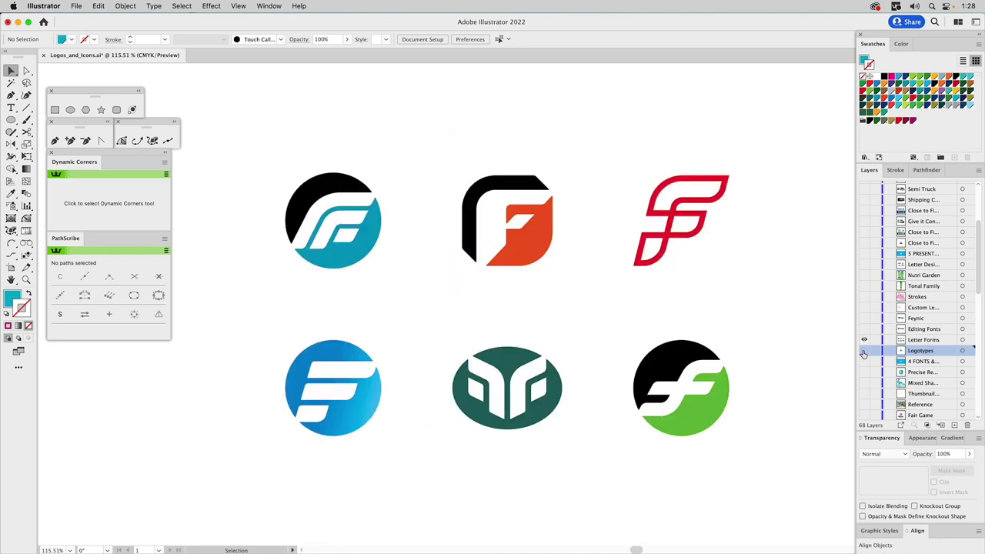
pyautogui.click(919, 341)
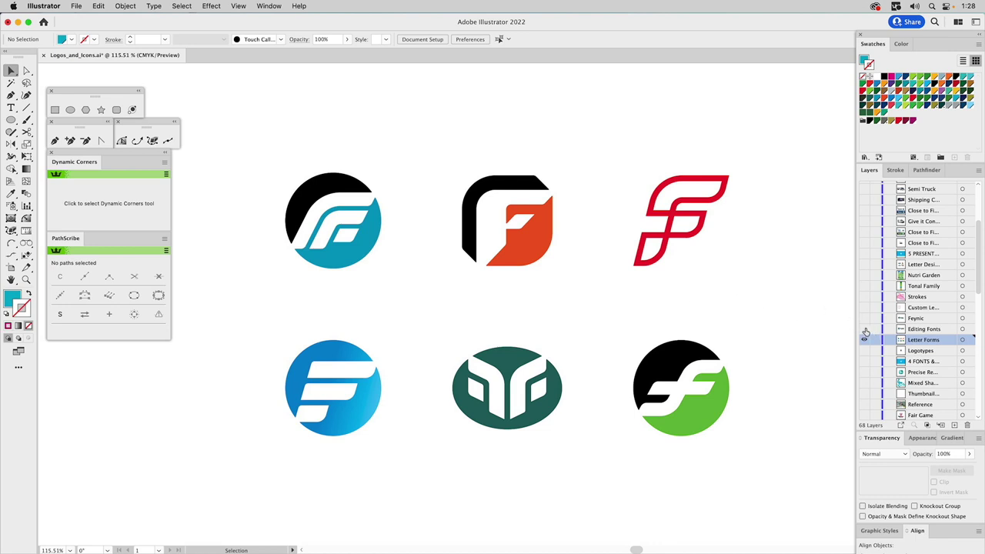
pyautogui.click(864, 330)
pyautogui.click(864, 340)
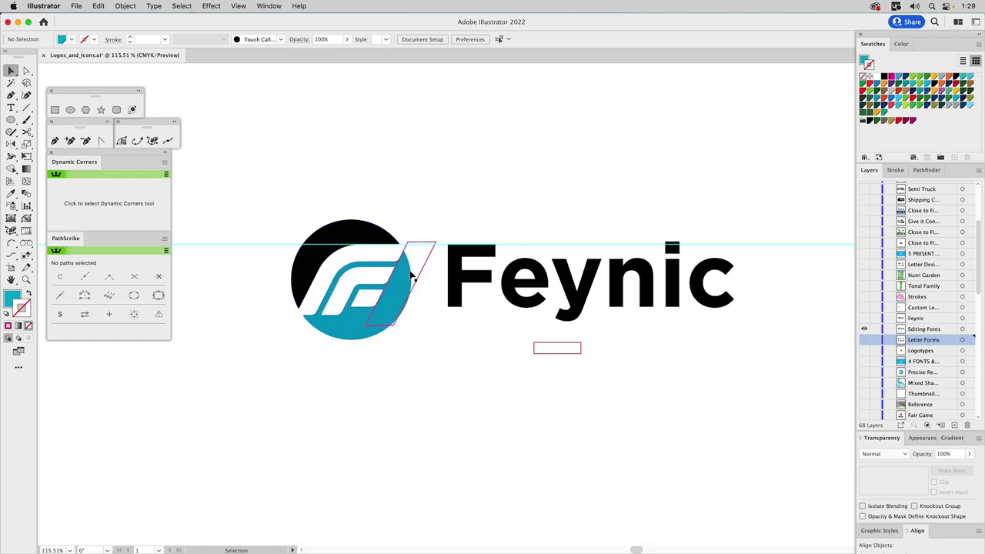
# - Zoom in on the Feynic wordmark and frame its F on screen
pyautogui.click(566, 283)
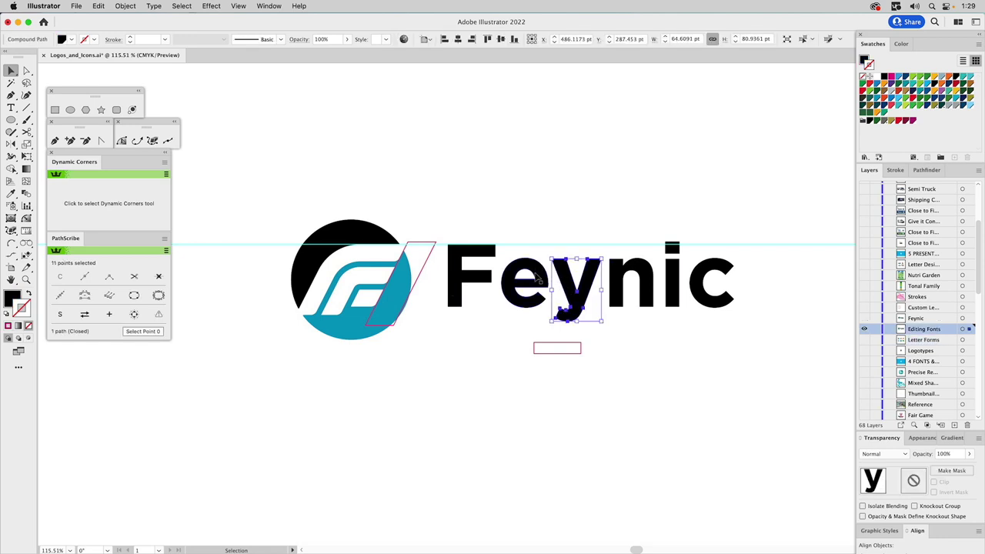
pyautogui.click(509, 211)
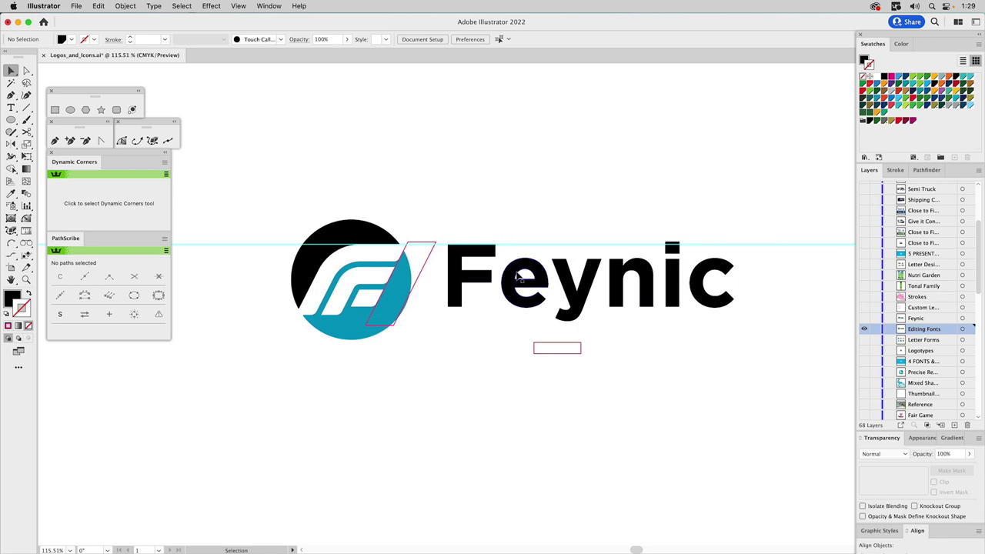
pyautogui.click(473, 260)
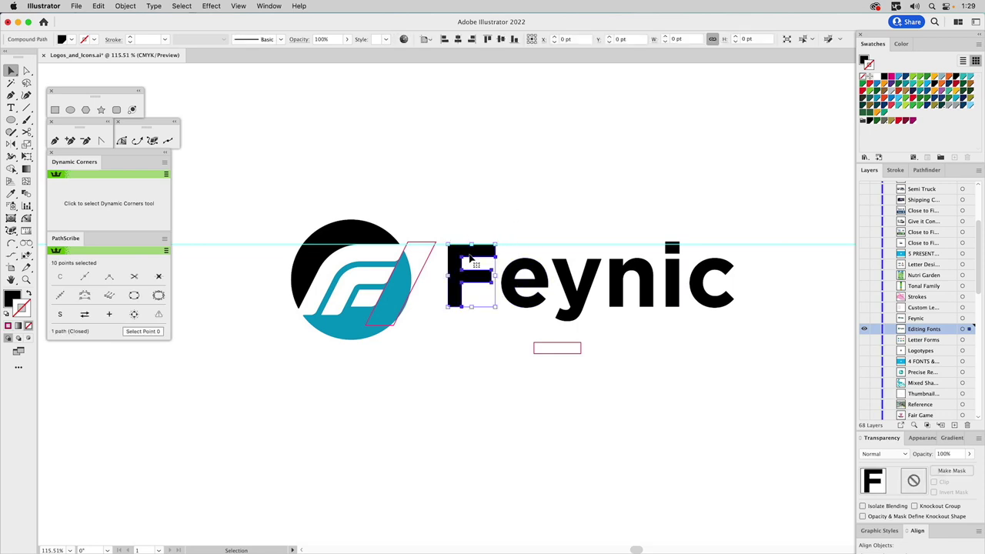
pyautogui.click(475, 209)
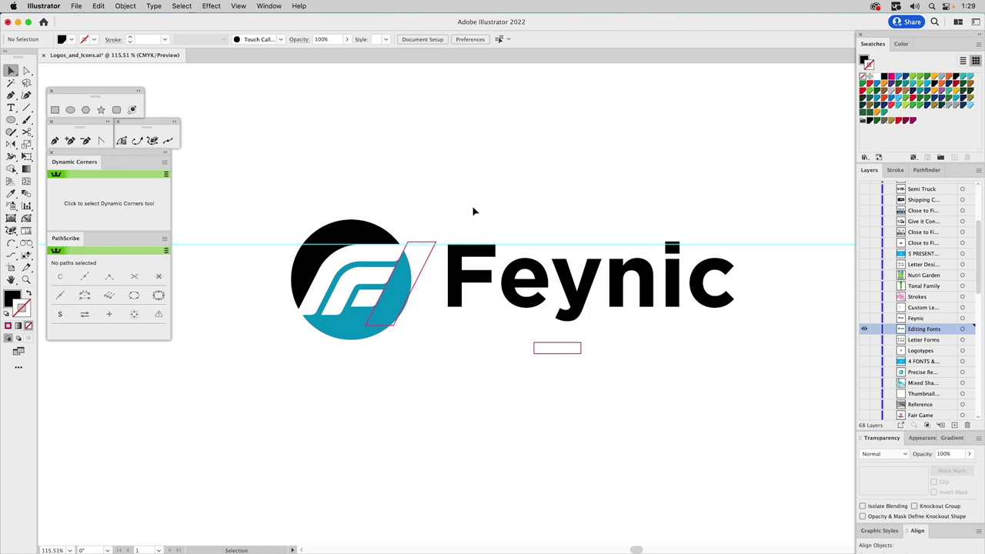
pyautogui.press('z')
pyautogui.moveTo(307, 189); pyautogui.dragTo(588, 383)
pyautogui.moveTo(479, 227); pyautogui.dragTo(528, 223)
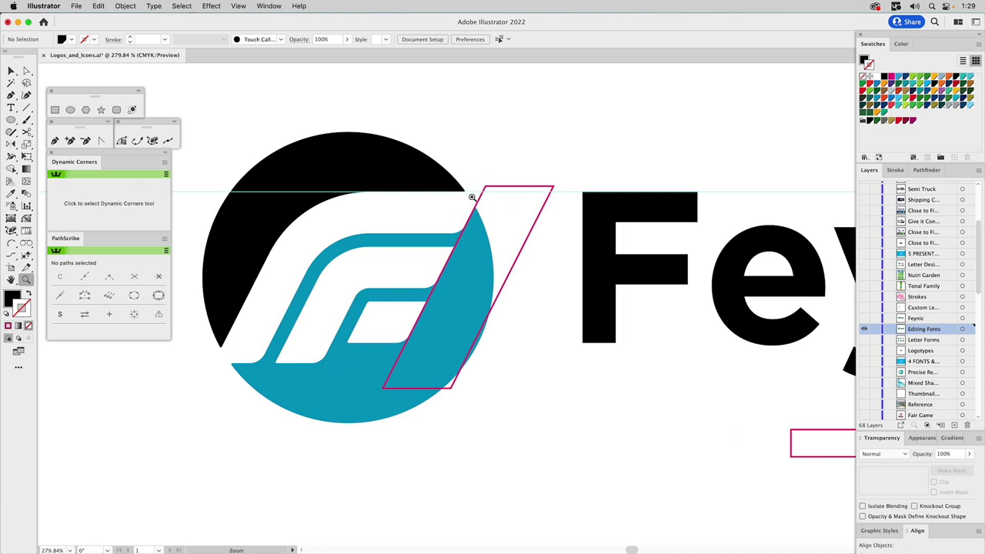
pyautogui.press('v')
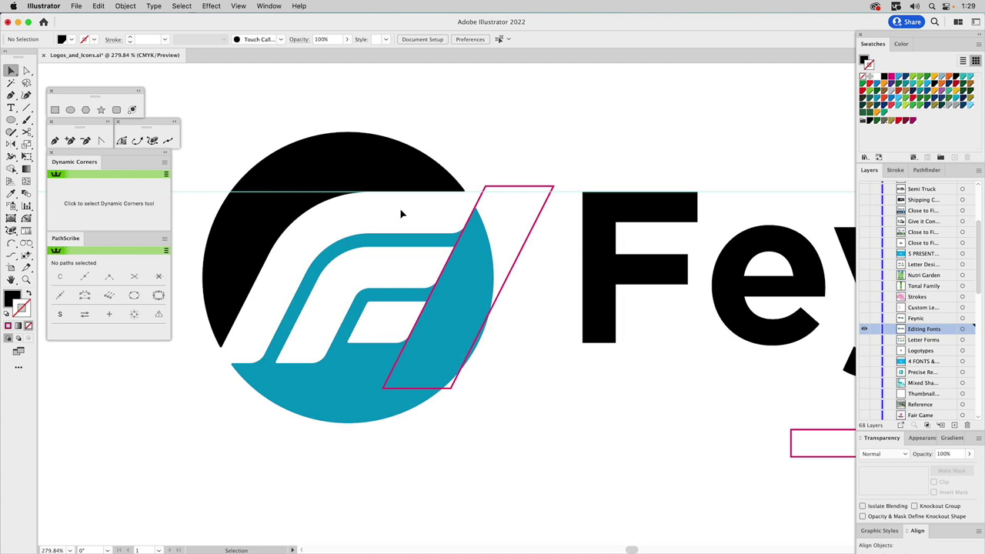
pyautogui.moveTo(560, 227); pyautogui.dragTo(384, 223)
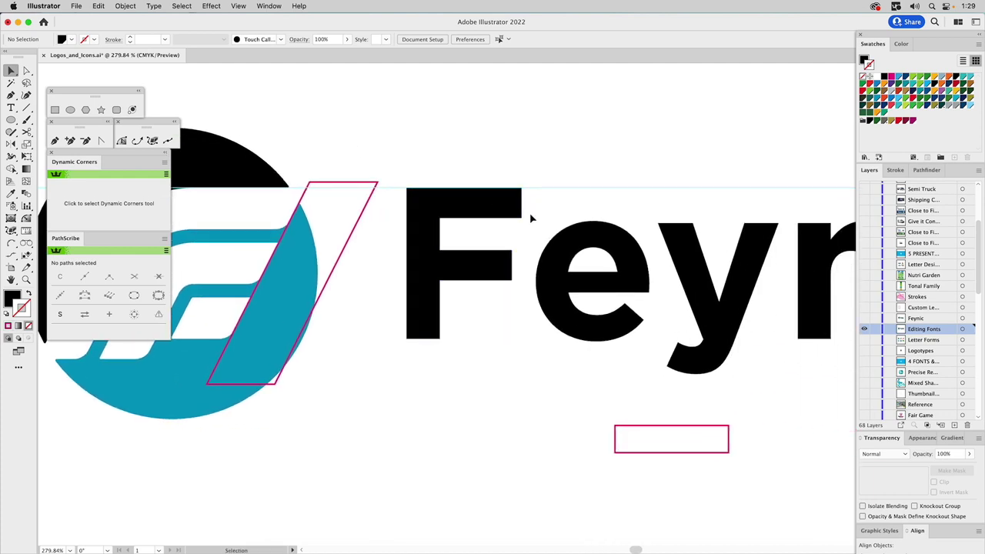
# - Drag the F's top-right anchor to the right to lengthen its top bar
pyautogui.press('a')
pyautogui.click(523, 189)
pyautogui.moveTo(522, 189); pyautogui.dragTo(531, 190)
pyautogui.press('v')
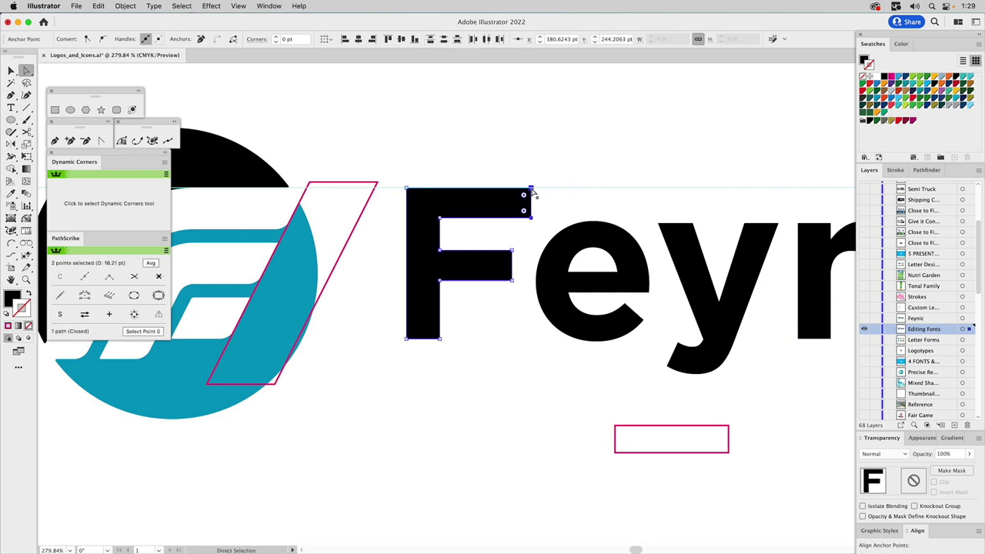
pyautogui.click(498, 126)
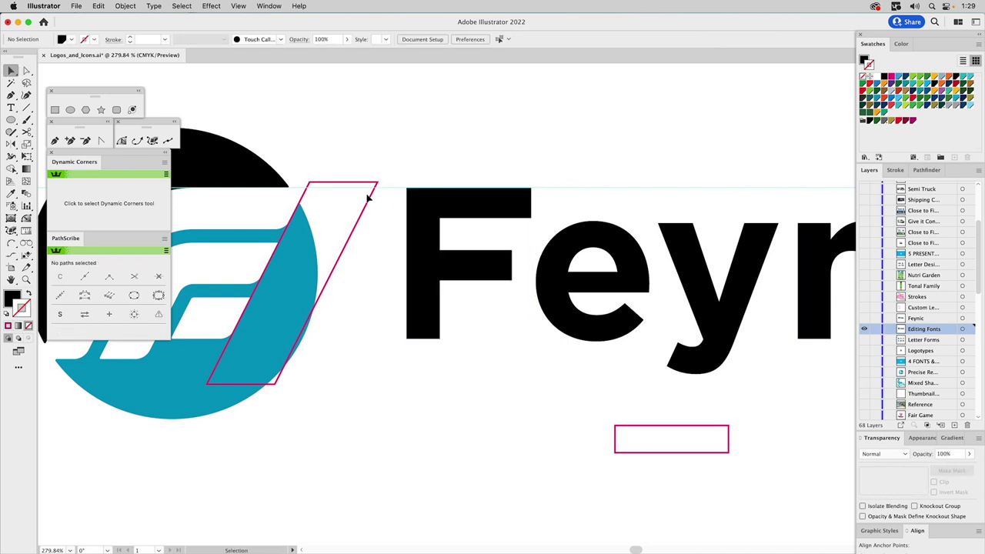
# - Place the parallelogram over the F's top bar and subtract it with Minus Front
pyautogui.moveTo(370, 197); pyautogui.dragTo(589, 205)
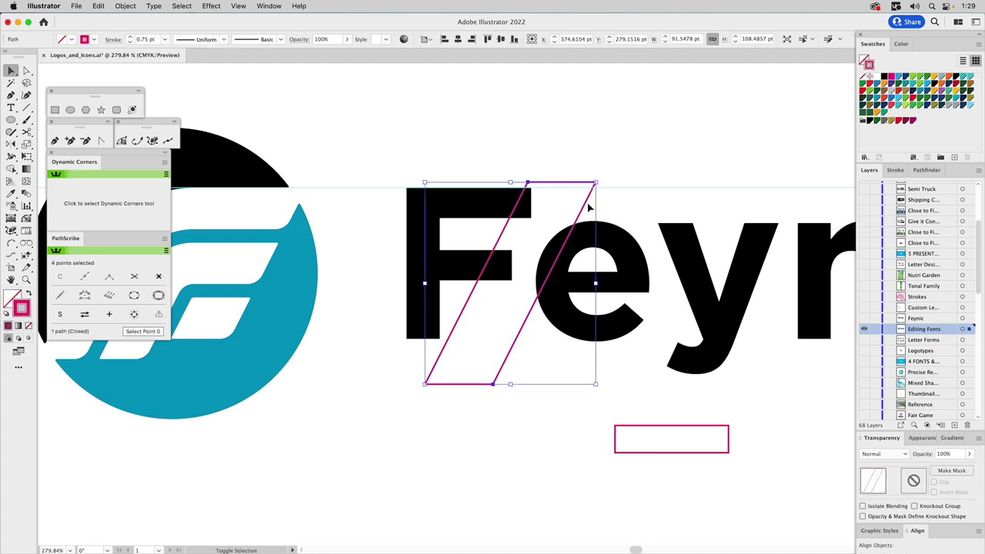
pyautogui.keyDown('shift'); pyautogui.click(527, 205); pyautogui.keyUp('shift')
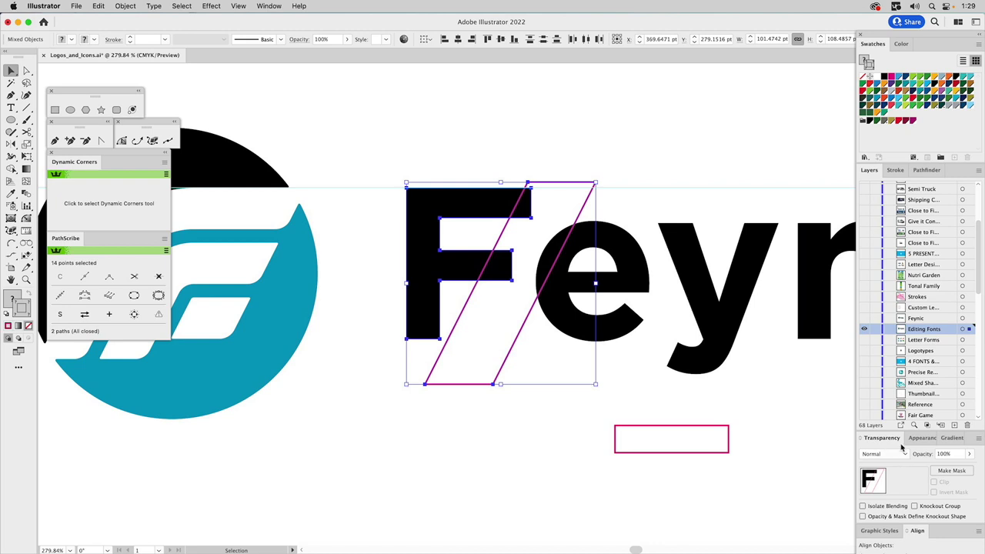
pyautogui.click(926, 170)
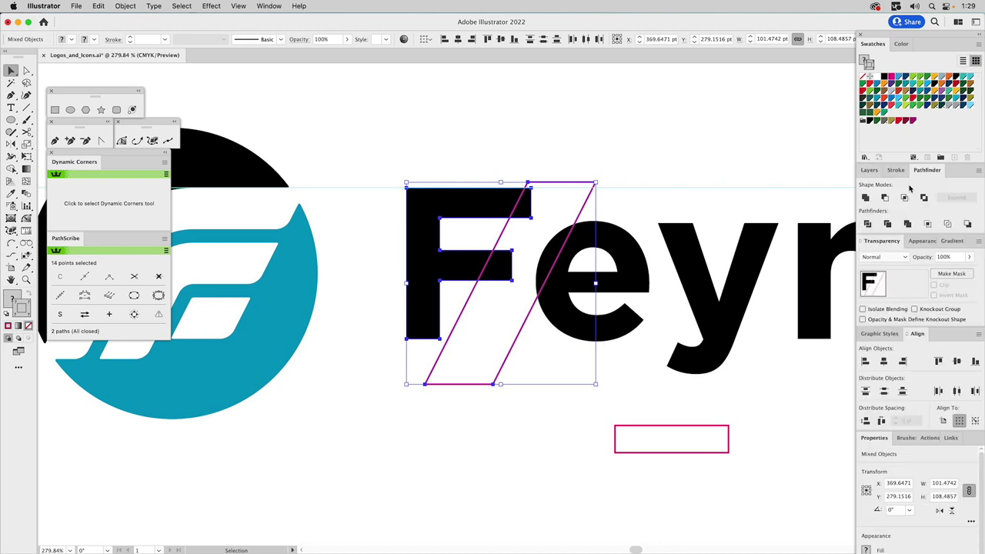
pyautogui.click(885, 198)
pyautogui.click(611, 156)
pyautogui.press('a')
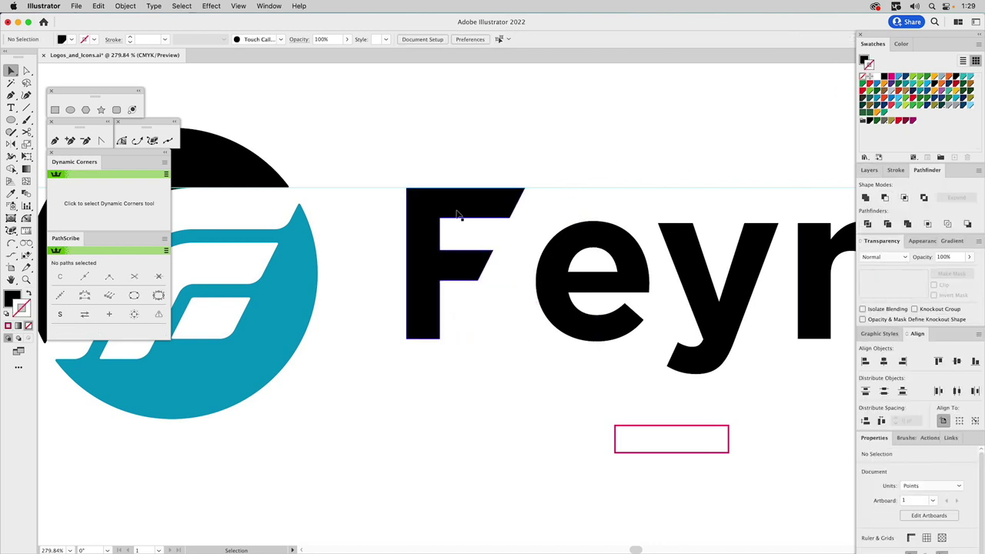
# - Round the F's top-left corner to a radius of about 14.84 pt
pyautogui.click(406, 188)
pyautogui.moveTo(414, 198); pyautogui.dragTo(434, 218)
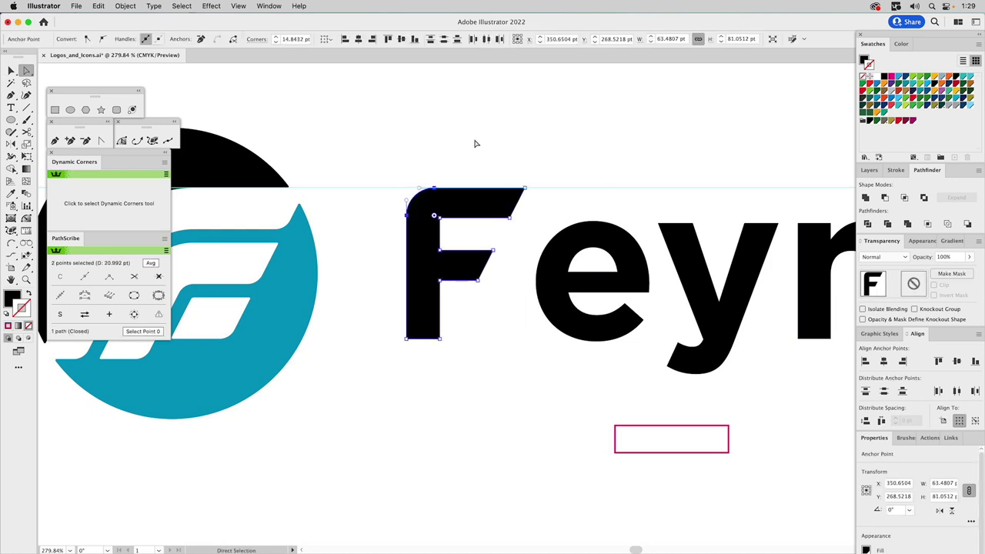
pyautogui.press('v')
pyautogui.click(479, 141)
# - Pan along the wordmark and select the top anchors of the i's dot
pyautogui.moveTo(534, 176); pyautogui.dragTo(403, 193)
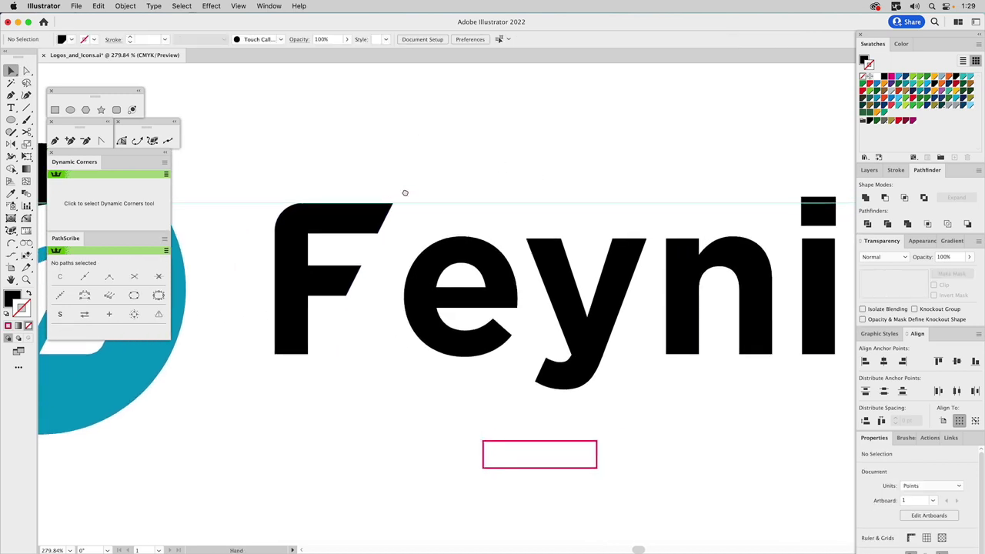
pyautogui.moveTo(463, 254); pyautogui.dragTo(396, 226)
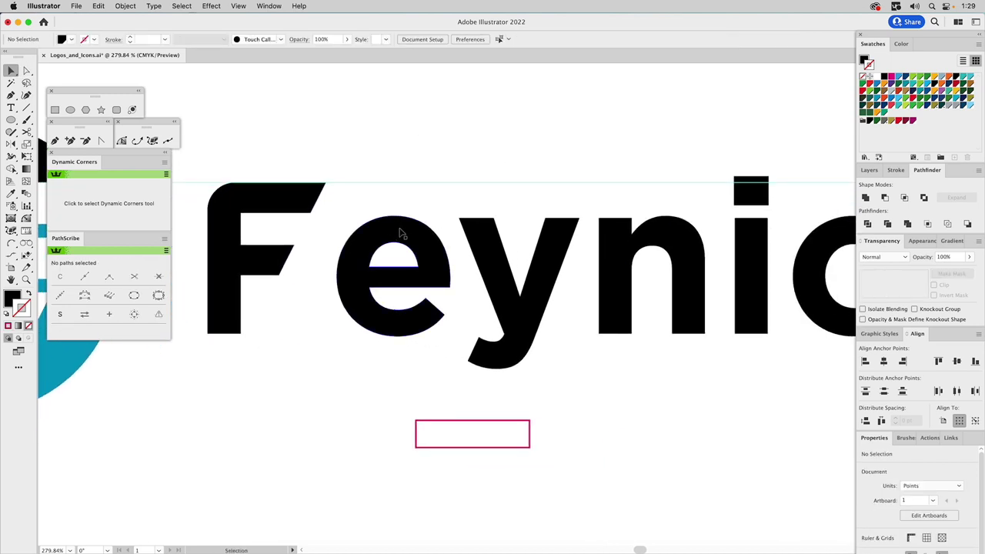
pyautogui.moveTo(538, 243); pyautogui.dragTo(407, 259)
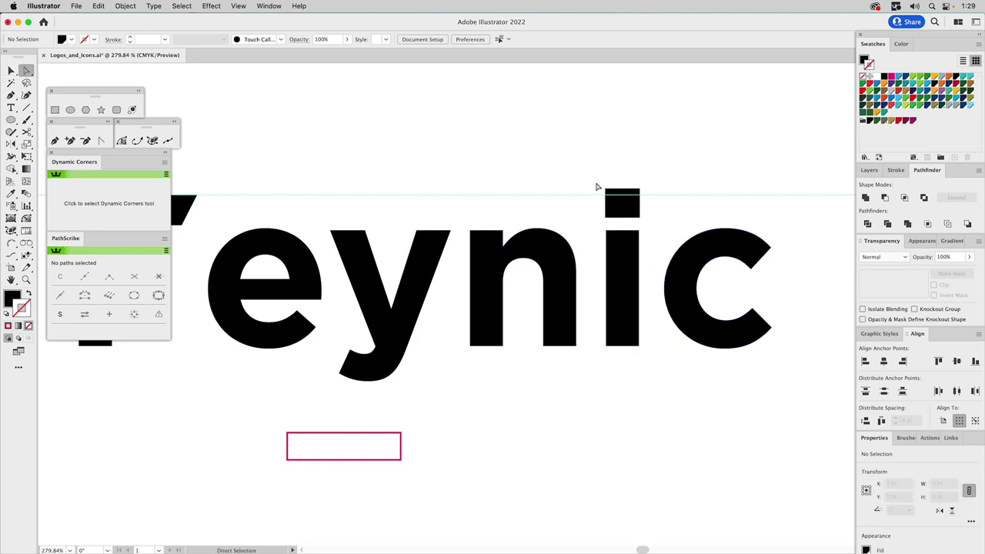
pyautogui.hscroll(-5, 409, 156)
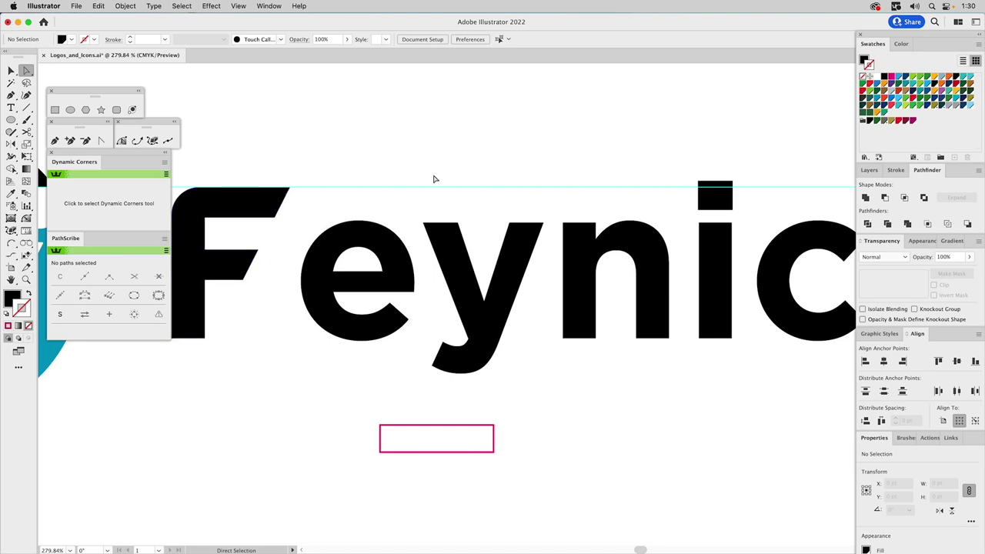
pyautogui.moveTo(688, 171); pyautogui.dragTo(733, 191)
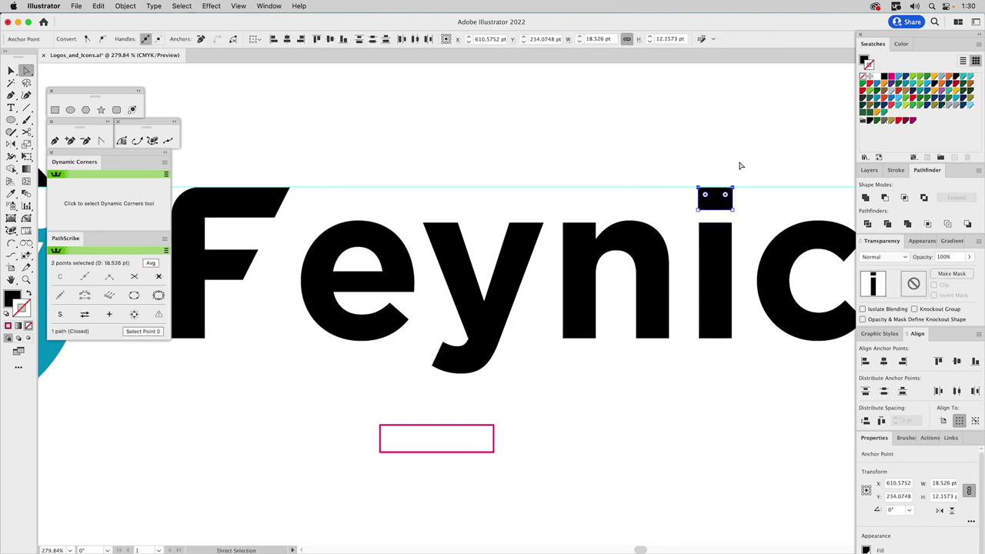
# - Shift the c, then the i and c, then the n left to tighten 'nic'
pyautogui.press('v')
pyautogui.click(736, 161)
pyautogui.moveTo(738, 163); pyautogui.dragTo(638, 152)
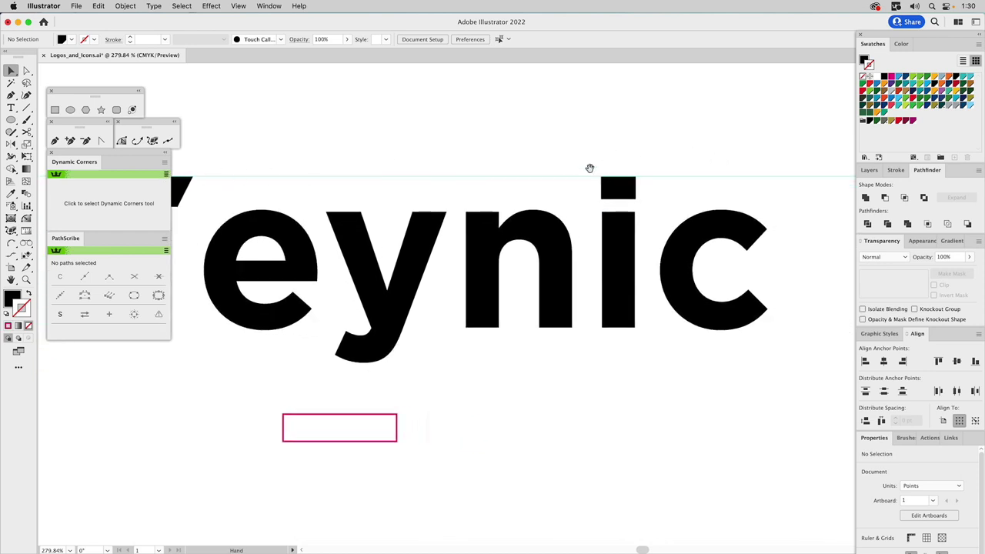
pyautogui.moveTo(677, 252); pyautogui.dragTo(664, 250)
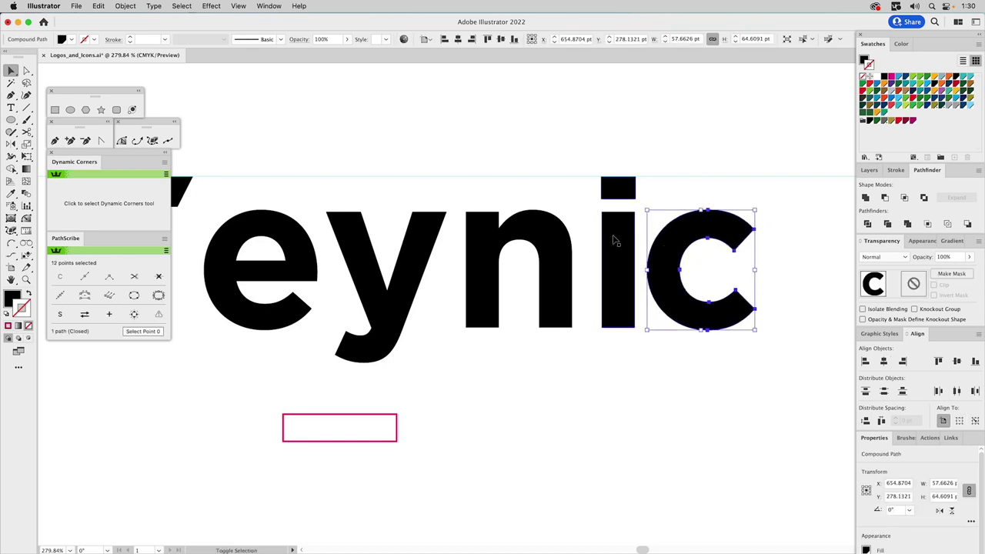
pyautogui.moveTo(615, 240); pyautogui.dragTo(600, 241)
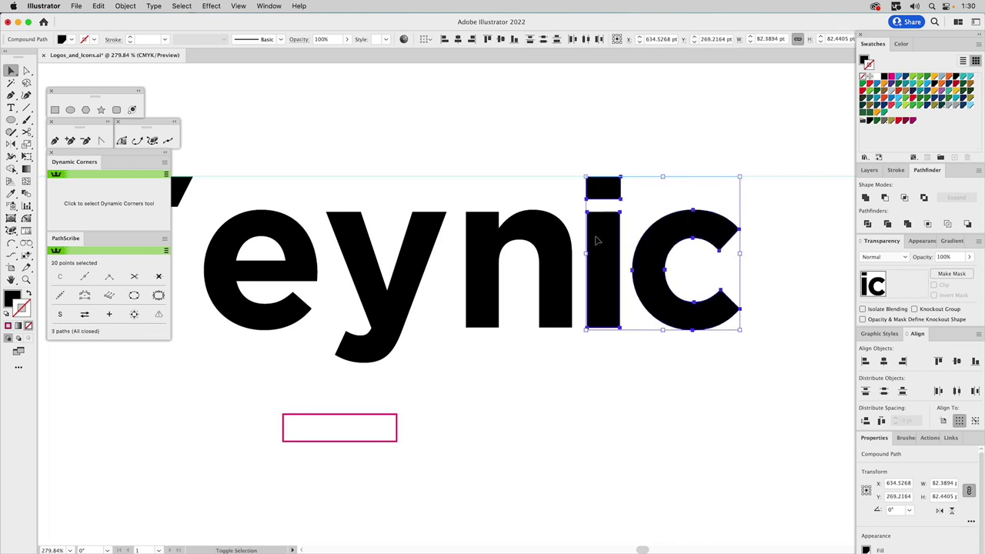
pyautogui.keyDown('shift'); pyautogui.click(537, 231); pyautogui.keyUp('shift')
pyautogui.moveTo(536, 231); pyautogui.dragTo(529, 229)
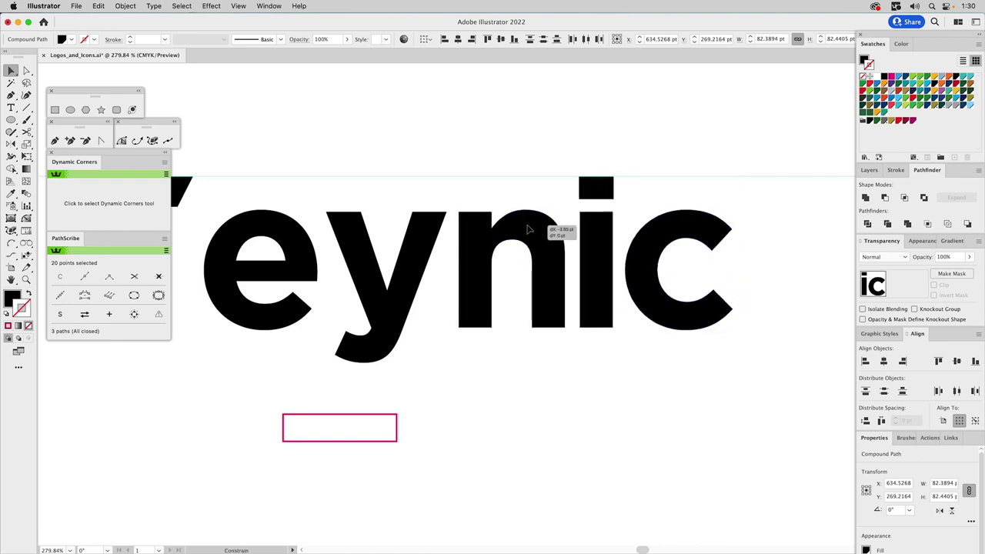
pyautogui.moveTo(528, 229); pyautogui.dragTo(528, 224)
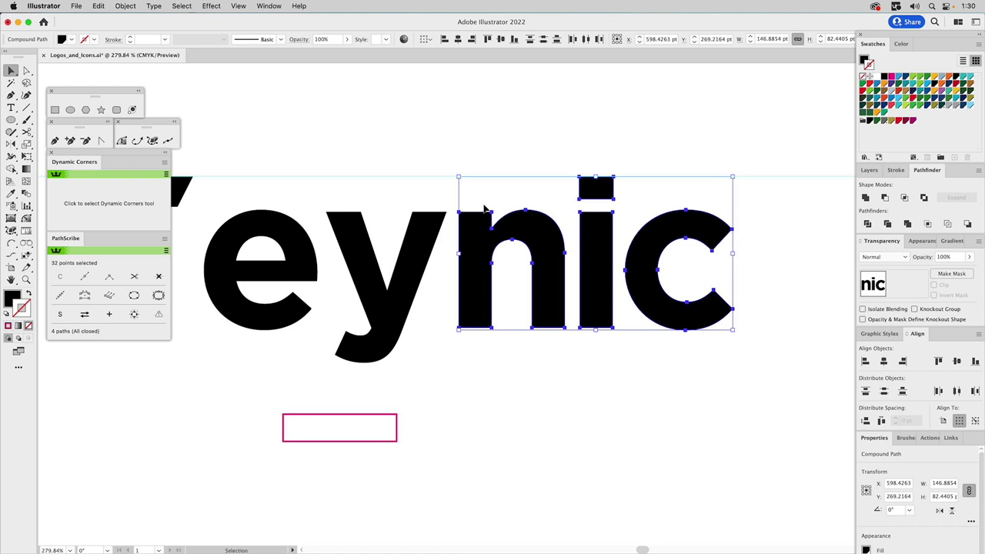
# - Slide 'nic' toward the y, then 'ynic' toward the F, and deselect
pyautogui.moveTo(457, 204); pyautogui.dragTo(612, 203)
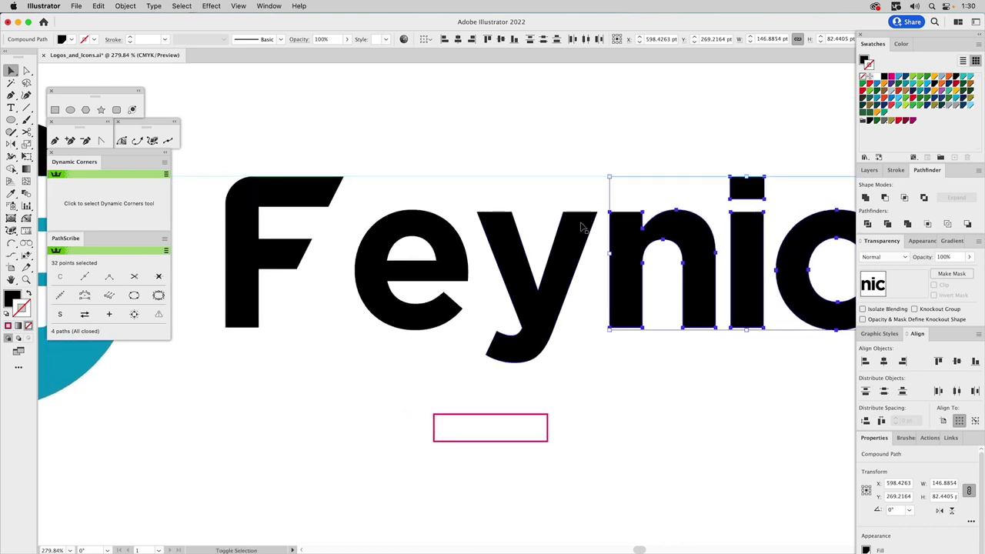
pyautogui.moveTo(582, 228); pyautogui.dragTo(569, 225)
pyautogui.keyDown('shift'); pyautogui.click(569, 226); pyautogui.keyUp('shift')
pyautogui.moveTo(425, 228); pyautogui.dragTo(389, 227)
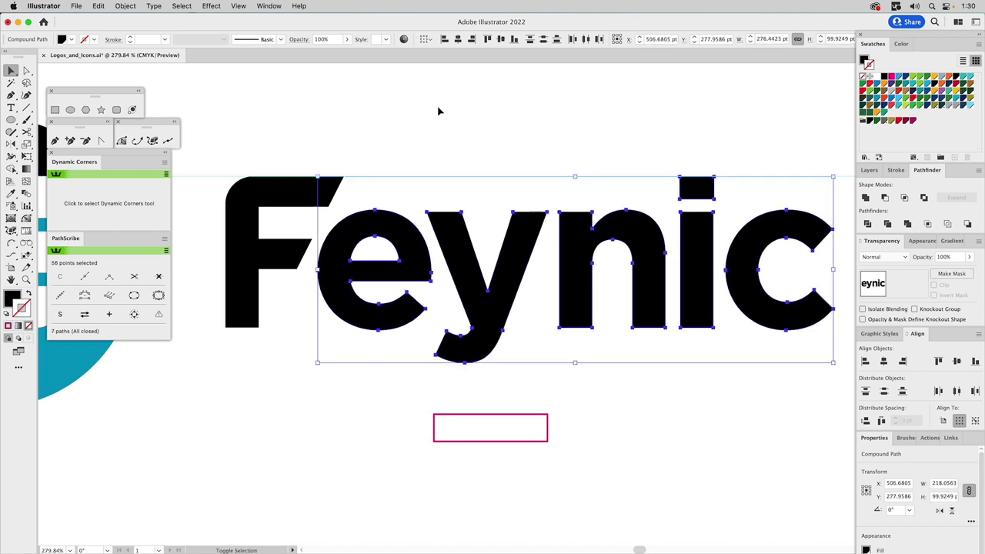
pyautogui.click(462, 147)
pyautogui.moveTo(462, 147)
pyautogui.mouseDown()
pyautogui.moveTo(473, 174)
pyautogui.moveTo(469, 162)
pyautogui.mouseUp()
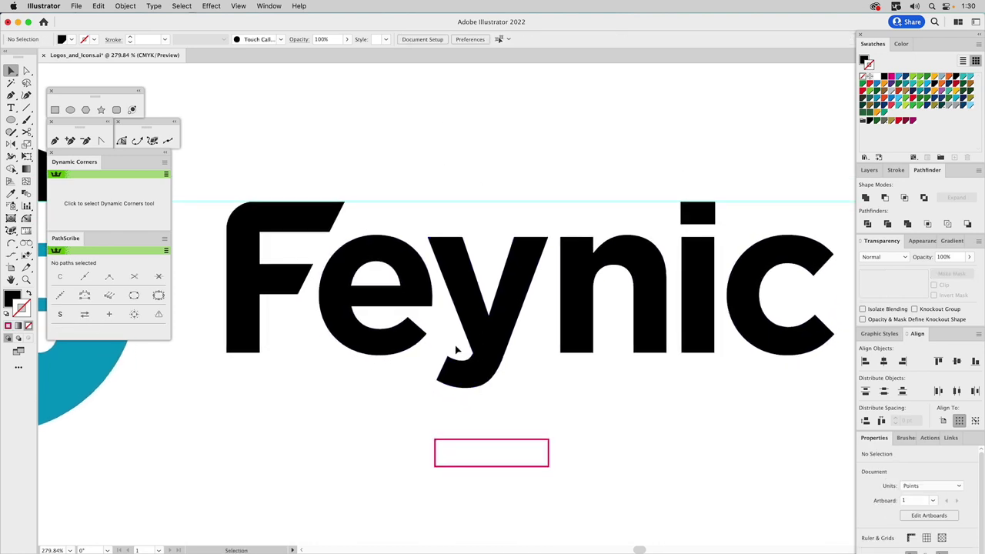
# - Pen-draw a curved shape under the y's tail and unite it with the y
pyautogui.click(55, 142)
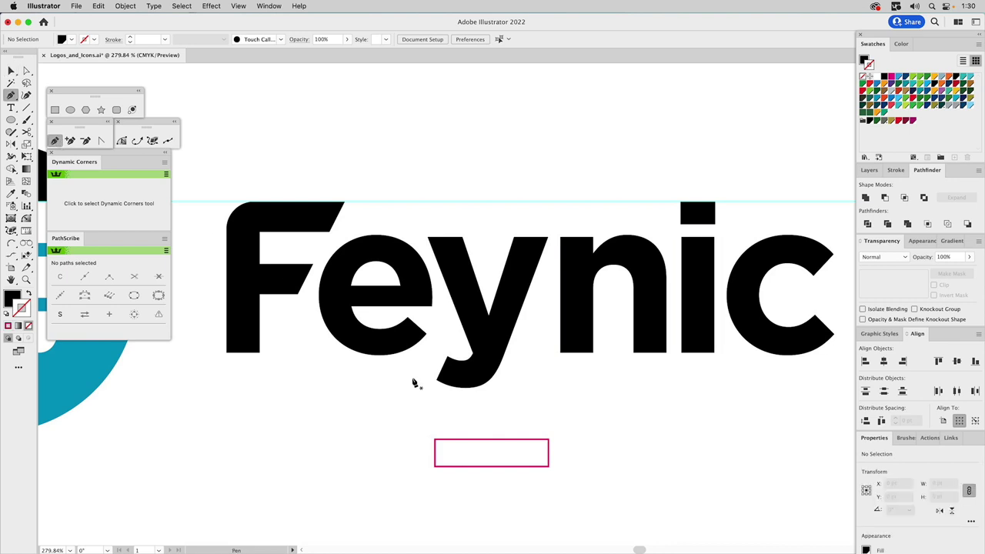
pyautogui.moveTo(459, 344); pyautogui.dragTo(463, 365)
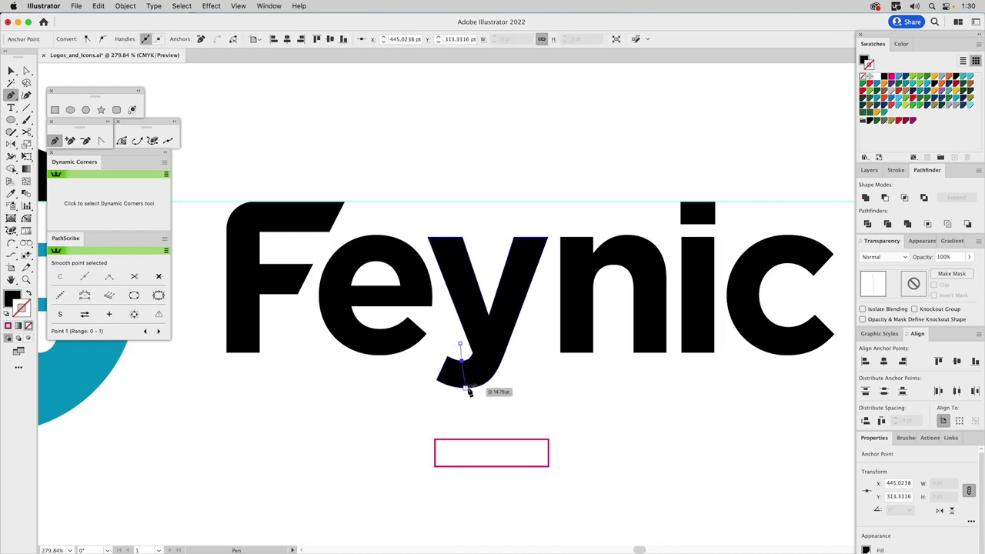
pyautogui.moveTo(466, 402); pyautogui.dragTo(422, 399)
pyautogui.click(423, 396)
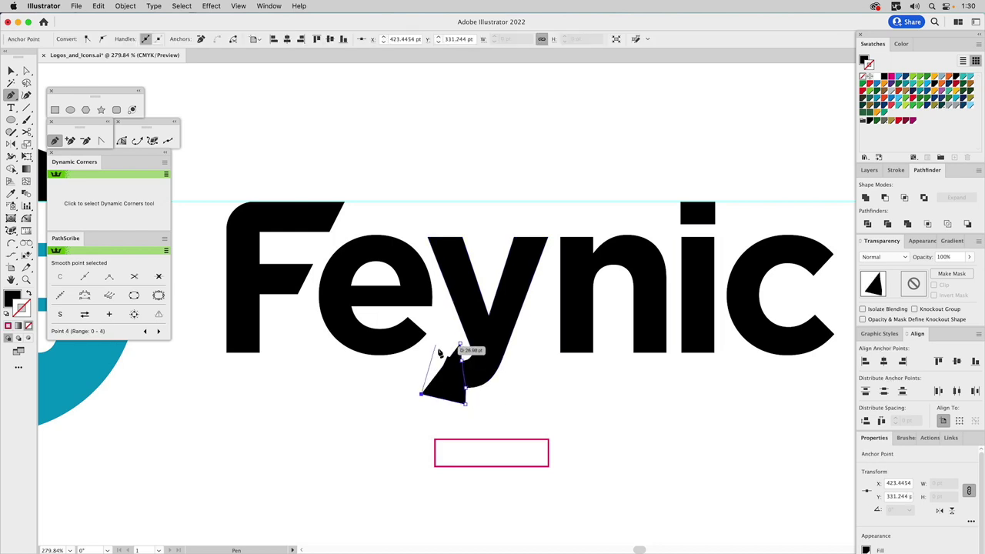
pyautogui.click(439, 348)
pyautogui.click(460, 344)
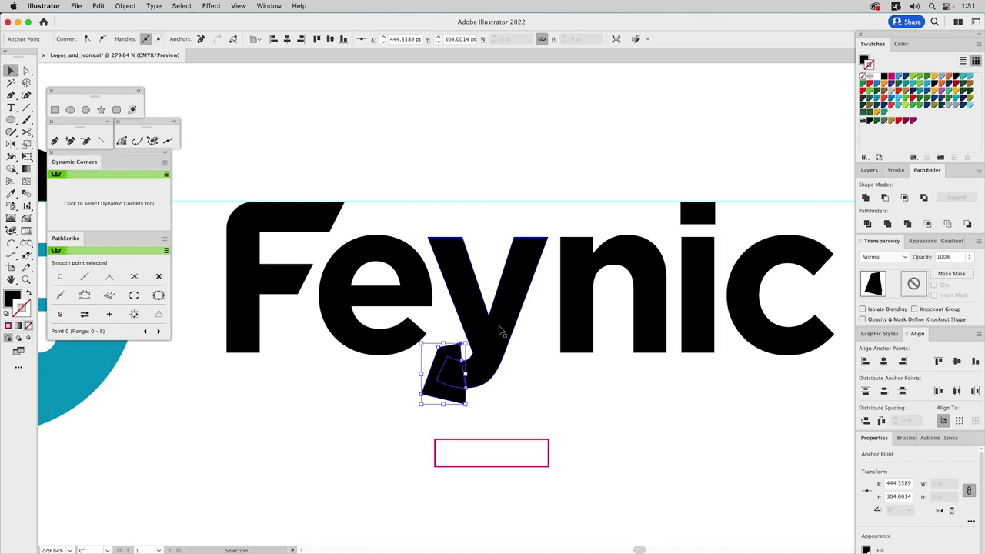
pyautogui.press('v')
pyautogui.keyDown('shift'); pyautogui.click(504, 333); pyautogui.keyUp('shift')
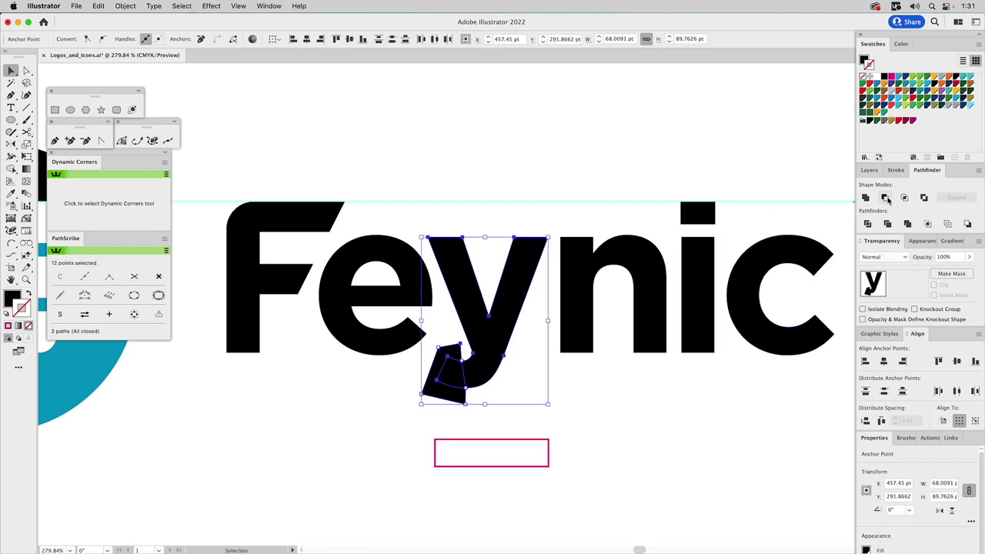
pyautogui.click(885, 199)
pyautogui.click(639, 435)
# - Move the magenta rectangle under the y and unite it with the y
pyautogui.moveTo(549, 442); pyautogui.dragTo(467, 391)
pyautogui.press('a')
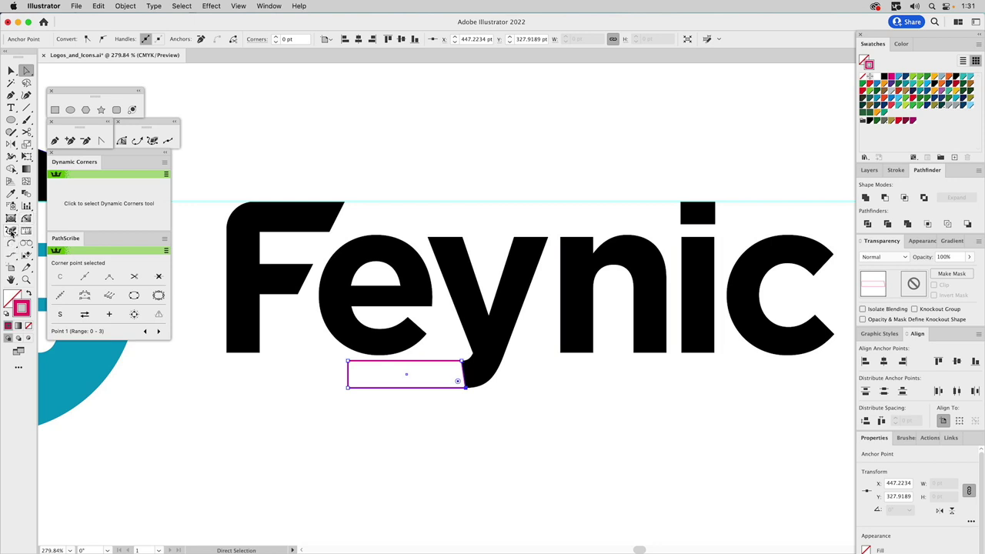
pyautogui.click(11, 231)
pyautogui.click(54, 231)
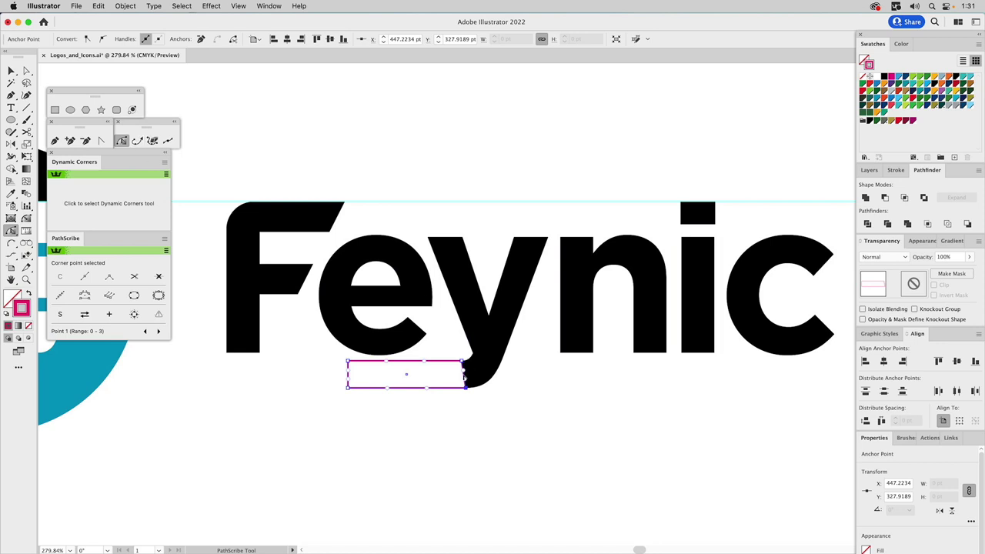
pyautogui.click(466, 374)
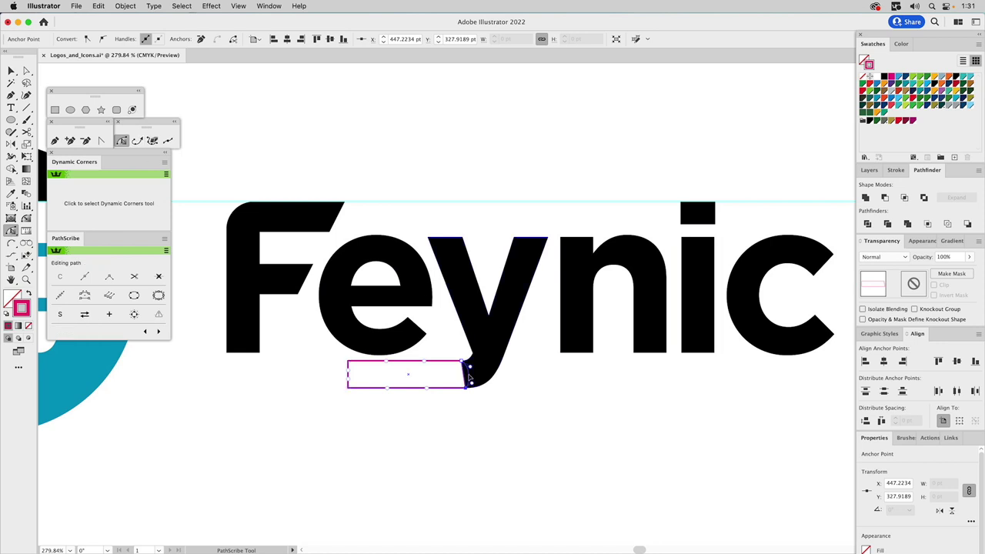
pyautogui.click(518, 415)
pyautogui.press('a')
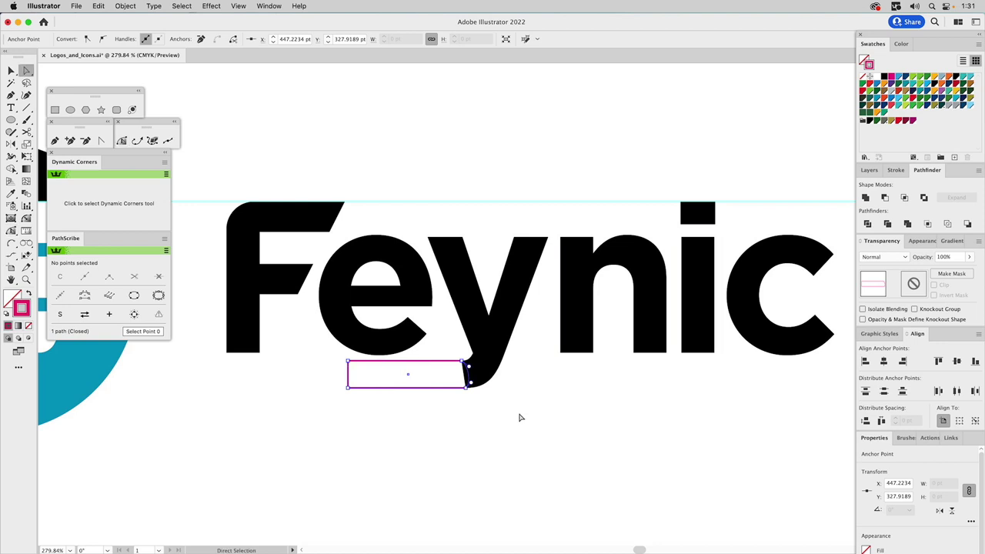
pyautogui.press('v')
pyautogui.click(519, 414)
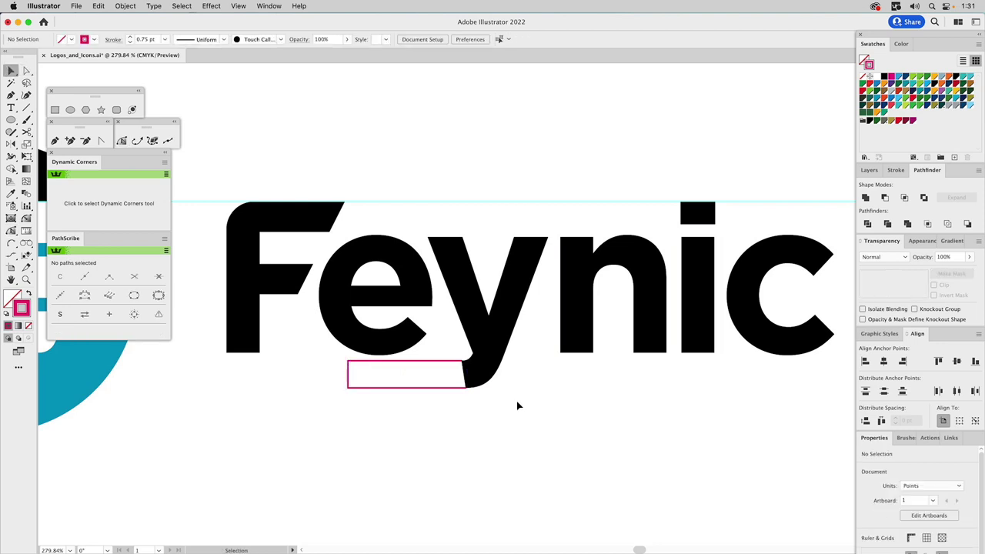
pyautogui.moveTo(455, 357); pyautogui.dragTo(467, 374)
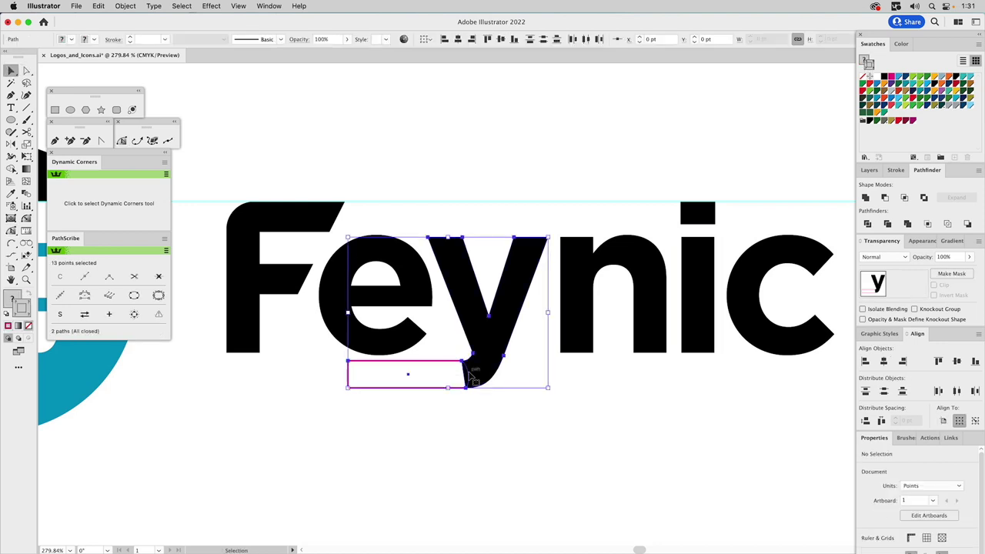
pyautogui.click(865, 197)
pyautogui.moveTo(554, 378); pyautogui.dragTo(444, 363)
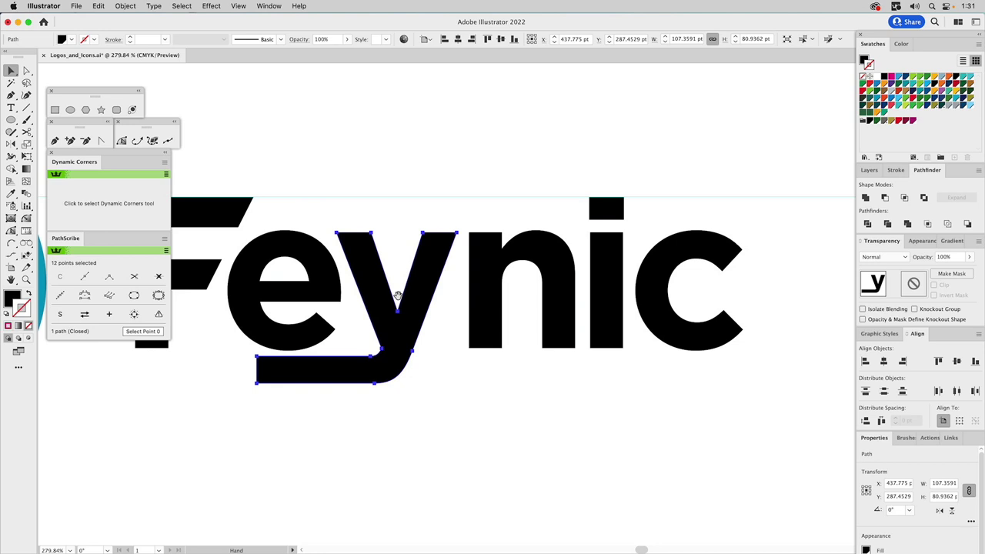
# - Pen-draw a four-sided shape and move it down over the y's foot
pyautogui.click(55, 140)
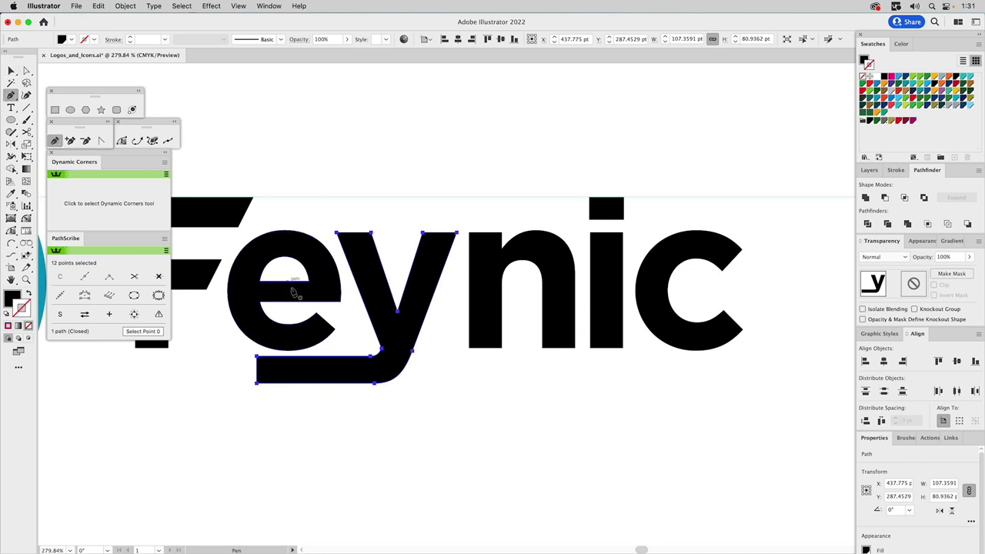
pyautogui.moveTo(313, 259); pyautogui.dragTo(344, 252)
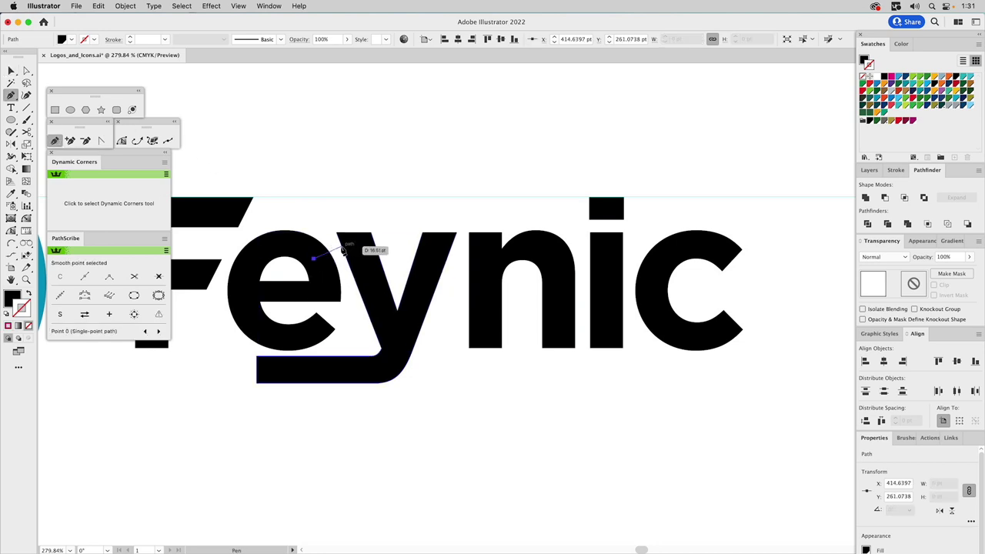
pyautogui.click(375, 328)
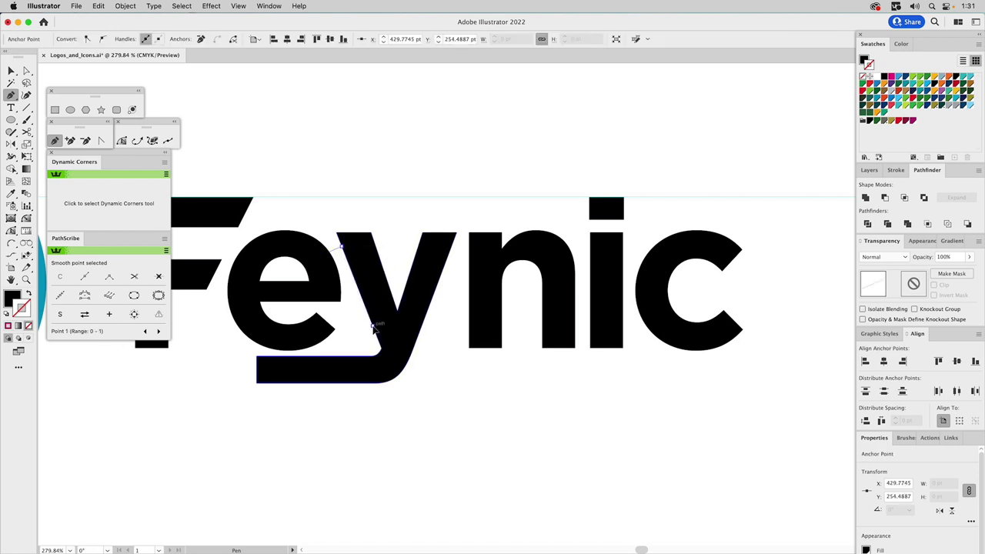
pyautogui.click(331, 334)
pyautogui.click(314, 260)
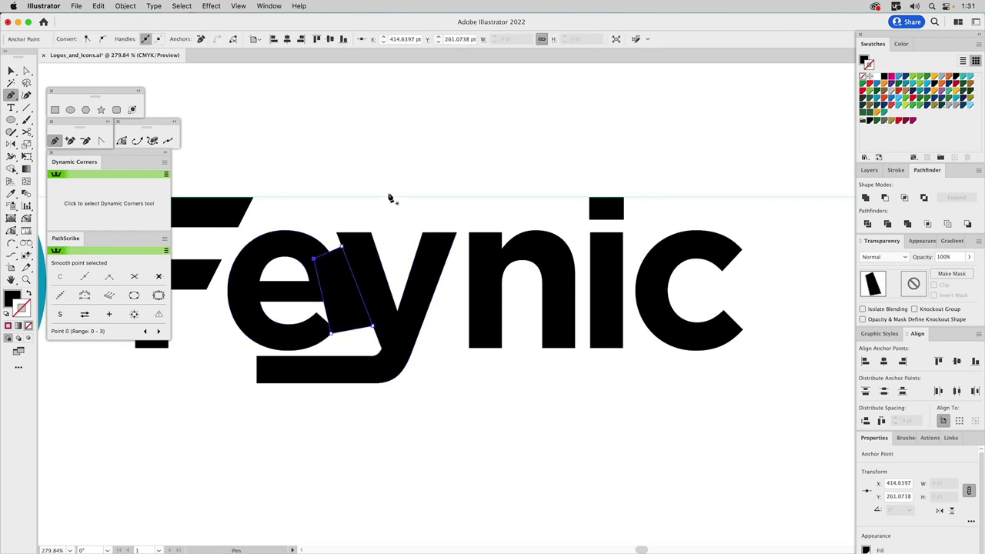
pyautogui.press('v')
pyautogui.click(415, 128)
pyautogui.moveTo(347, 311); pyautogui.dragTo(334, 384)
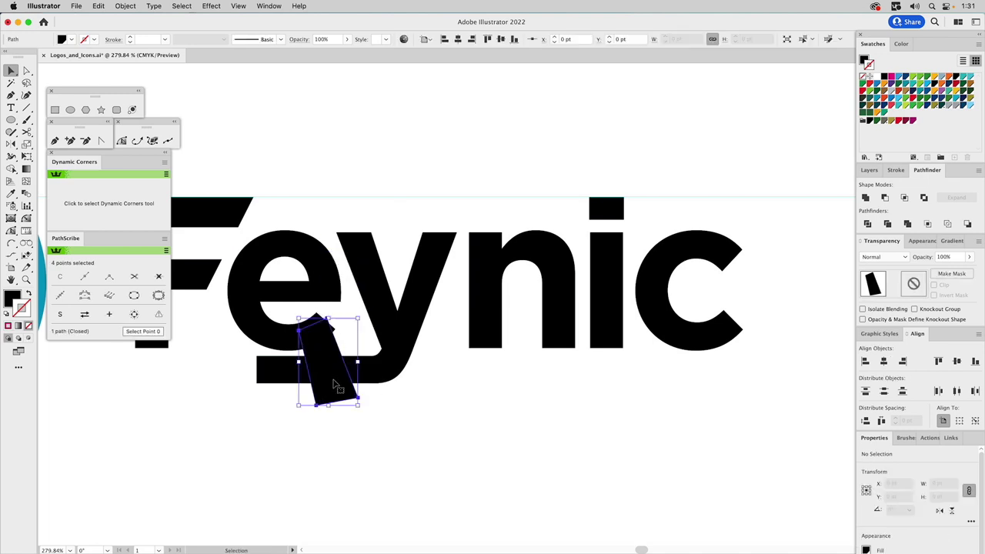
# - Widen the shape, fill it orange, and cut it from the y with Minus Front
pyautogui.press('a')
pyautogui.click(300, 333)
pyautogui.moveTo(302, 342); pyautogui.dragTo(246, 344)
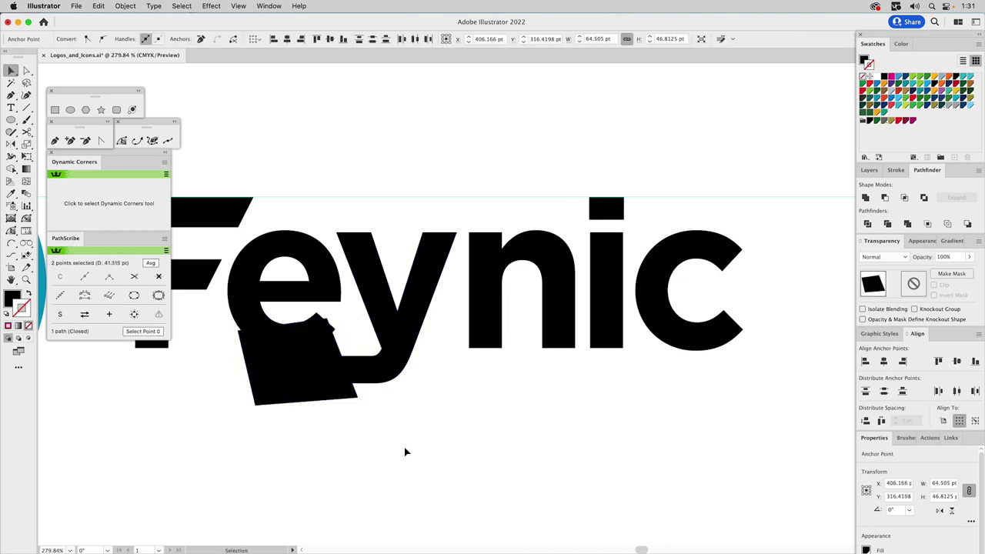
pyautogui.press('v')
pyautogui.click(330, 362)
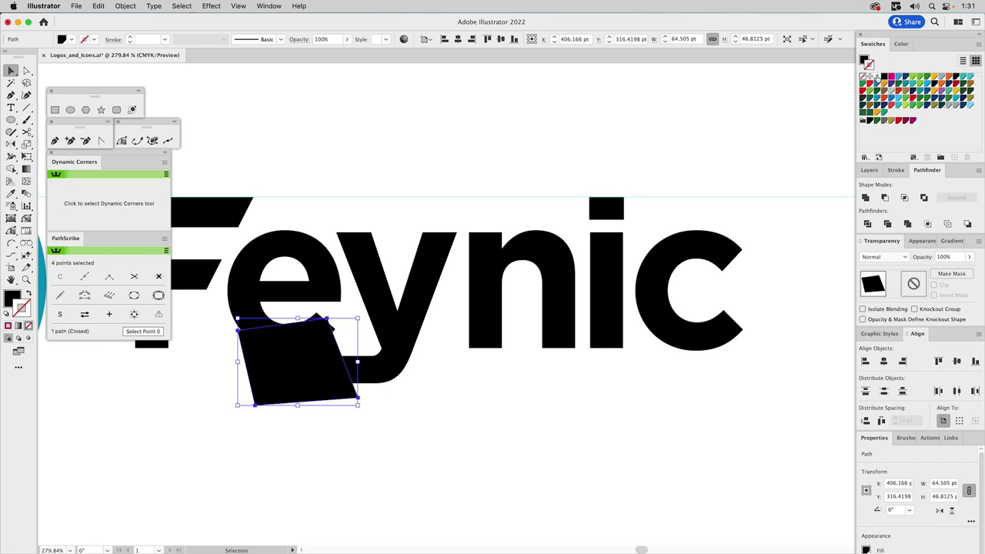
pyautogui.click(883, 86)
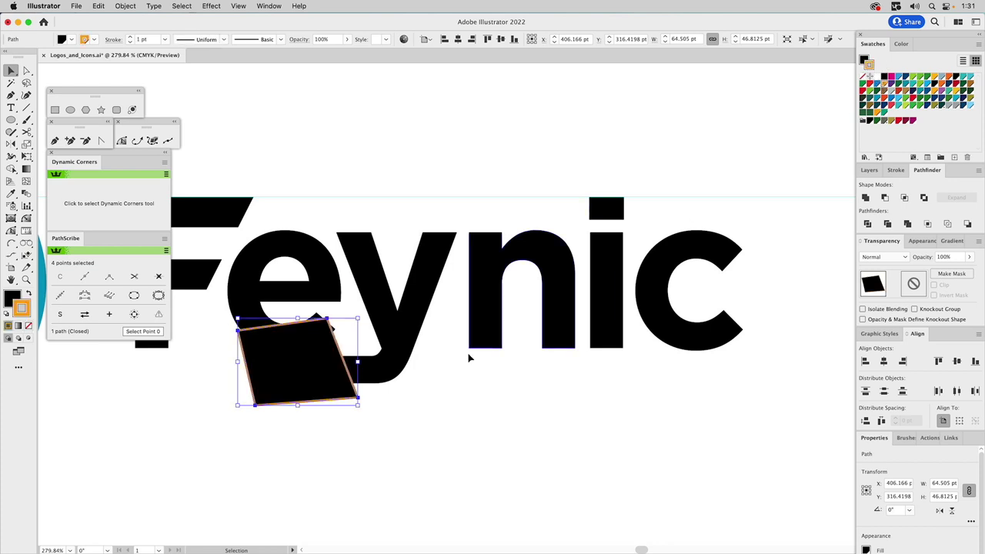
pyautogui.click(864, 77)
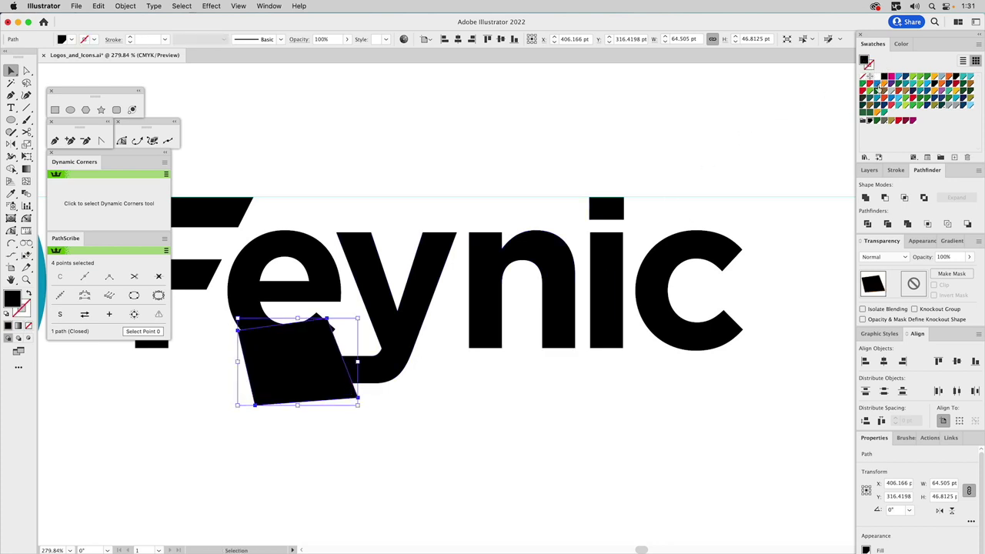
pyautogui.click(883, 87)
pyautogui.keyDown('shift'); pyautogui.click(392, 371); pyautogui.keyUp('shift')
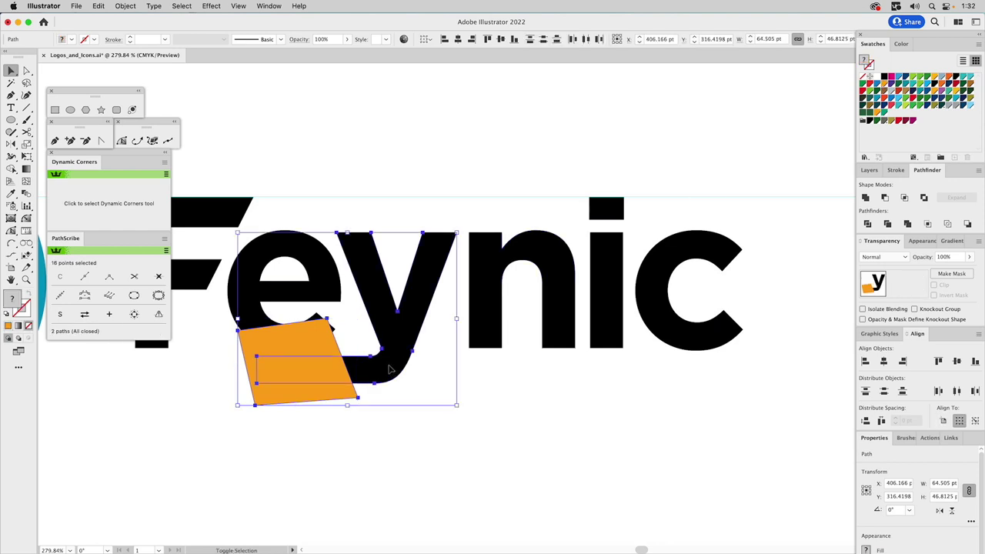
pyautogui.click(884, 198)
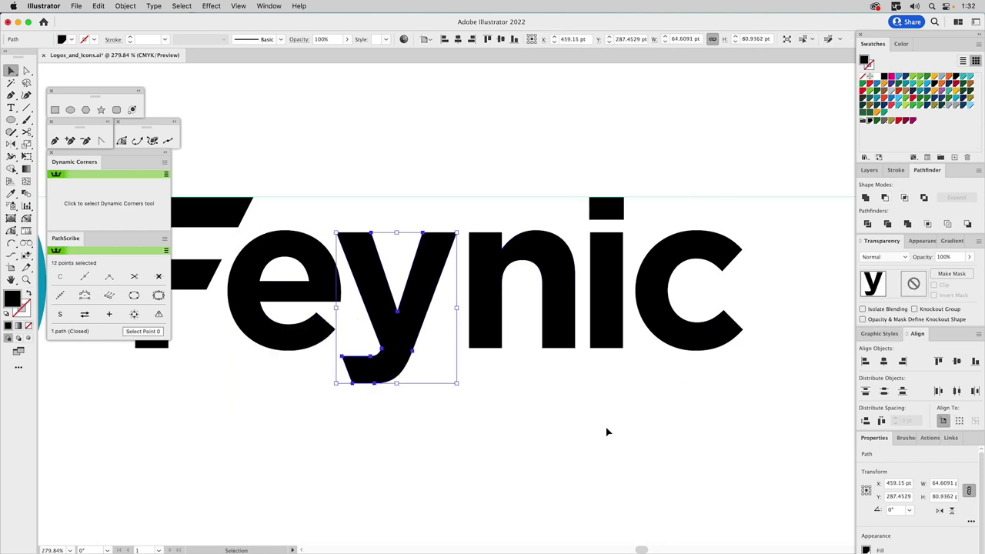
# - Deselect the y and zoom out to view the whole Feynic logo
pyautogui.click(429, 492)
pyautogui.hscroll(-5, 451, 470)
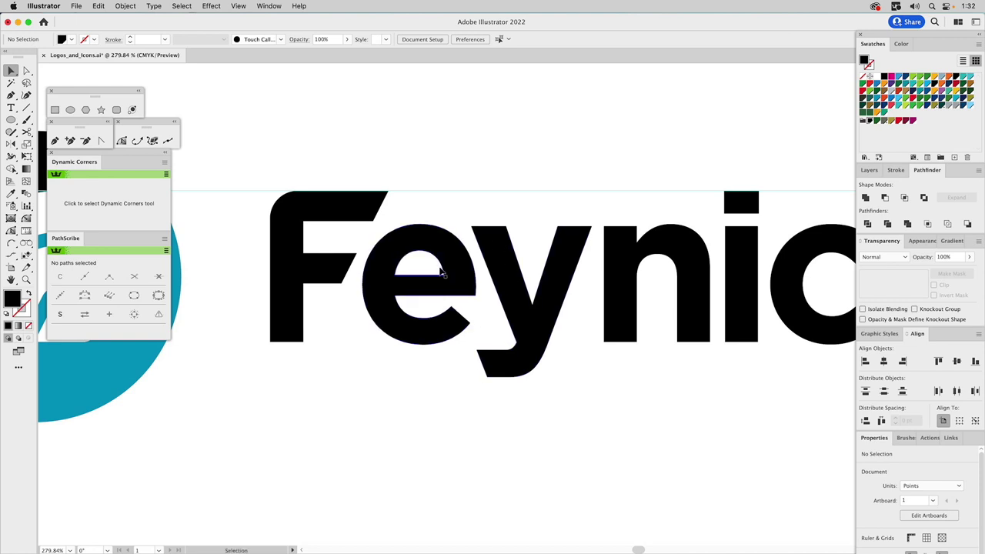
pyautogui.click(26, 279)
pyautogui.keyDown('alt'); pyautogui.click(576, 319); pyautogui.keyUp('alt')
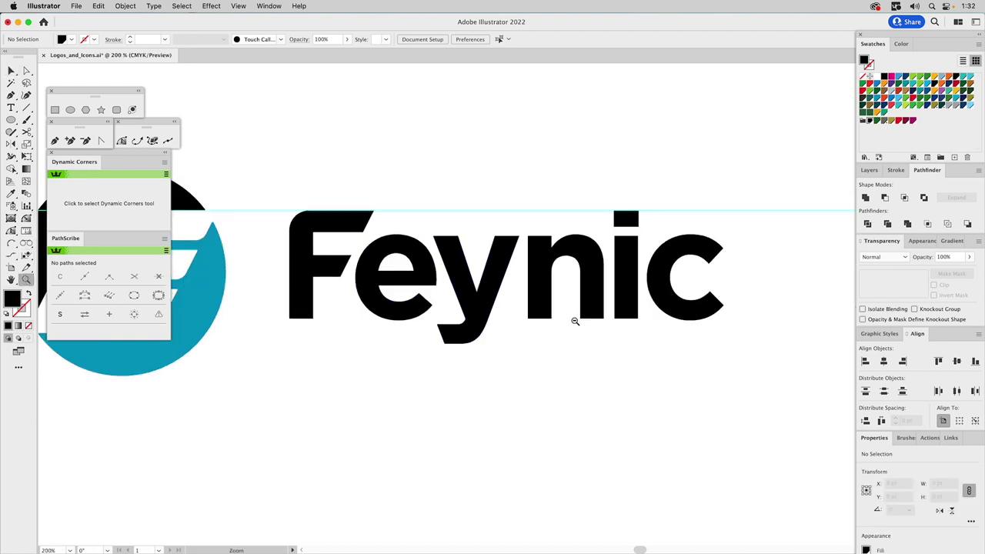
pyautogui.keyDown('alt'); pyautogui.click(576, 320); pyautogui.keyUp('alt')
pyautogui.keyDown('alt'); pyautogui.click(521, 277); pyautogui.keyUp('alt')
pyautogui.hscroll(-5, 638, 292)
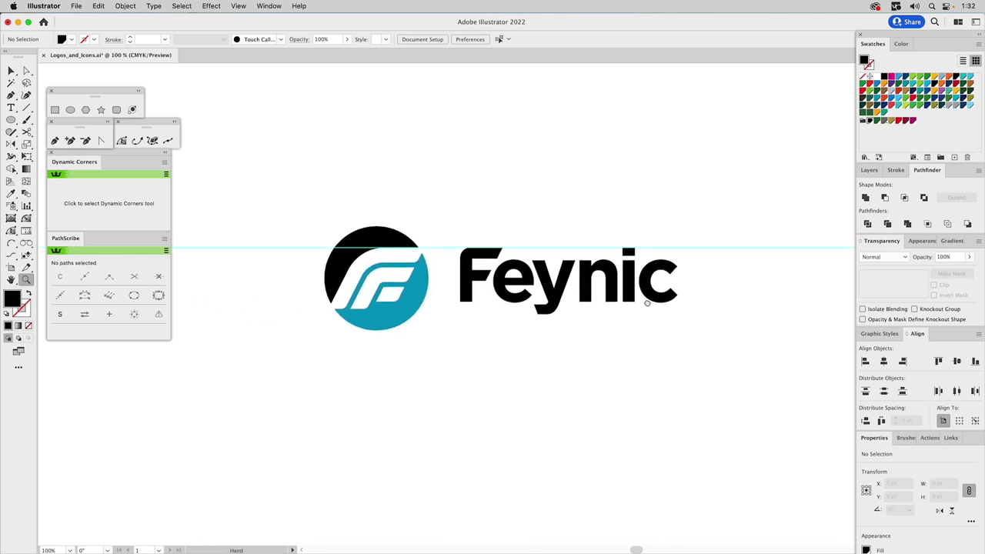
pyautogui.scroll(2, 644, 312)
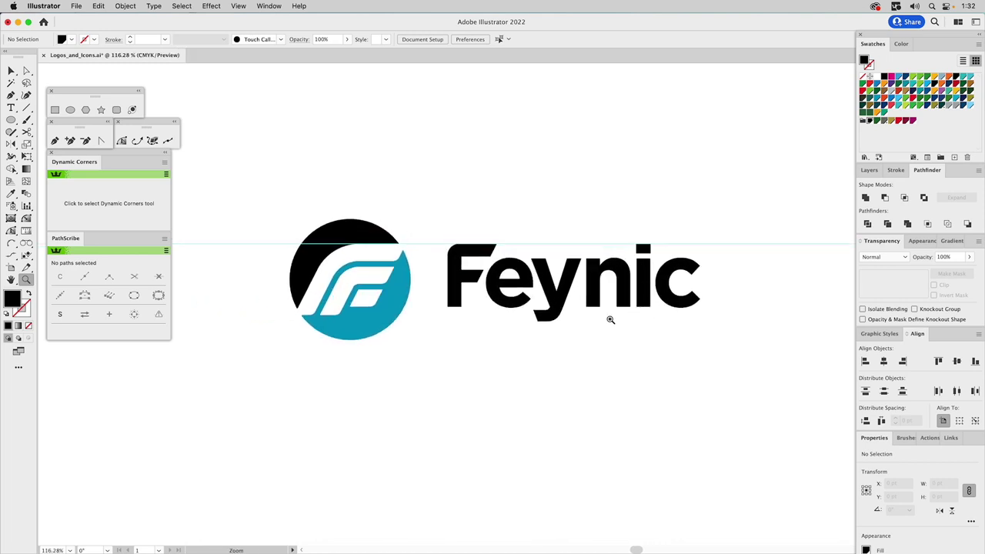
# - Hide the Editing Fonts layer and show the Feynic layer
pyautogui.press('v')
pyautogui.click(869, 170)
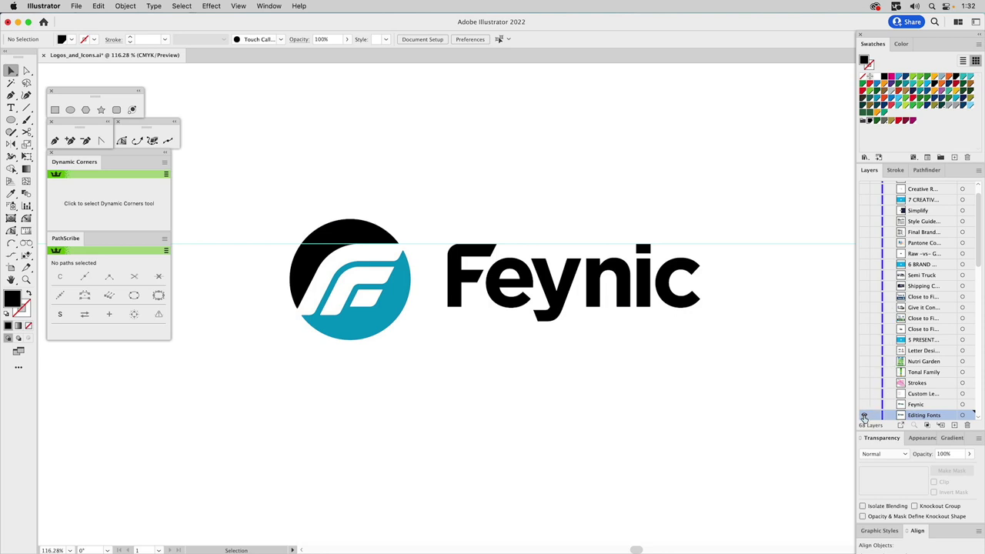
pyautogui.click(864, 415)
pyautogui.click(864, 404)
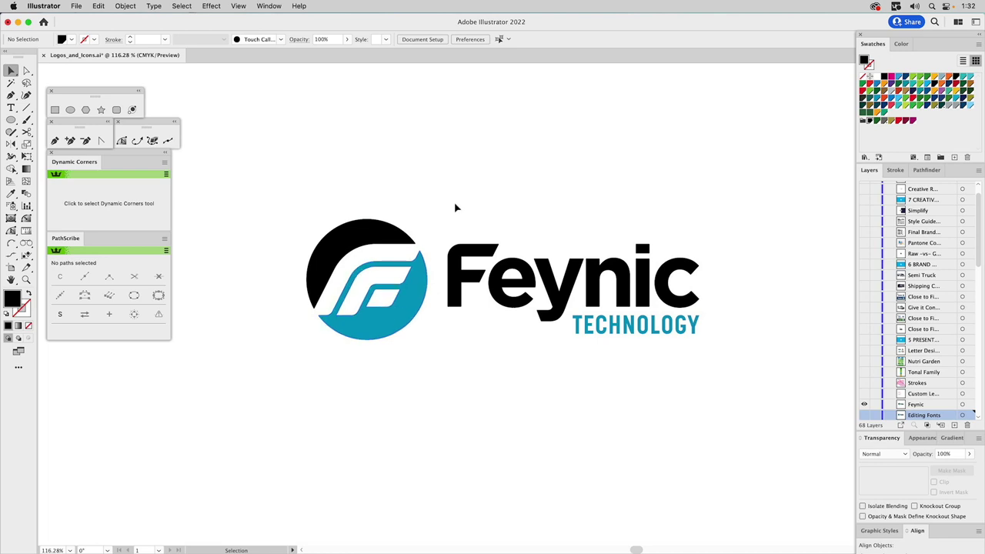
# - Swap Feynic for the Custom Lettering layer and select the N's square with both corner wedges
pyautogui.click(864, 393)
pyautogui.click(864, 404)
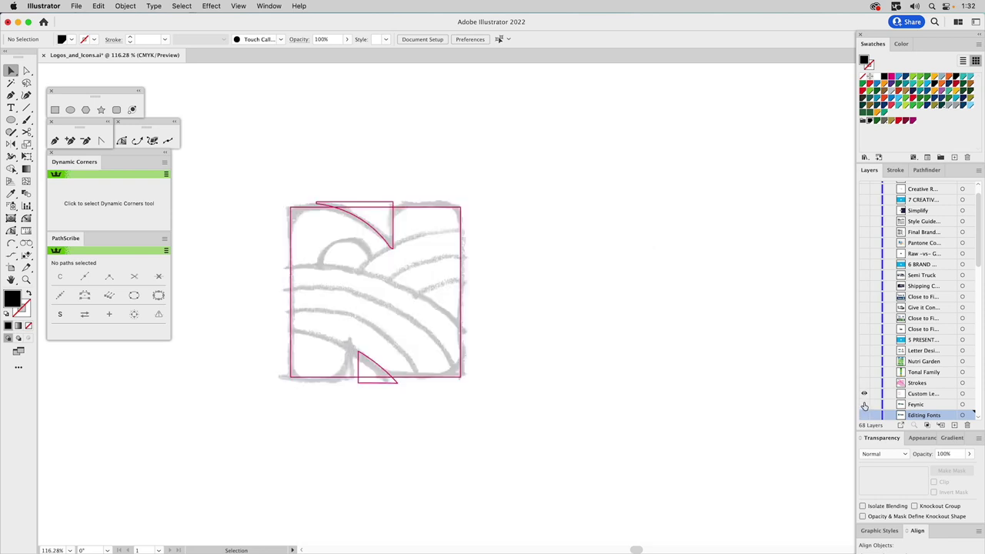
pyautogui.moveTo(467, 185); pyautogui.dragTo(430, 237)
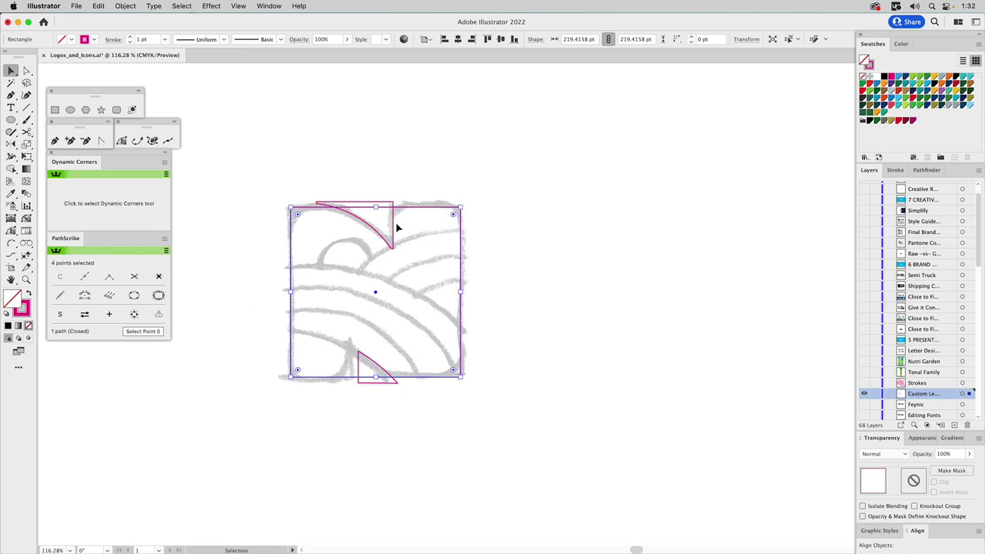
pyautogui.click(392, 246)
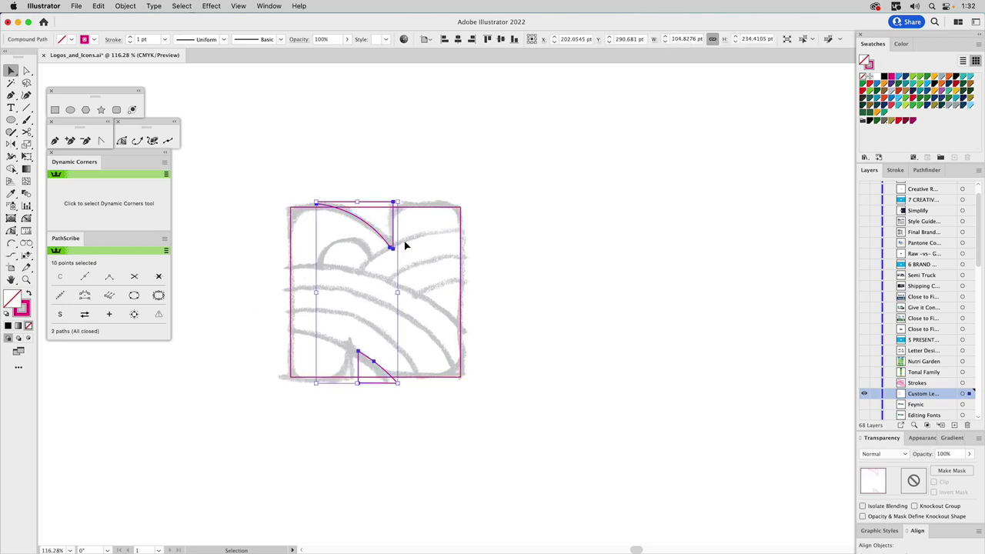
pyautogui.keyDown('shift'); pyautogui.click(429, 208); pyautogui.keyUp('shift')
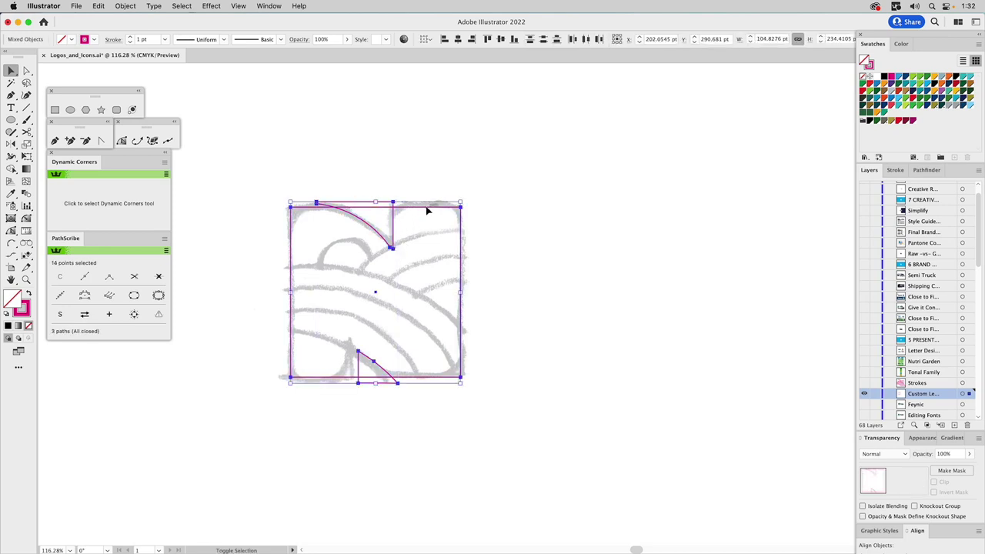
# - Subtract the wedges from the square with Minus Front and turn on the Strokes layer
pyautogui.click(921, 170)
pyautogui.click(884, 197)
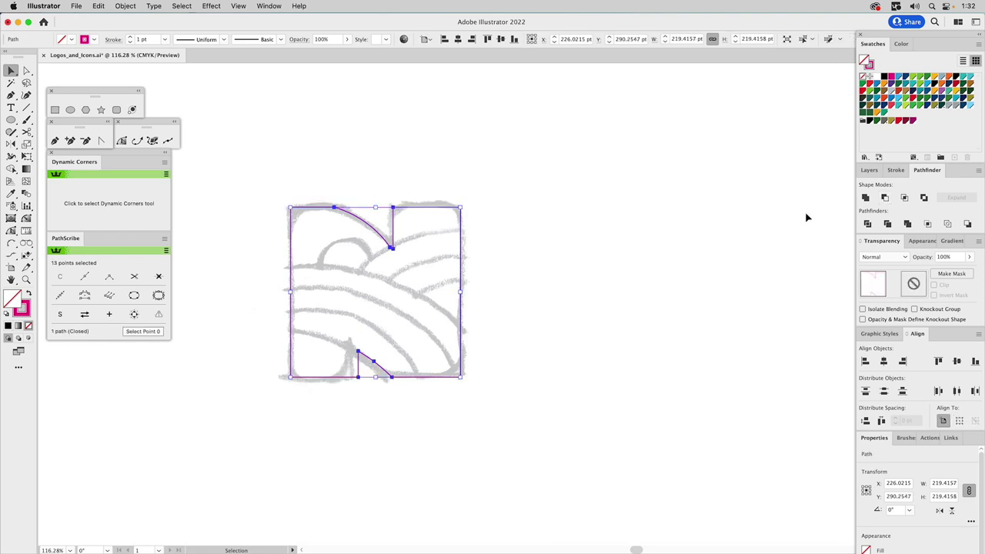
pyautogui.click(680, 211)
pyautogui.click(868, 170)
pyautogui.click(863, 401)
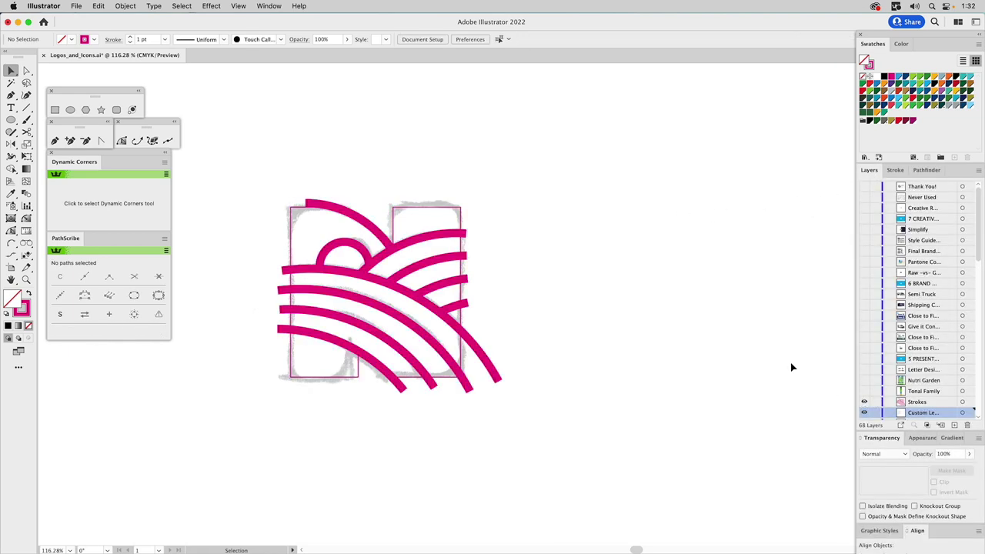
# - Colour the stroke lines orange and convert them with Object > Path > Outline Stroke
pyautogui.click(429, 242)
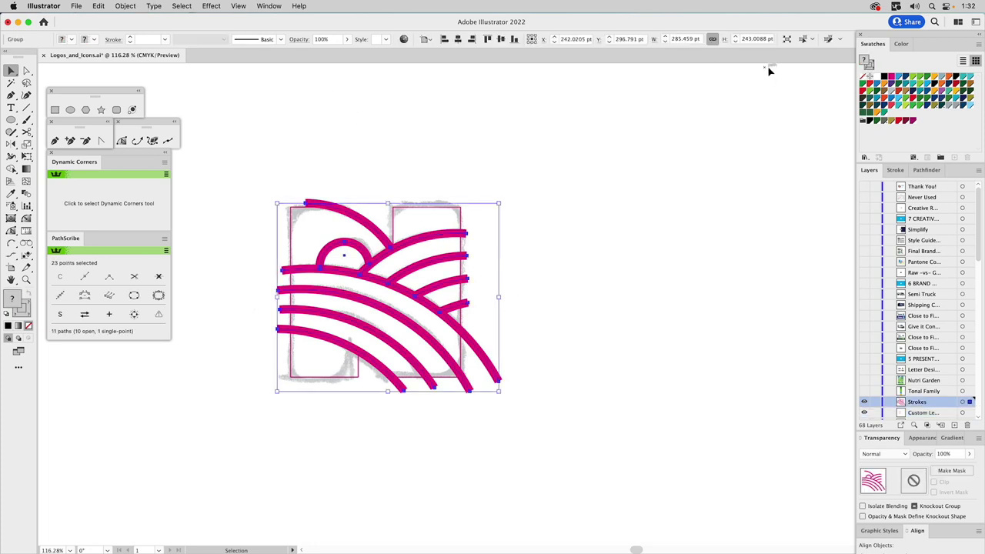
pyautogui.click(872, 77)
pyautogui.click(872, 63)
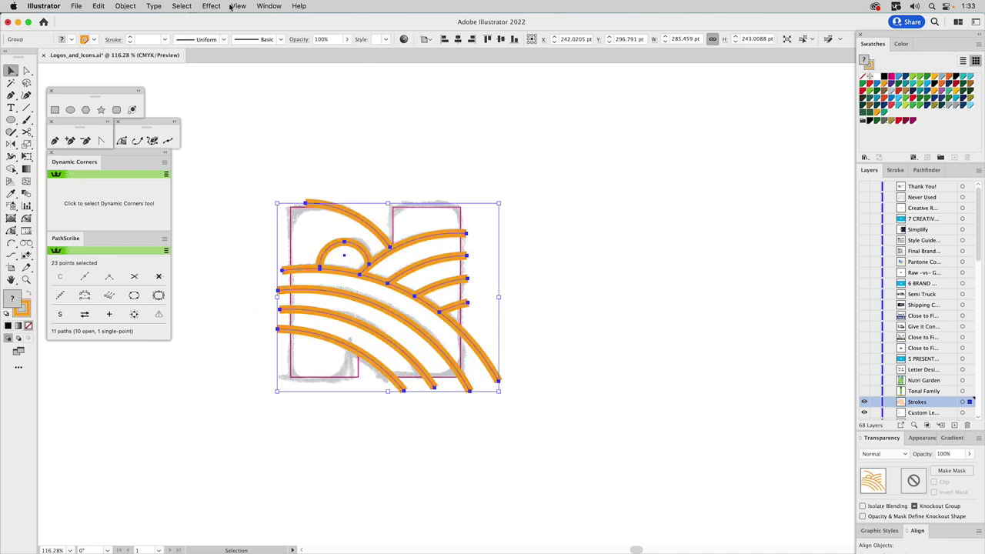
pyautogui.click(123, 6)
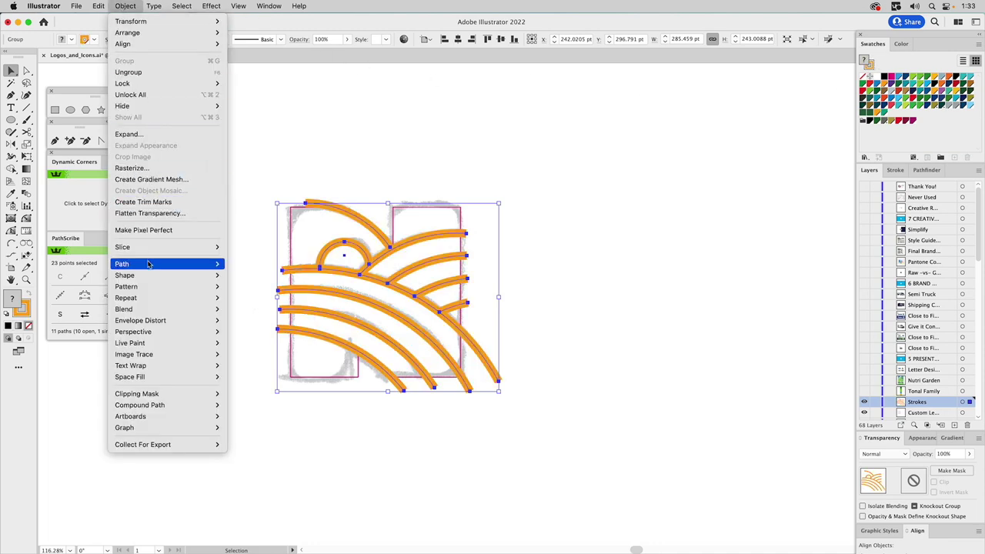
pyautogui.moveTo(150, 264)
pyautogui.click(262, 305)
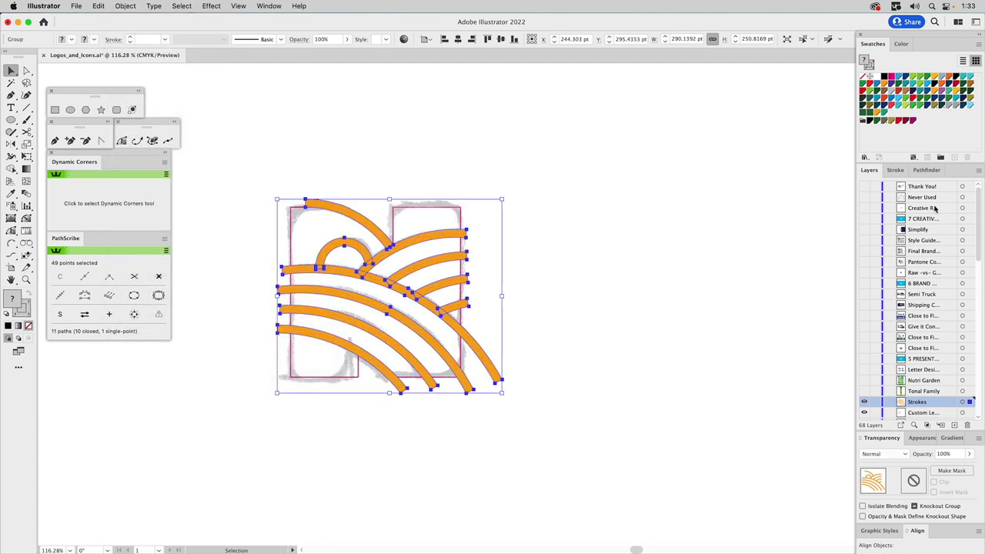
# - Unite the outlined strokes and cut them out of the N with Minus Front
pyautogui.click(928, 173)
pyautogui.click(865, 200)
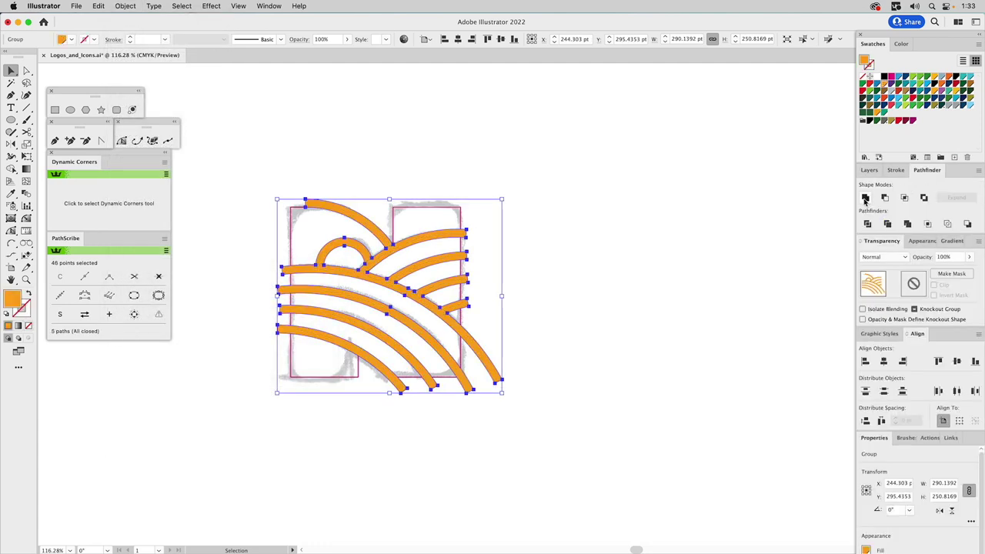
pyautogui.keyDown('shift'); pyautogui.click(449, 213); pyautogui.keyUp('shift')
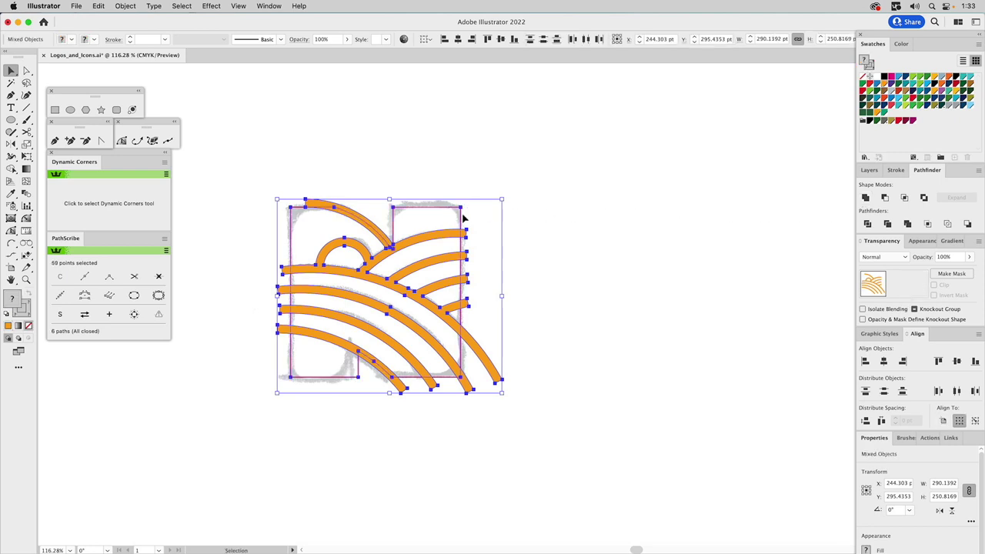
pyautogui.click(869, 335)
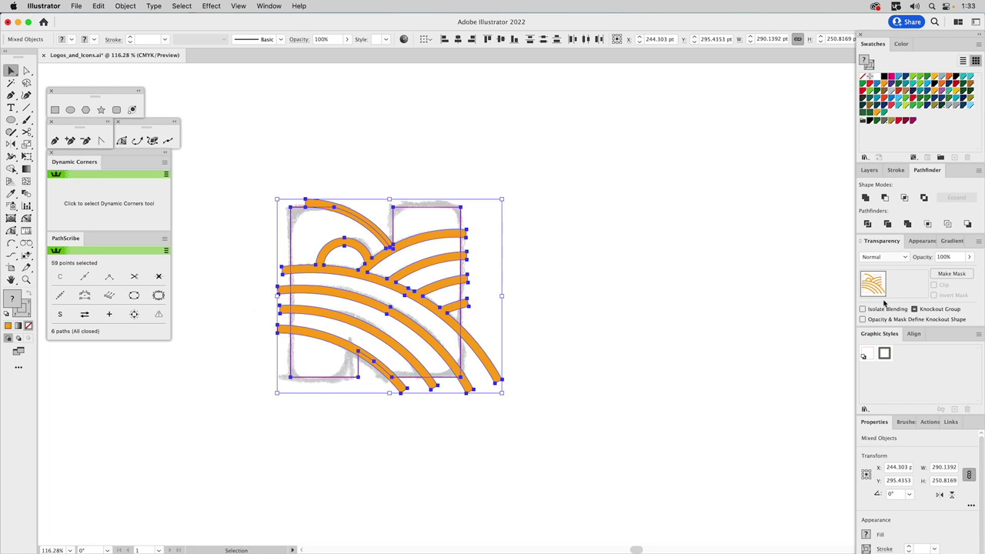
pyautogui.click(884, 199)
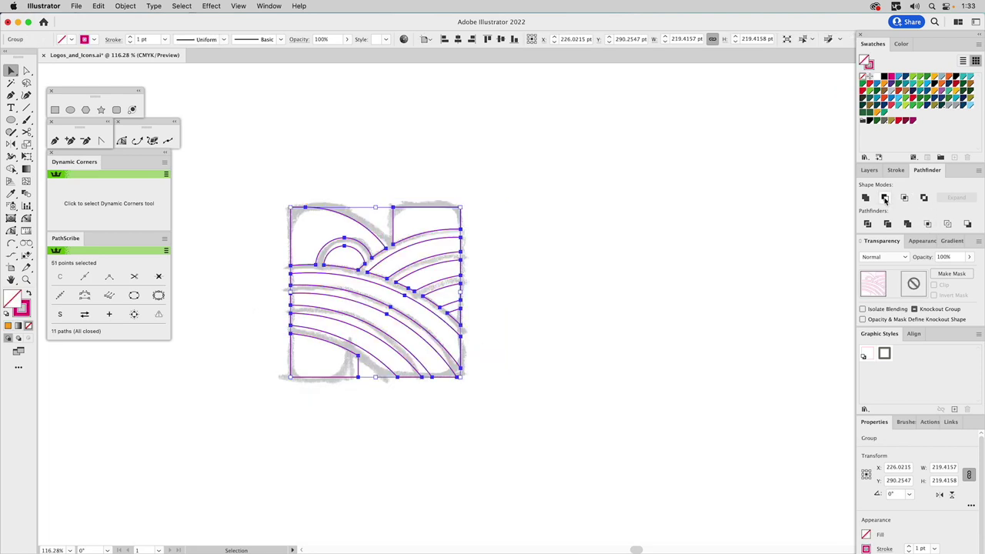
pyautogui.click(556, 229)
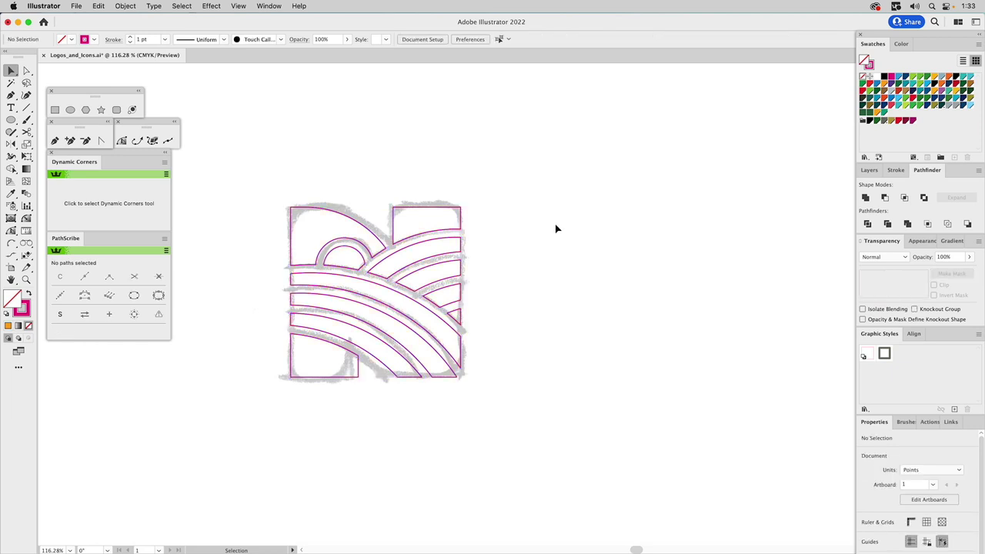
# - Round the N's outer top and bottom corners to 7.04 pt with Dynamic Corners
pyautogui.press('a')
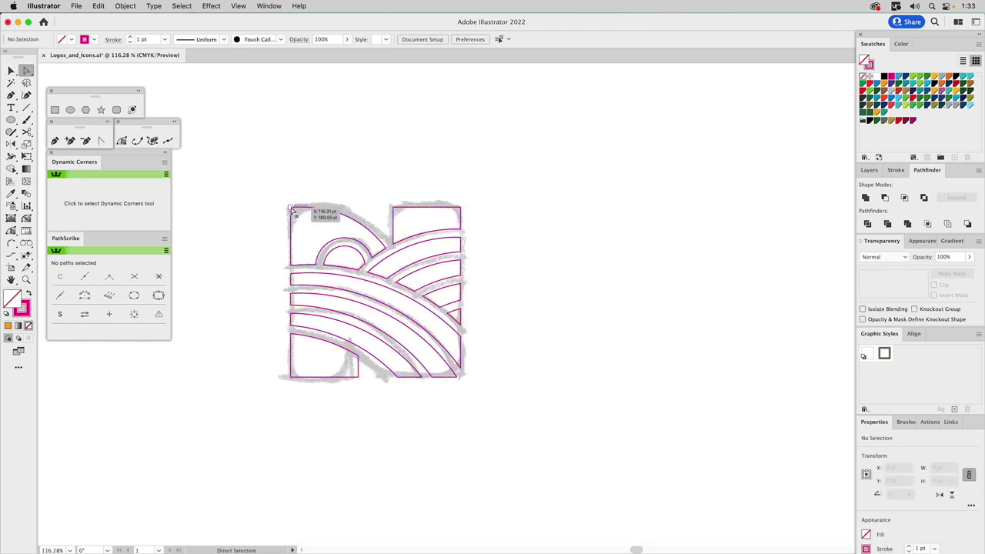
pyautogui.click(291, 208)
pyautogui.moveTo(298, 218); pyautogui.dragTo(296, 215)
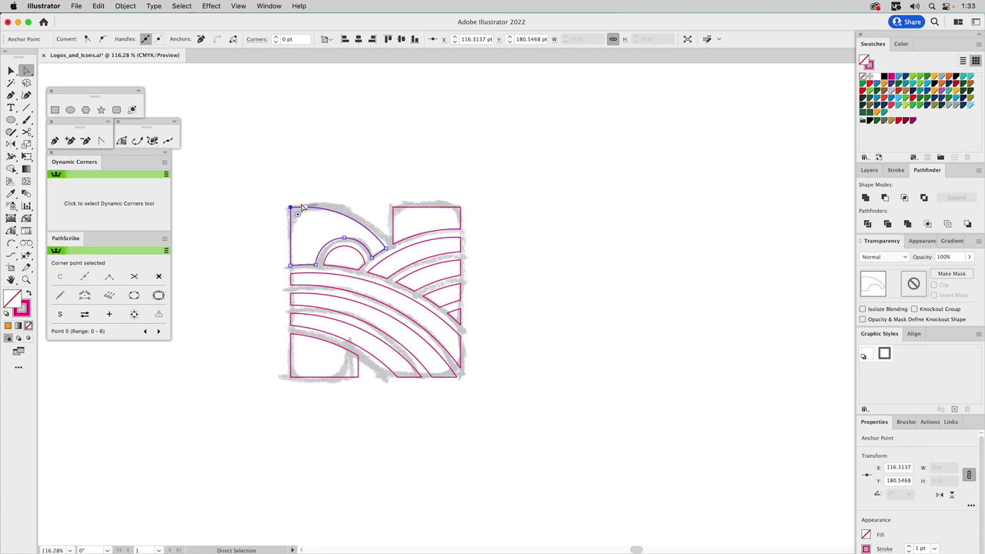
pyautogui.click(277, 196)
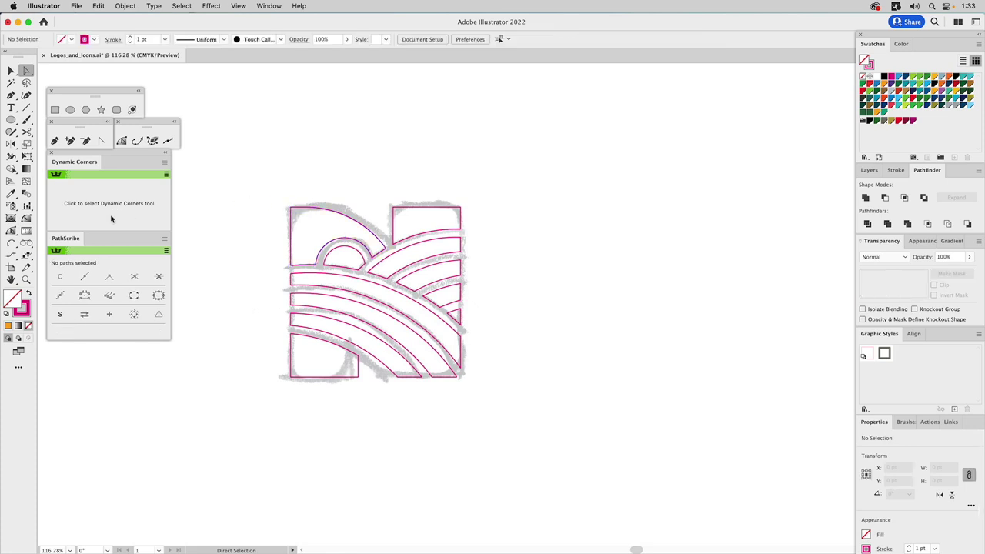
pyautogui.click(26, 219)
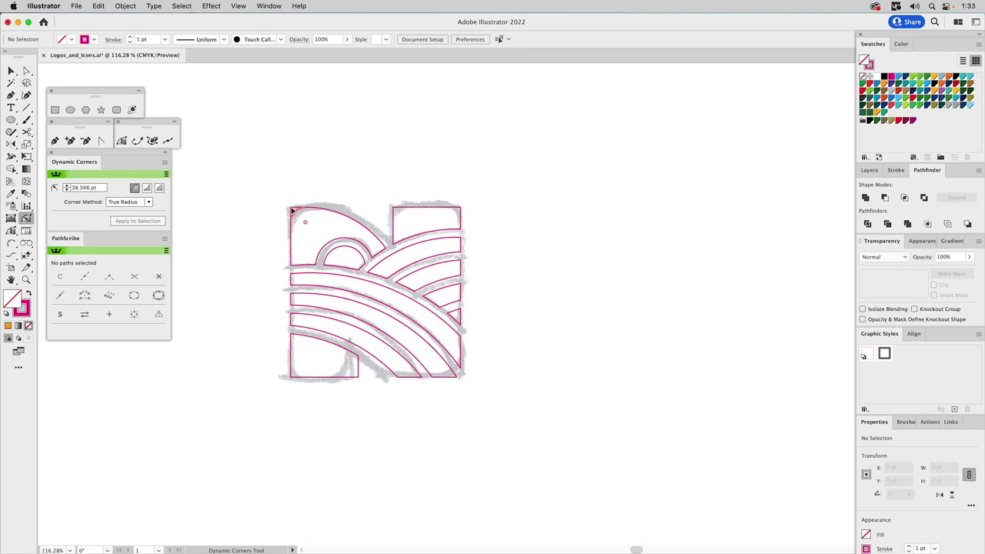
pyautogui.moveTo(290, 208); pyautogui.dragTo(294, 218)
pyautogui.keyDown('shift'); pyautogui.click(460, 210); pyautogui.keyUp('shift')
pyautogui.keyDown('shift'); pyautogui.click(395, 210); pyautogui.keyUp('shift')
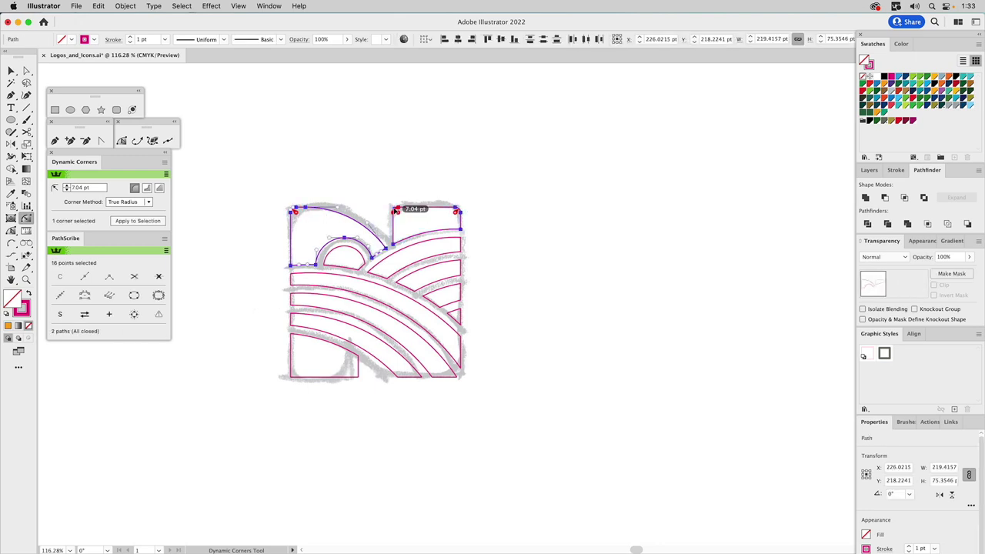
pyautogui.keyDown('shift'); pyautogui.click(353, 373); pyautogui.keyUp('shift')
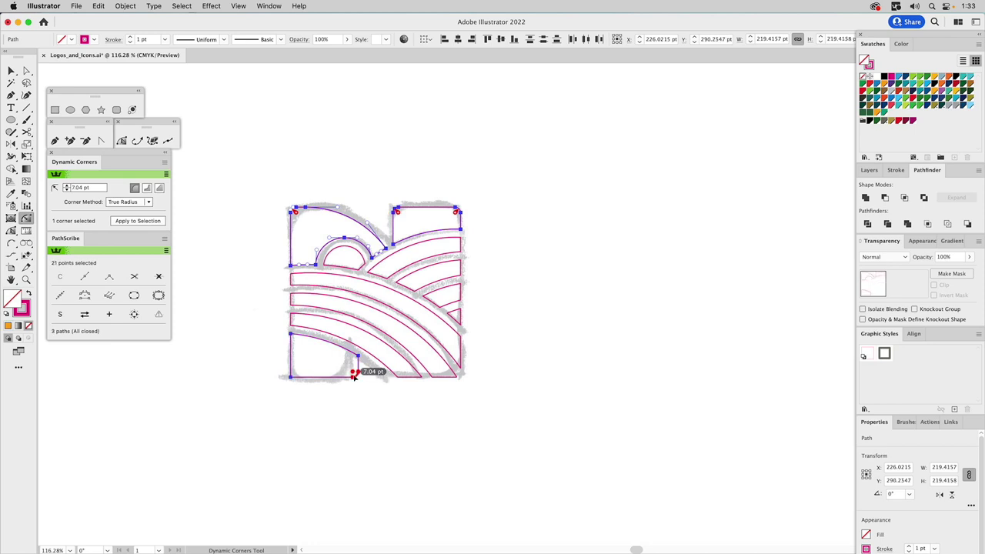
pyautogui.keyDown('shift'); pyautogui.click(292, 376); pyautogui.keyUp('shift')
# - Deselect the N and show the Tonal Family colour swatches layer
pyautogui.click(529, 423)
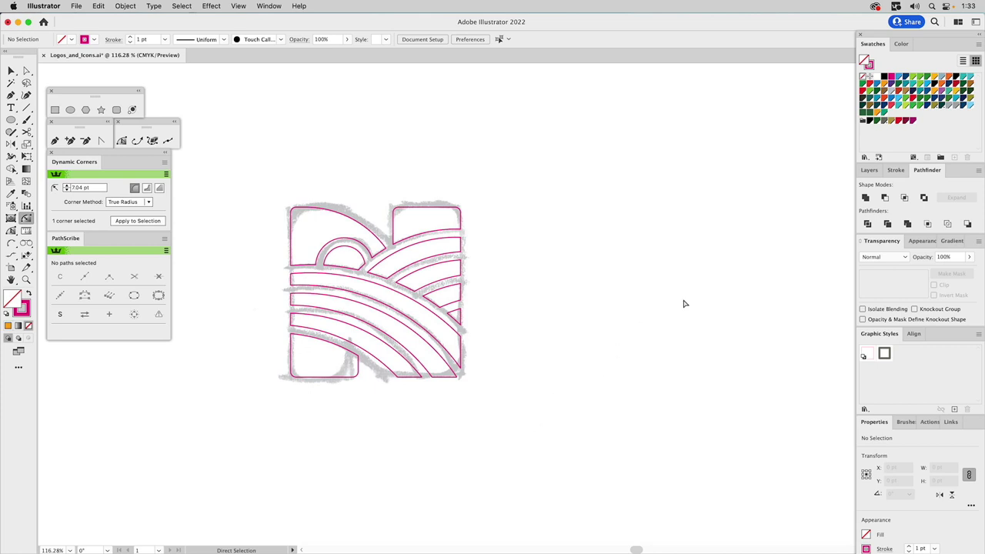
pyautogui.press('super+z')
pyautogui.click(867, 169)
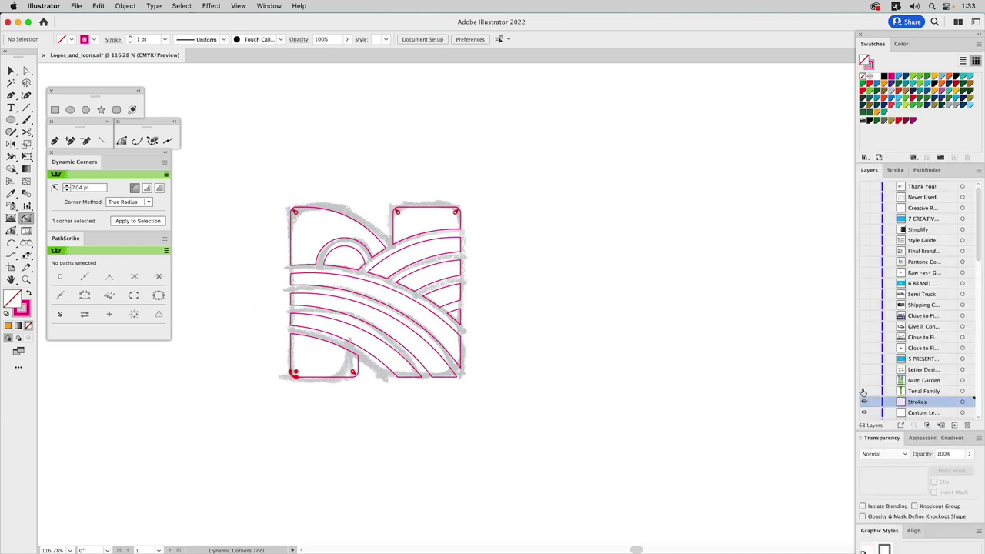
pyautogui.click(863, 392)
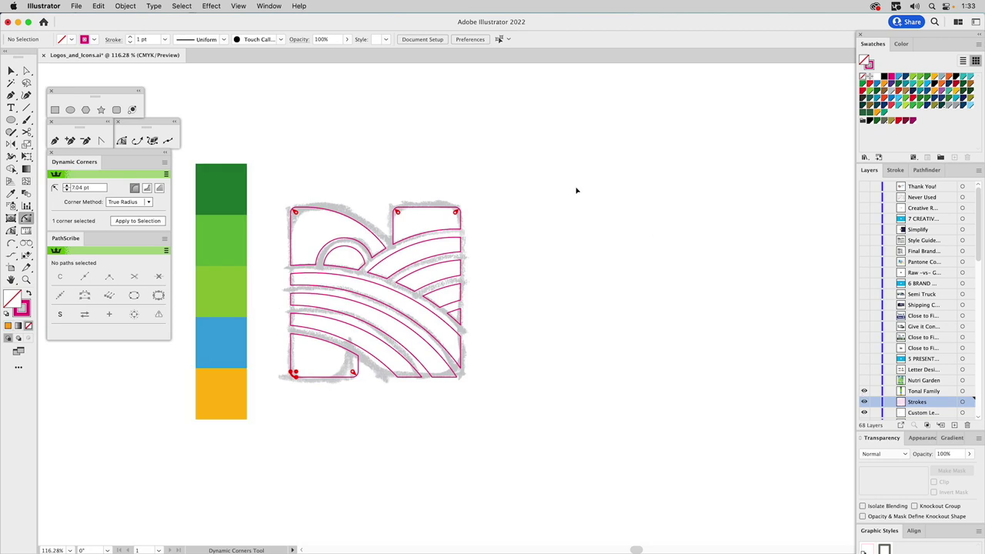
# - Set the Swatches panel to Small Thumbnail View and turn on the Nutri Garden layer's visibility
pyautogui.press('v')
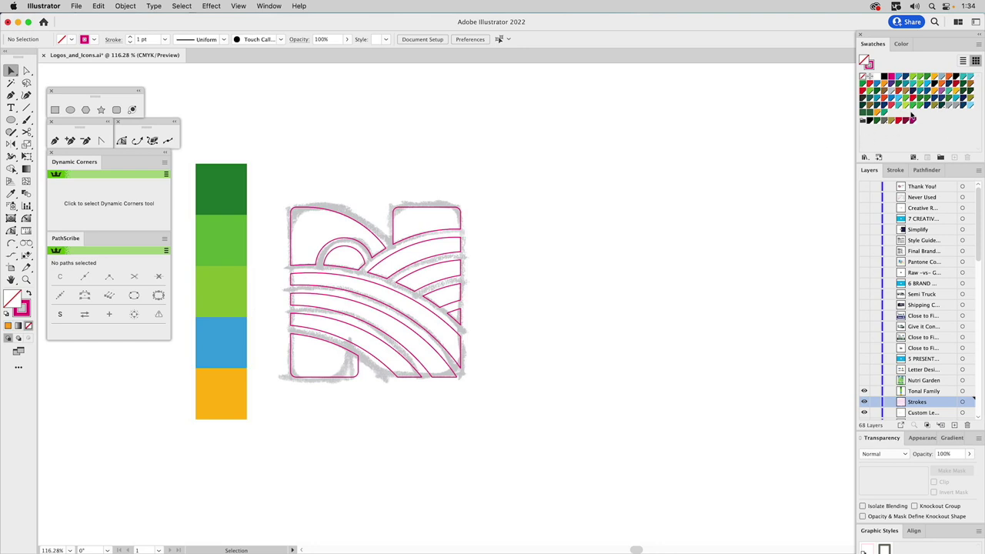
pyautogui.click(982, 47)
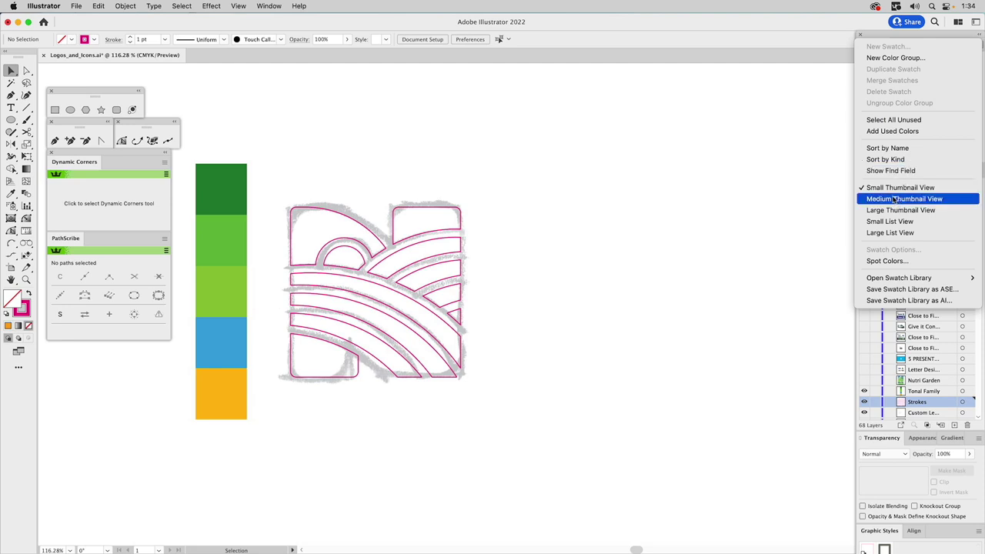
pyautogui.click(893, 209)
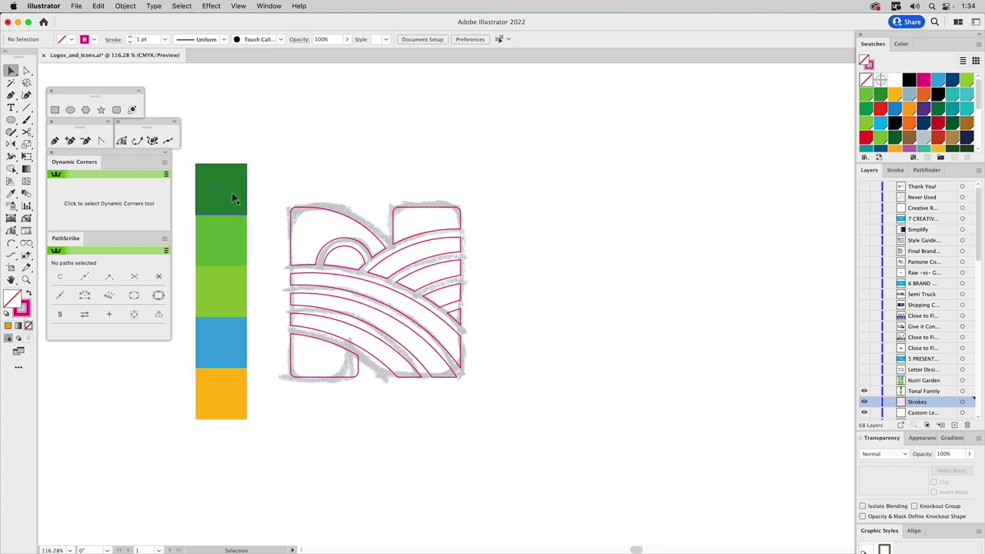
pyautogui.click(978, 44)
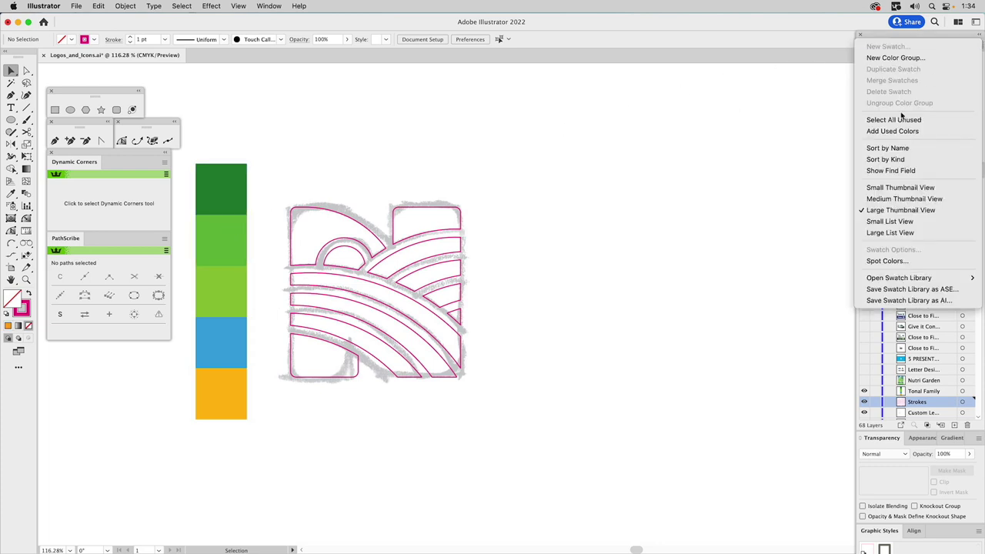
pyautogui.click(882, 188)
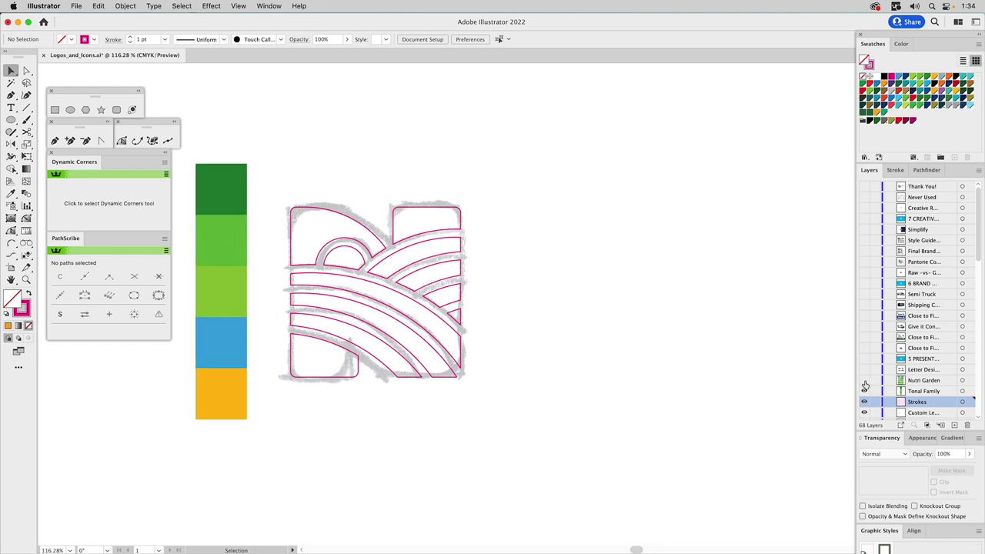
pyautogui.click(864, 381)
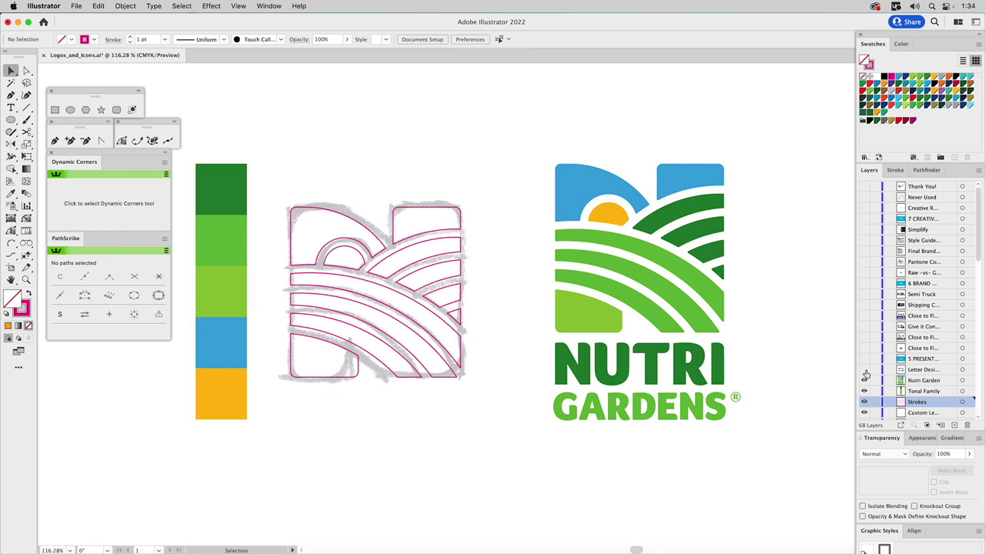
# - Show the Letter Design layer and hide the Tonal Family, Strokes and Nutri Garden layers
pyautogui.click(864, 369)
pyautogui.moveTo(864, 391); pyautogui.dragTo(865, 400)
pyautogui.click(863, 380)
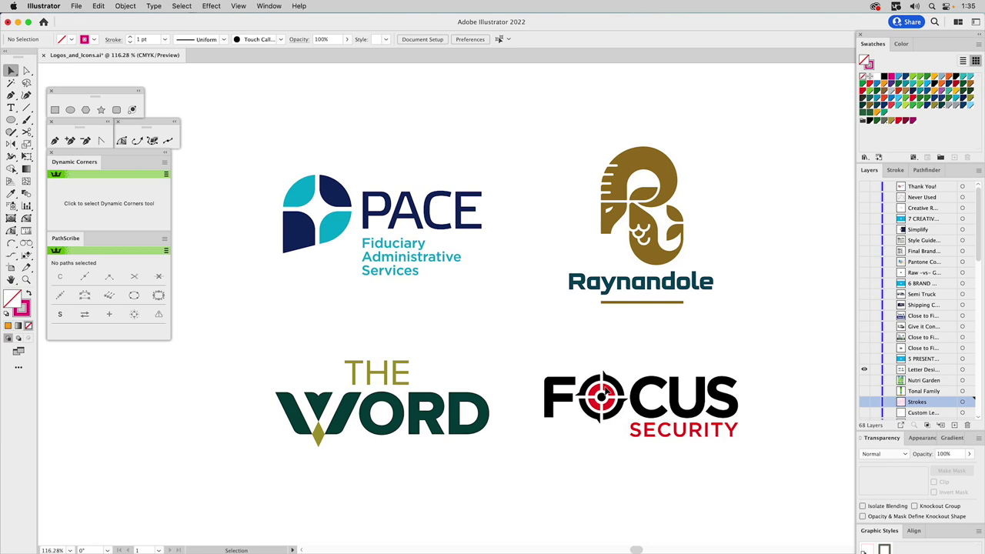
# - Make the 5 PRESENT and Grand Close to Final layers visible
pyautogui.click(864, 359)
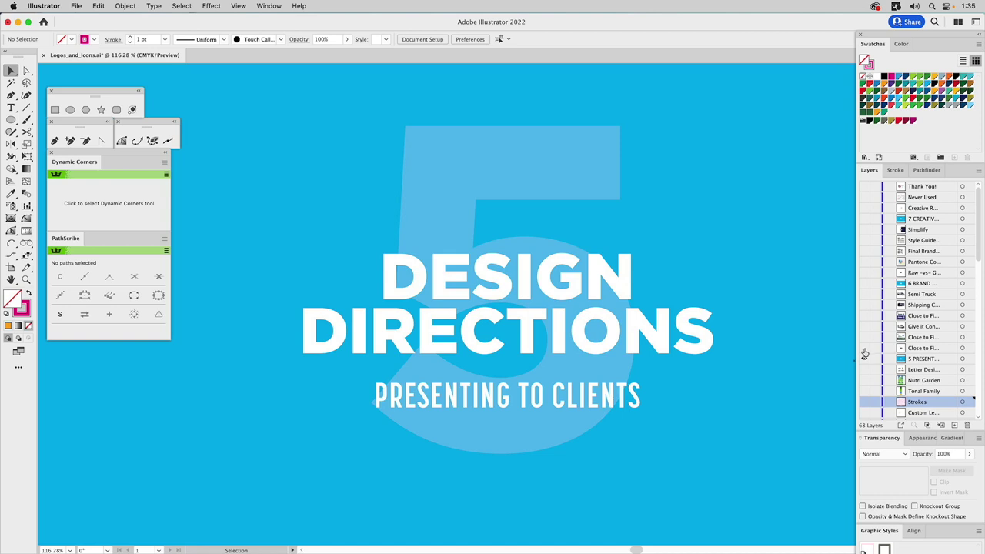
pyautogui.click(864, 348)
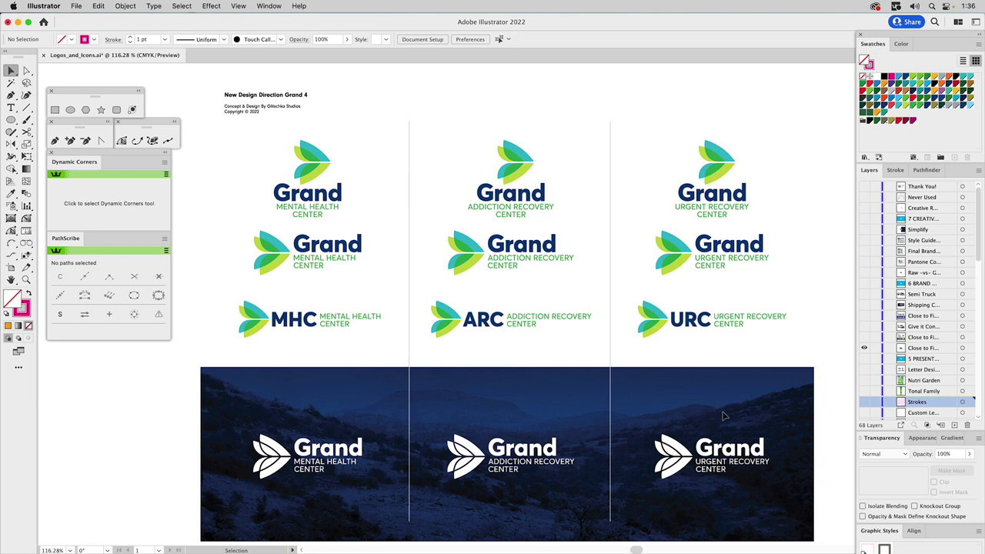
# - Show the KTLF, Give it Context van and RAMSON Close to Final layers in turn
pyautogui.click(864, 338)
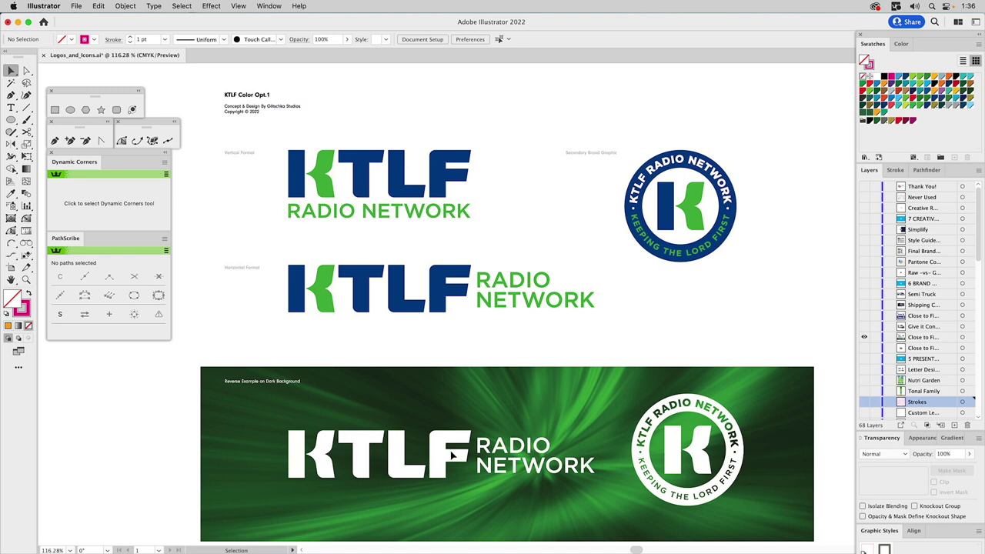
pyautogui.click(864, 328)
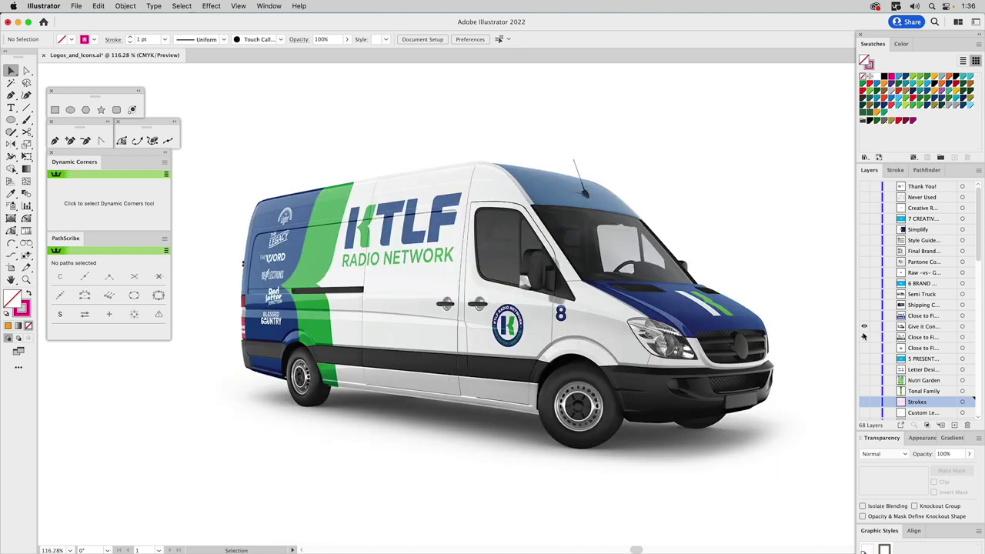
pyautogui.click(917, 327)
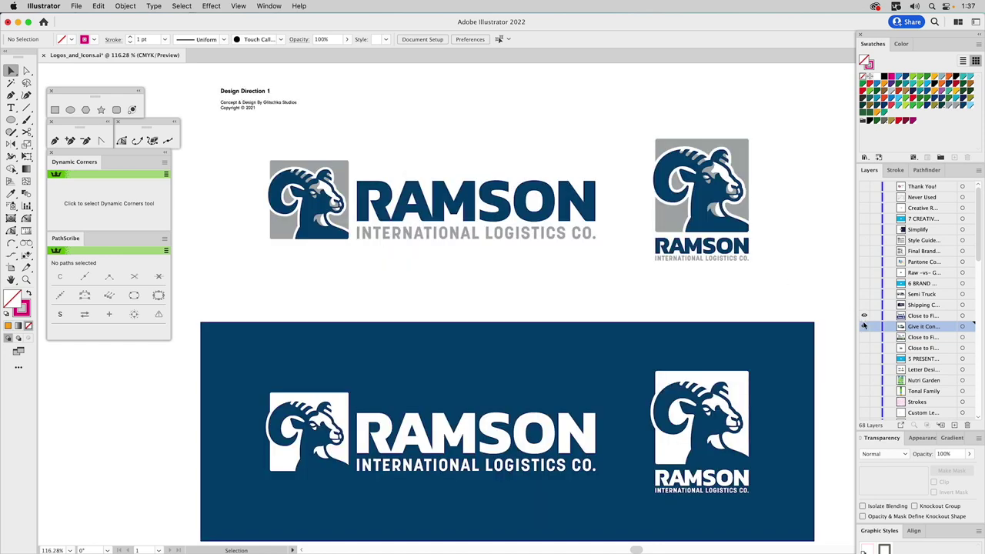
pyautogui.click(863, 316)
# - Show the Shipping Container and Semi Truck mockup layers, then swap Semi Truck for 6 BRAND
pyautogui.click(863, 305)
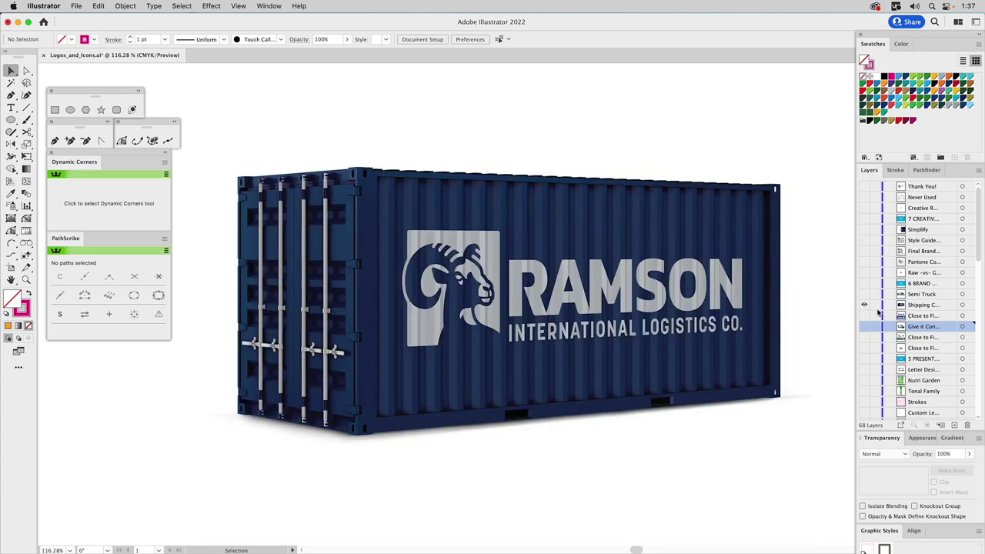
pyautogui.click(913, 307)
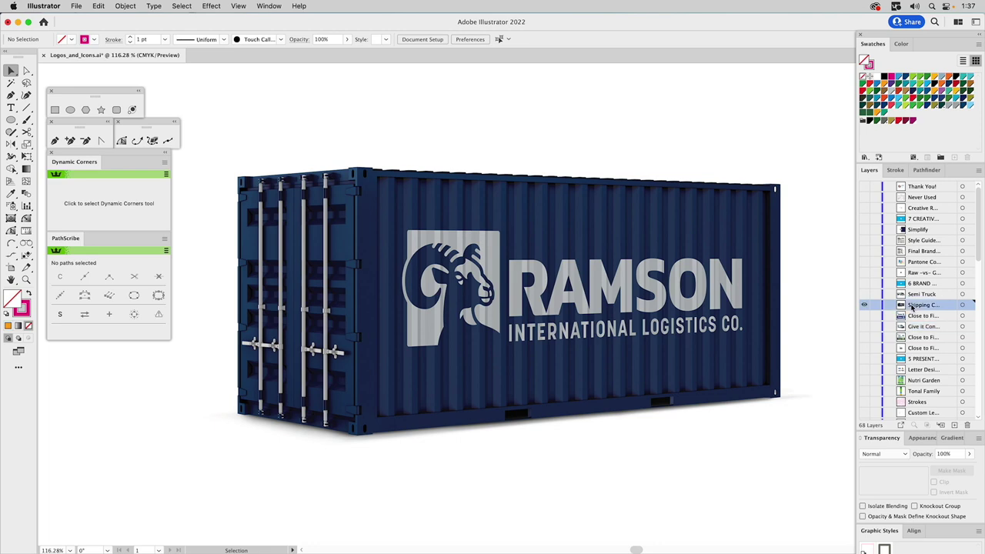
pyautogui.click(863, 294)
pyautogui.click(917, 296)
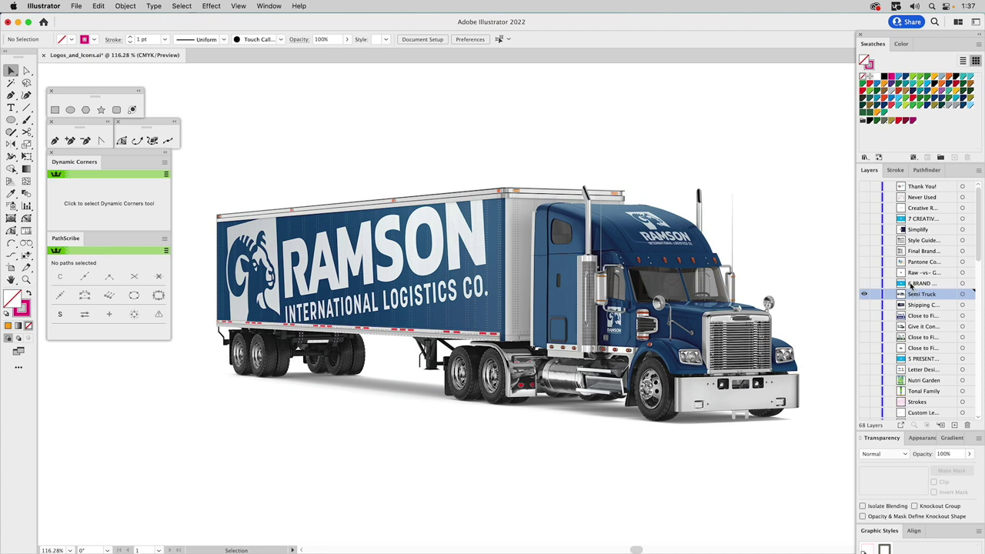
pyautogui.click(863, 284)
pyautogui.click(864, 294)
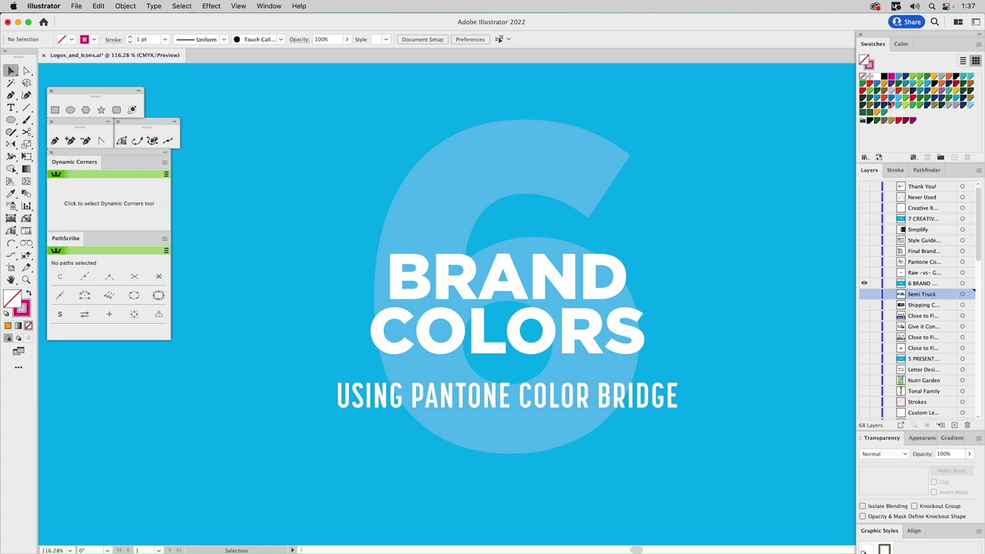
# - Swap the 6 BRAND slide for the Raw -vs- G layer and select each green square
pyautogui.click(864, 272)
pyautogui.click(865, 283)
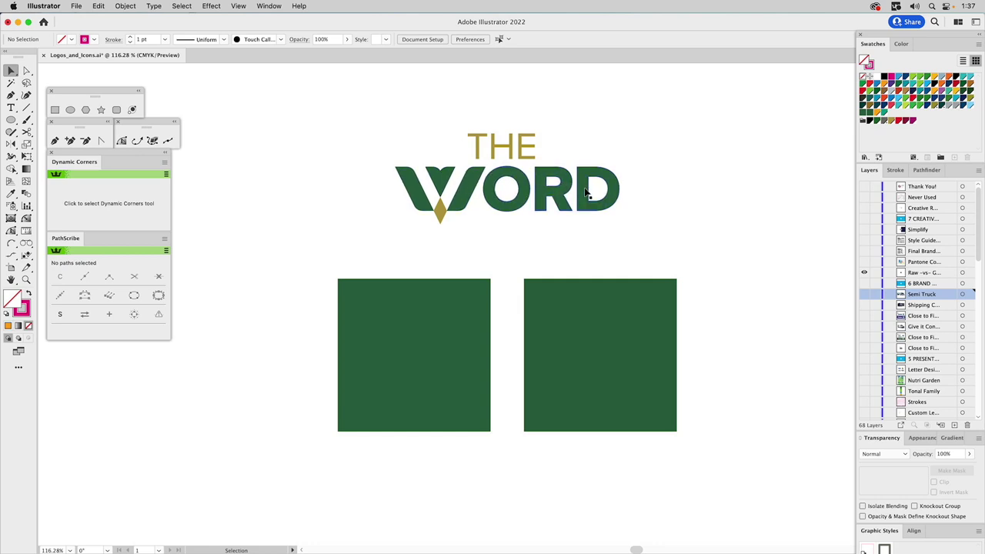
pyautogui.click(451, 308)
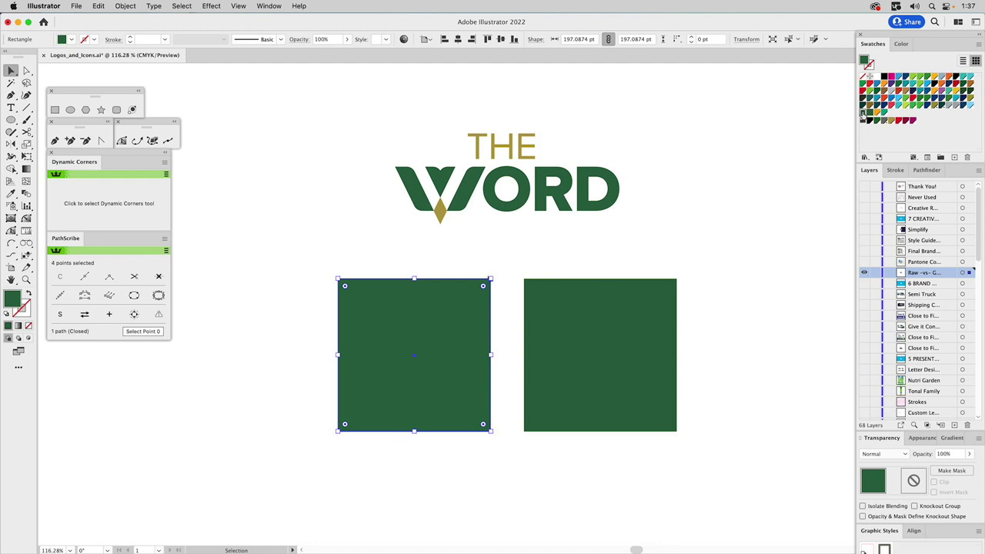
pyautogui.click(586, 305)
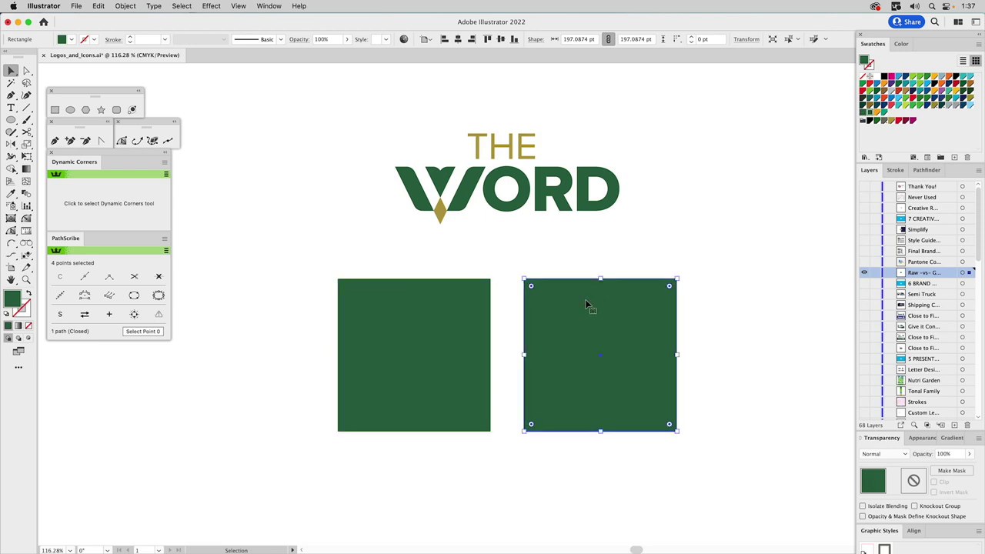
# - With Direct Selection, select the ORD letters of THE WORD logo, then deselect
pyautogui.click(754, 198)
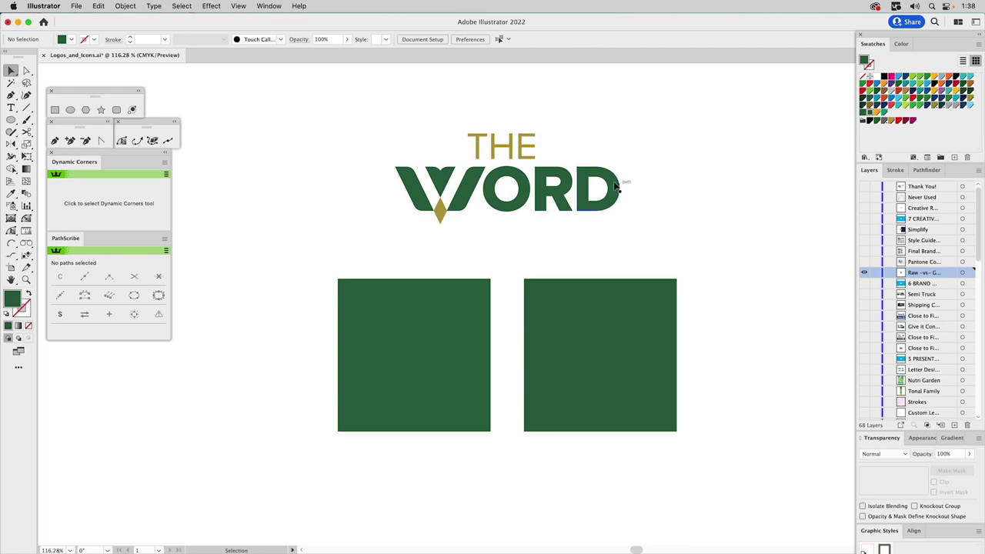
pyautogui.press('a')
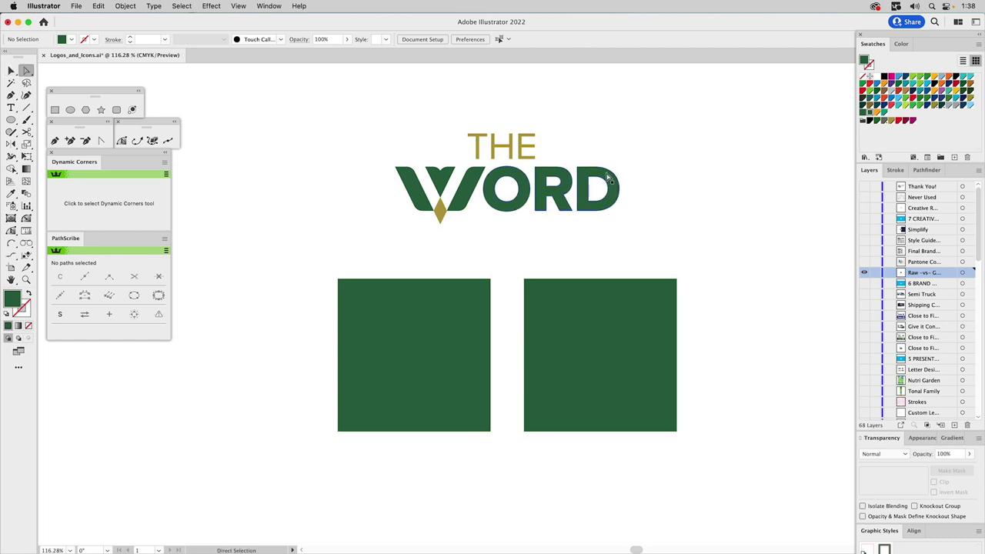
pyautogui.click(608, 177)
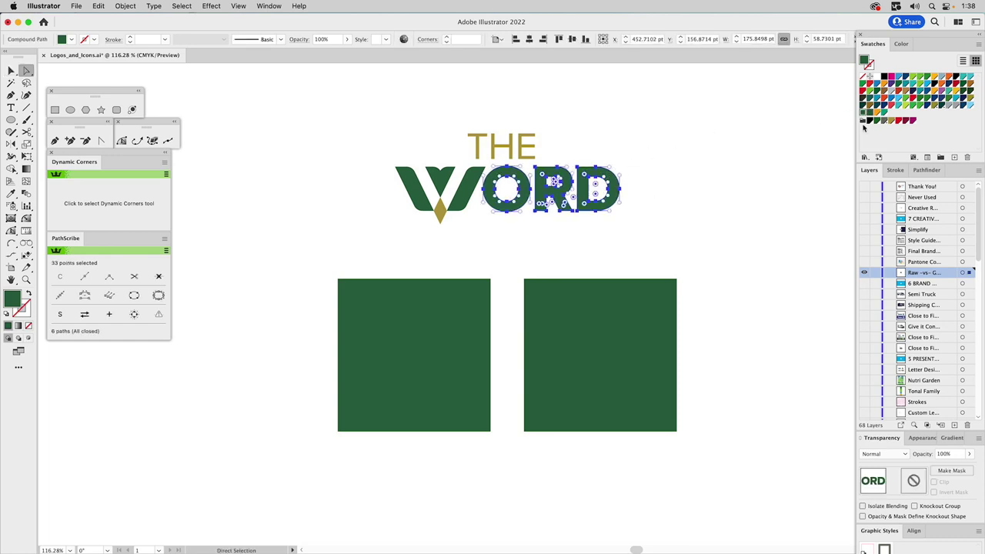
pyautogui.click(773, 135)
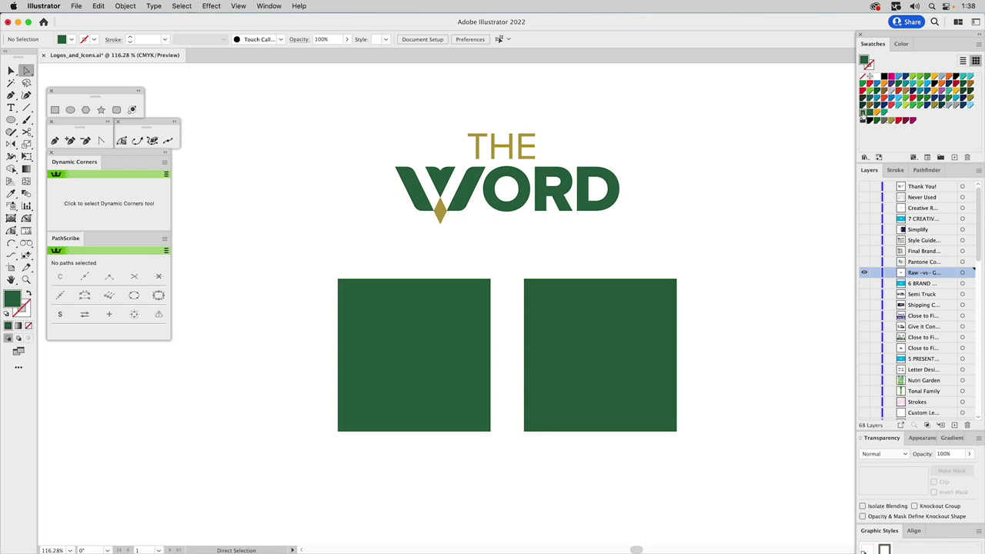
# - Edit the dark green swatch to C=90 M=15 Y=35 K=40 with Preview, then recheck its values
pyautogui.doubleClick(862, 114)
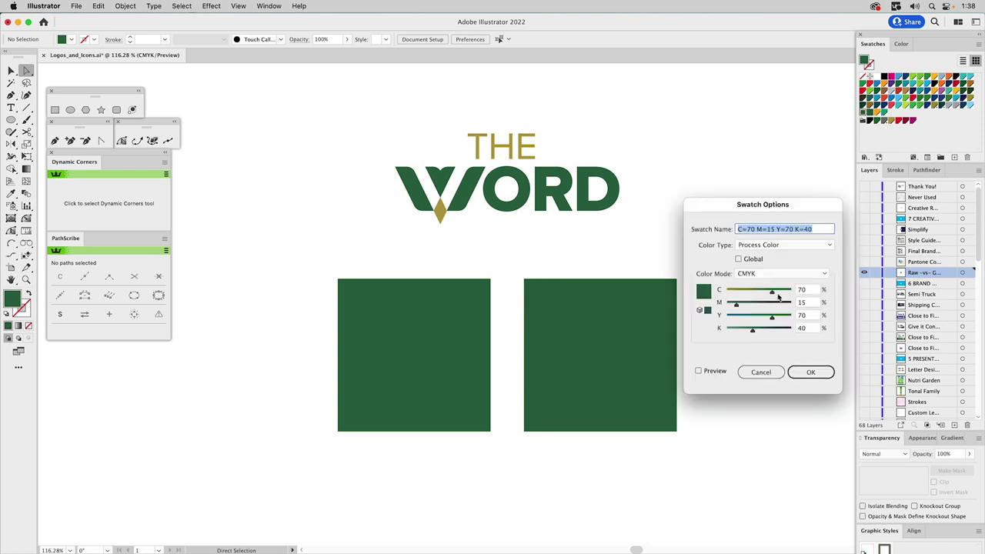
pyautogui.moveTo(772, 293); pyautogui.dragTo(750, 322)
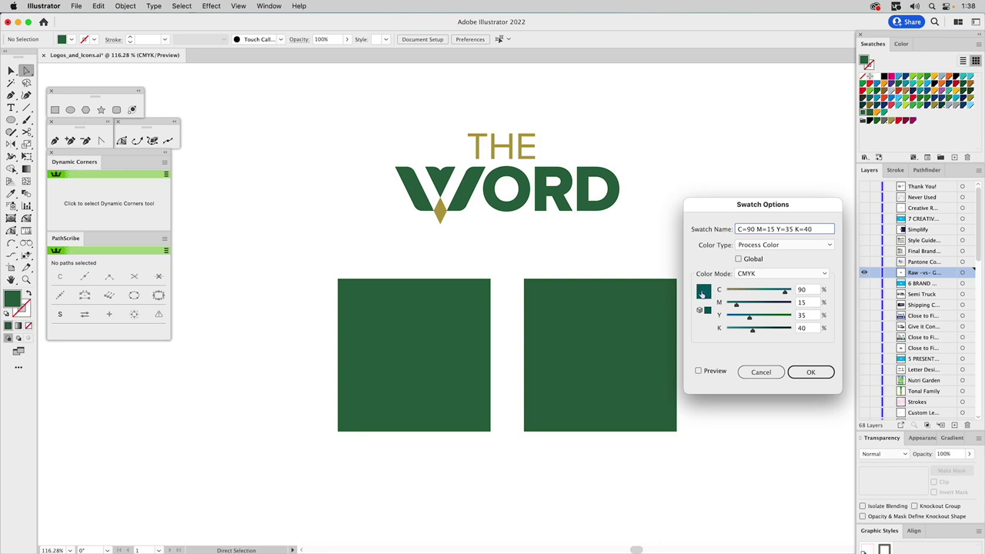
pyautogui.click(709, 372)
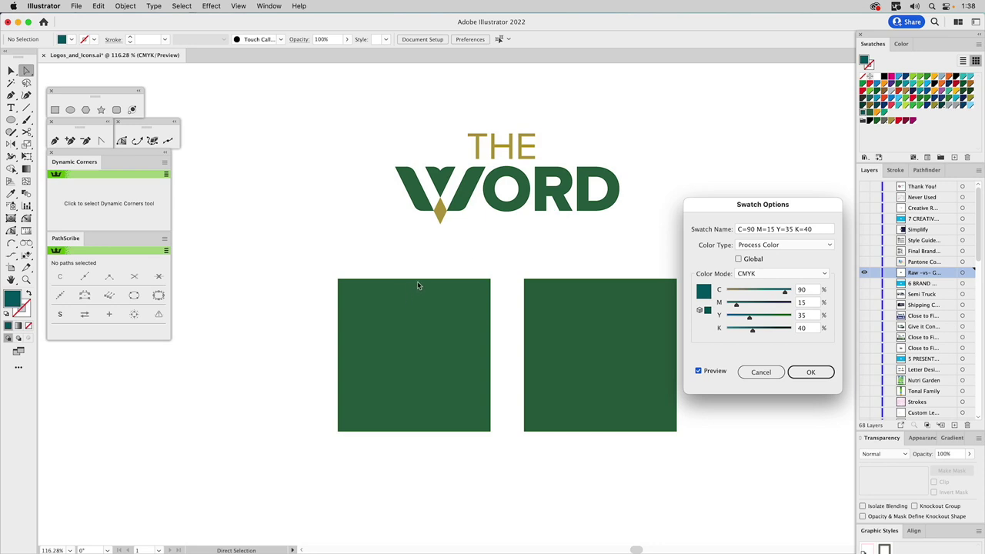
pyautogui.click(814, 373)
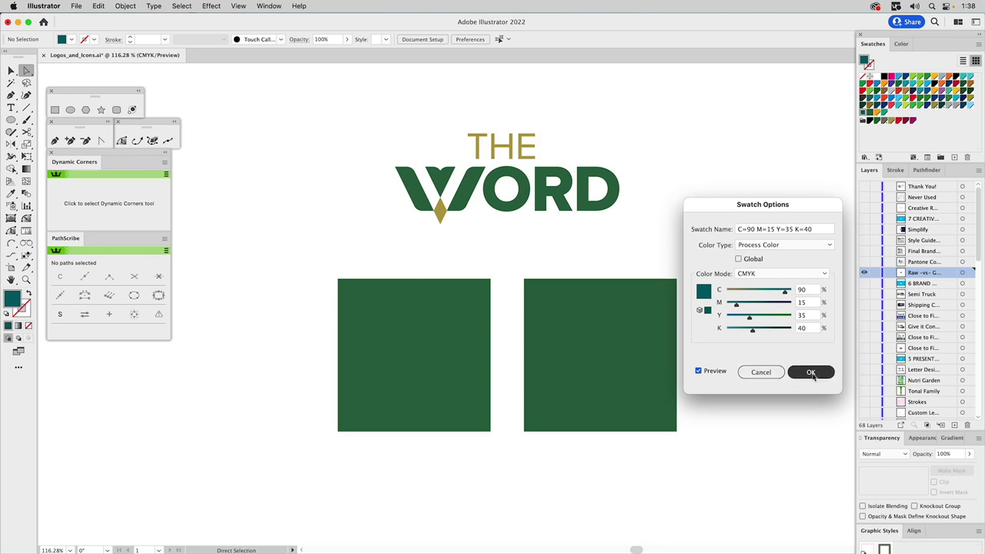
pyautogui.click(812, 373)
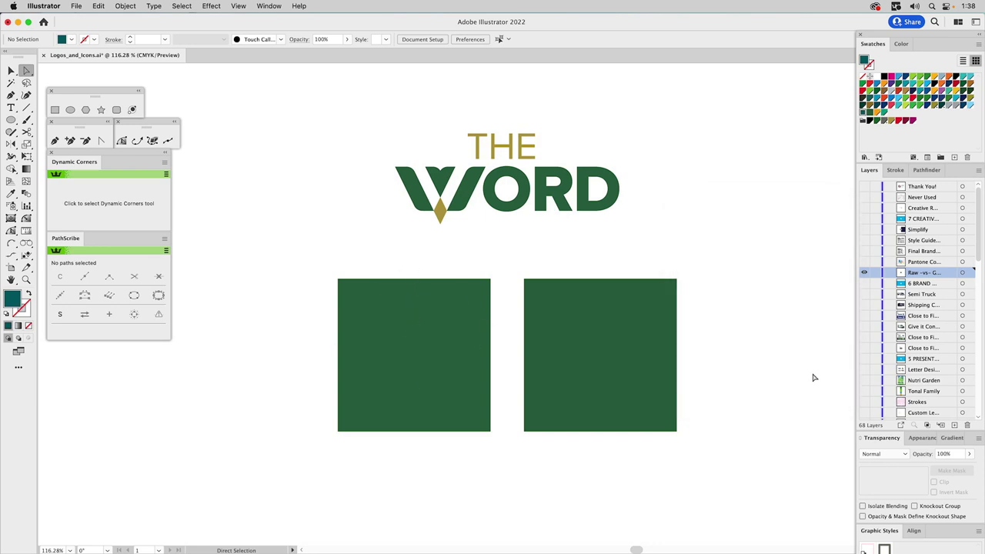
pyautogui.doubleClick(863, 113)
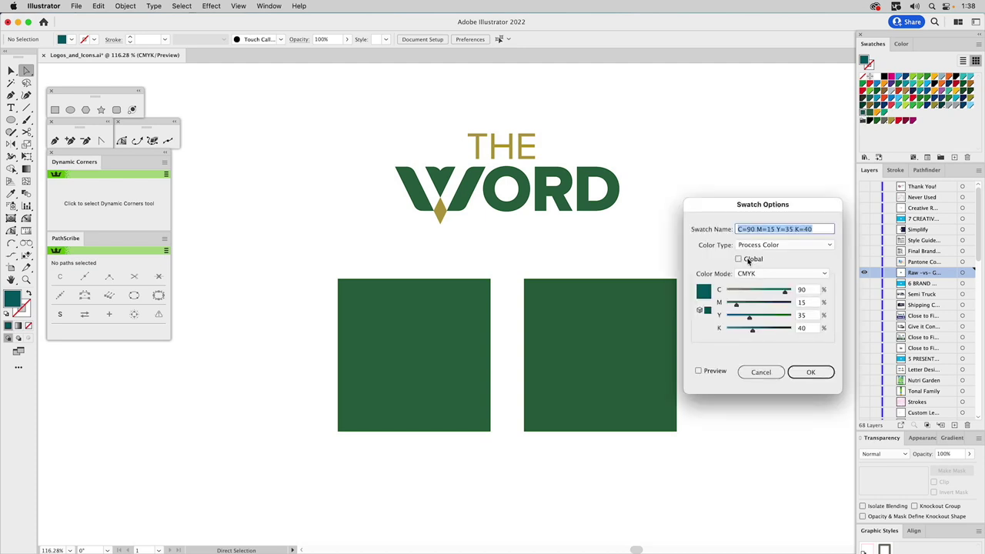
pyautogui.click(760, 372)
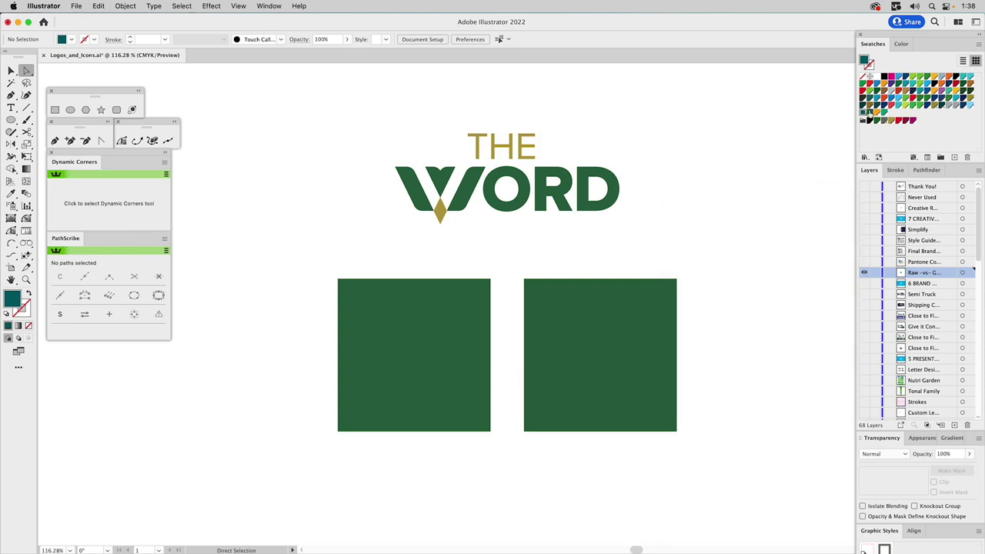
# - Select the right square, make the green swatch Global and enter C 75, M 20, Y 80
pyautogui.click(587, 332)
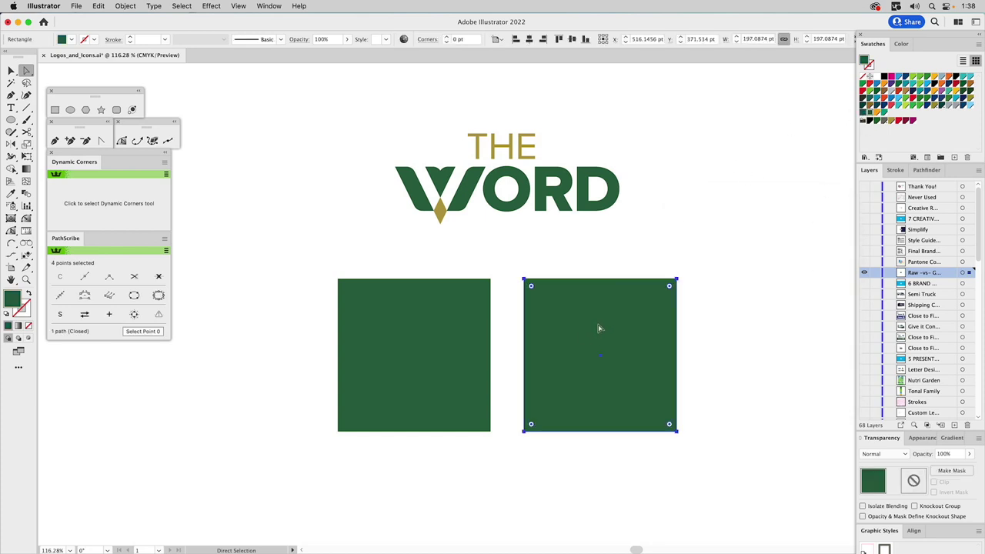
pyautogui.doubleClick(868, 115)
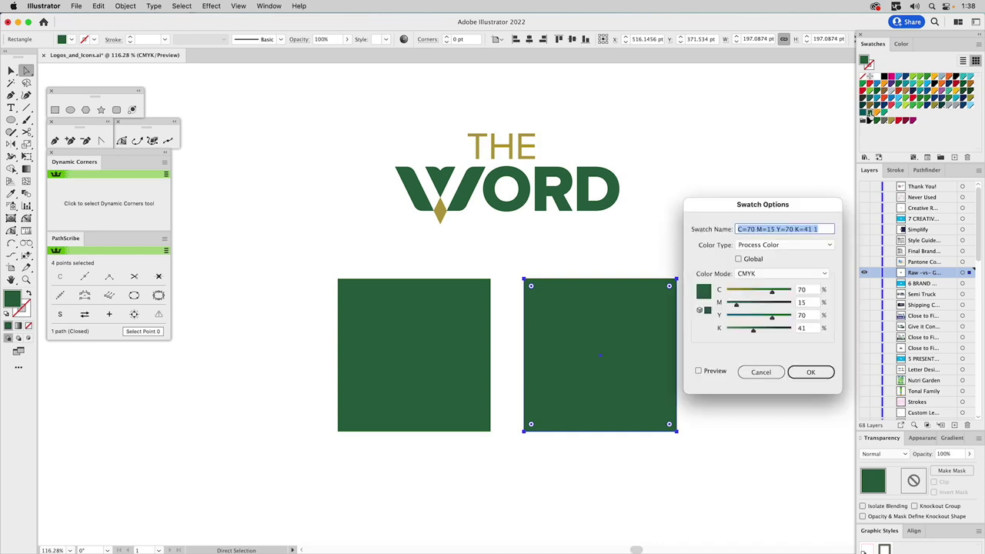
pyautogui.click(750, 260)
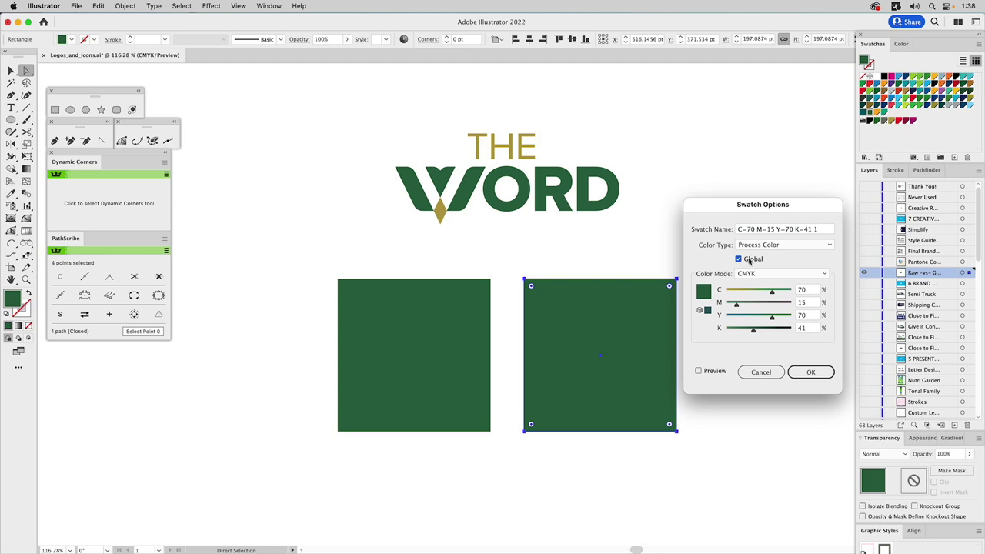
pyautogui.click(808, 289)
pyautogui.write('7')
pyautogui.click(803, 302)
pyautogui.write('20')
pyautogui.press('Tab')
pyautogui.write('80')
pyautogui.click(799, 328)
pyautogui.write('5')
pyautogui.click(808, 315)
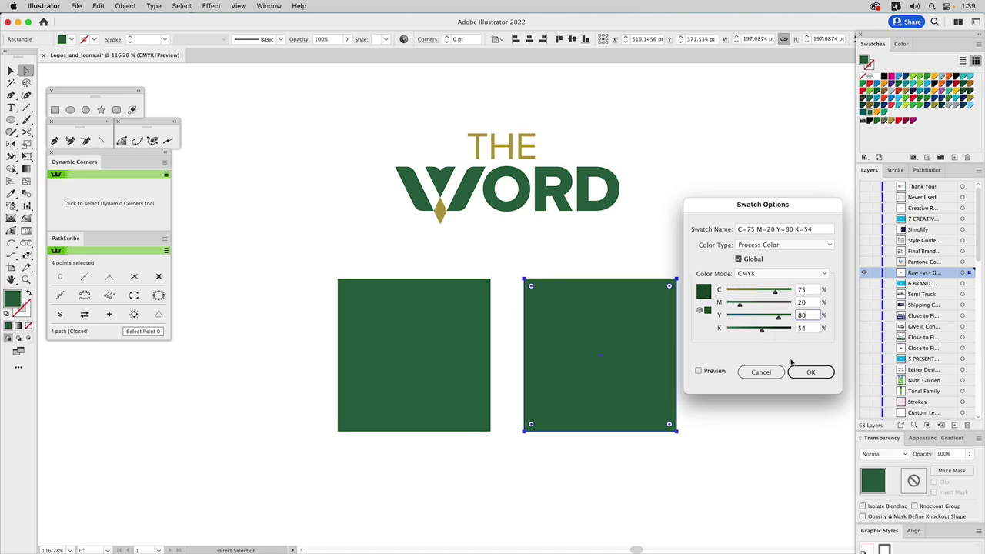
# - Set black to 55, compare old and new green with Preview, and apply the darker swatch
pyautogui.click(714, 373)
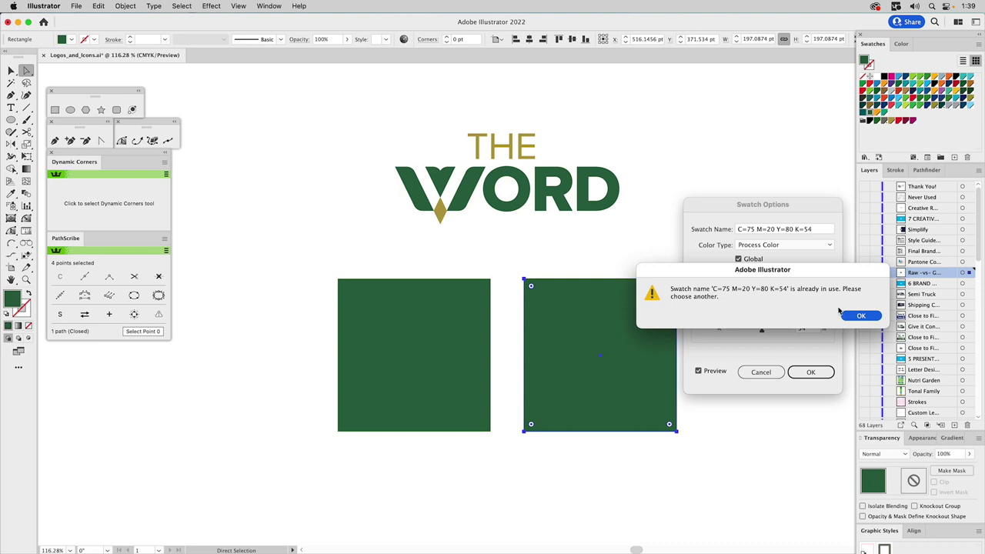
pyautogui.click(856, 317)
pyautogui.click(804, 329)
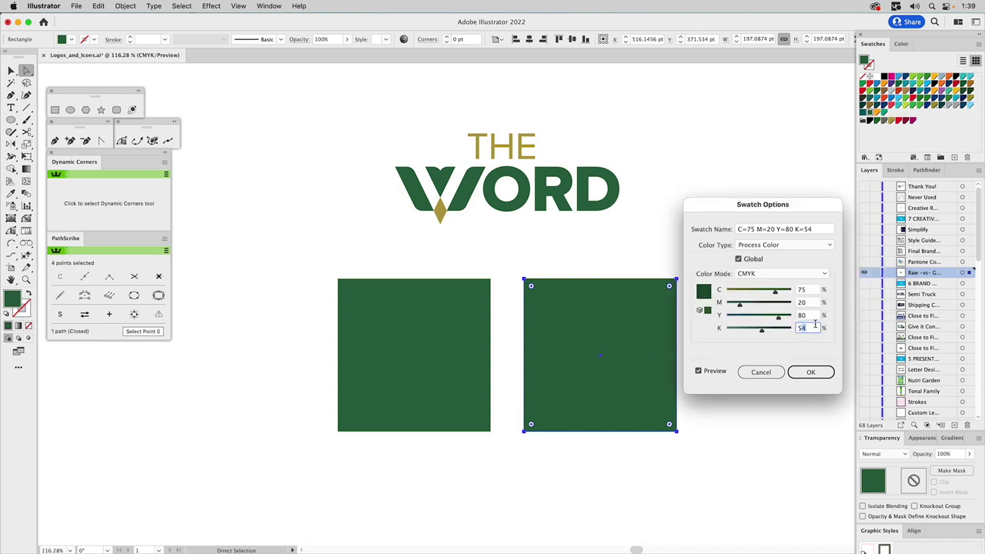
pyautogui.write('55')
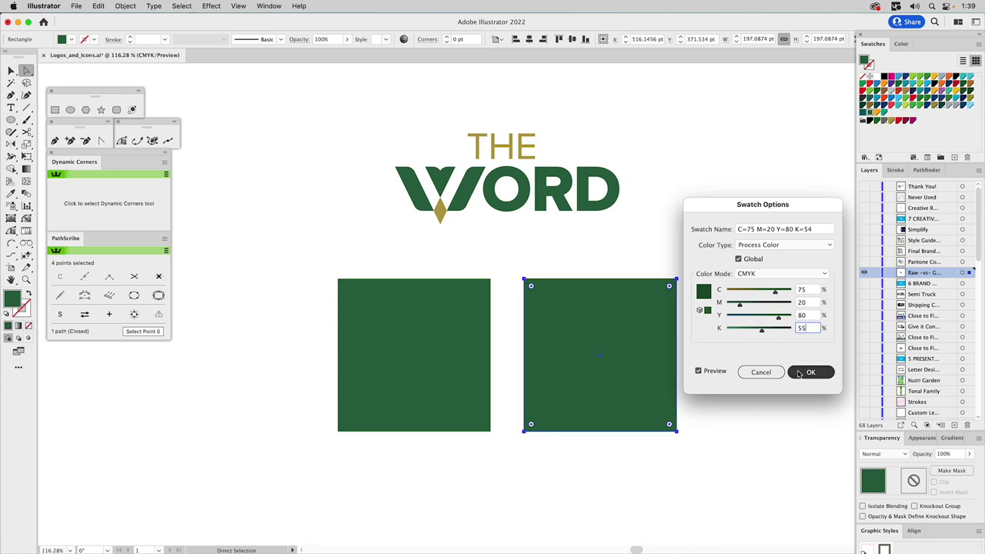
pyautogui.click(710, 372)
pyautogui.click(711, 374)
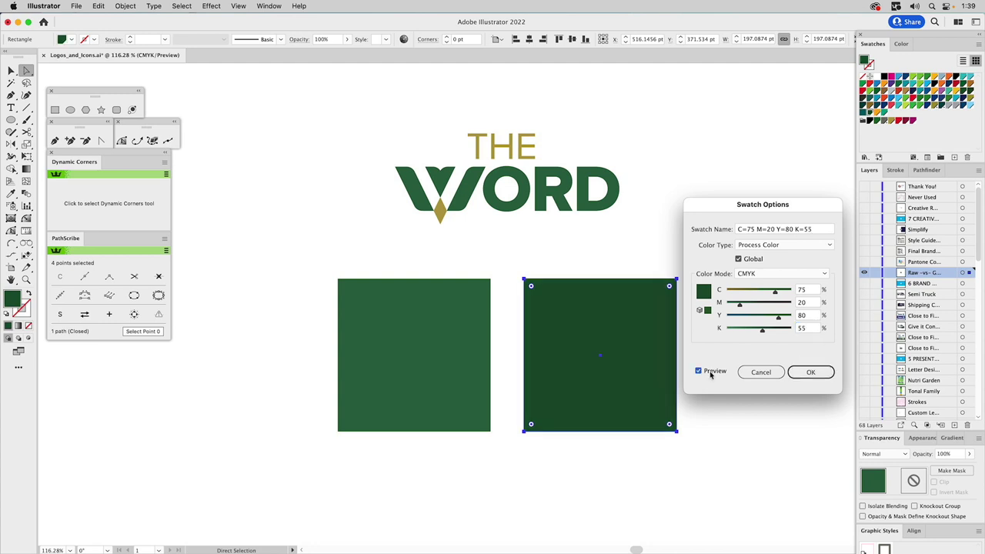
pyautogui.click(710, 374)
pyautogui.click(711, 374)
pyautogui.click(710, 374)
pyautogui.click(710, 374)
pyautogui.click(710, 374)
pyautogui.click(710, 374)
pyautogui.click(809, 373)
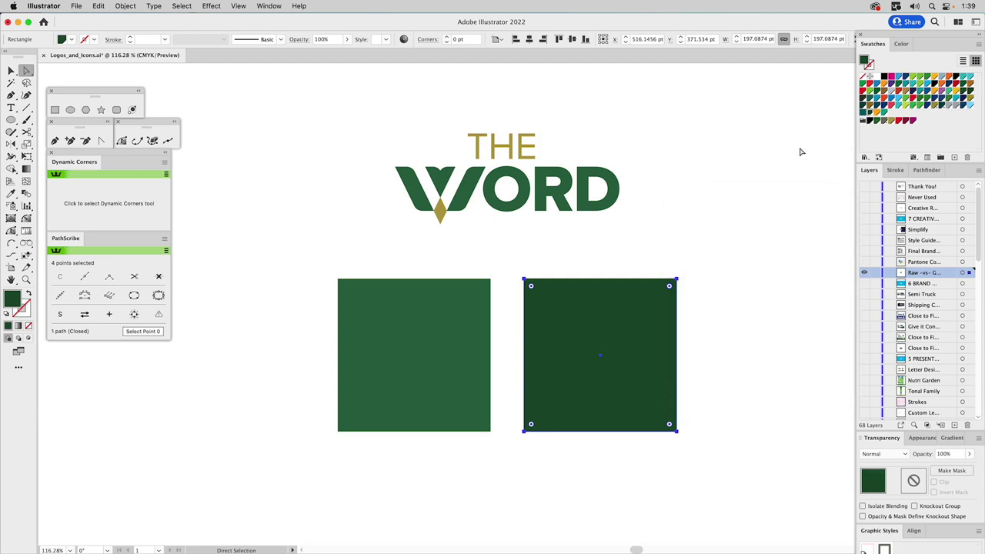
# - Change the global swatch to navy C=75 M=73 Y=0 K=33, previewing before applying
pyautogui.moveTo(393, 182); pyautogui.dragTo(721, 149)
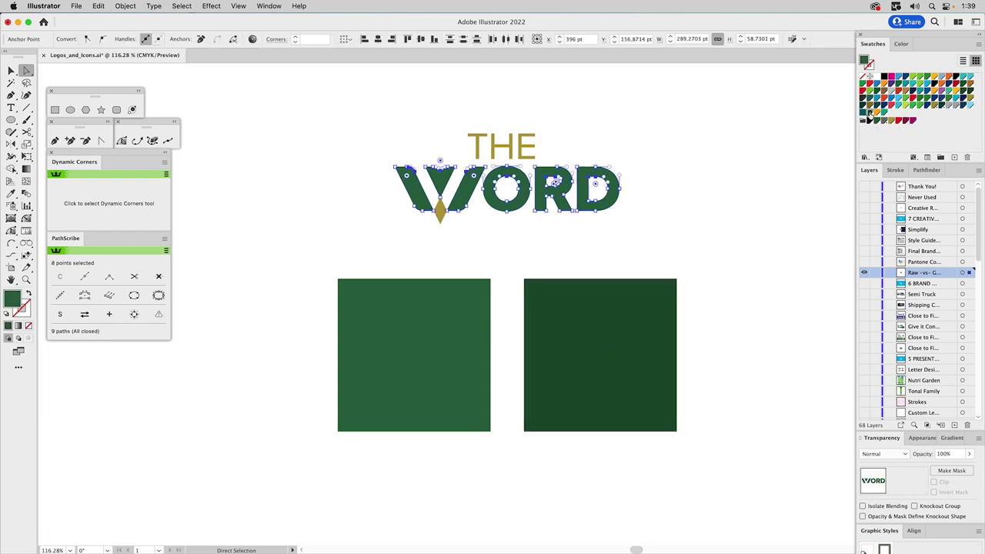
pyautogui.click(733, 196)
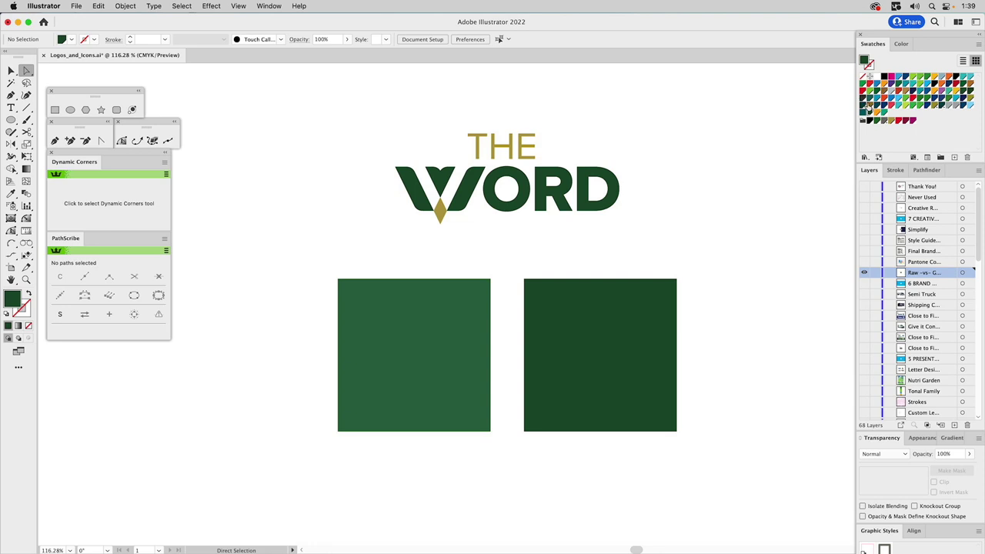
pyautogui.doubleClick(869, 116)
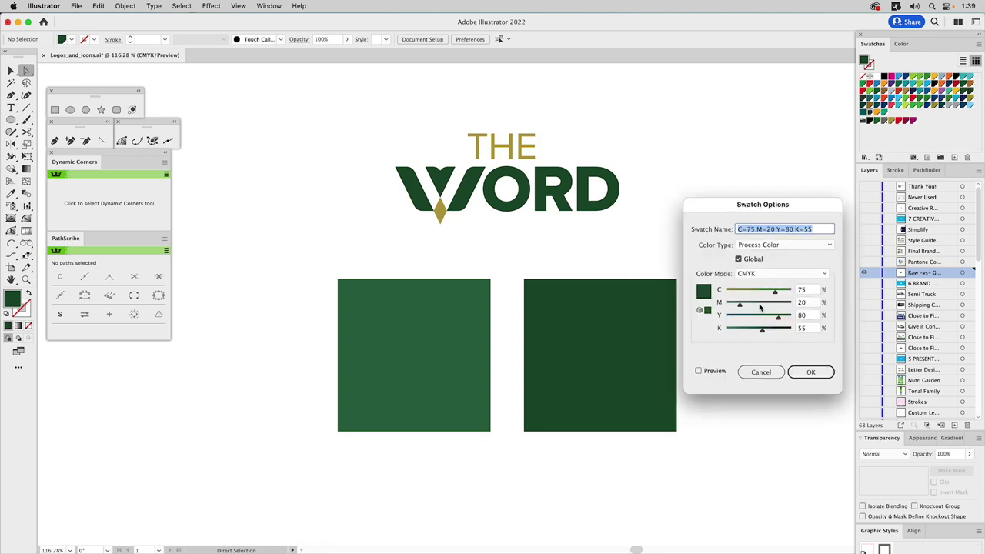
pyautogui.moveTo(740, 305)
pyautogui.mouseDown()
pyautogui.moveTo(769, 305)
pyautogui.moveTo(740, 334)
pyautogui.moveTo(727, 333)
pyautogui.moveTo(767, 318)
pyautogui.moveTo(726, 317)
pyautogui.mouseUp()
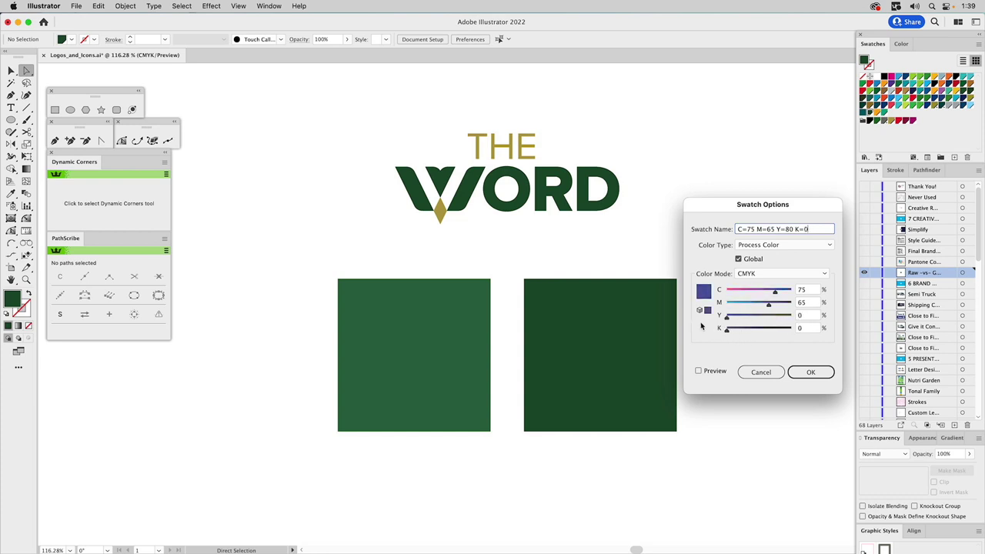
pyautogui.moveTo(768, 306); pyautogui.dragTo(775, 306)
pyautogui.moveTo(729, 333); pyautogui.dragTo(750, 333)
pyautogui.click(713, 372)
pyautogui.click(712, 371)
pyautogui.click(712, 371)
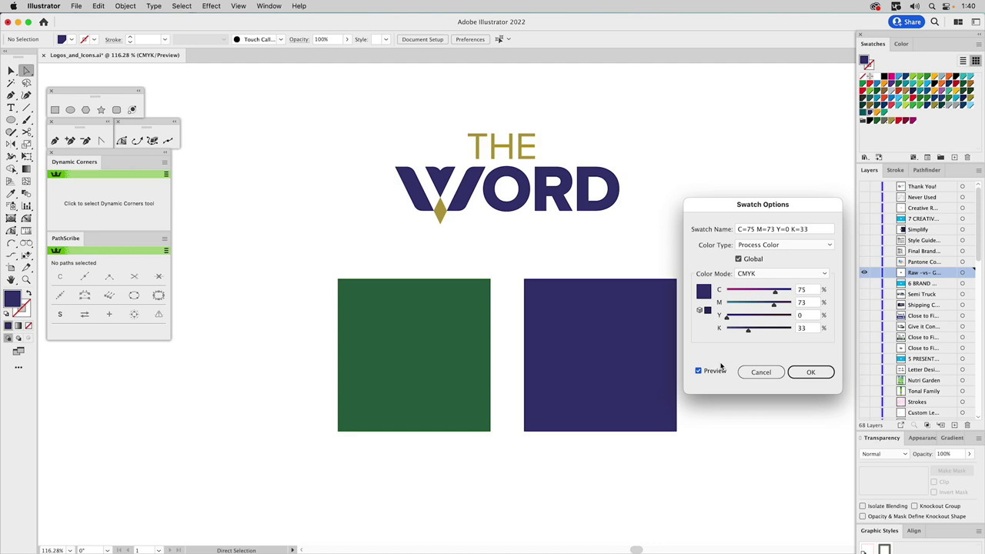
pyautogui.click(810, 371)
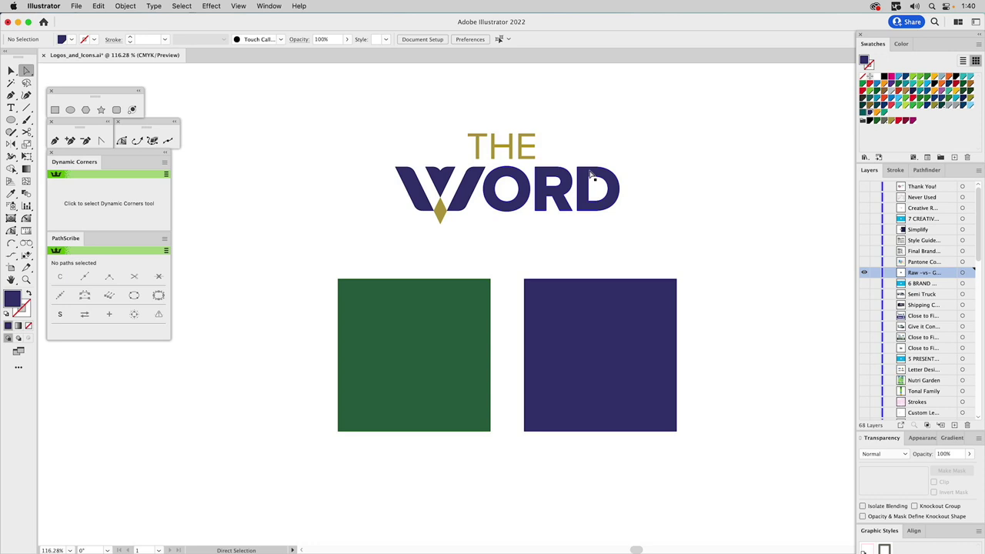
# - Fill the left square with teal and set the right navy square to a 30% tint
pyautogui.click(440, 307)
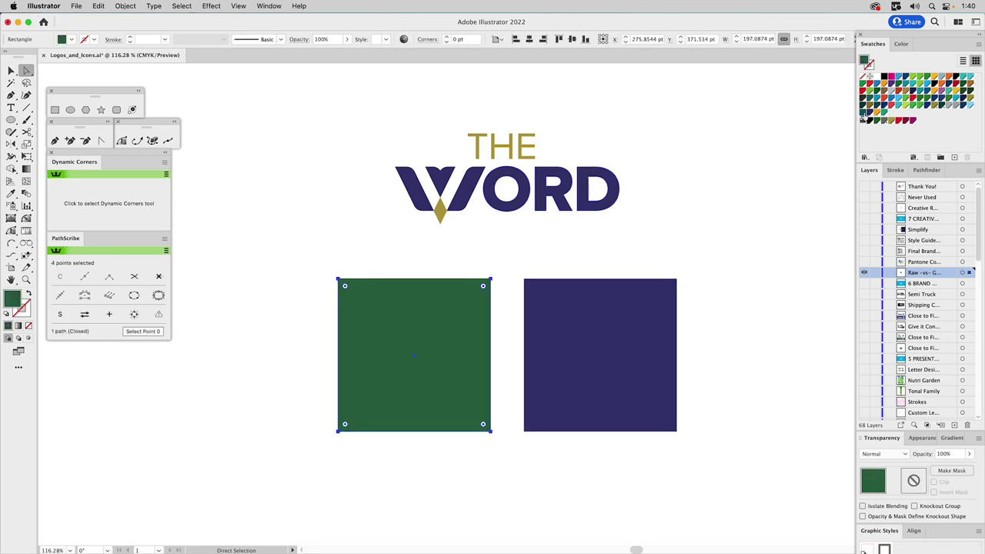
pyautogui.click(864, 112)
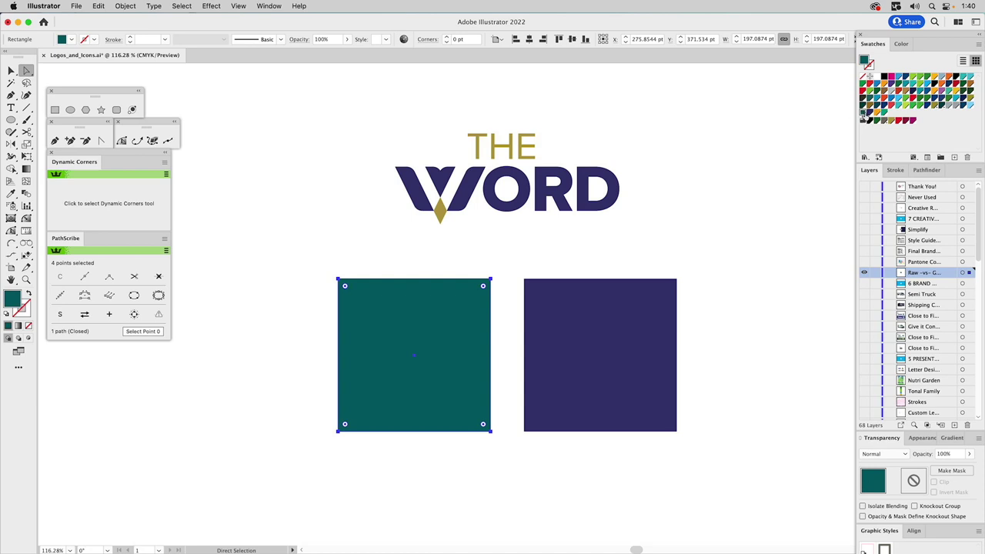
pyautogui.click(904, 44)
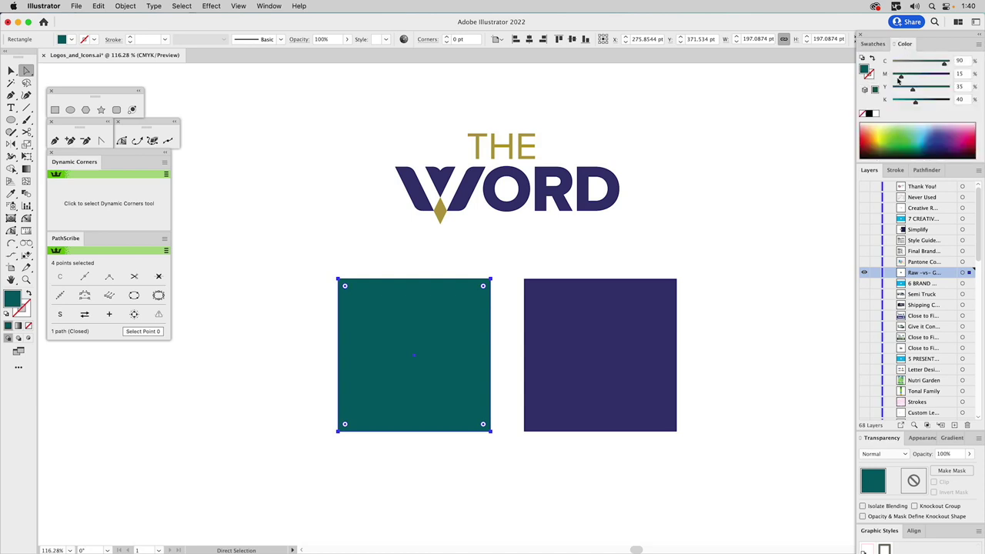
pyautogui.click(609, 332)
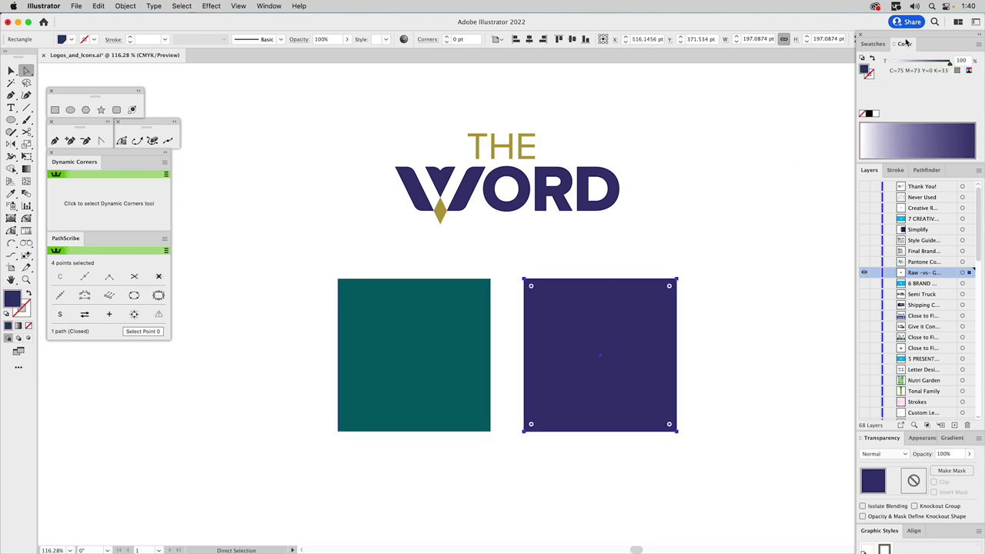
pyautogui.moveTo(925, 65); pyautogui.dragTo(914, 63)
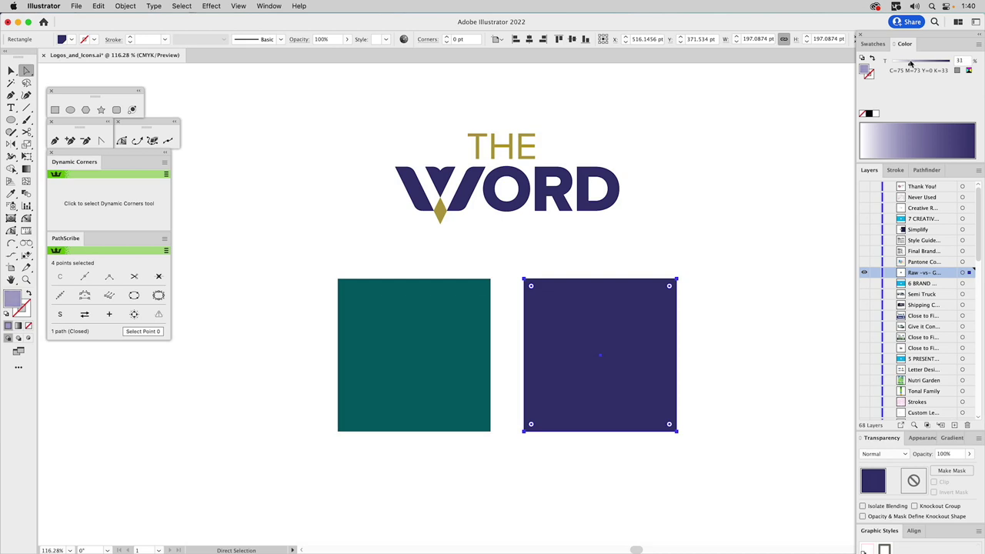
pyautogui.click(735, 204)
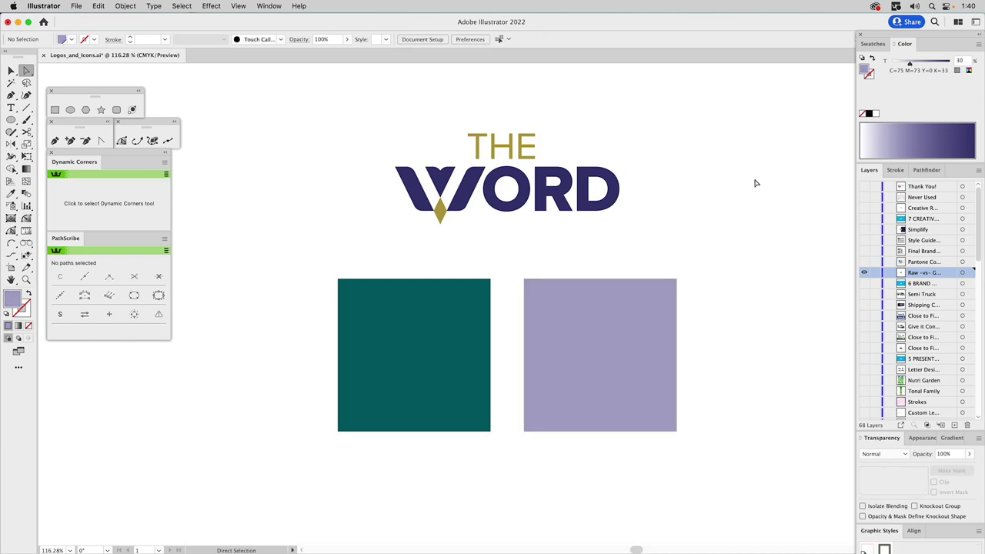
pyautogui.click(864, 263)
# - Make the Pantone layer active and turn on its visibility eye in the Layers panel
pyautogui.click(916, 263)
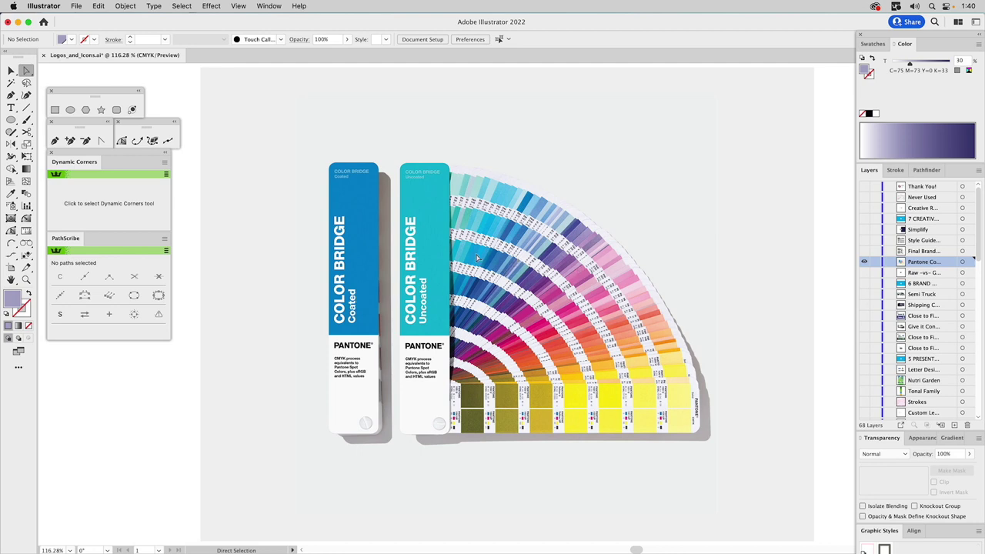
pyautogui.click(864, 252)
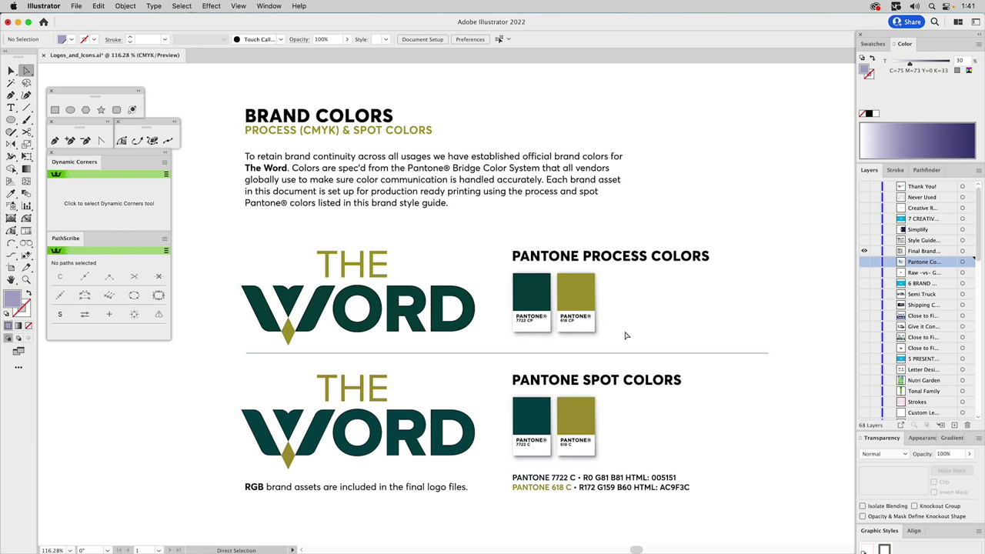
# - Switch to the Selection tool (V) and turn on the Final Brand layer's visibility
pyautogui.press('v')
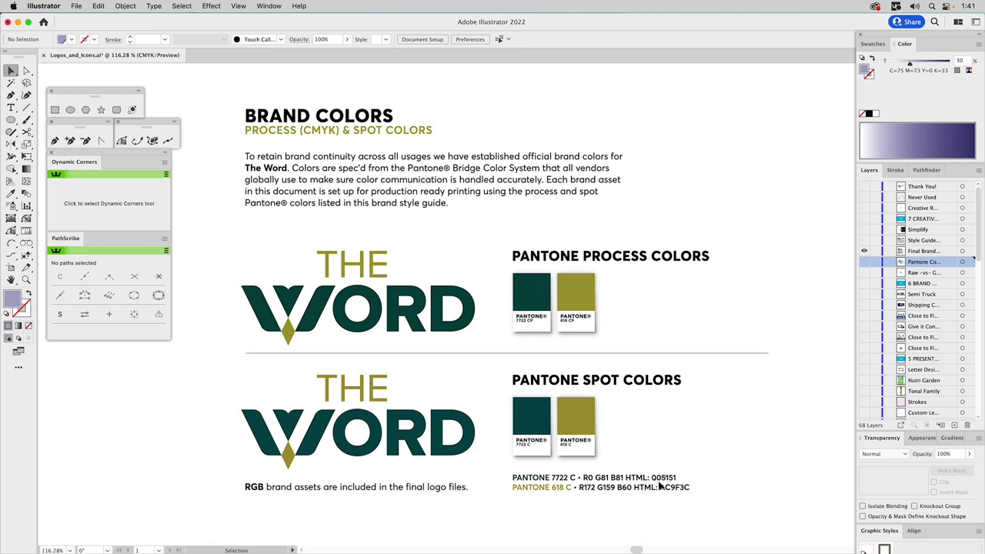
pyautogui.click(864, 249)
# - Show and activate the Style Guide layer, then reveal the Simplify layer's wildcat artwork
pyautogui.click(864, 240)
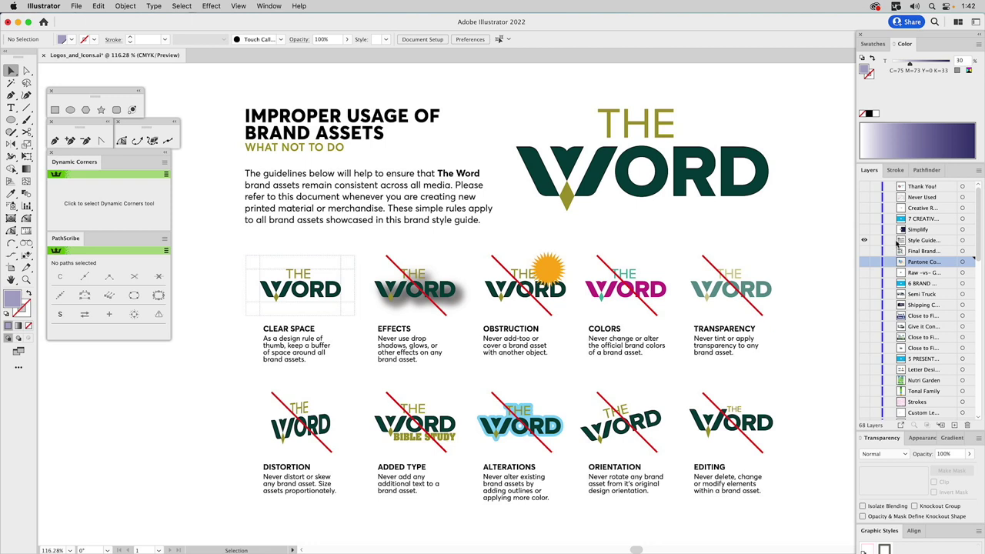
pyautogui.click(926, 240)
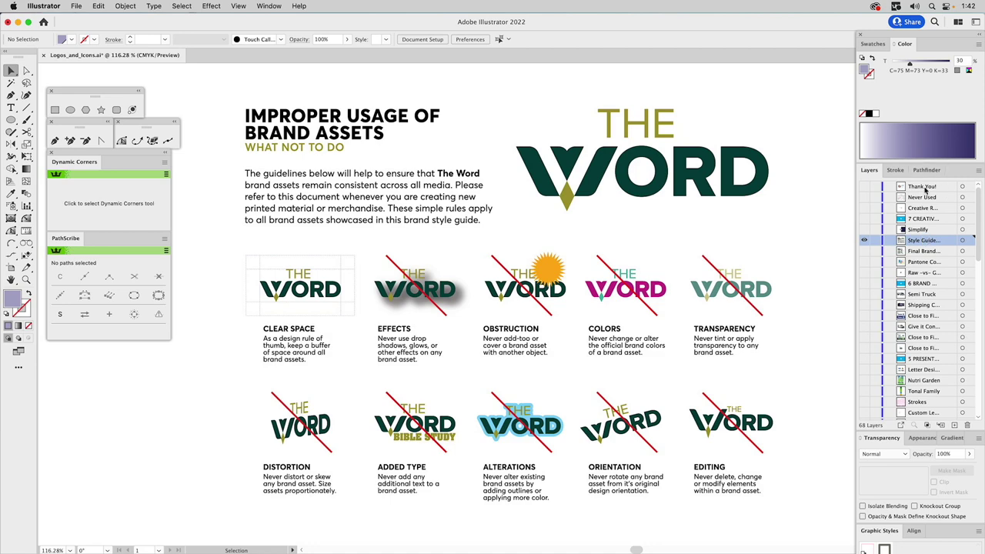
pyautogui.click(864, 229)
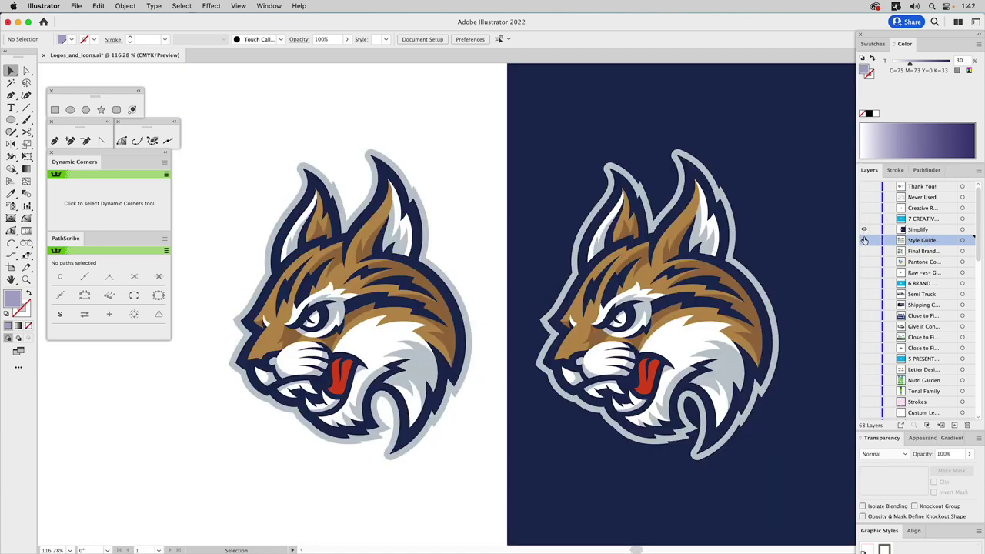
# - Delete the grey inner shapes from the right-hand wildcat
pyautogui.click(883, 43)
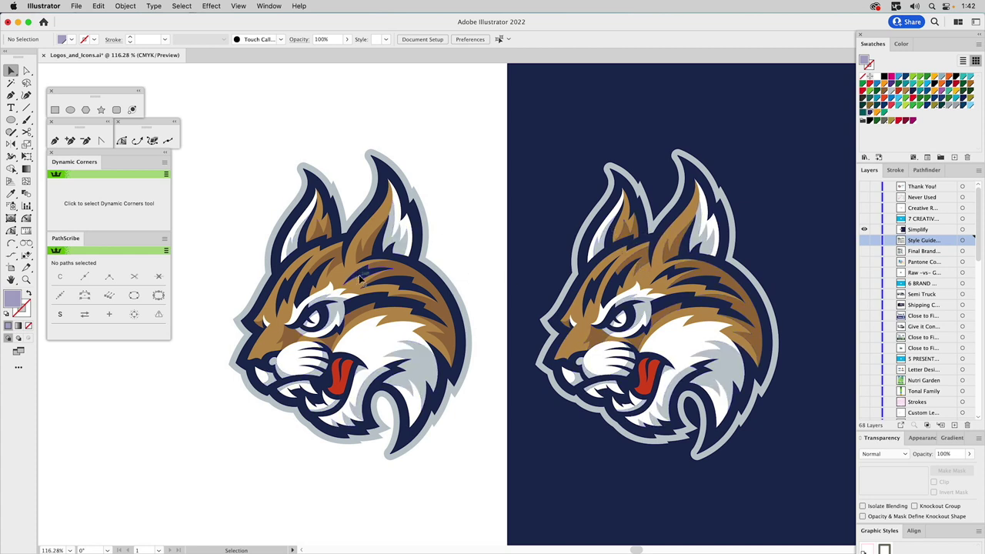
pyautogui.click(651, 312)
pyautogui.press('Delete')
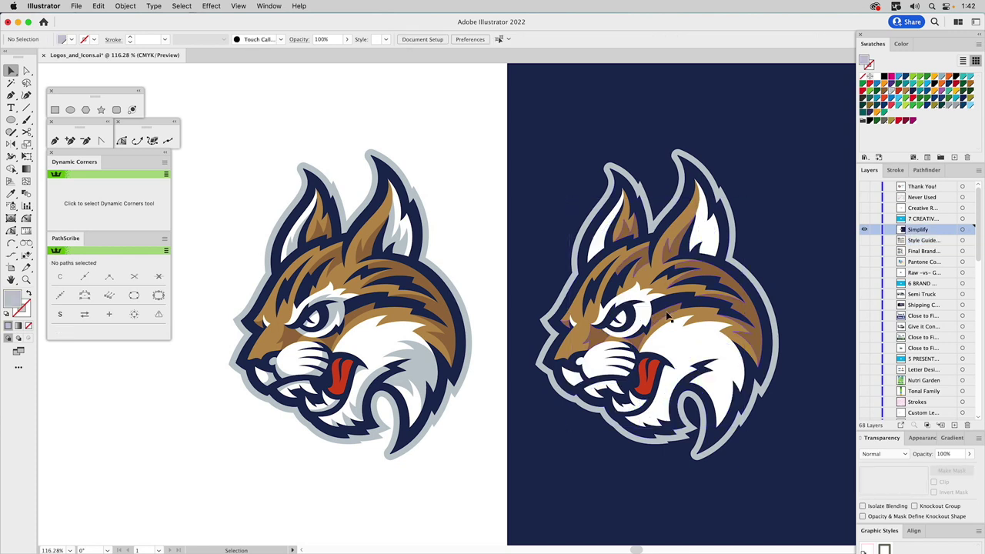
pyautogui.click(667, 315)
pyautogui.click(660, 316)
# - Pull the white inner compound shapes off the wildcat and delete them, leaving the brown fur
pyautogui.click(650, 283)
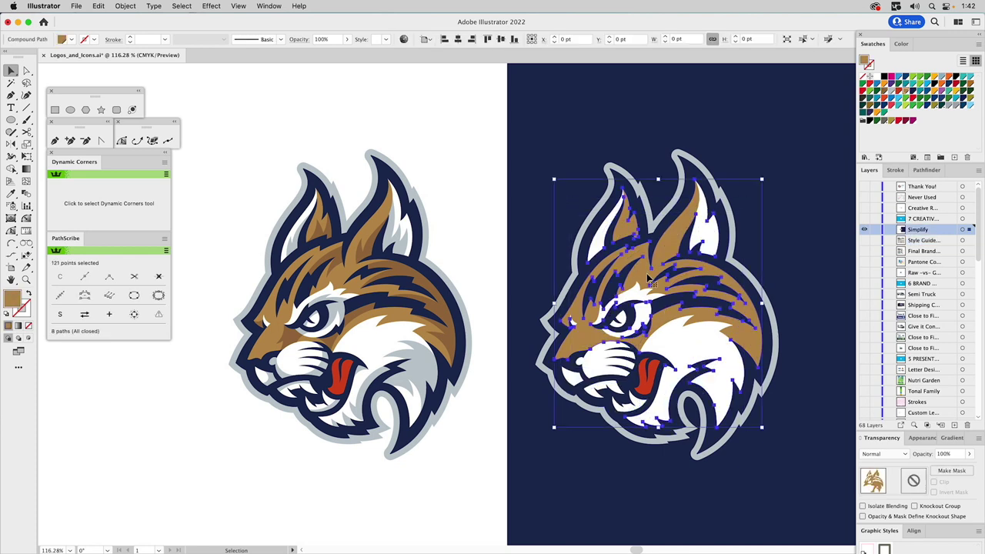
pyautogui.moveTo(649, 280); pyautogui.dragTo(758, 202)
pyautogui.press('super+z')
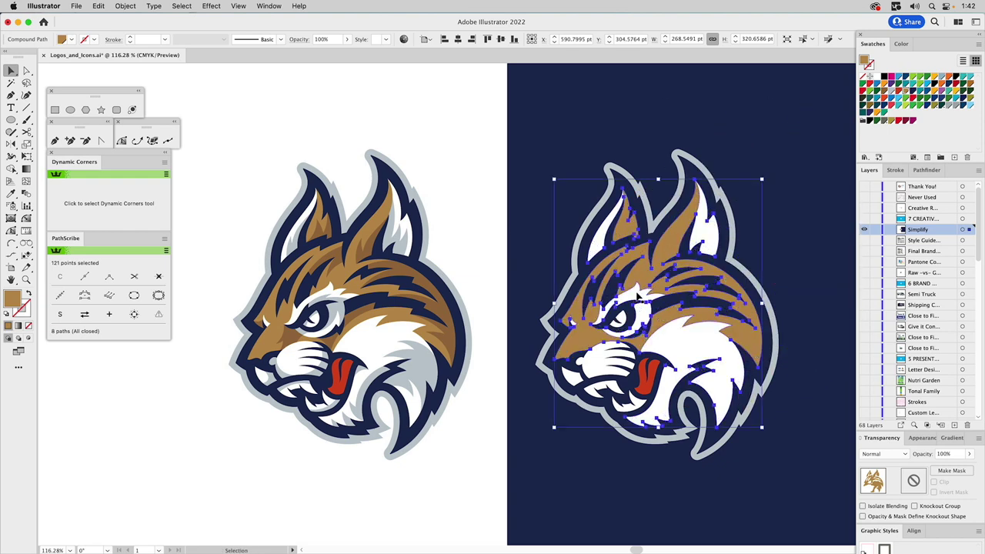
pyautogui.moveTo(637, 293); pyautogui.dragTo(737, 225)
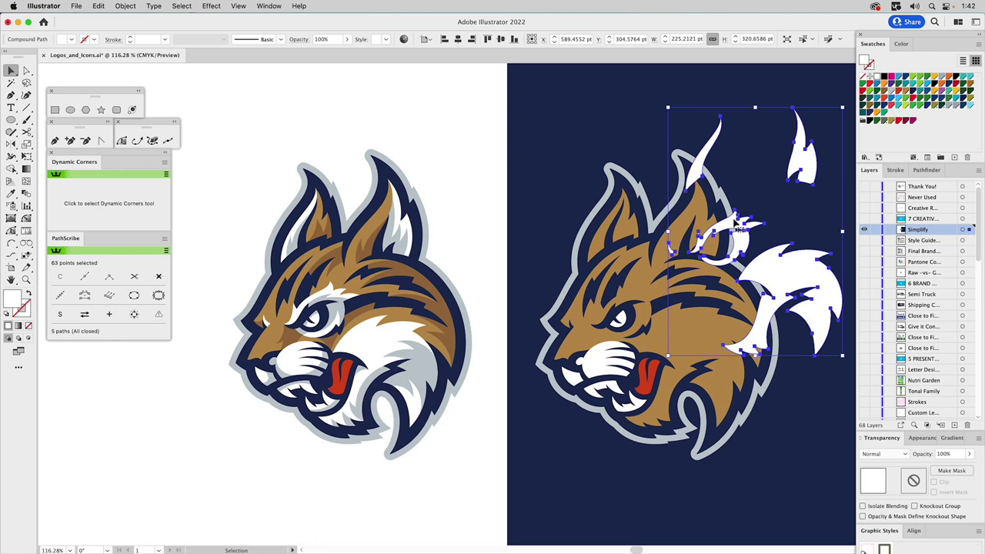
pyautogui.press('Delete')
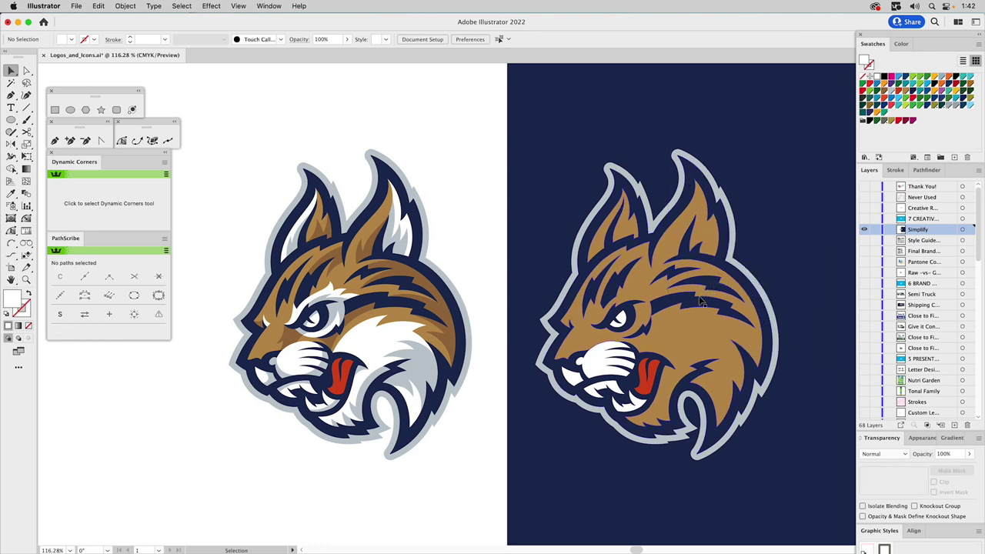
# - Select the wildcat's tongue, white teeth, eye and brown fur together
pyautogui.click(644, 378)
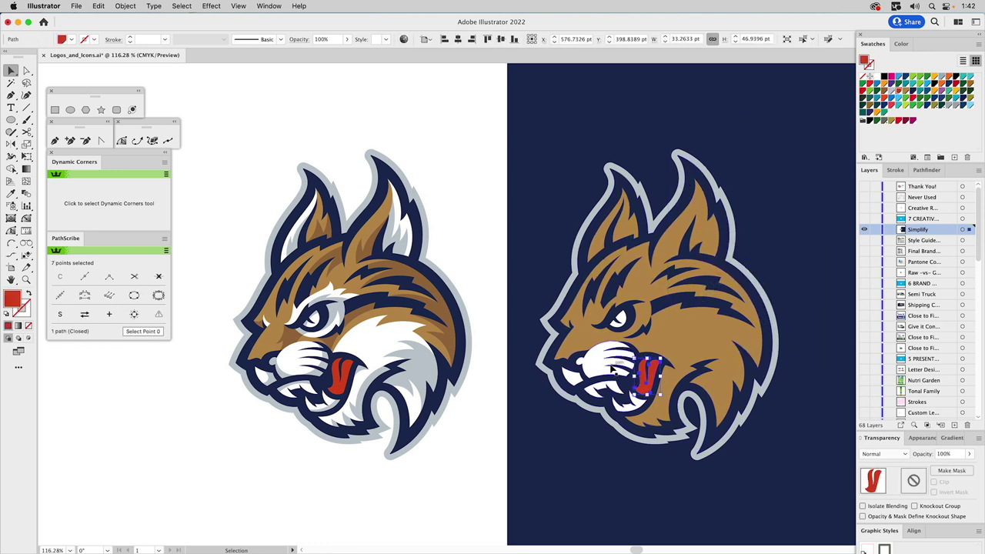
pyautogui.keyDown('shift'); pyautogui.click(613, 389); pyautogui.keyUp('shift')
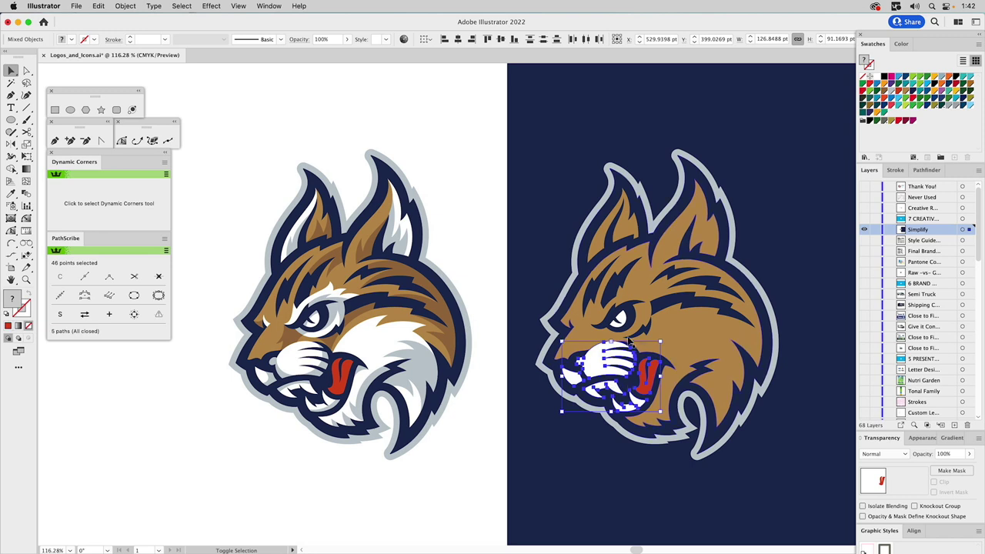
pyautogui.keyDown('shift'); pyautogui.click(623, 321); pyautogui.keyUp('shift')
pyautogui.keyDown('shift'); pyautogui.click(638, 285); pyautogui.keyUp('shift')
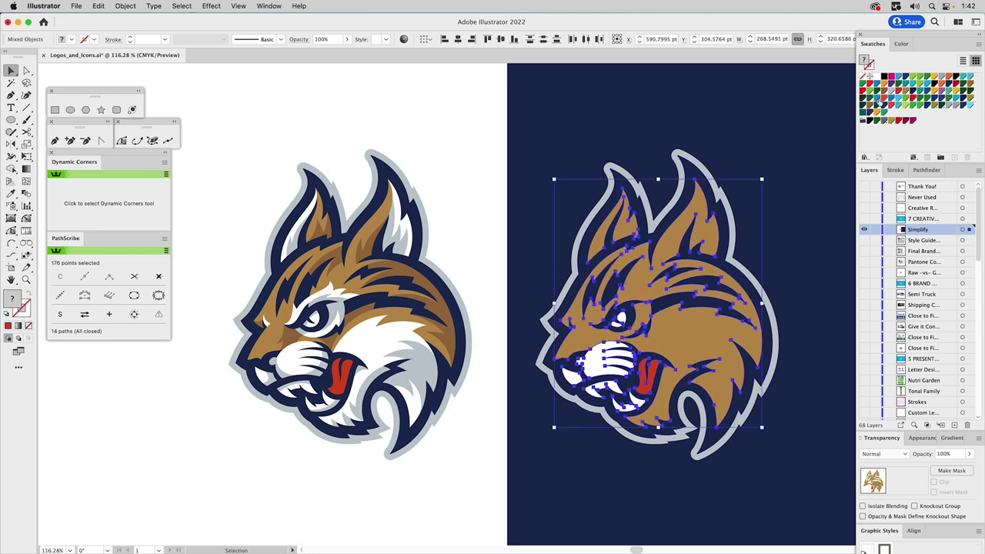
# - Fill the selected wildcat shapes magenta and Unite them into one shape with Pathfinder
pyautogui.click(890, 79)
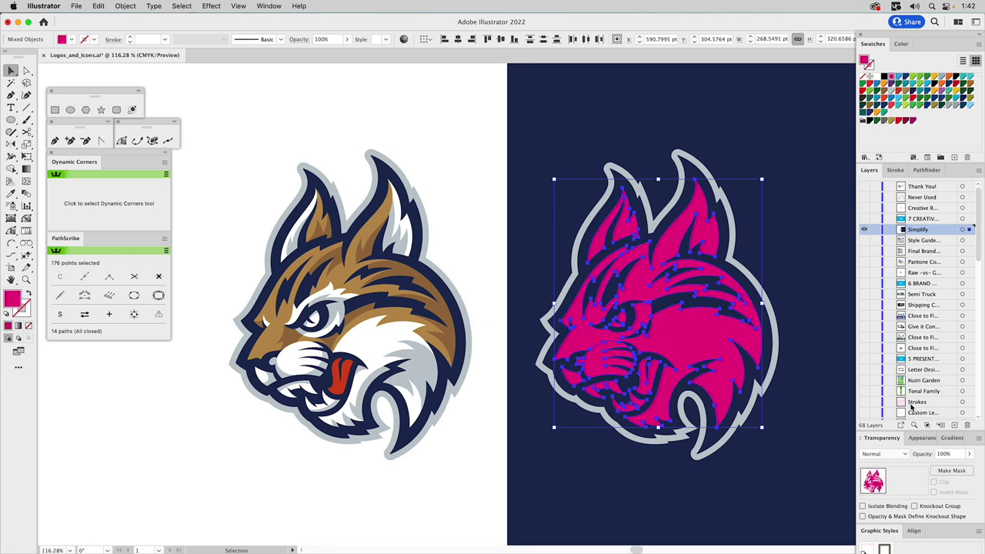
pyautogui.click(926, 170)
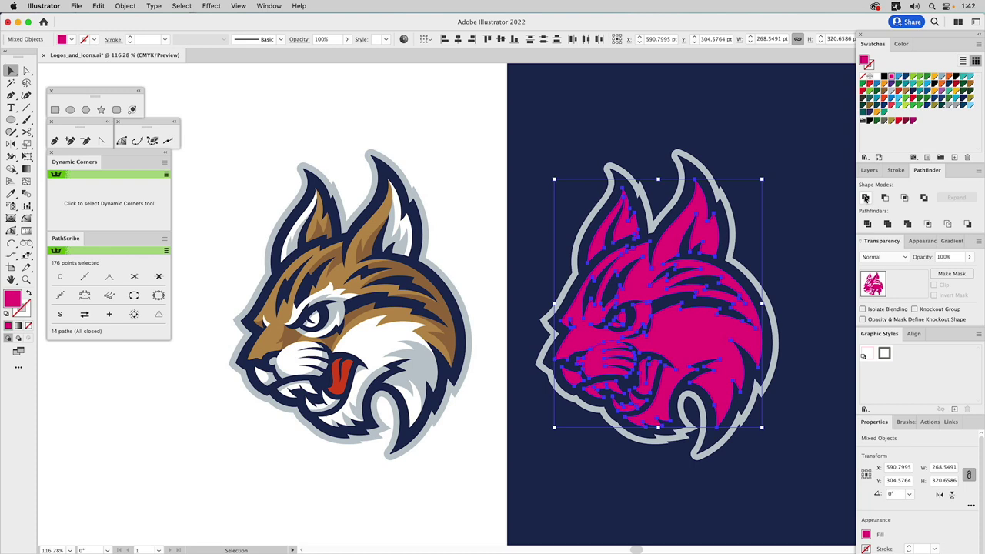
pyautogui.click(865, 198)
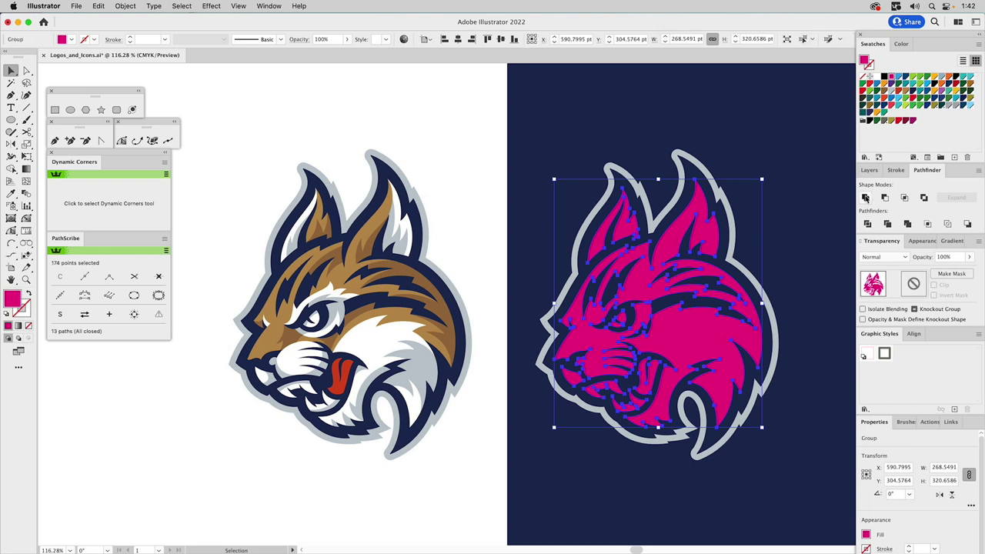
pyautogui.press('super+z')
pyautogui.click(865, 198)
# - Minus Front the magenta shape from the navy cat outline and fill the result orange
pyautogui.click(683, 206)
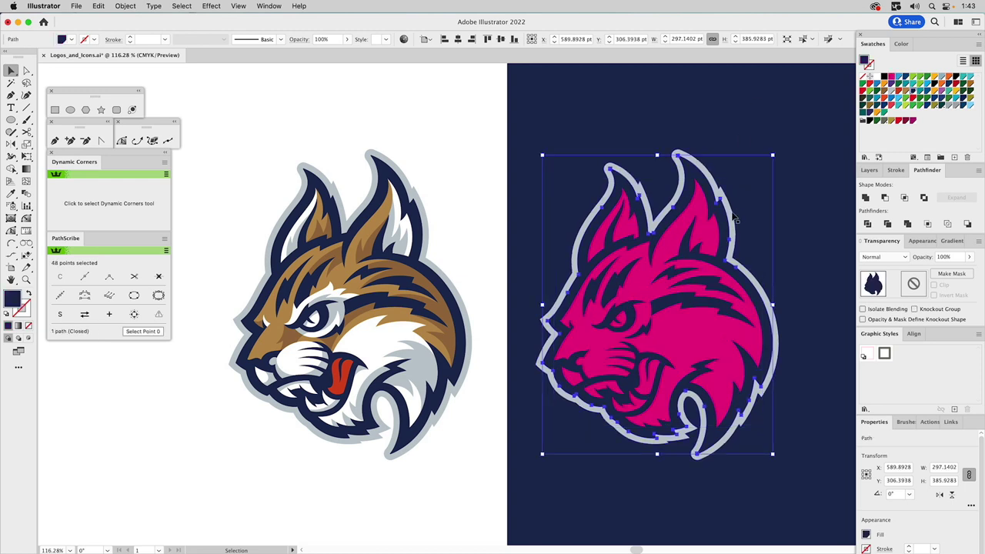
pyautogui.keyDown('shift'); pyautogui.click(703, 226); pyautogui.keyUp('shift')
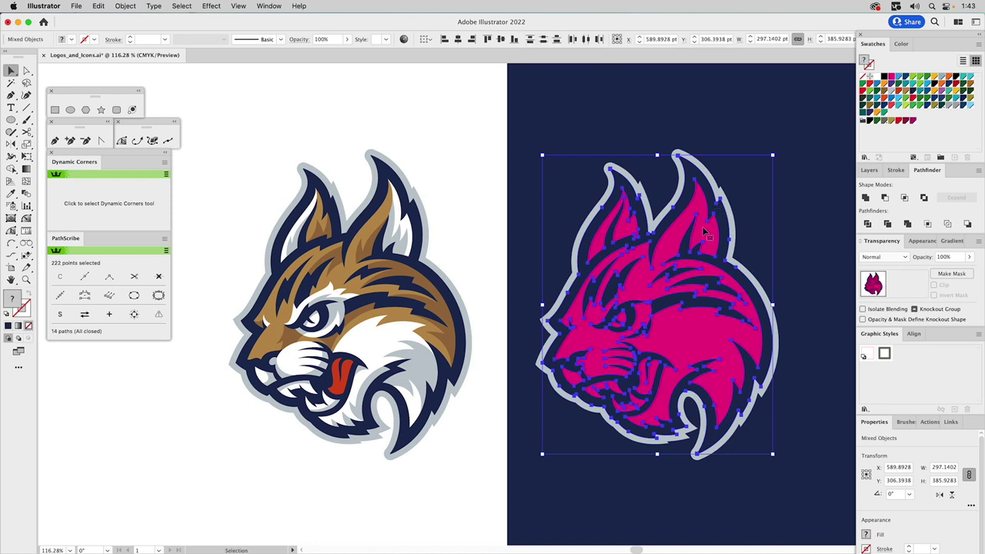
pyautogui.click(884, 198)
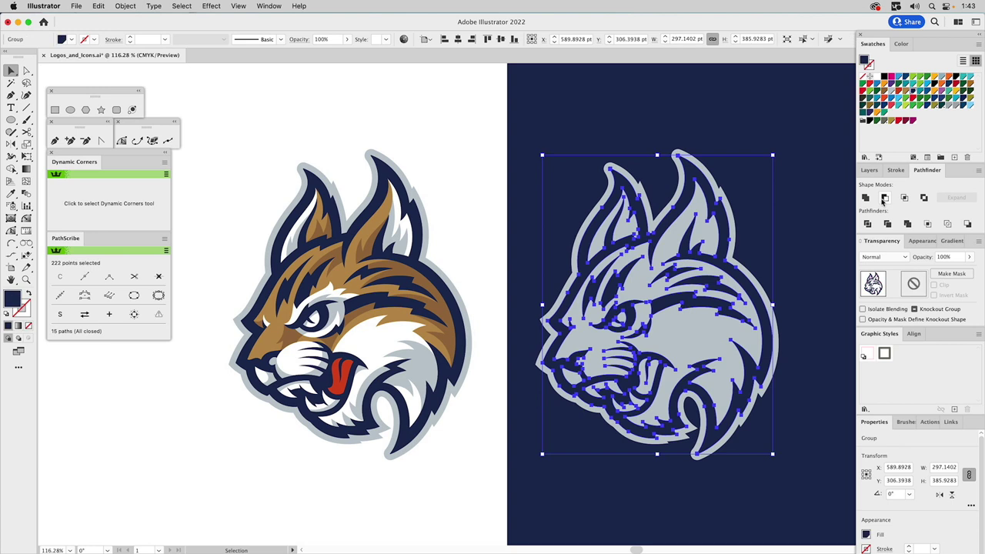
pyautogui.click(885, 87)
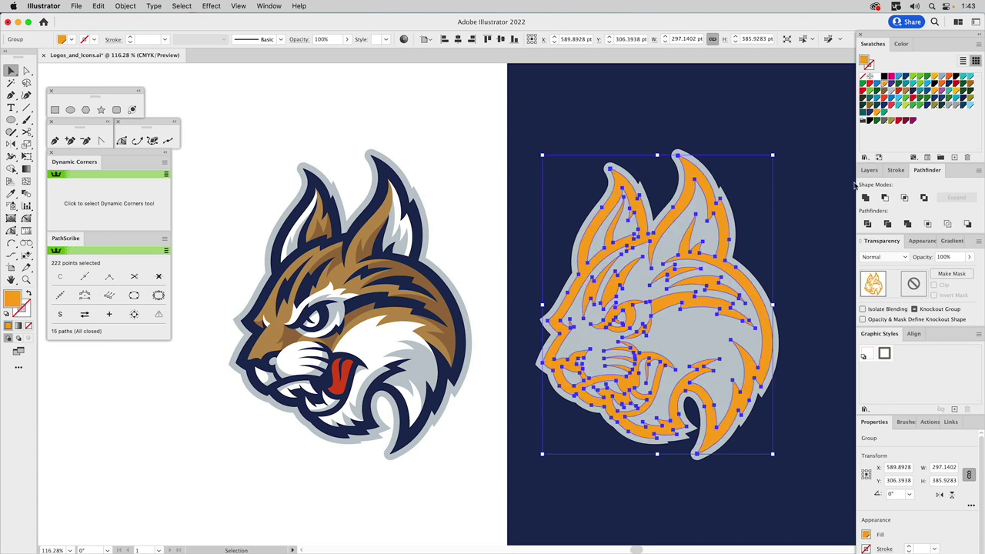
# - Make a compound path, Minus Front it from the grey backing, fill white, and deselect
pyautogui.click(917, 241)
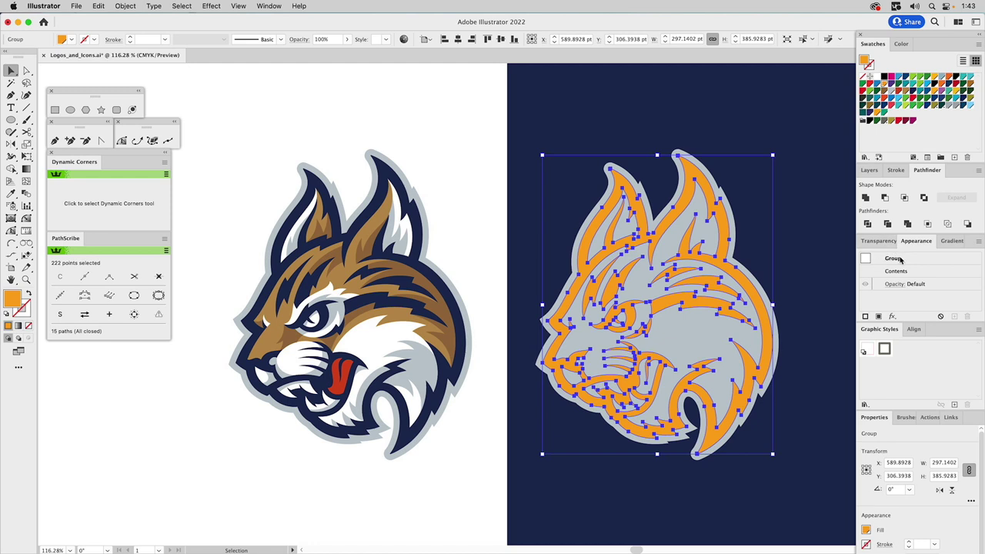
pyautogui.press('super+8')
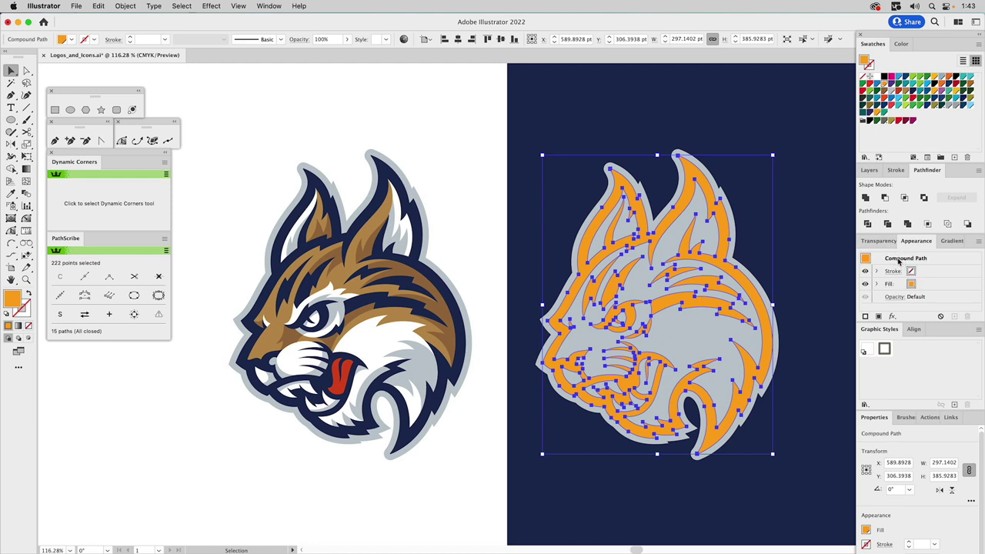
pyautogui.keyDown('shift'); pyautogui.click(708, 238); pyautogui.keyUp('shift')
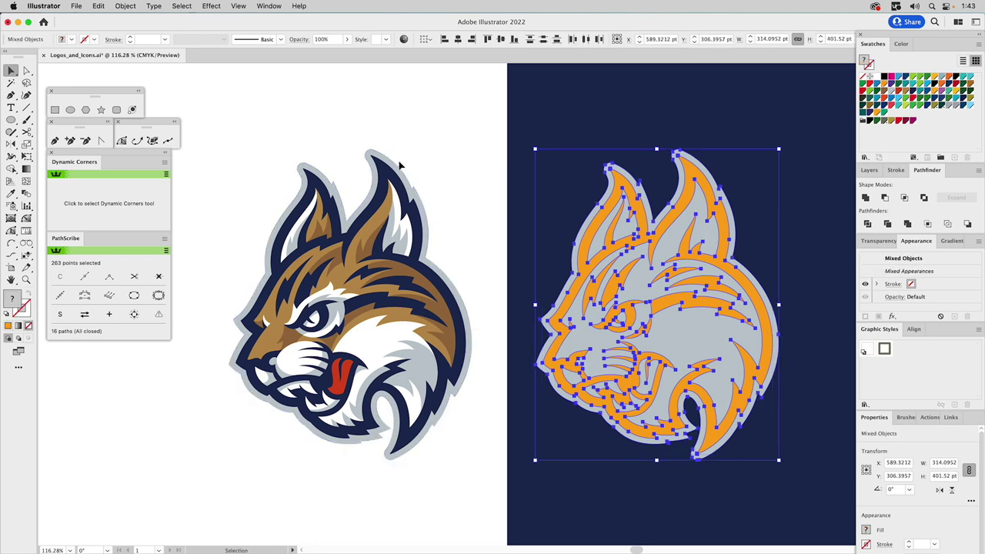
pyautogui.click(885, 198)
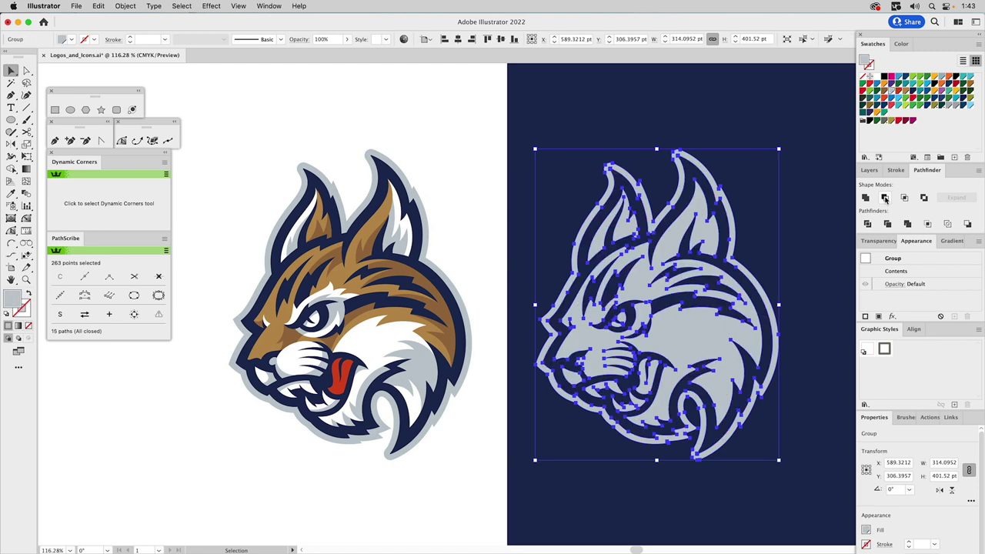
pyautogui.click(875, 78)
pyautogui.click(433, 102)
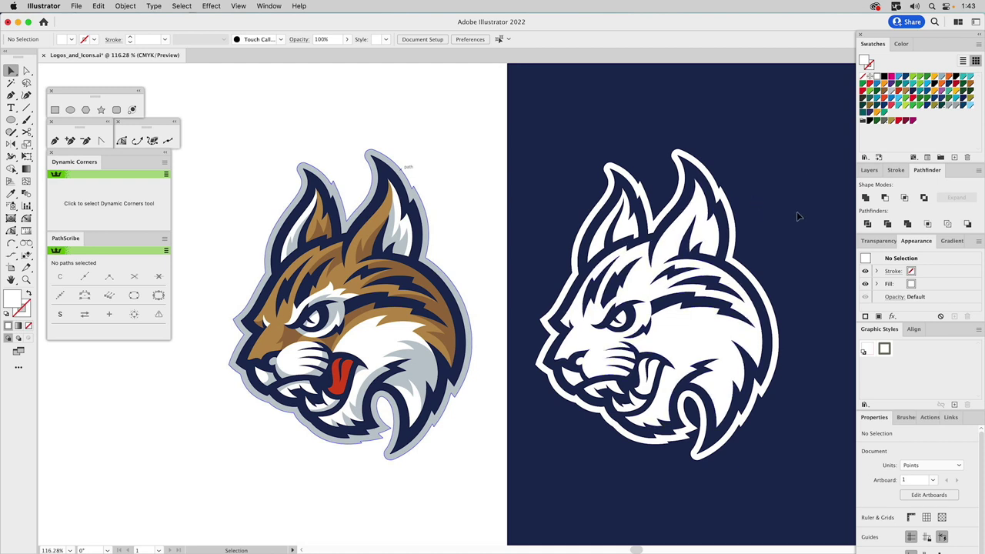
# - Turn on the 7 CREATIVE layer's visibility in the Layers panel
pyautogui.click(869, 171)
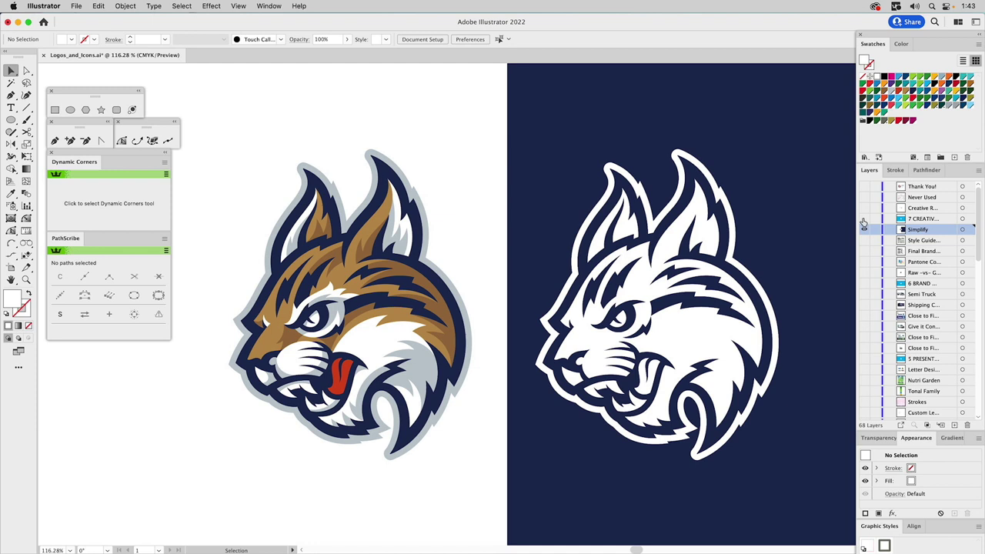
pyautogui.click(864, 219)
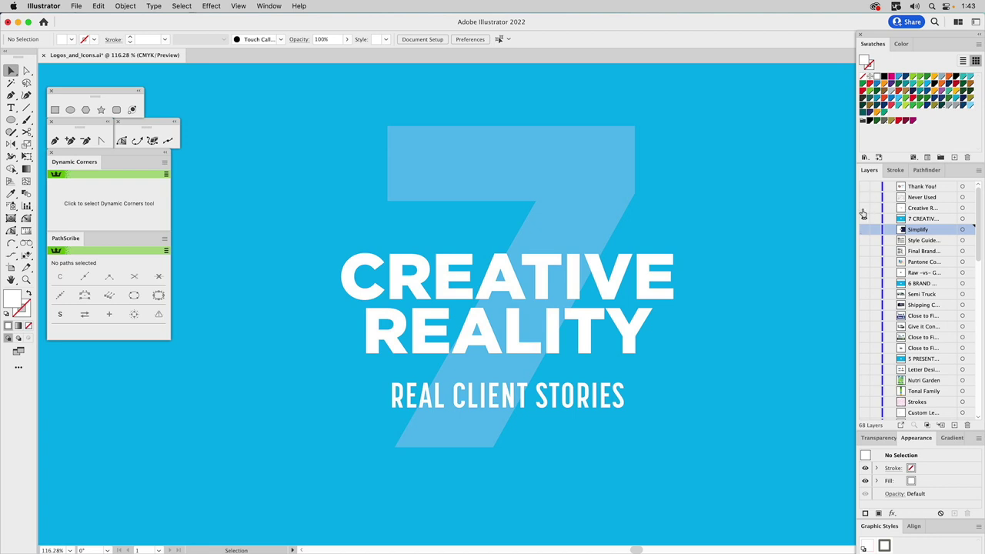
# - Hide the 7 CREATIVE layer and turn on the Never Used layer's visibility
pyautogui.click(864, 217)
pyautogui.click(865, 216)
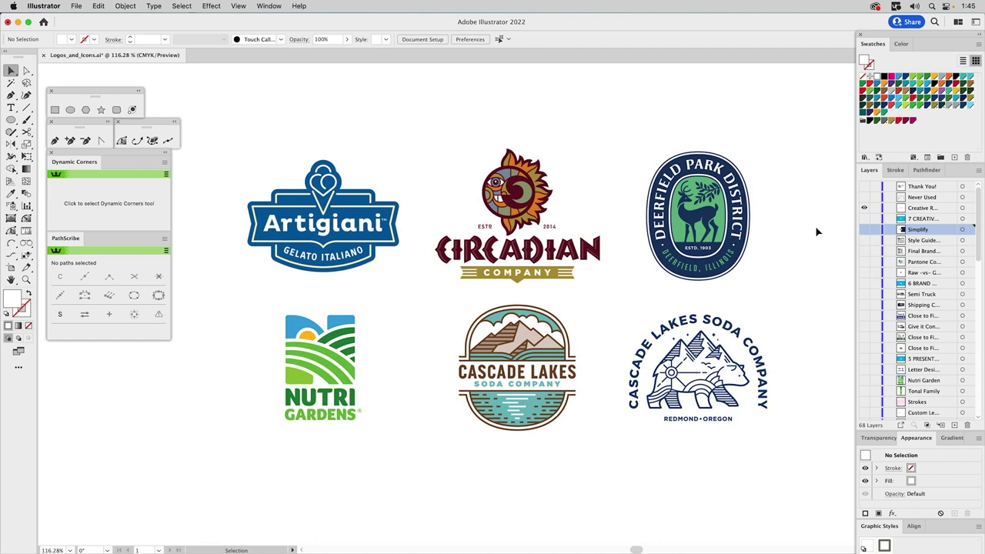
pyautogui.click(863, 197)
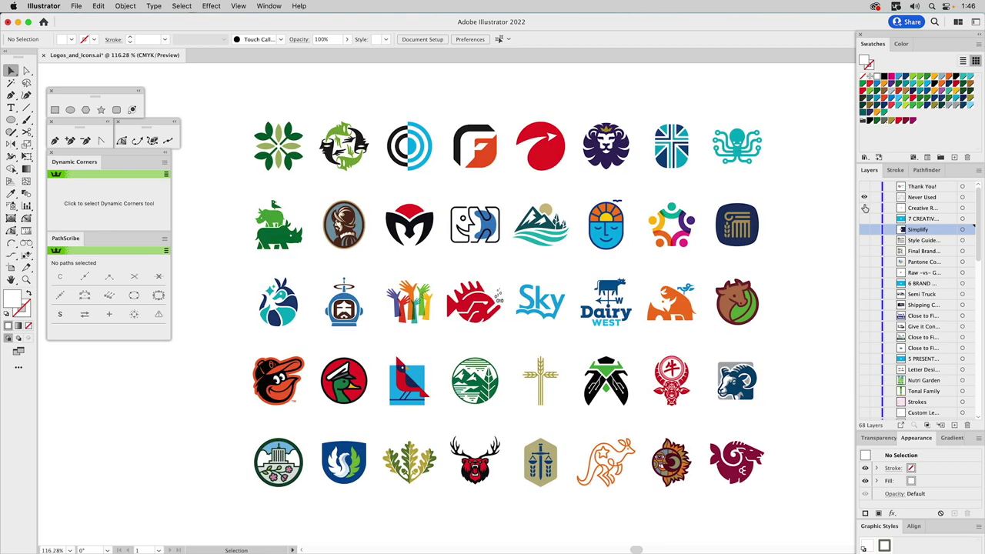
# - Select the Never Used layer, show the Thank You! layer, and hide Never Used
pyautogui.click(912, 198)
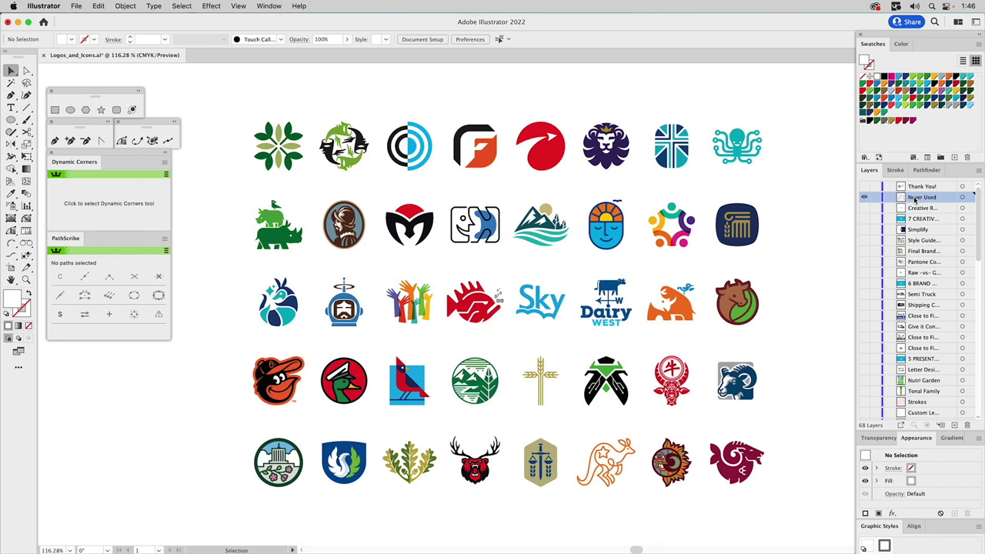
pyautogui.click(864, 186)
pyautogui.click(863, 197)
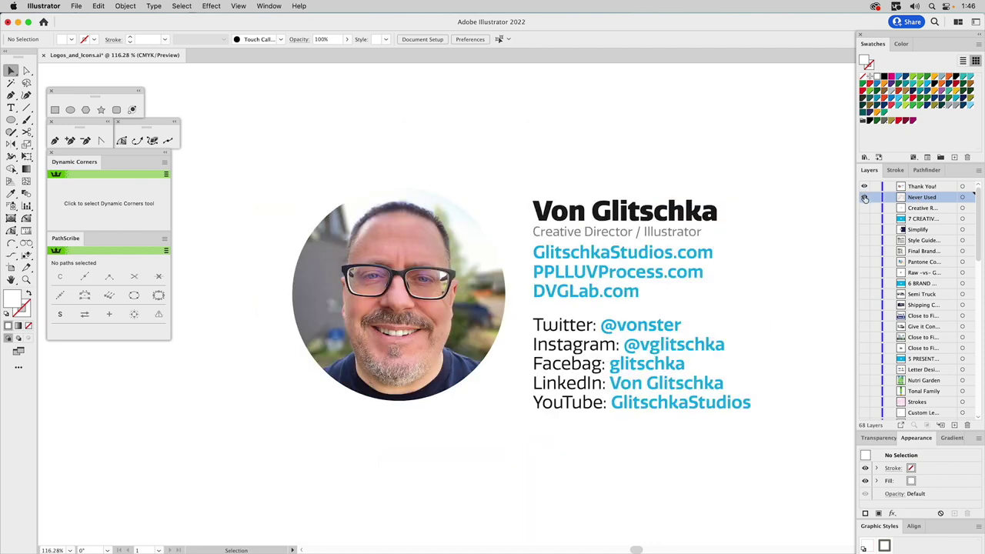